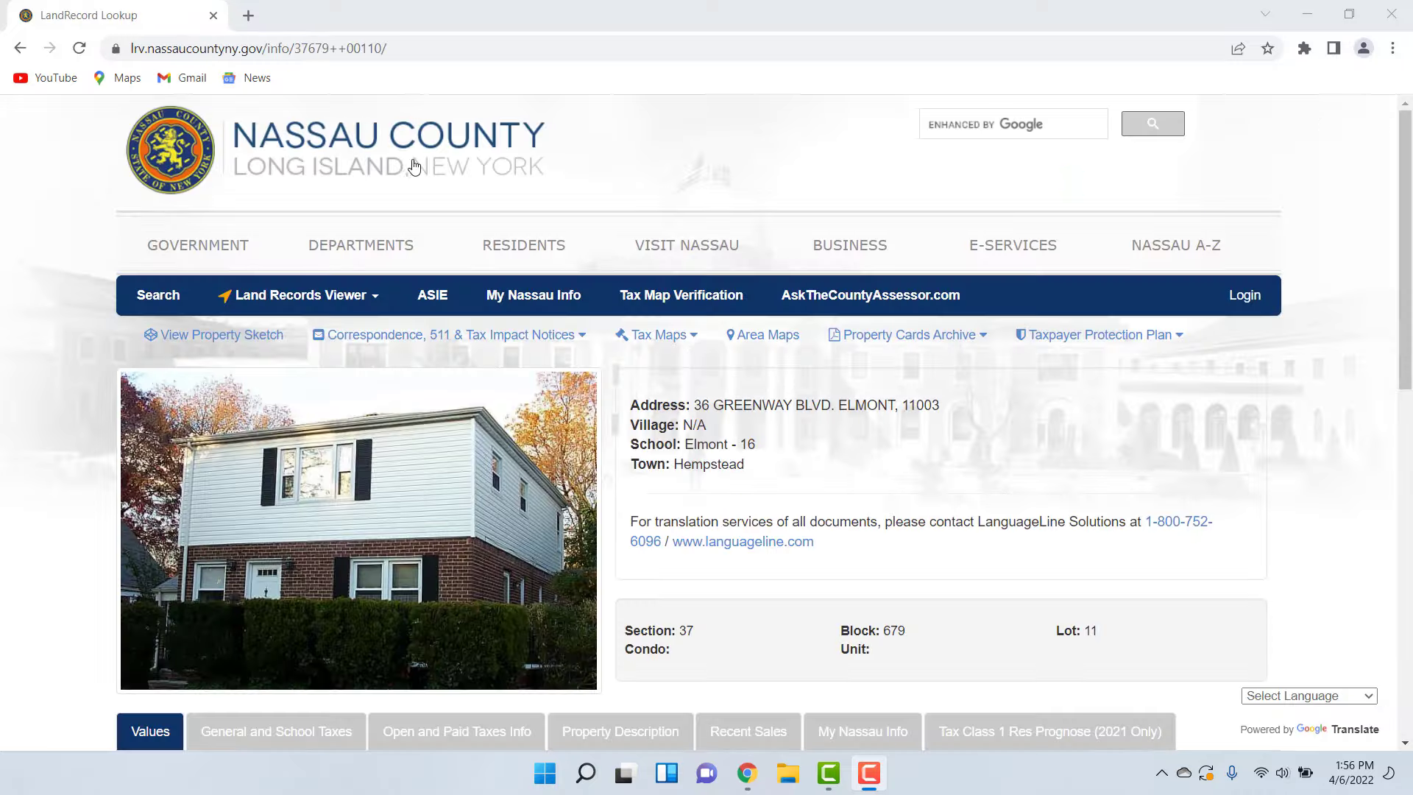
Go back from the property record and load the Google home page.
{"action": "left_click", "coordinate": [21, 48]}
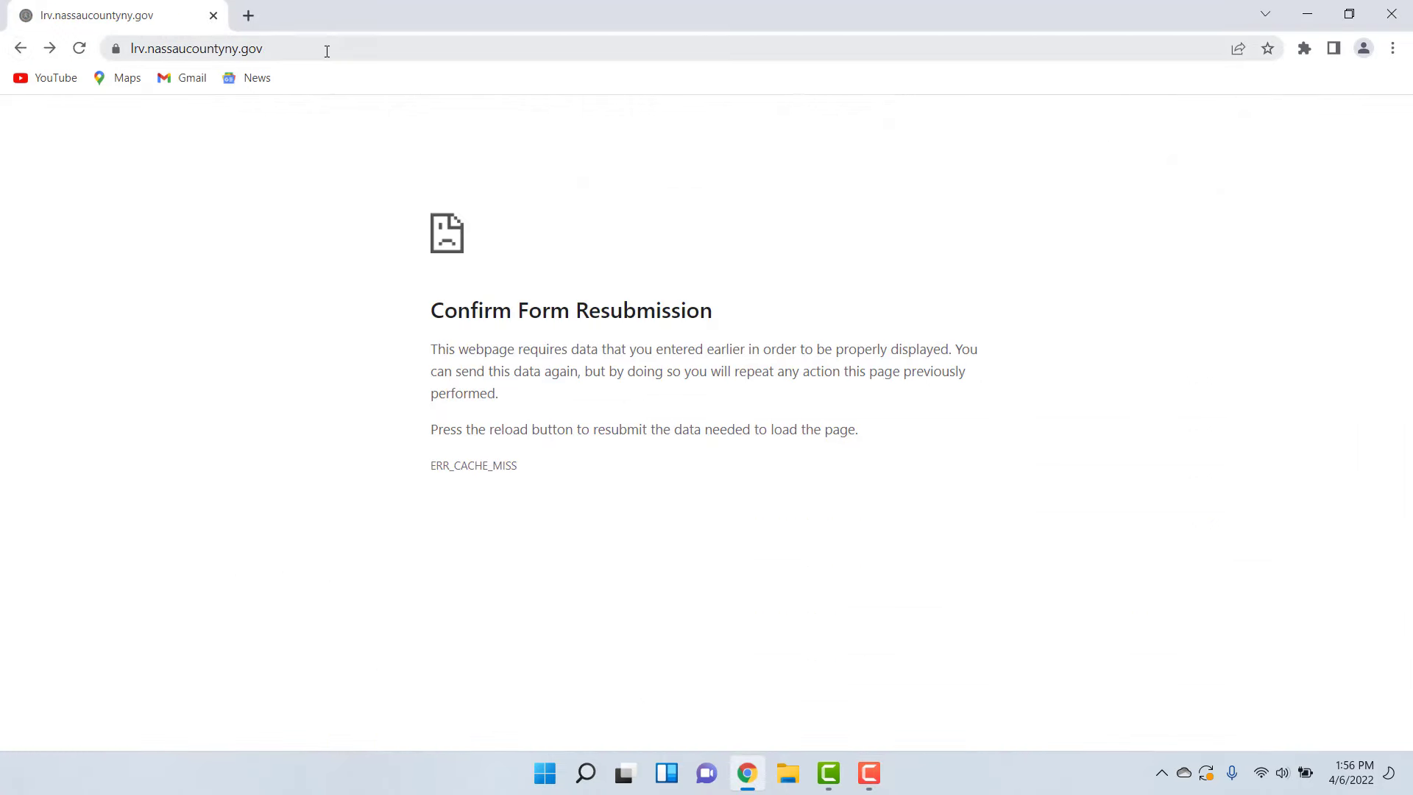
{"action": "left_click", "coordinate": [325, 48]}
{"action": "type", "text": "go"}
{"action": "key", "text": "Return"}
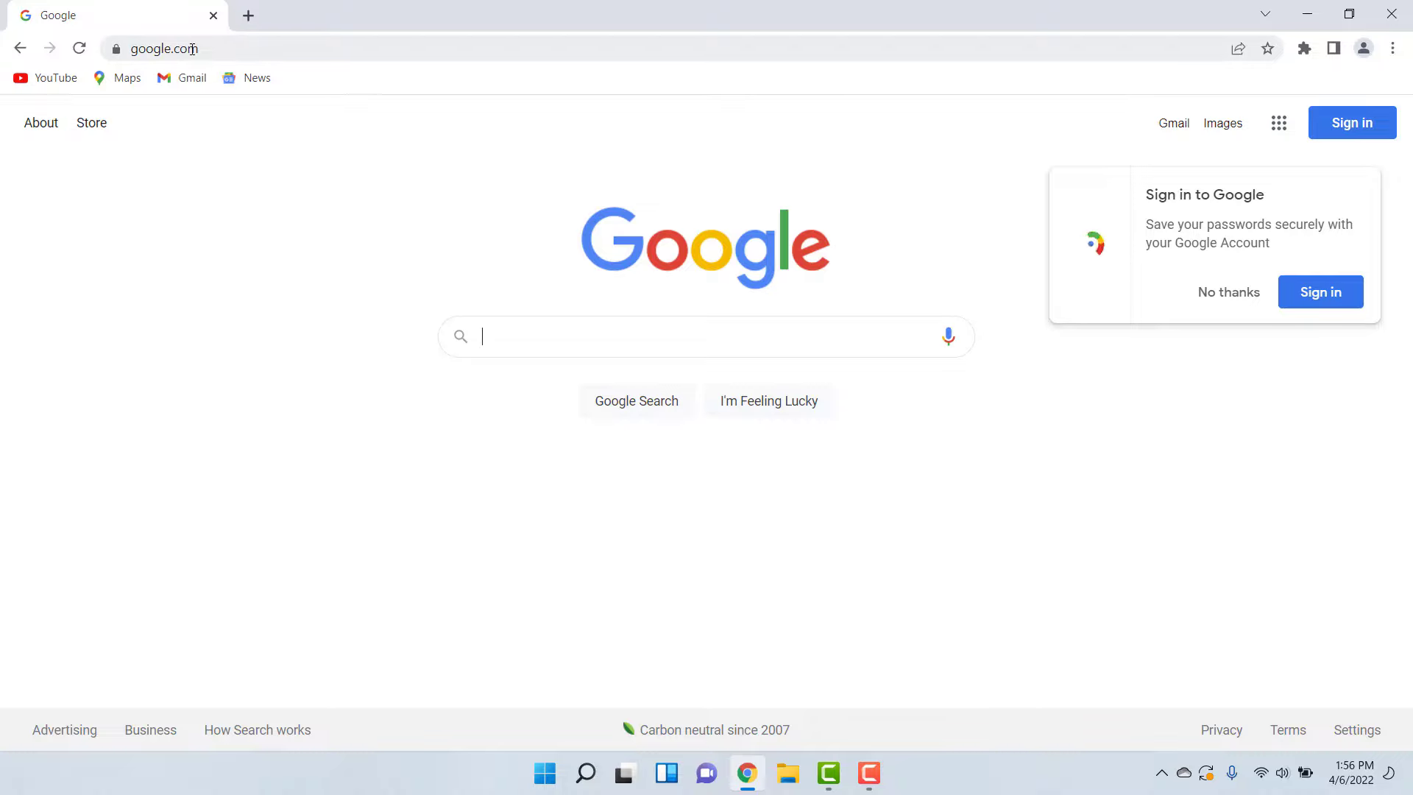
Open lrv.nassaucountyny.gov, the Land Records Viewer lookup page.
{"action": "left_click", "coordinate": [239, 46]}
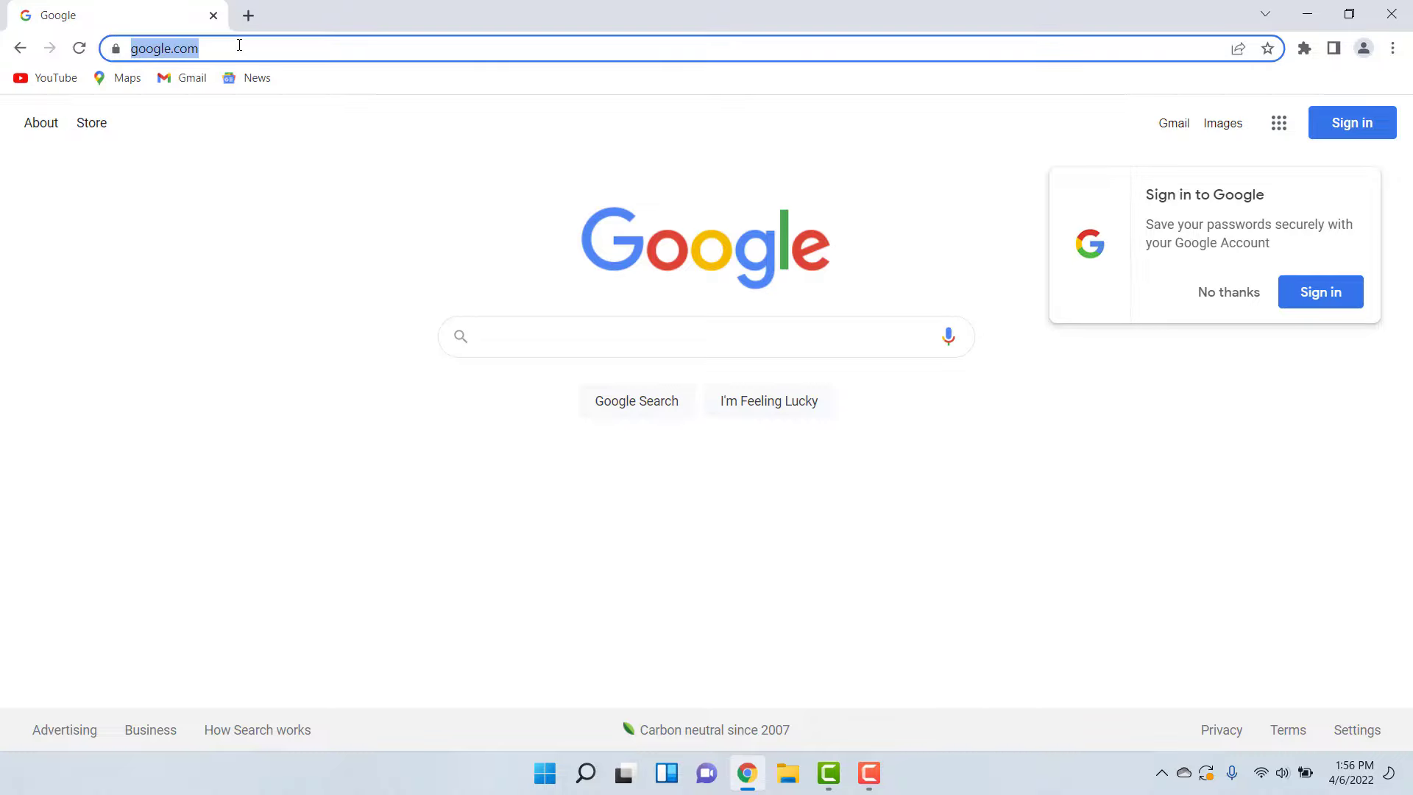
{"action": "type", "text": "lrv.nassaucountyny.gov"}
{"action": "key", "text": "Return"}
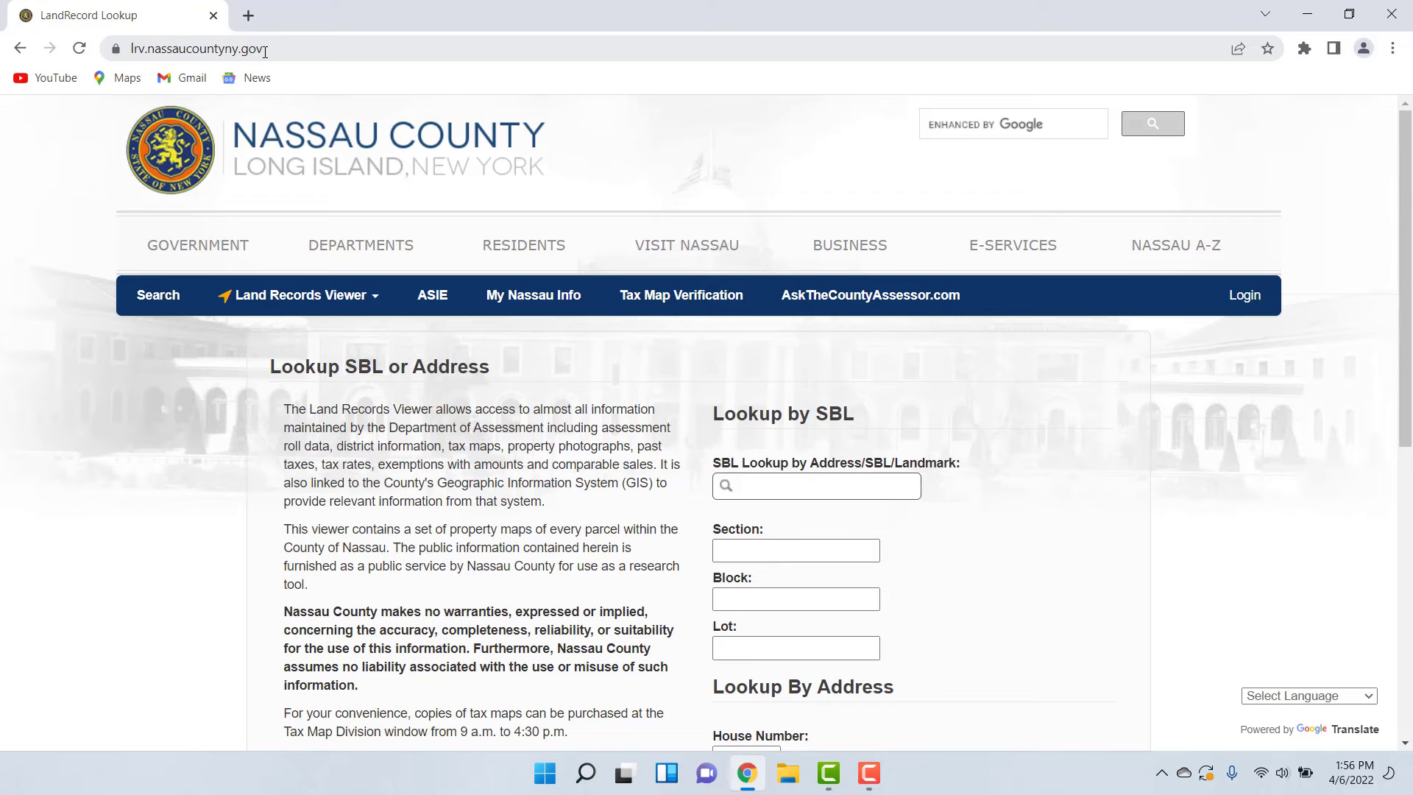
In Lookup By Address, pick the house number and street name from the suggestions.
{"action": "scroll", "coordinate": [464, 309], "scroll_direction": "down", "scroll_amount": 1}
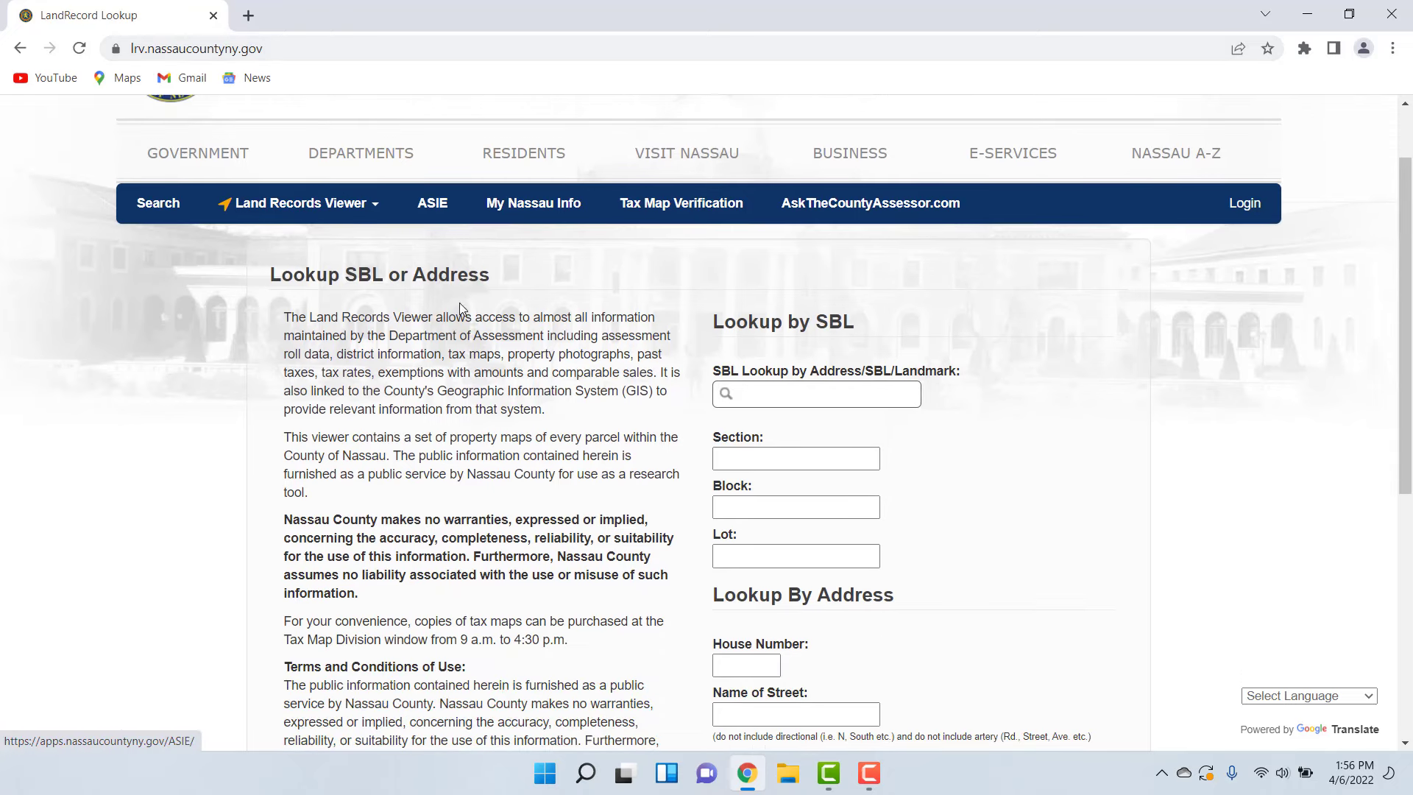
{"action": "scroll", "coordinate": [494, 391], "scroll_direction": "down", "scroll_amount": 4}
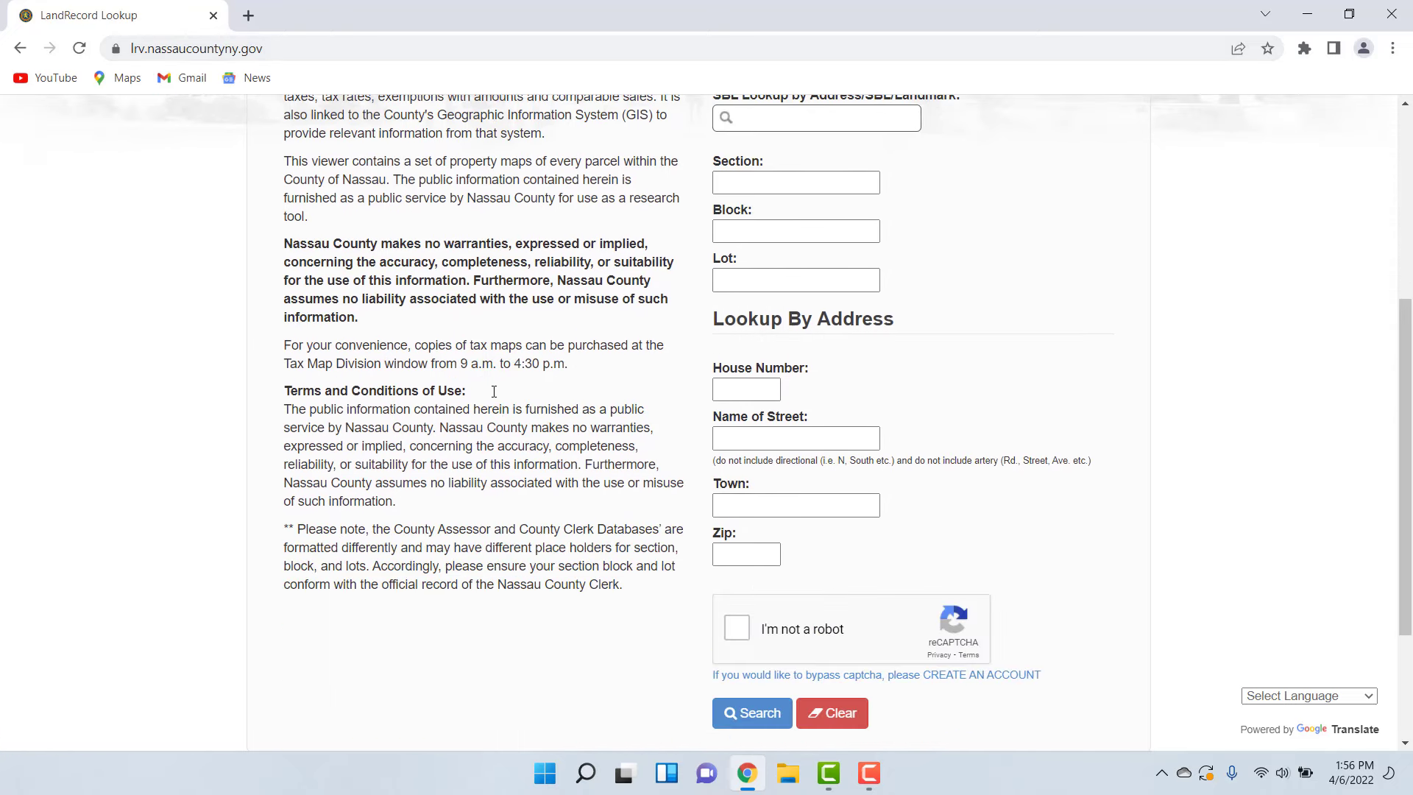
{"action": "left_click", "coordinate": [739, 395]}
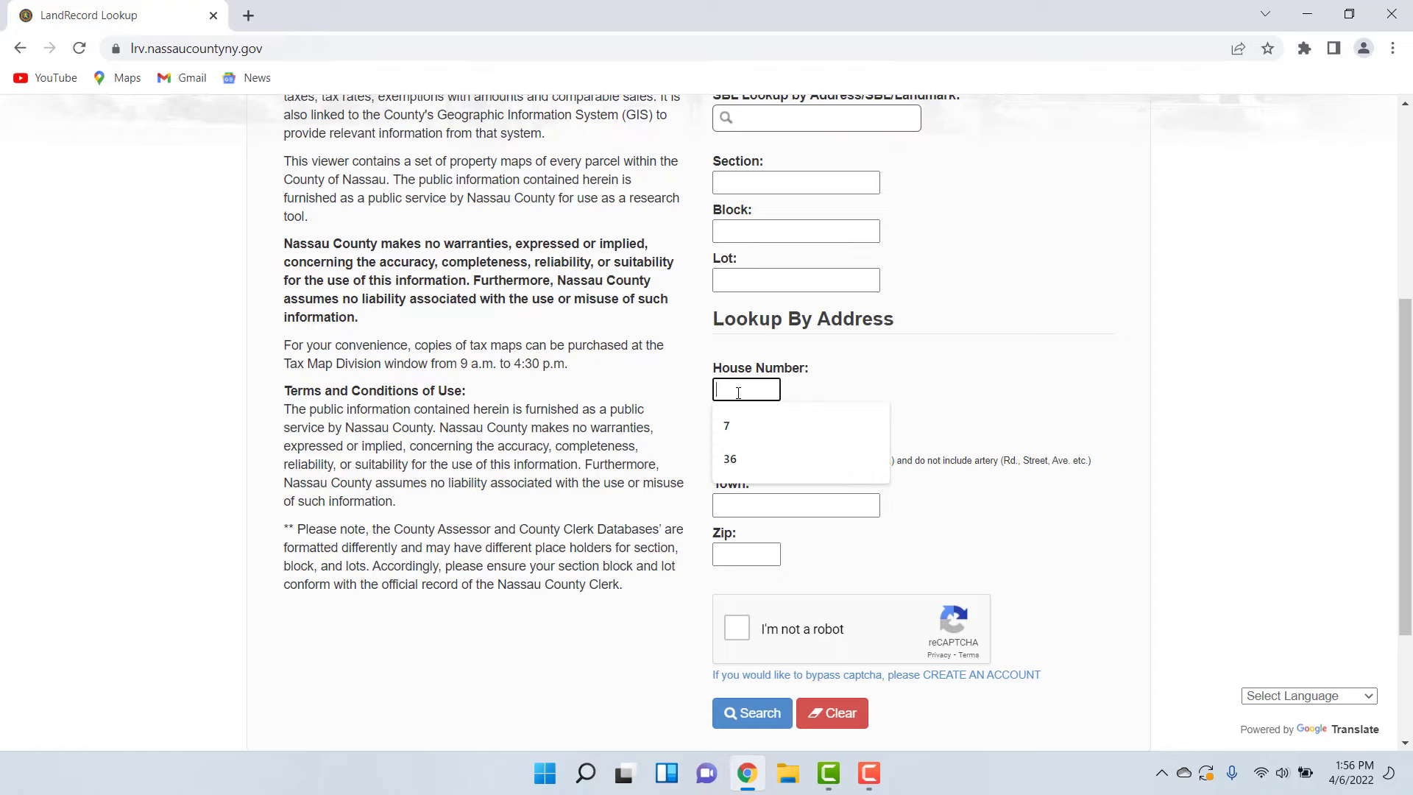
{"action": "left_click", "coordinate": [730, 458]}
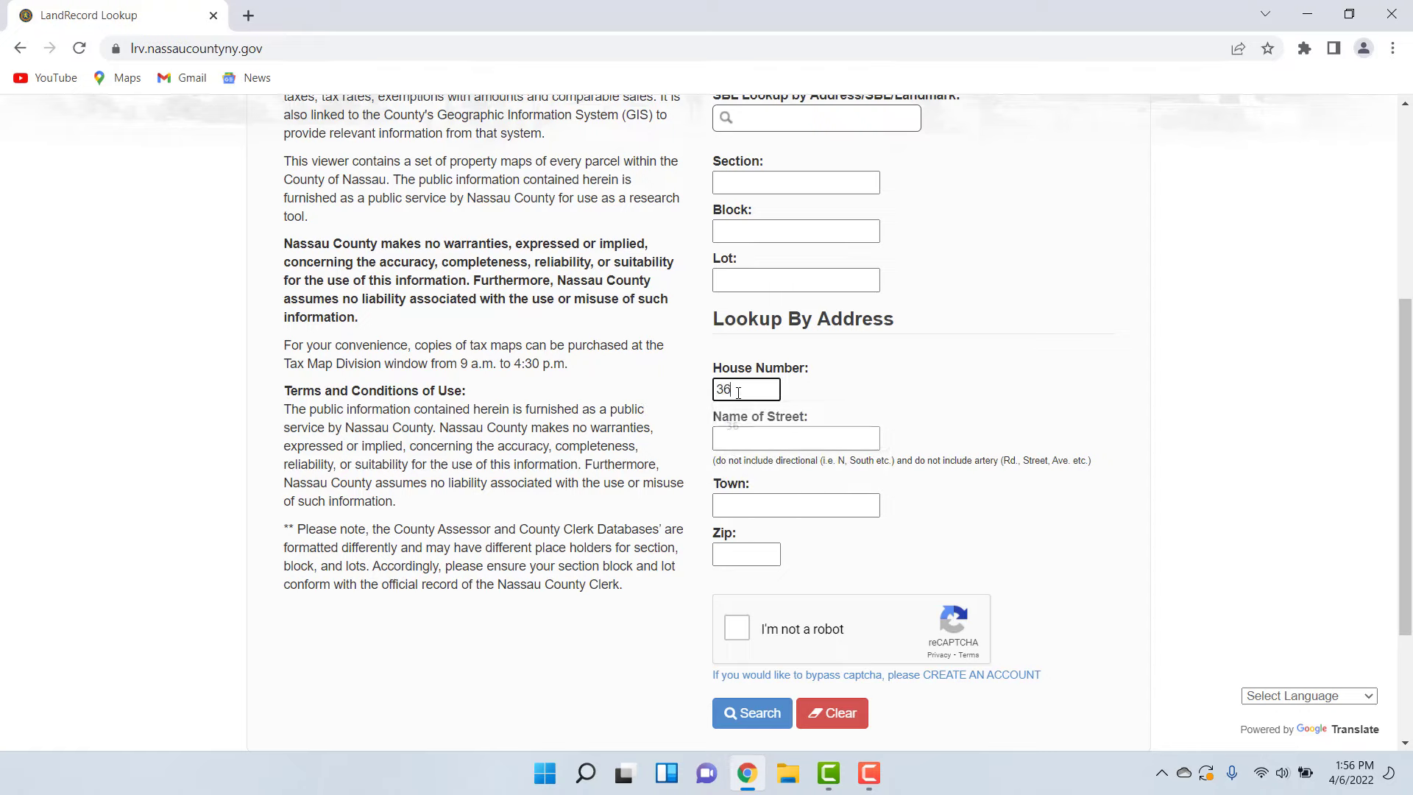
{"action": "left_click", "coordinate": [801, 446]}
{"action": "type", "text": "green"}
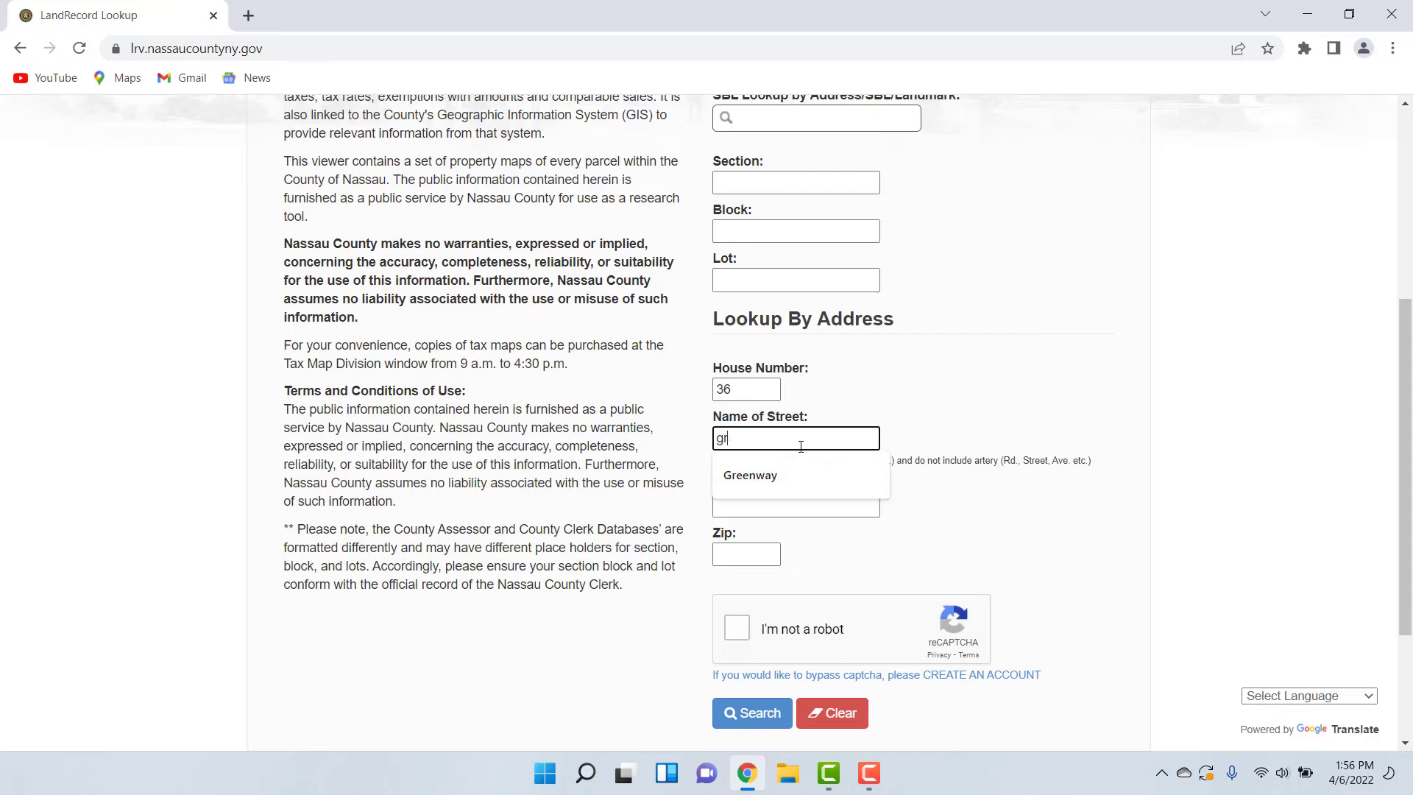
{"action": "left_click", "coordinate": [787, 475]}
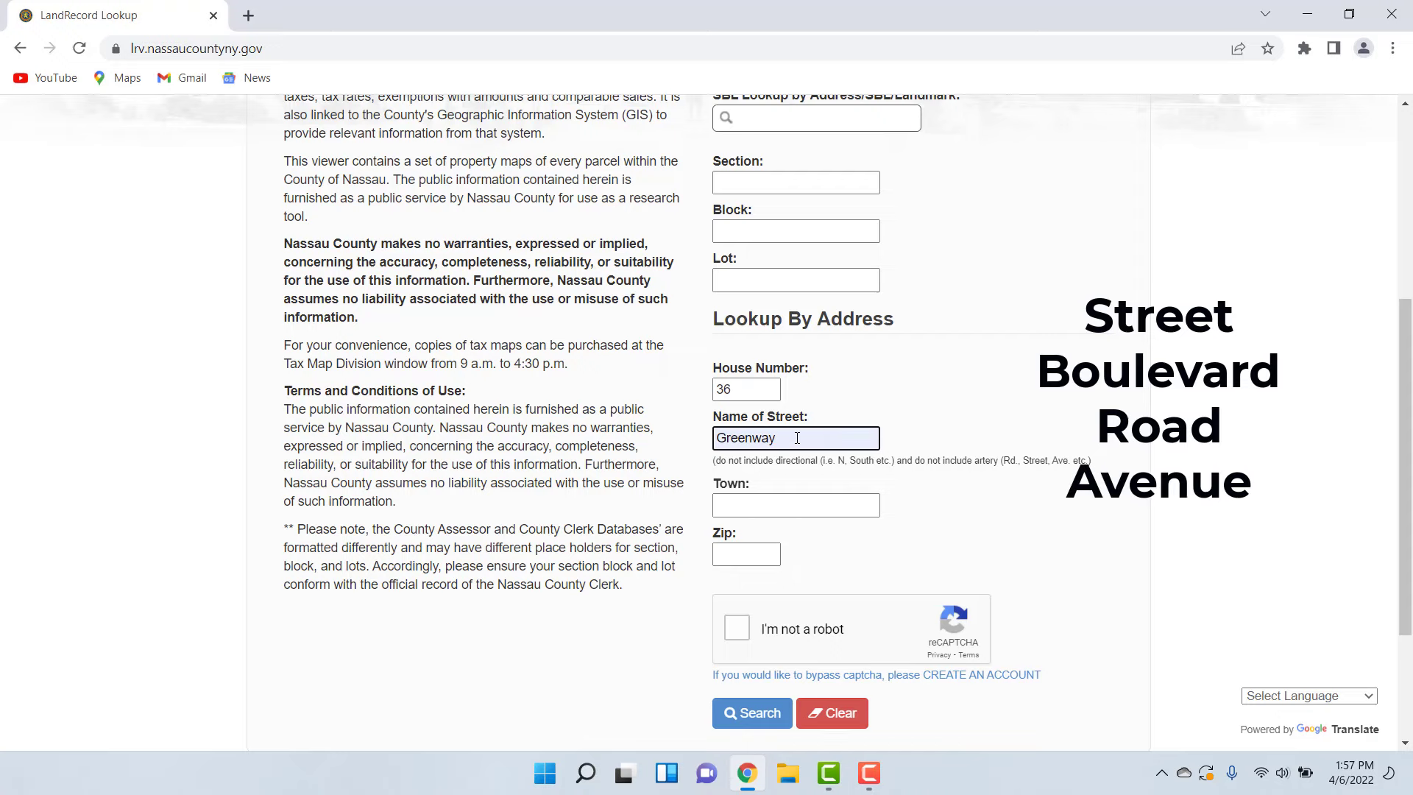
{"action": "double_click", "coordinate": [759, 438]}
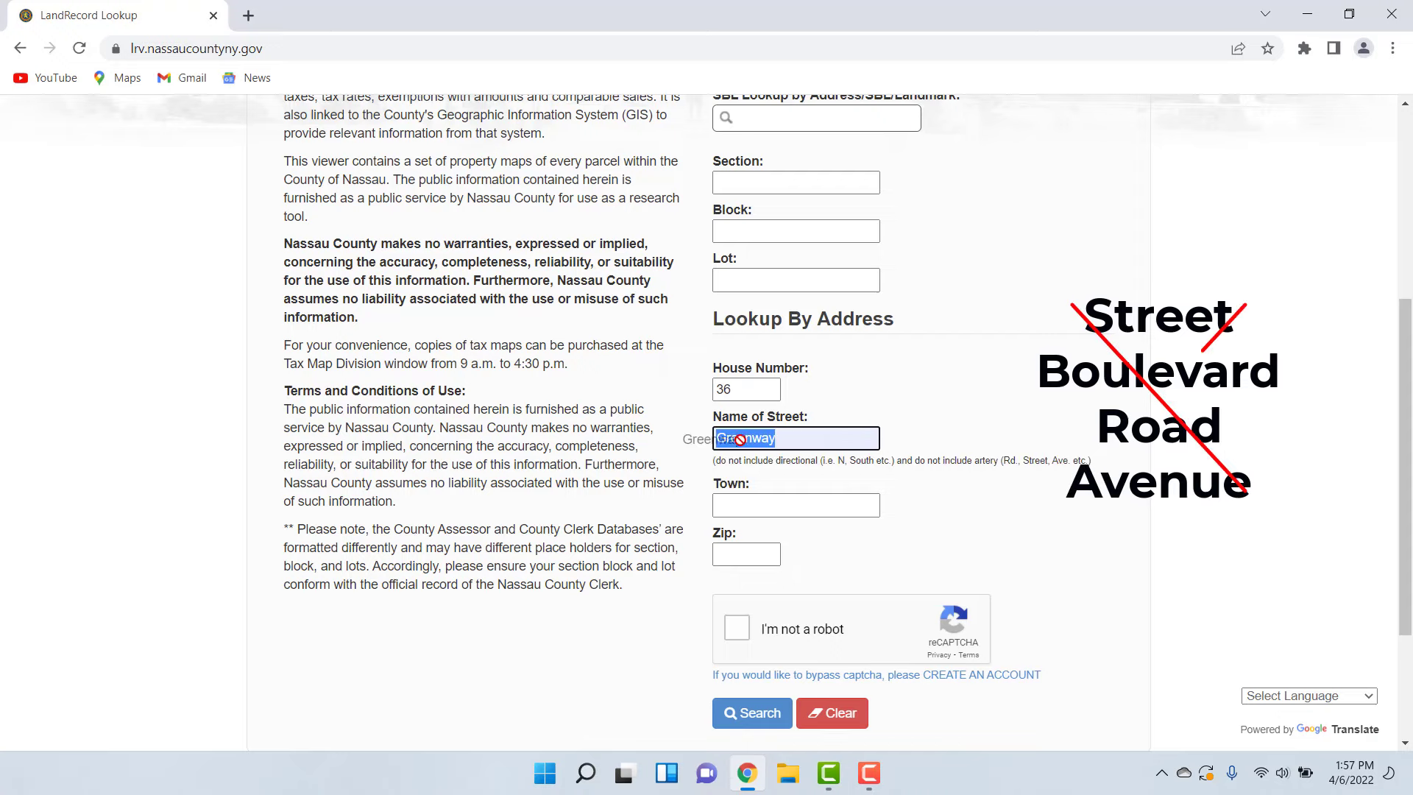
{"action": "left_click", "coordinate": [802, 439]}
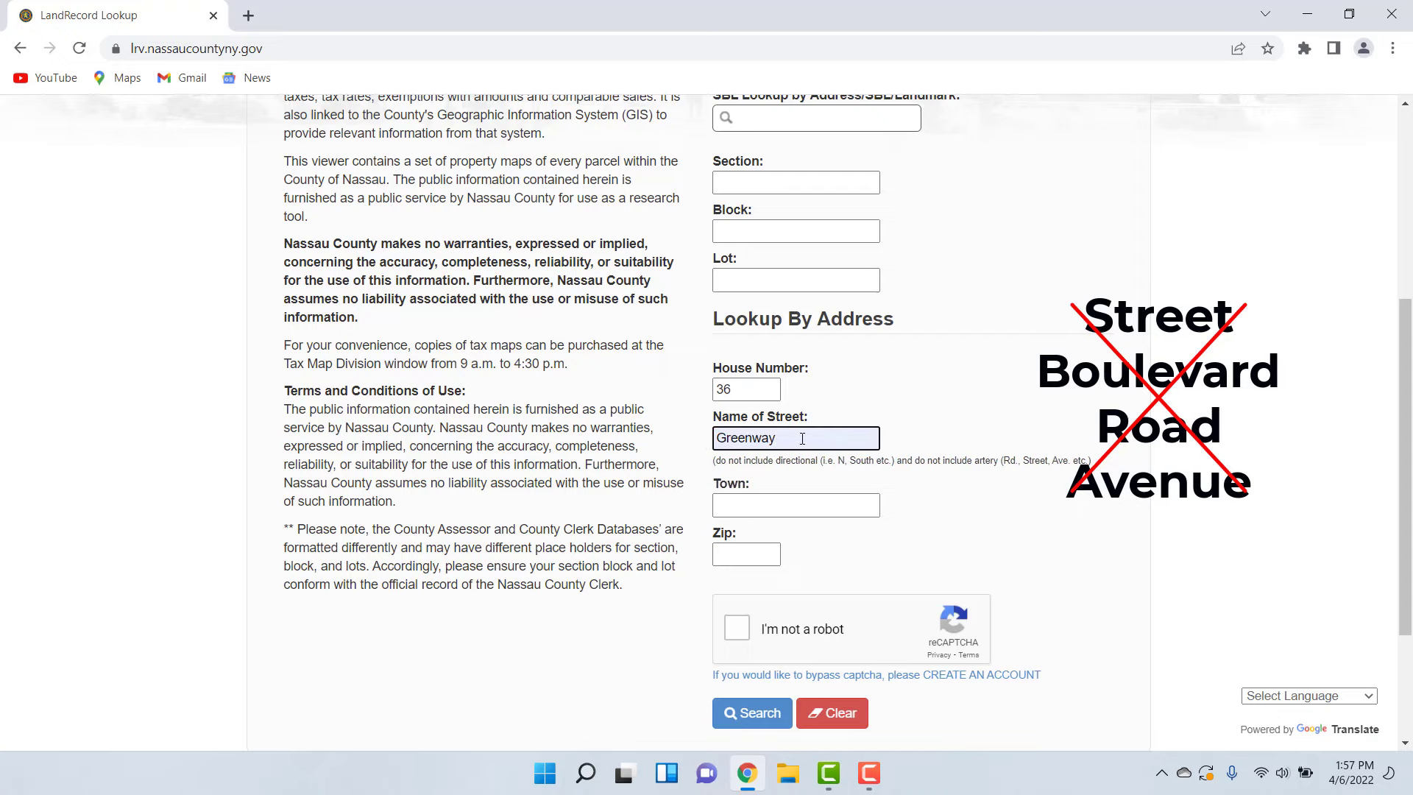
Choose the town from the 'Elmo' suggestions, enter the zip code, and tick I'm not a robot.
{"action": "left_click", "coordinate": [802, 505]}
{"action": "type", "text": "Elmo"}
{"action": "left_click", "coordinate": [808, 540]}
{"action": "left_click", "coordinate": [744, 553]}
{"action": "type", "text": "1003"}
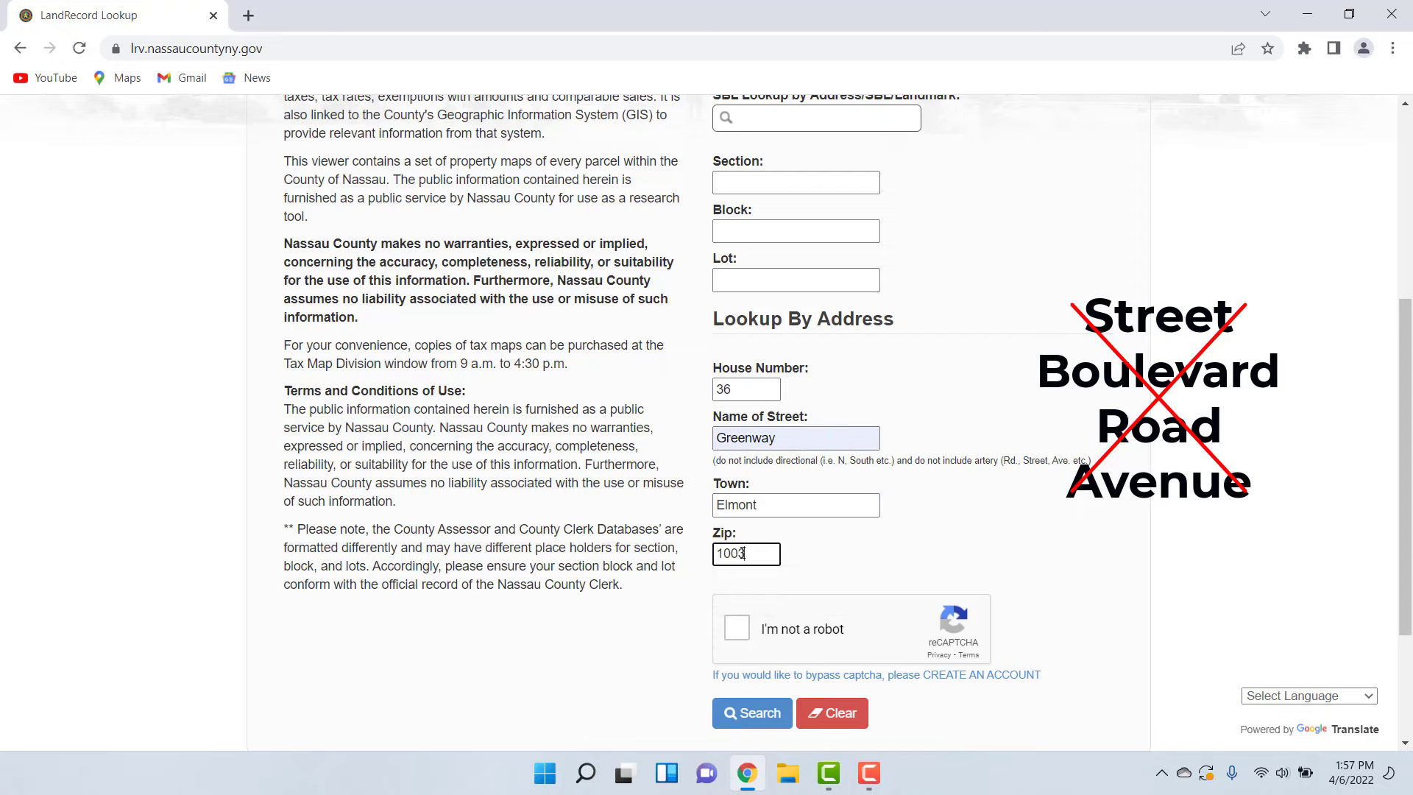
{"action": "key", "text": "BackSpace"}
{"action": "key", "text": "BackSpace"}
{"action": "key", "text": "BackSpace"}
{"action": "type", "text": "1003"}
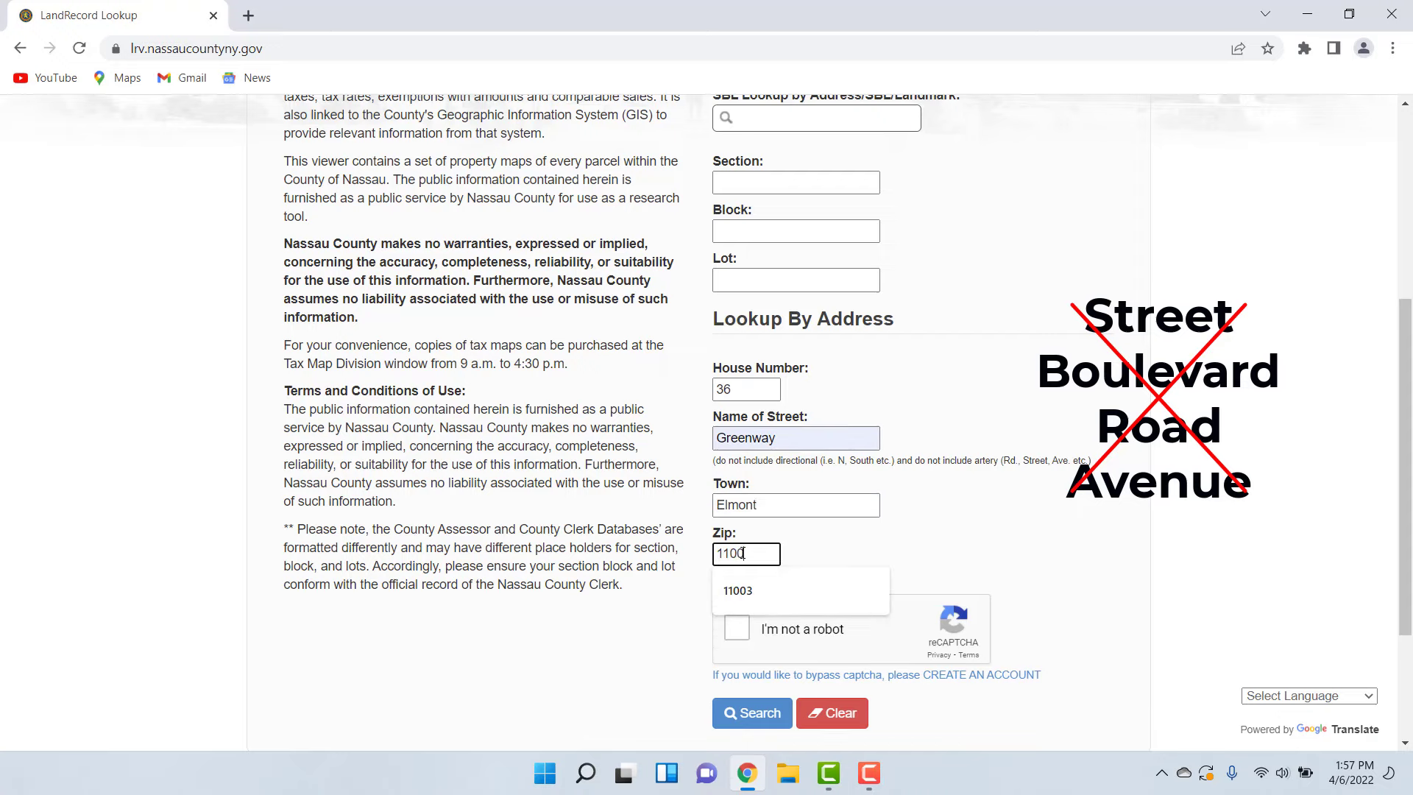
{"action": "left_click", "coordinate": [738, 627]}
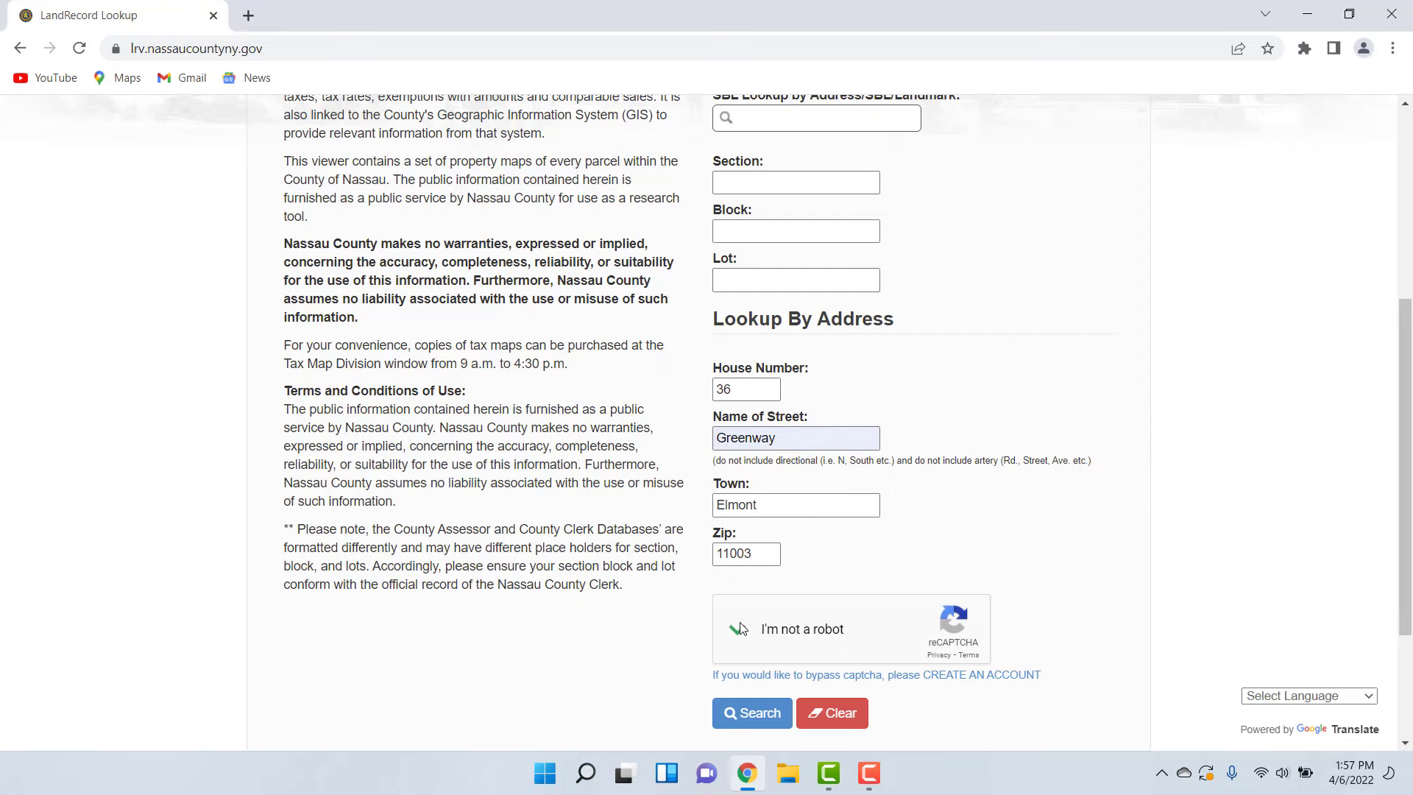
{"action": "scroll", "coordinate": [860, 552], "scroll_direction": "down", "scroll_amount": 1}
{"action": "left_click", "coordinate": [778, 634]}
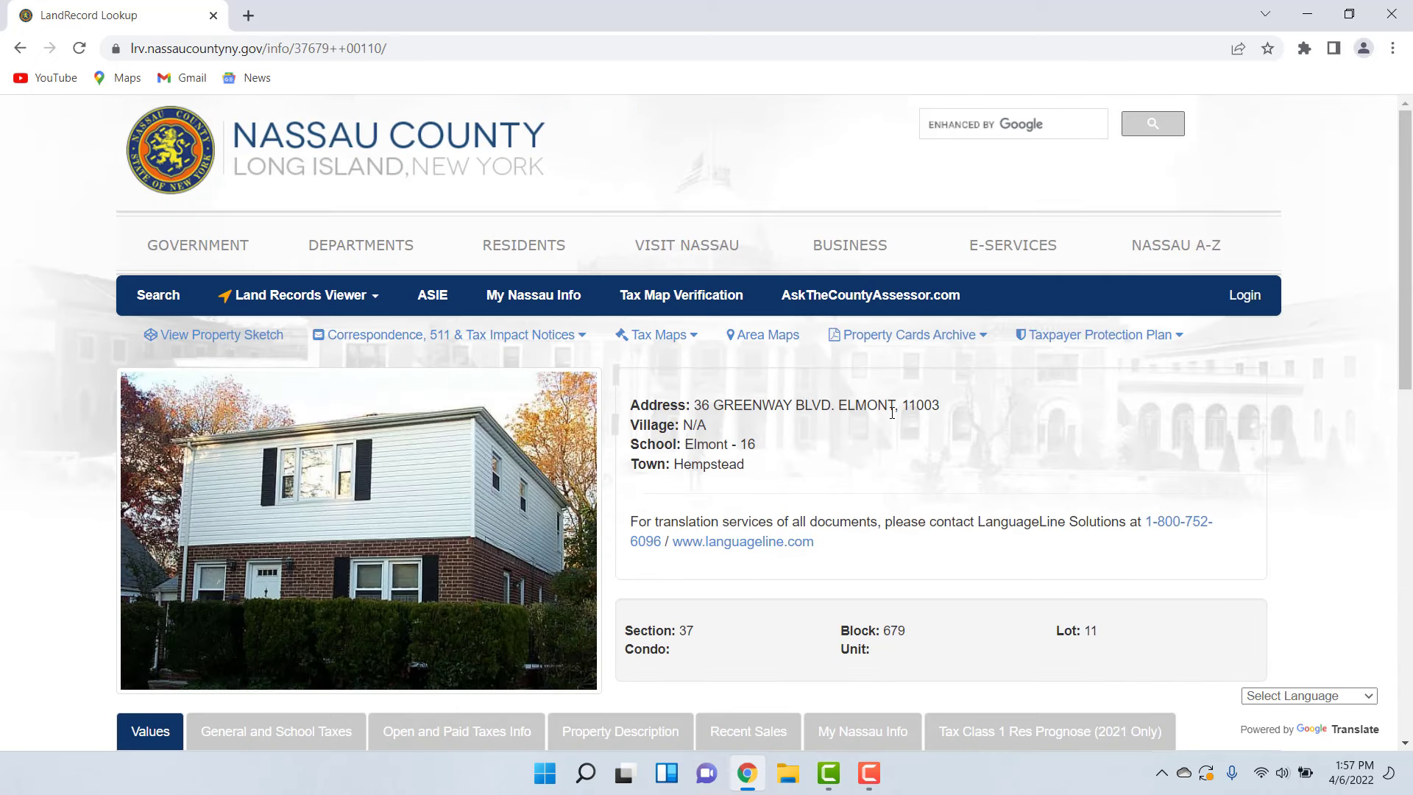
{"action": "scroll", "coordinate": [893, 413], "scroll_direction": "down", "scroll_amount": 1}
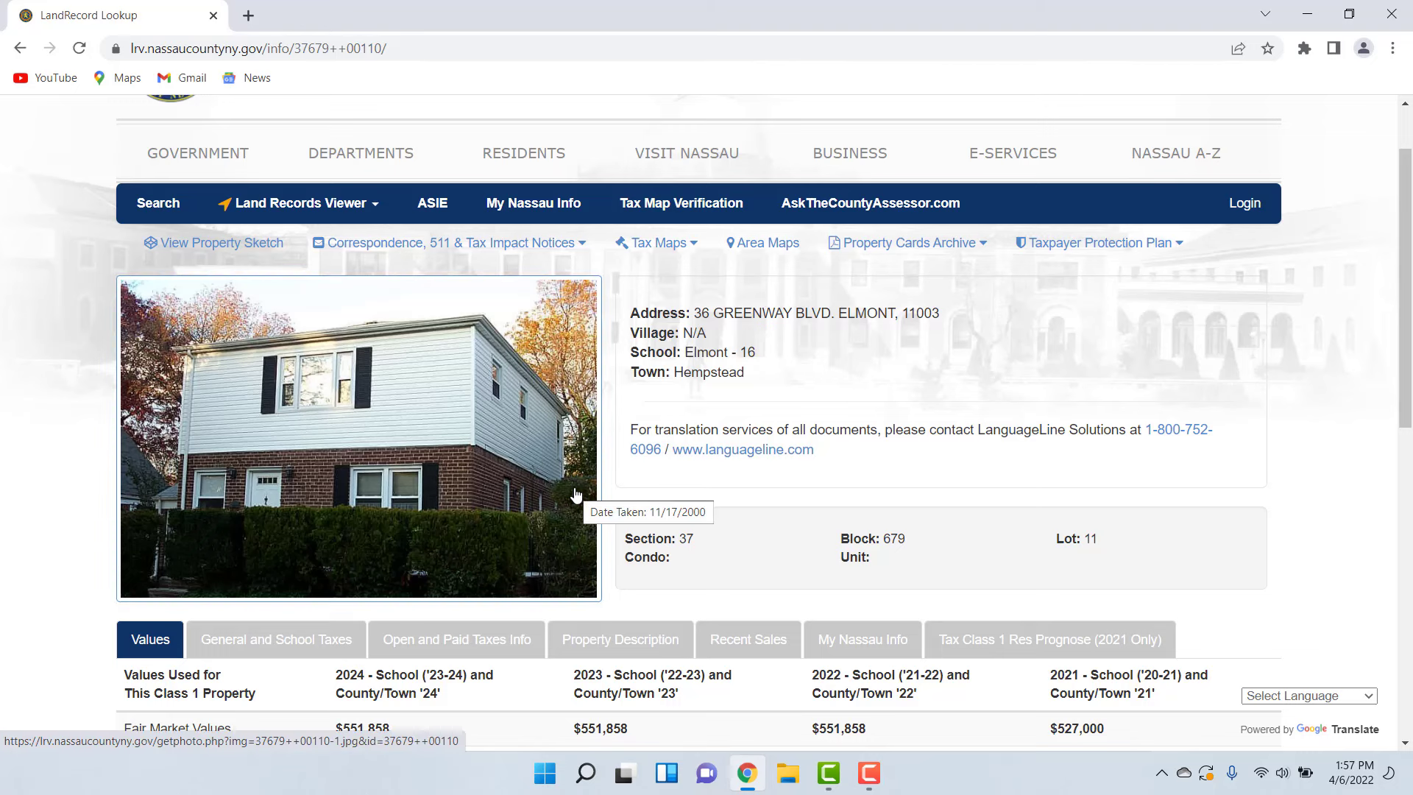
{"action": "scroll", "coordinate": [626, 440], "scroll_direction": "down", "scroll_amount": 1}
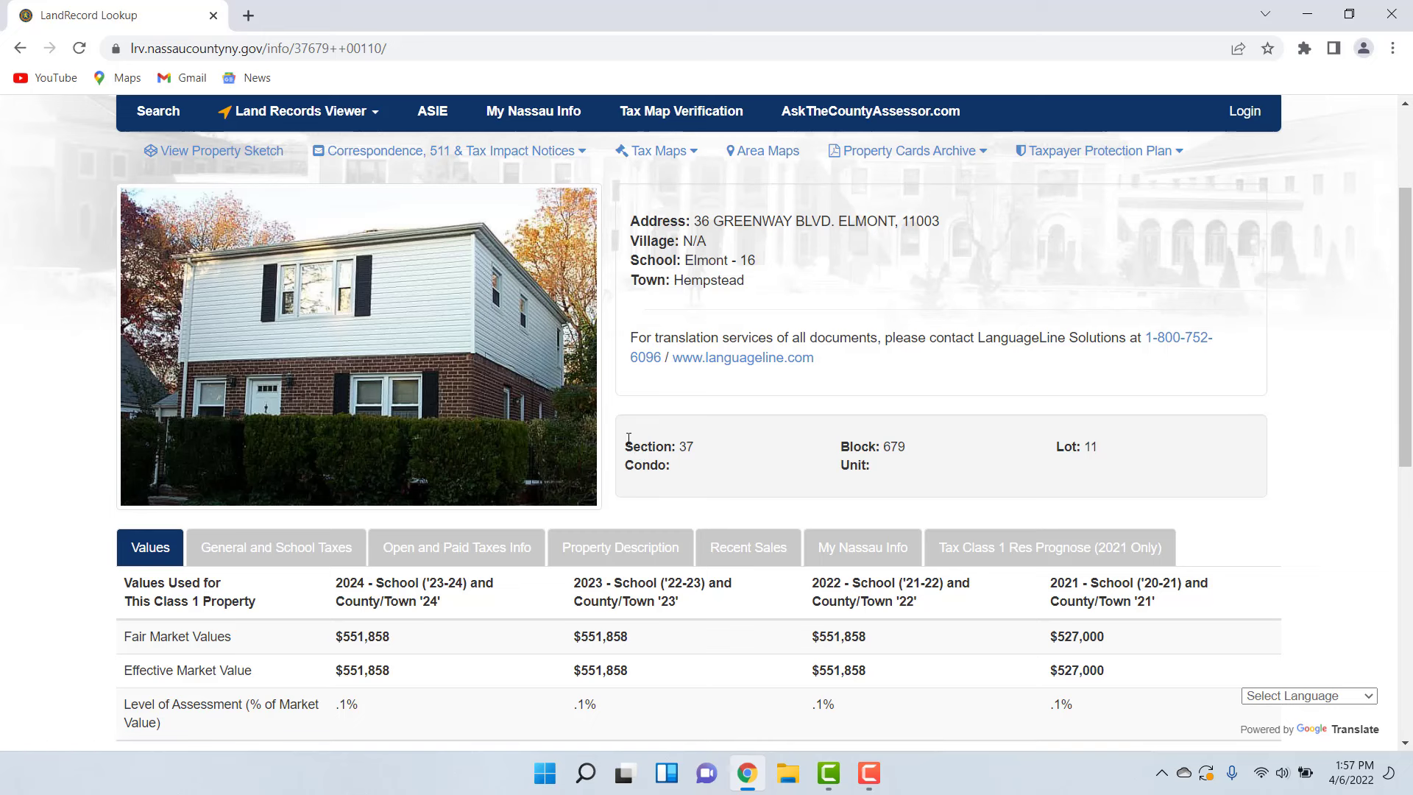
{"action": "scroll", "coordinate": [463, 491], "scroll_direction": "down", "scroll_amount": 2}
{"action": "scroll", "coordinate": [463, 492], "scroll_direction": "down", "scroll_amount": 1}
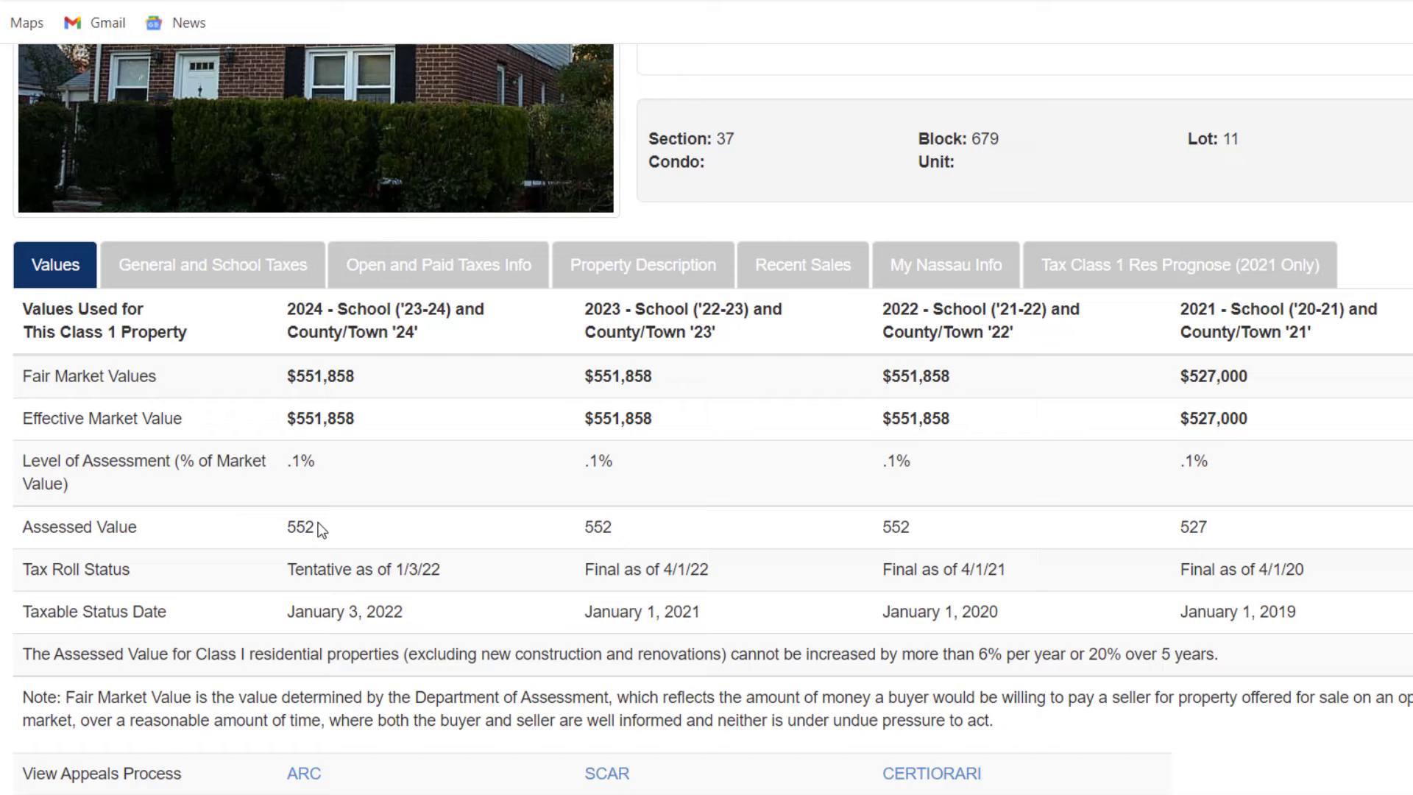
{"action": "left_click_drag", "start_coordinate": [212, 533], "coordinate": [20, 542]}
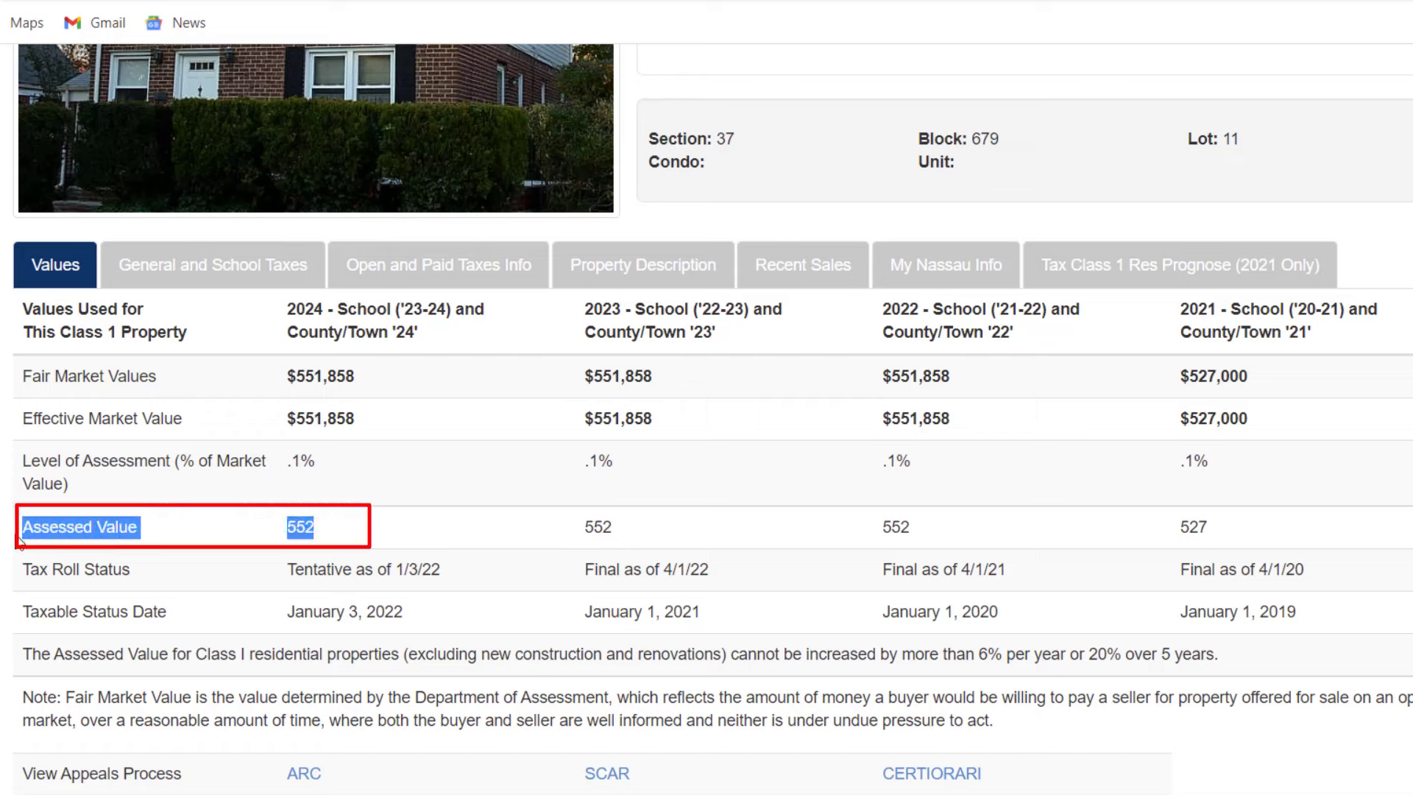
{"action": "left_click", "coordinate": [343, 532]}
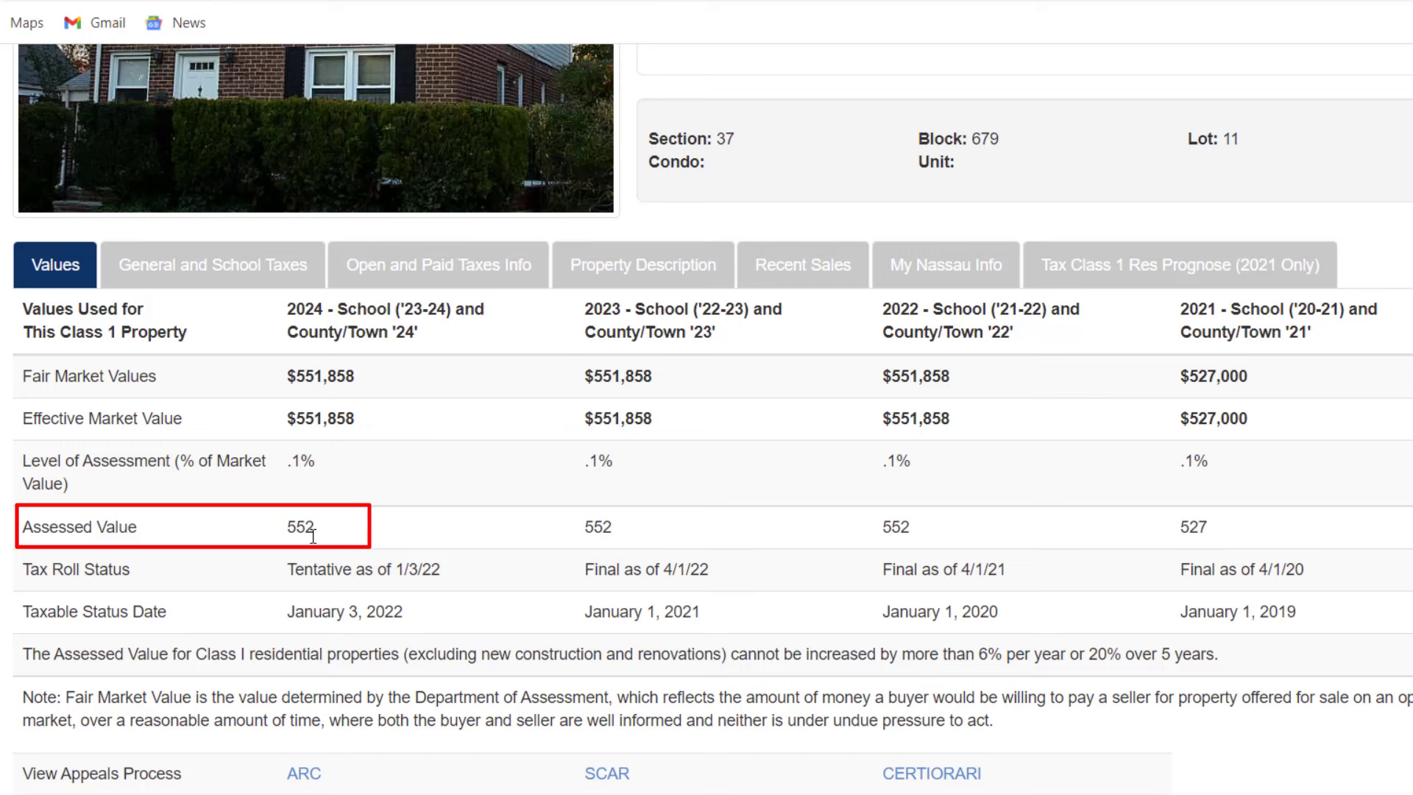
{"action": "left_click_drag", "start_coordinate": [330, 536], "coordinate": [276, 541]}
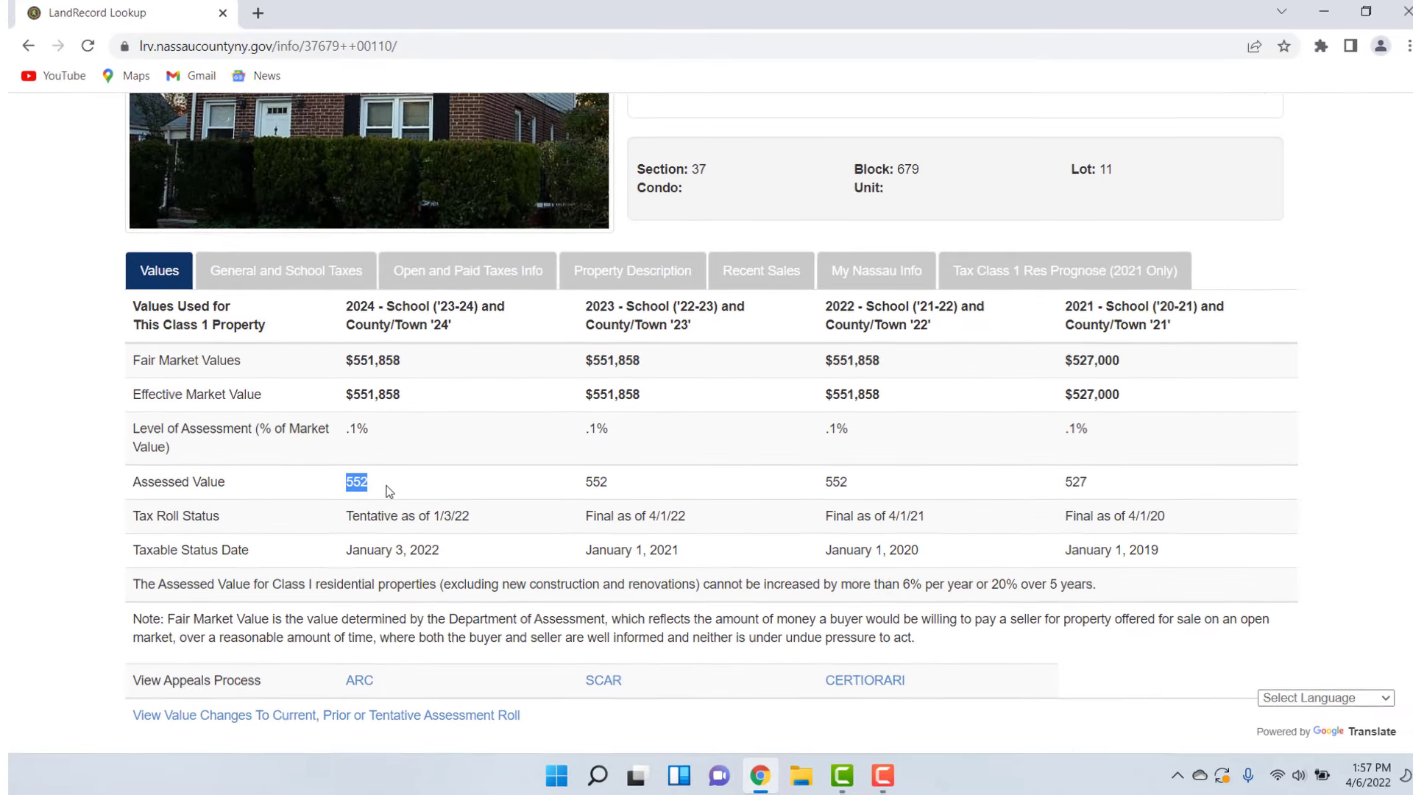
{"action": "left_click", "coordinate": [337, 538]}
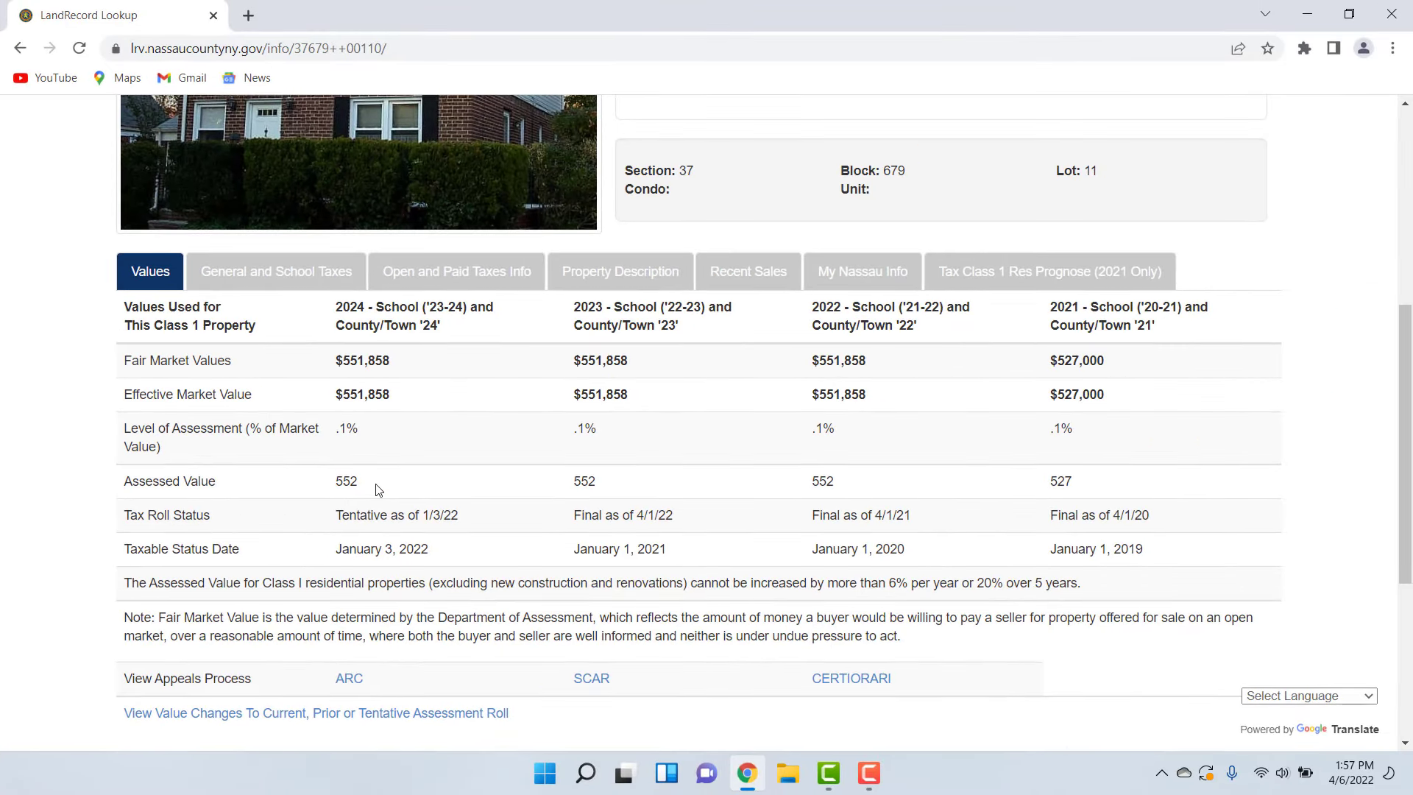
{"action": "left_click_drag", "start_coordinate": [361, 489], "coordinate": [332, 487]}
{"action": "left_click_drag", "start_coordinate": [401, 366], "coordinate": [332, 368]}
{"action": "left_click", "coordinate": [410, 370]}
{"action": "left_click_drag", "start_coordinate": [359, 481], "coordinate": [335, 487]}
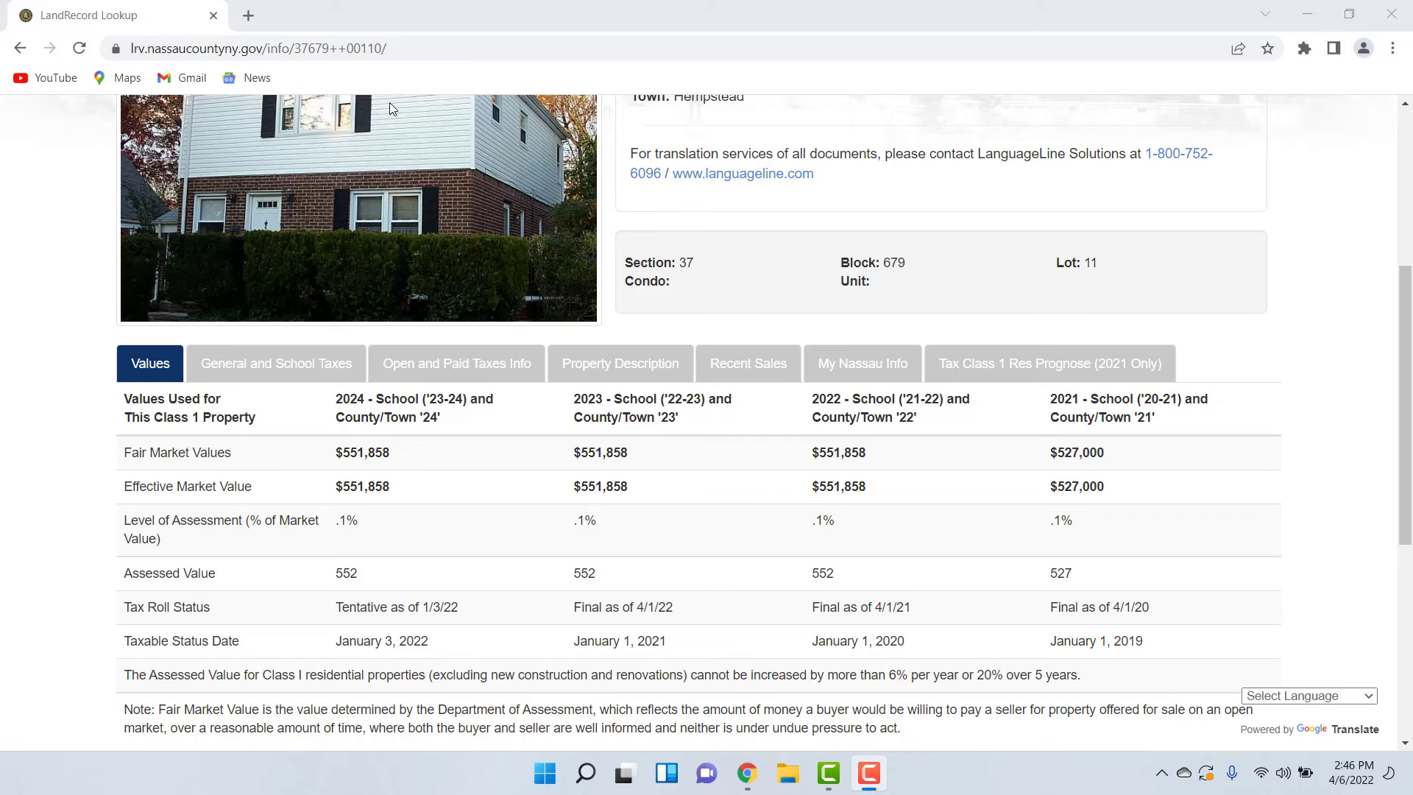
Load google.com from the address bar and decline the Google sign-in popup.
{"action": "left_click", "coordinate": [216, 46]}
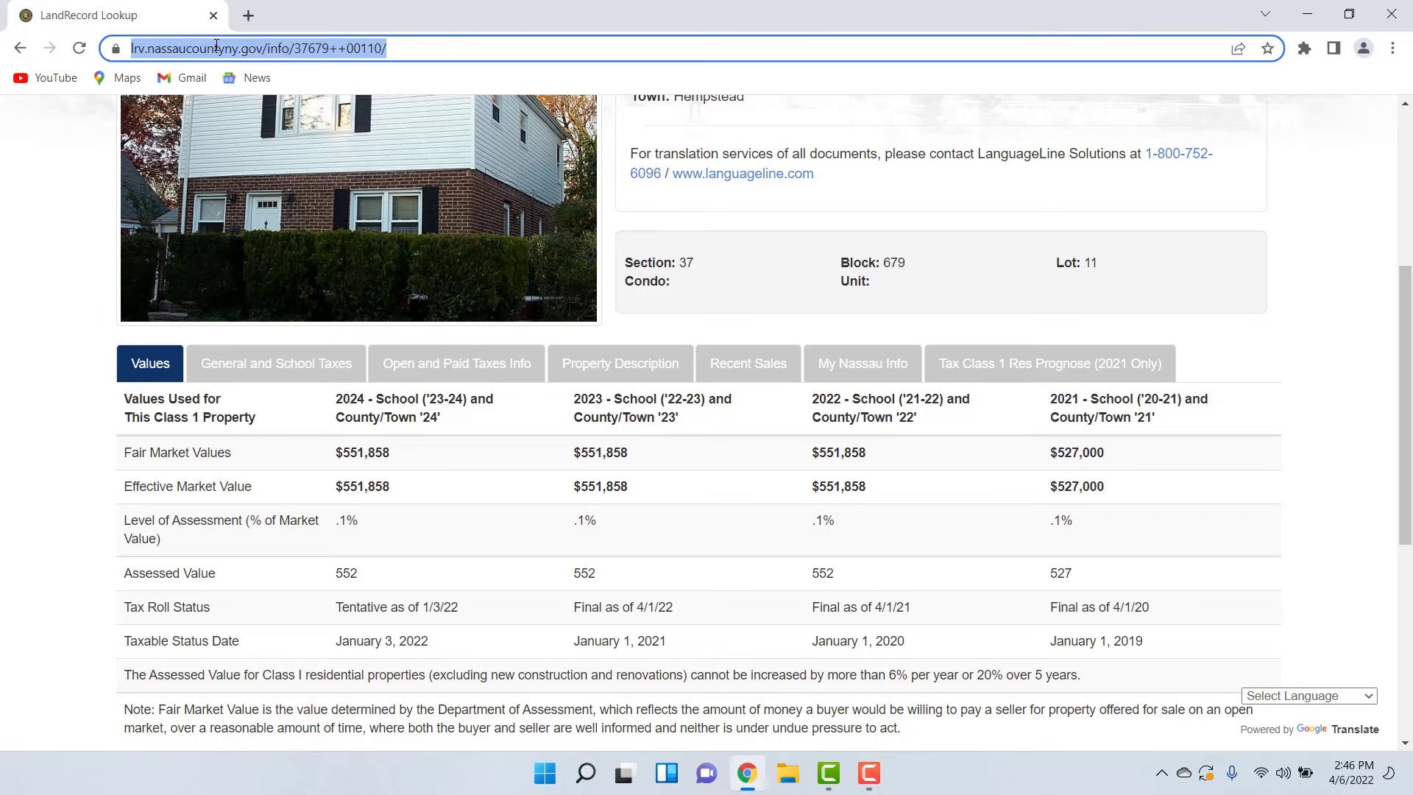
{"action": "type", "text": "goog"}
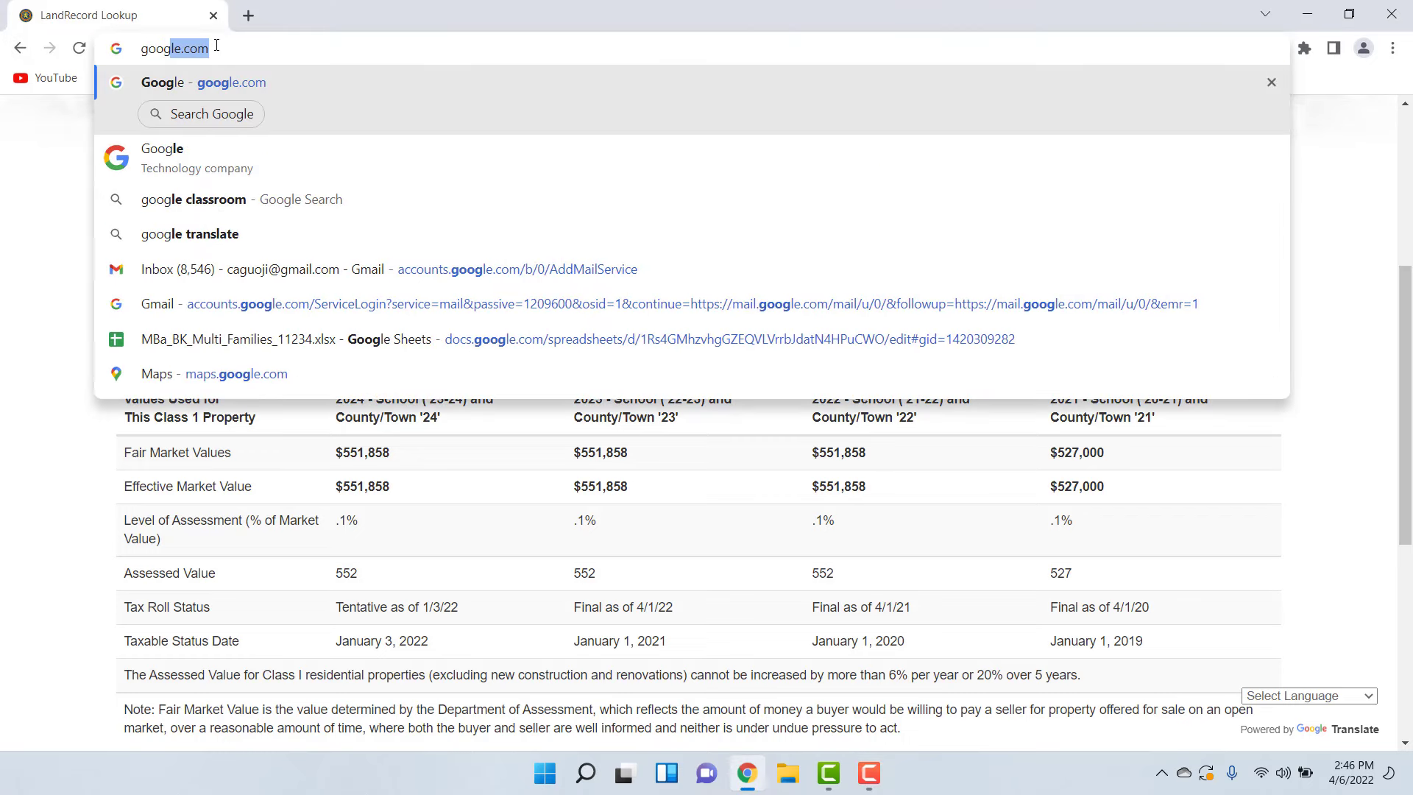
{"action": "key", "text": "Return"}
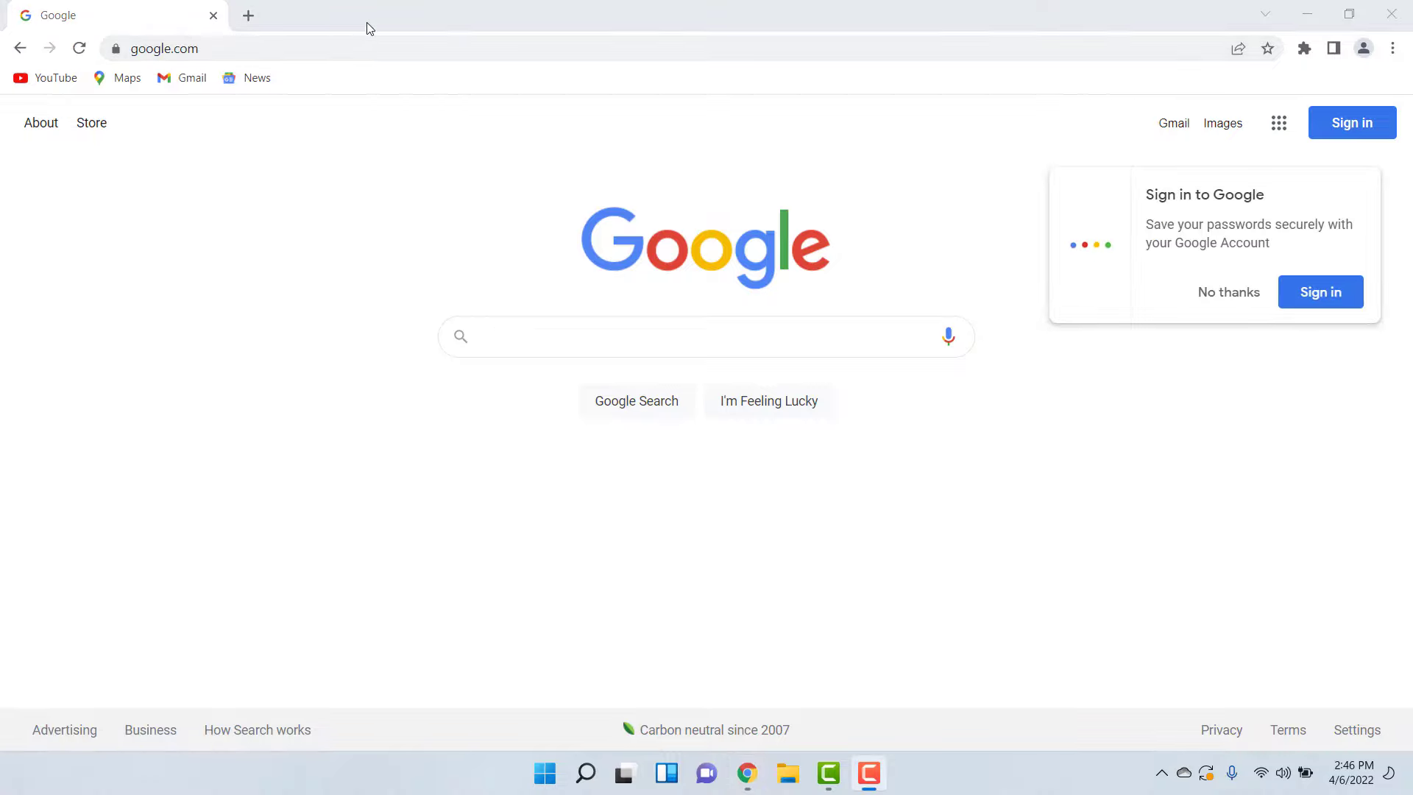
{"action": "left_click", "coordinate": [1230, 292]}
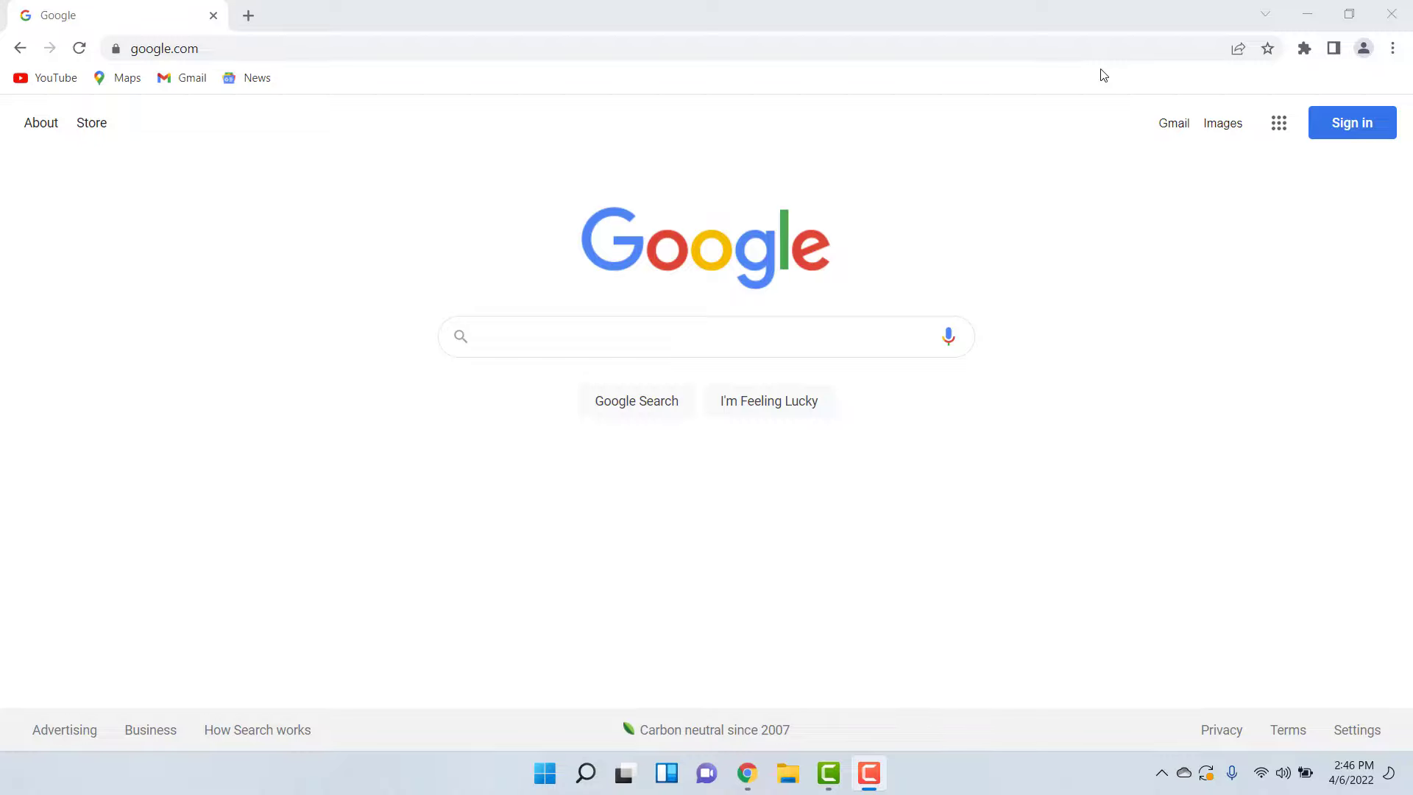
{"action": "left_click", "coordinate": [331, 48]}
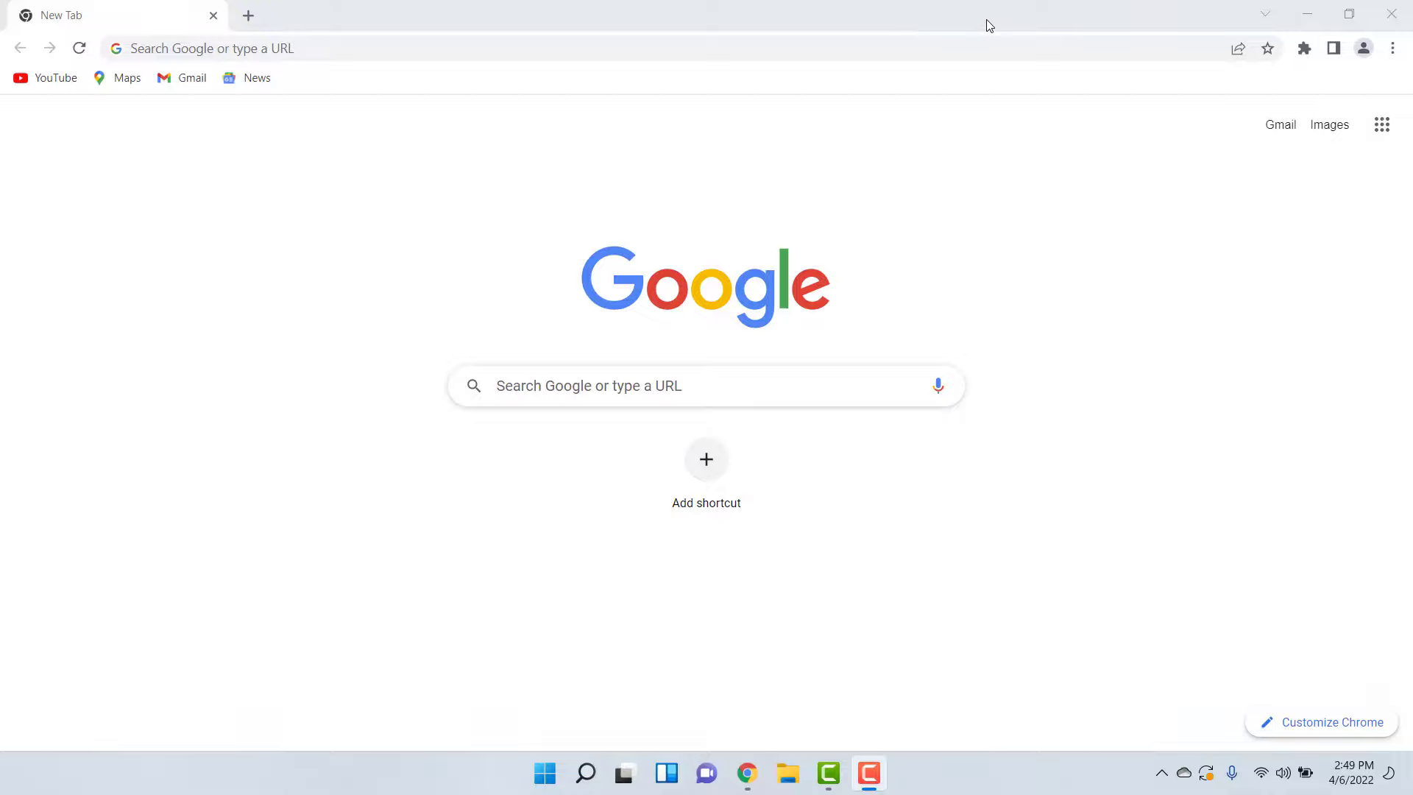
Go to nassaucountyny.gov, the official Nassau County home page.
{"action": "left_click", "coordinate": [491, 50]}
{"action": "type", "text": "nass"}
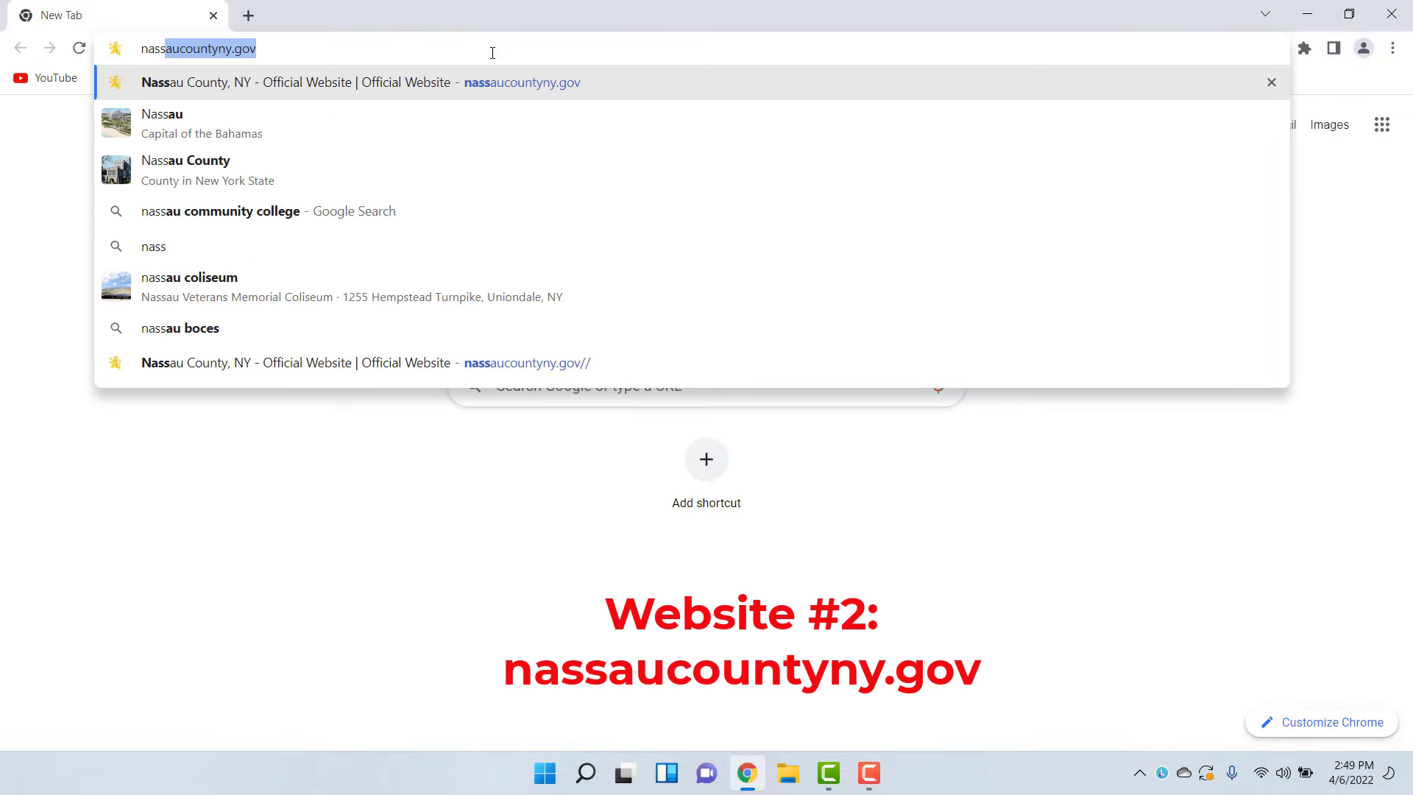
{"action": "type", "text": "aucountyny."}
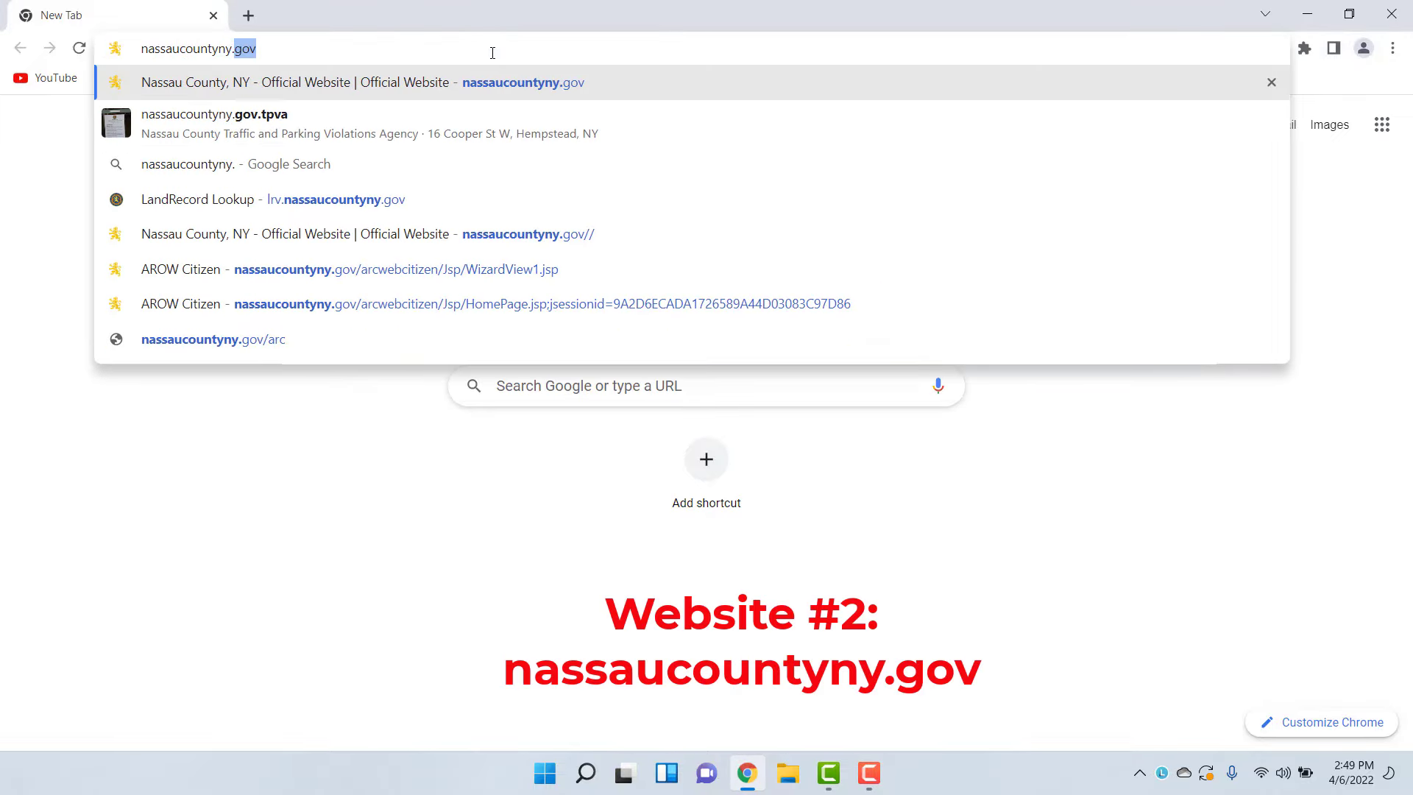
{"action": "type", "text": "gov"}
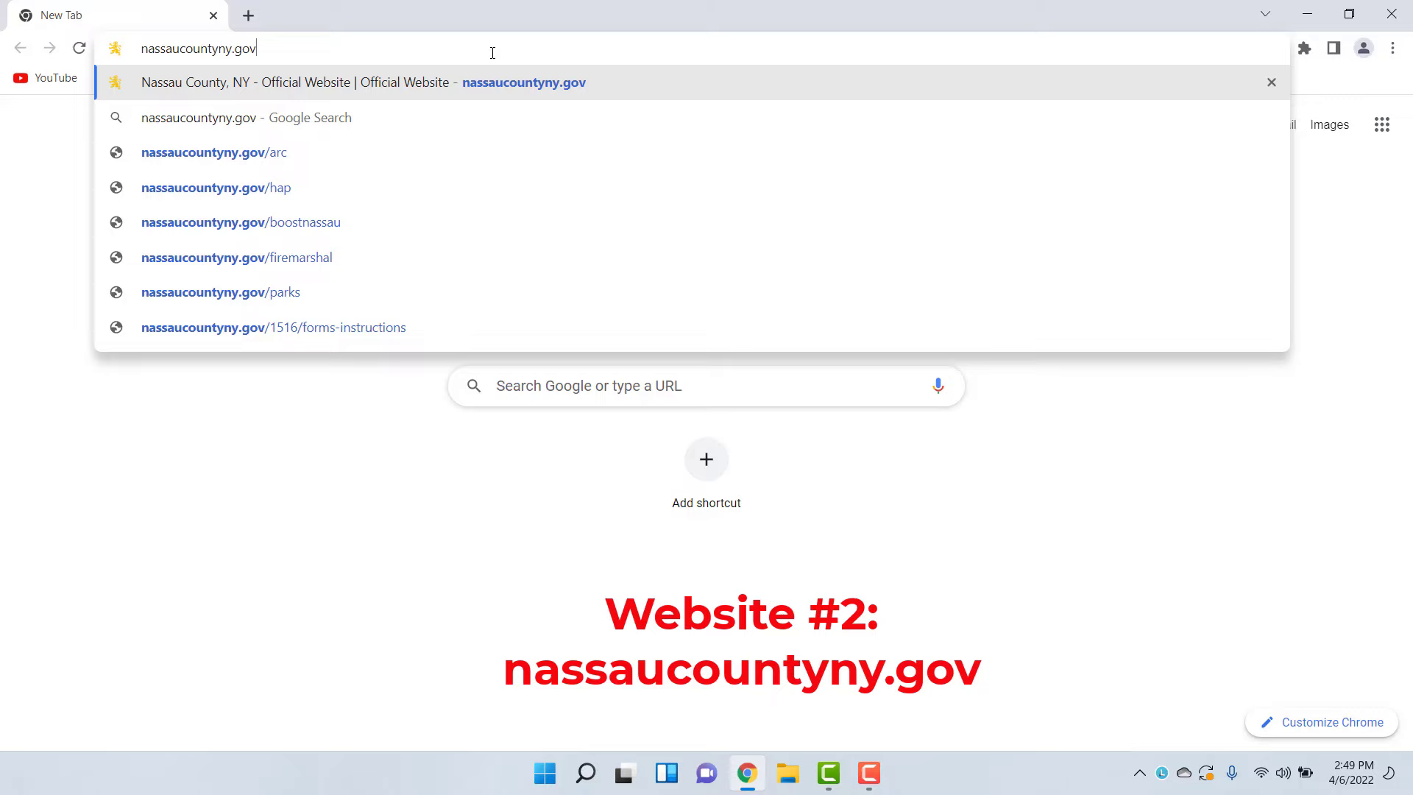
{"action": "key", "text": "Return"}
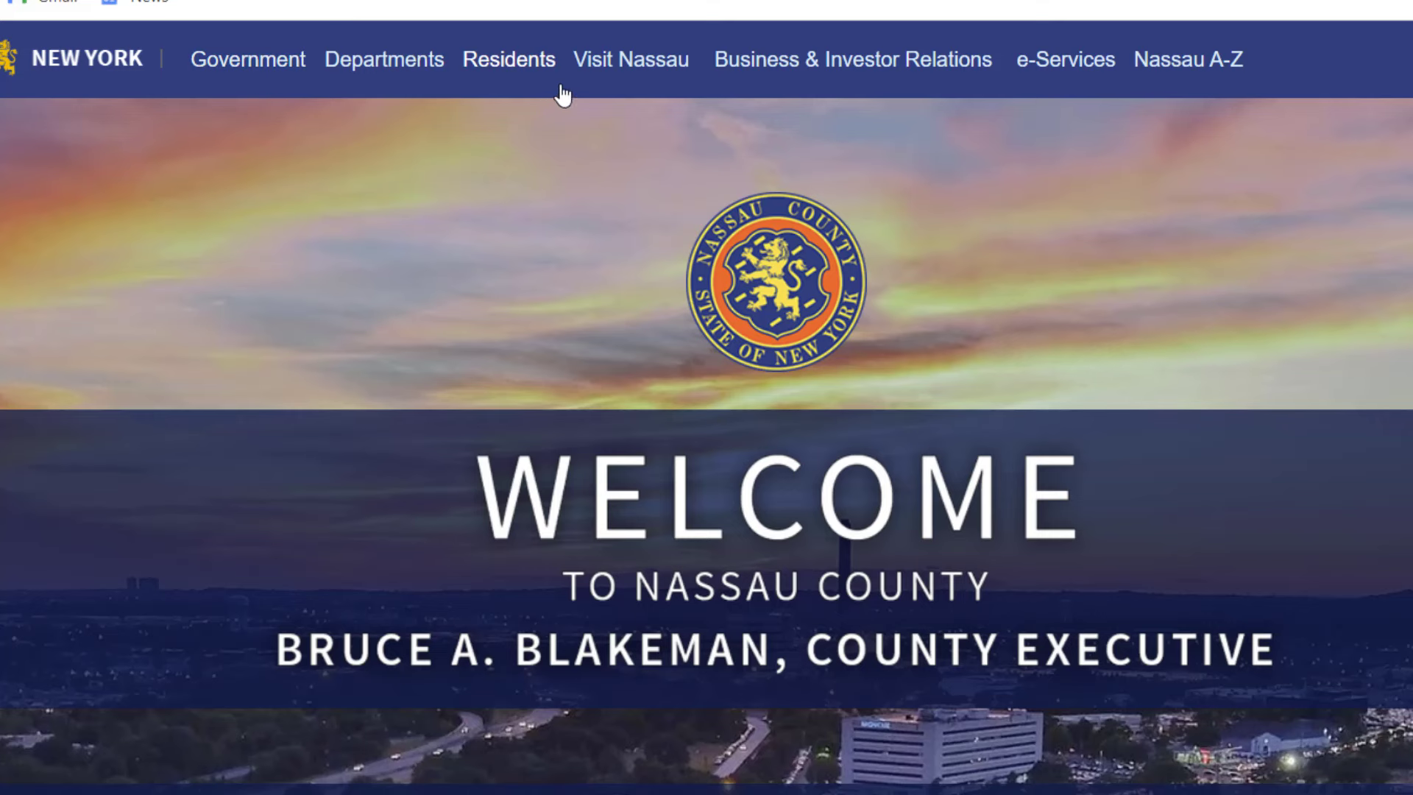
Open the Departments directory from the site's top navigation.
{"action": "mouse_move", "coordinate": [390, 82]}
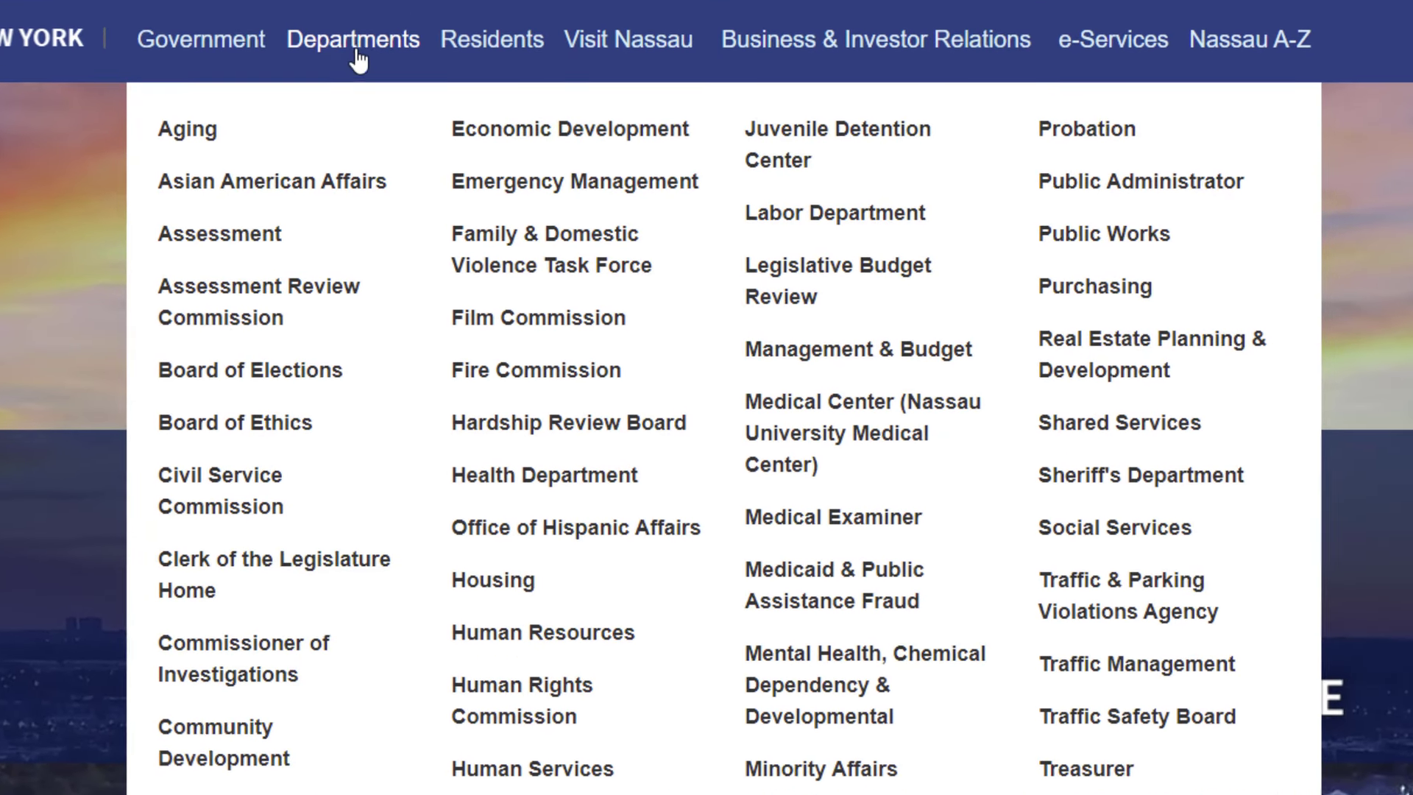
{"action": "left_click", "coordinate": [379, 73]}
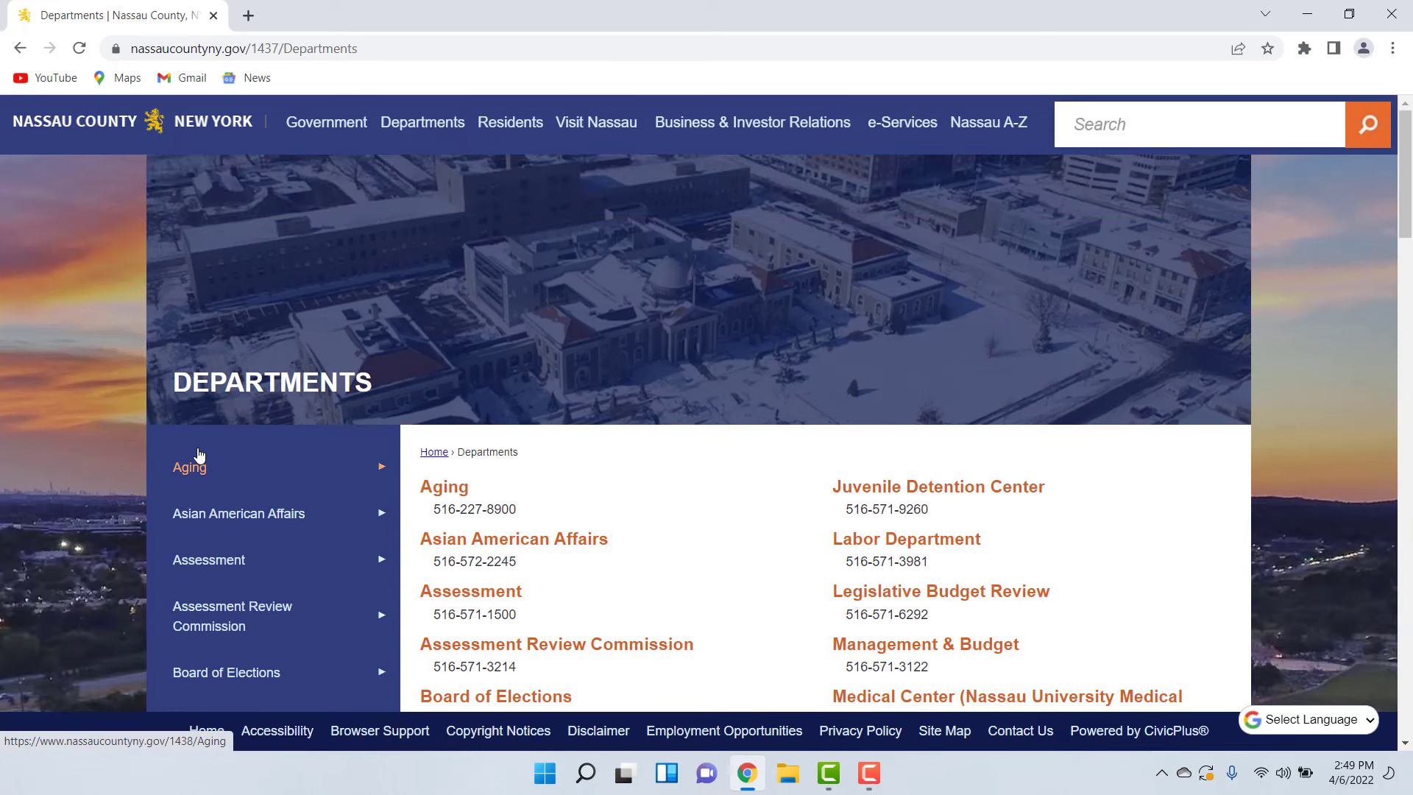
{"action": "scroll", "coordinate": [108, 431], "scroll_direction": "down", "scroll_amount": 1}
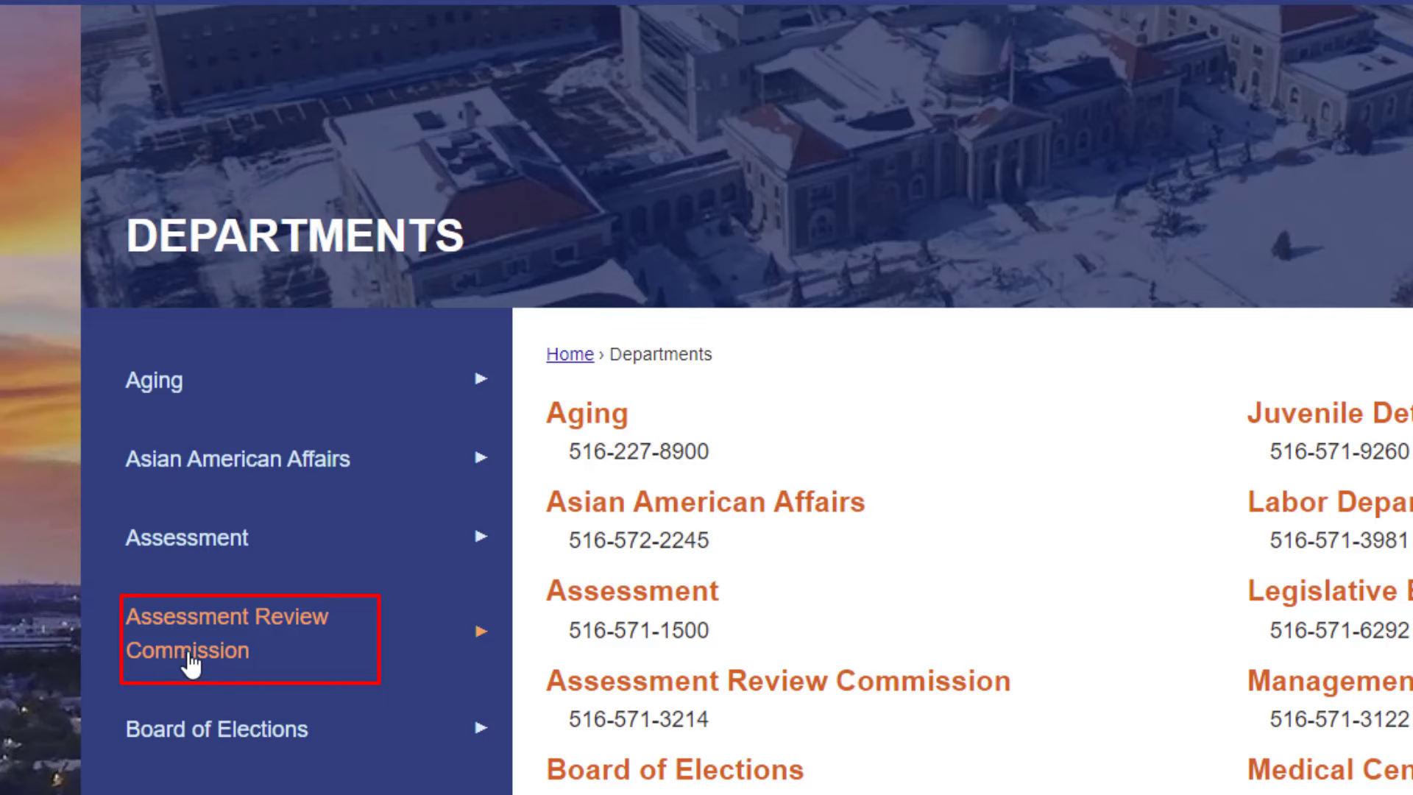
Go to the Assessment Review Commission page and follow its AROW link.
{"action": "left_click", "coordinate": [183, 664]}
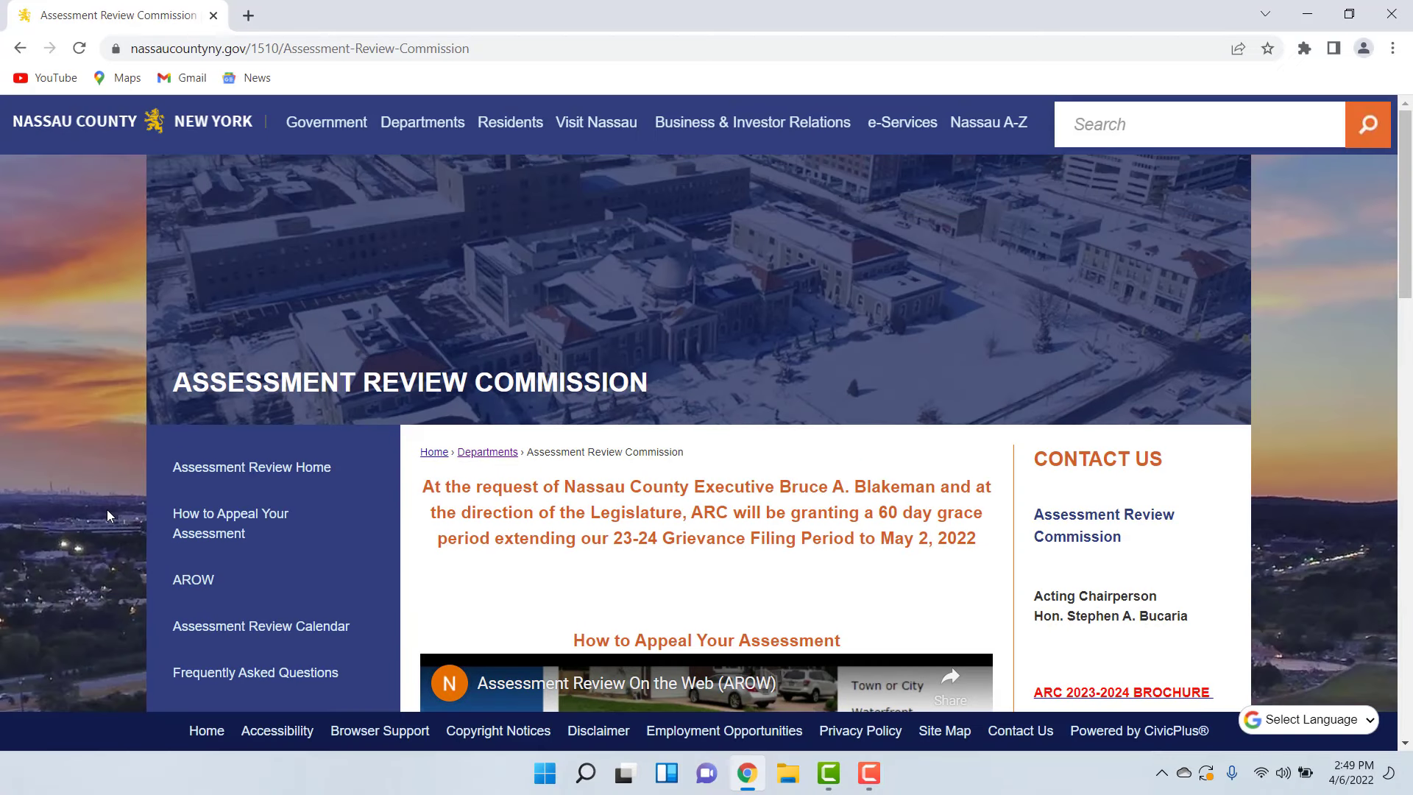
{"action": "scroll", "coordinate": [107, 509], "scroll_direction": "down", "scroll_amount": 1}
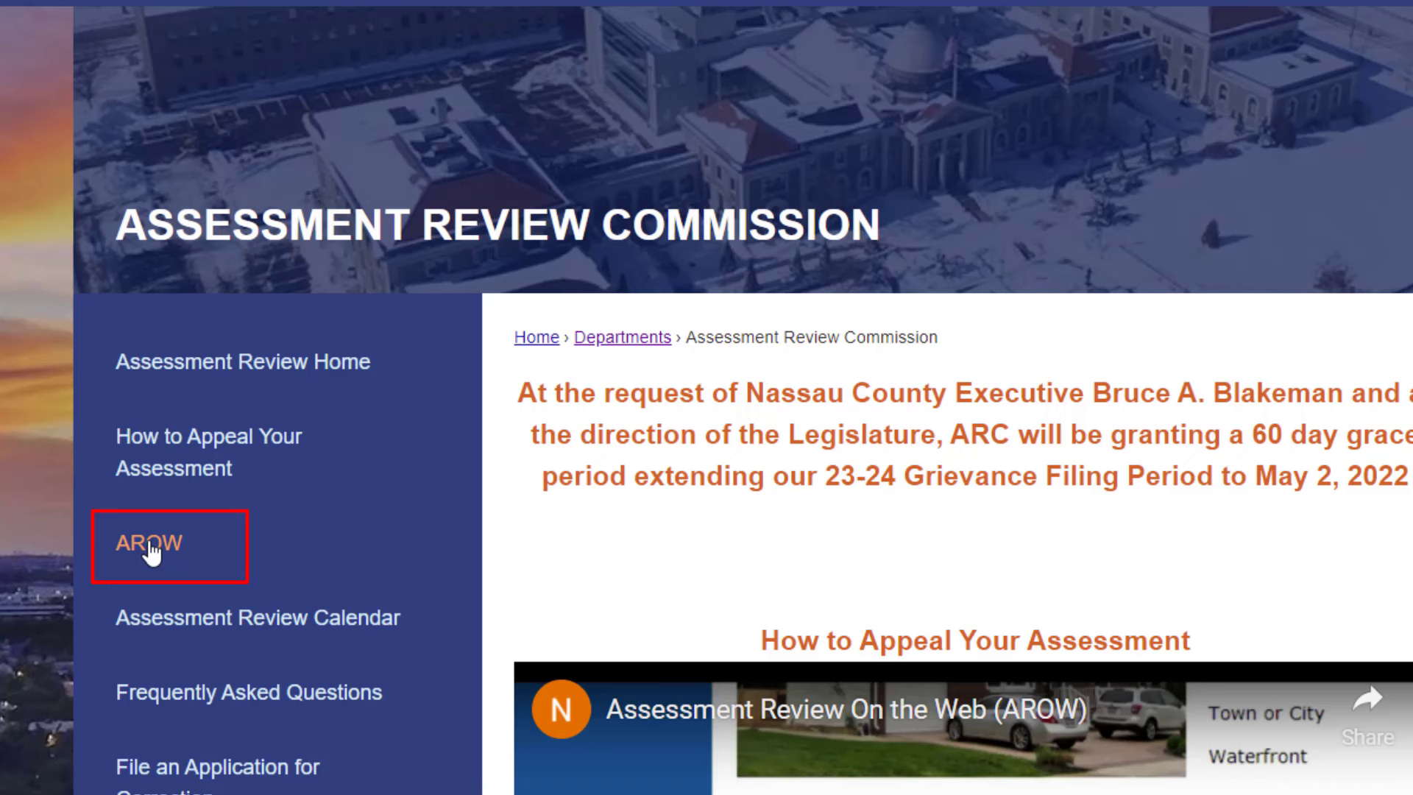
{"action": "left_click", "coordinate": [151, 548]}
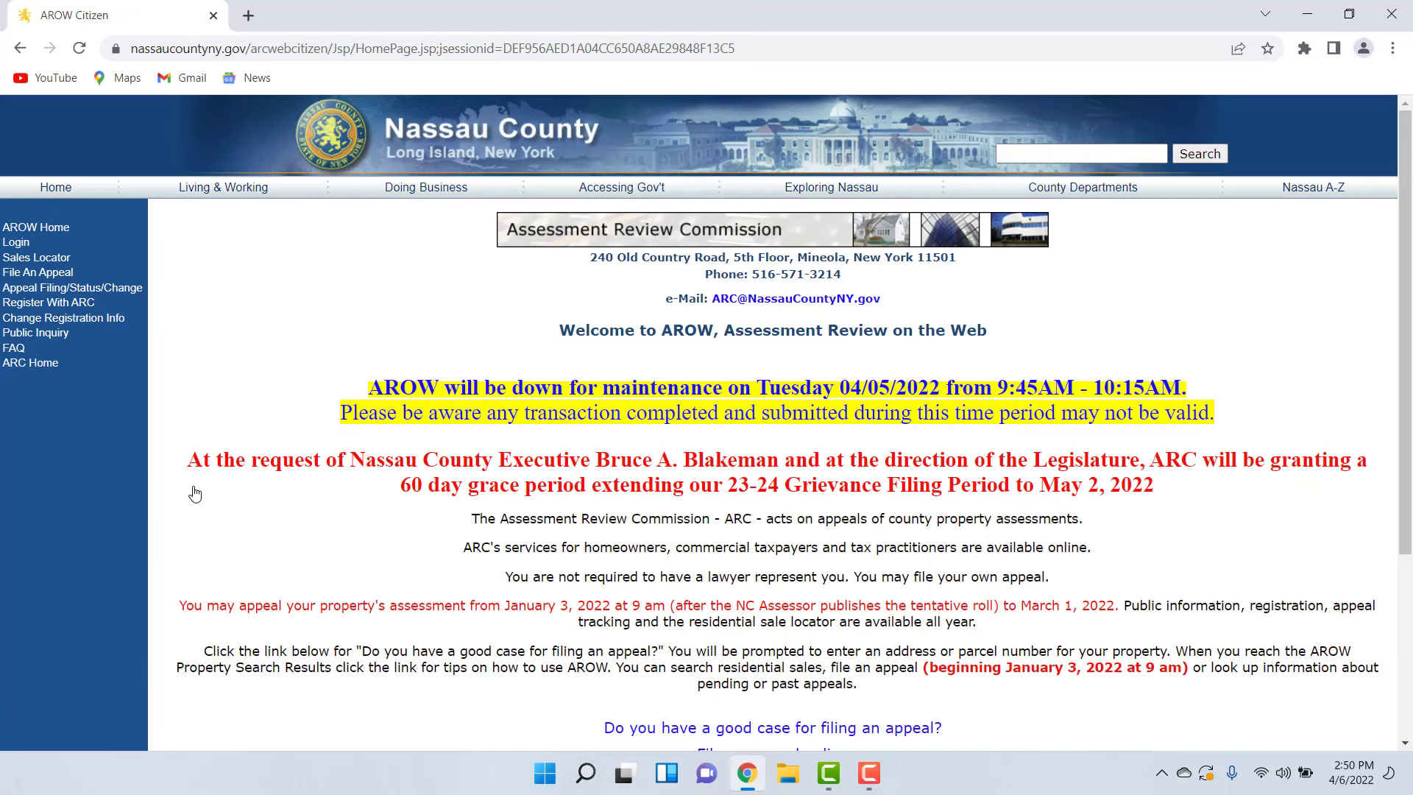
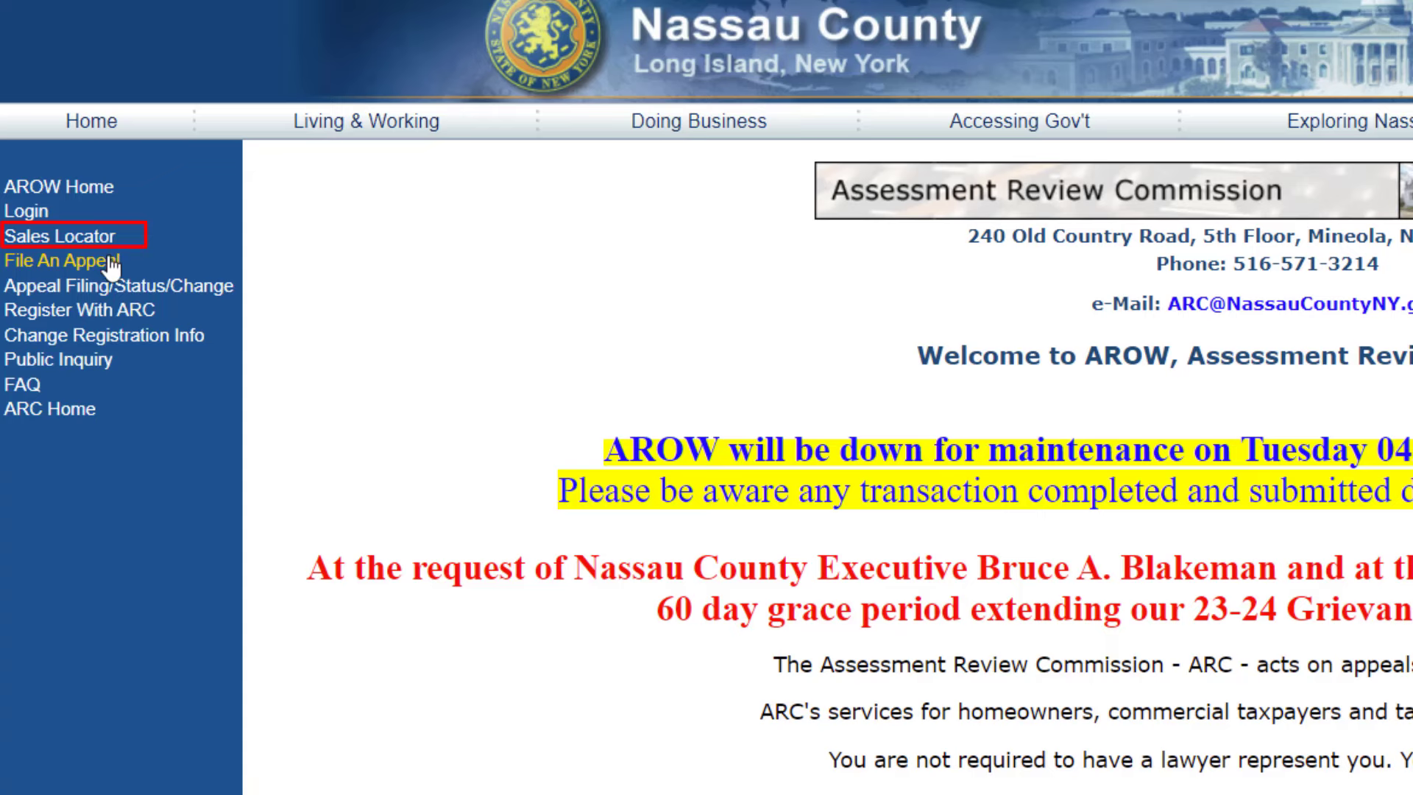
{"action": "left_click", "coordinate": [78, 237]}
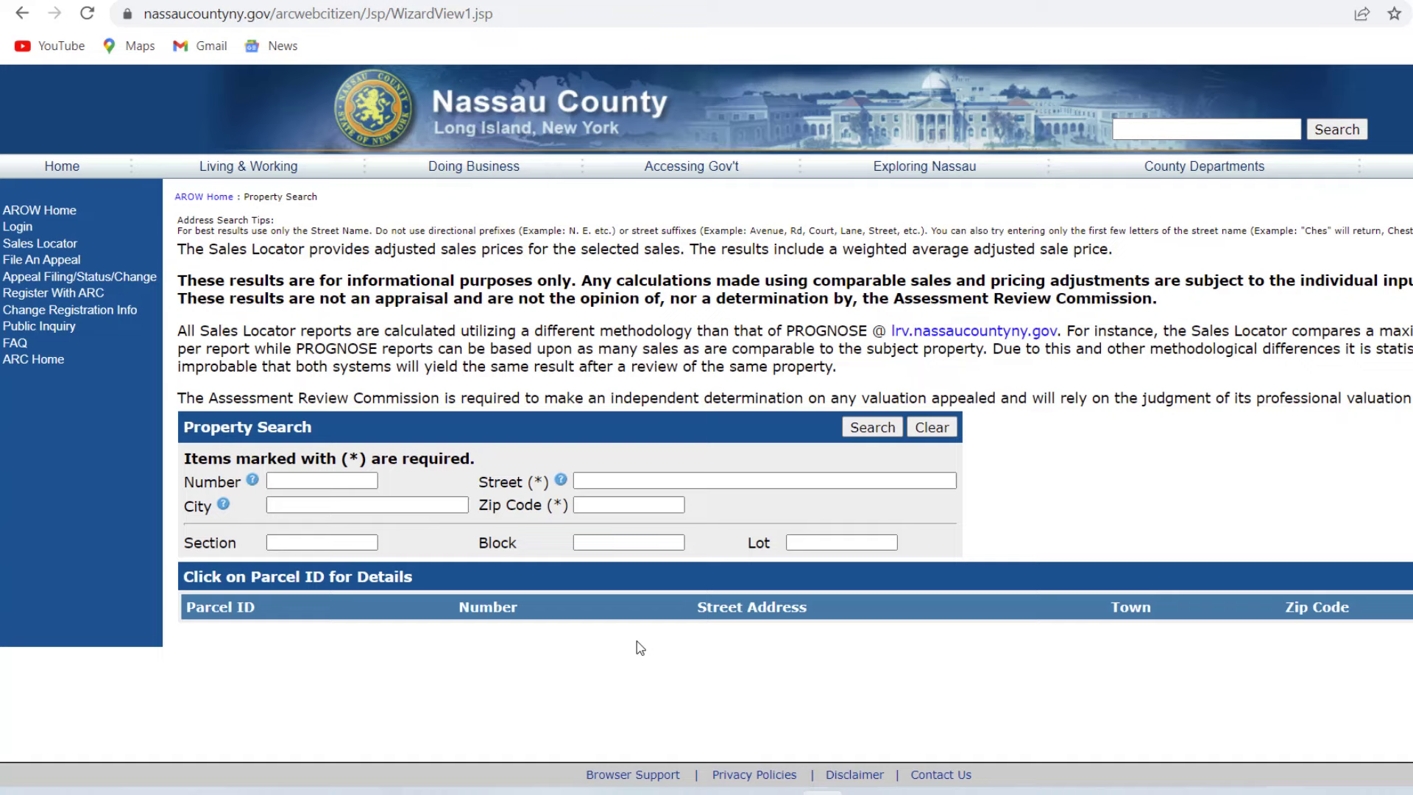
{"action": "left_click", "coordinate": [289, 481]}
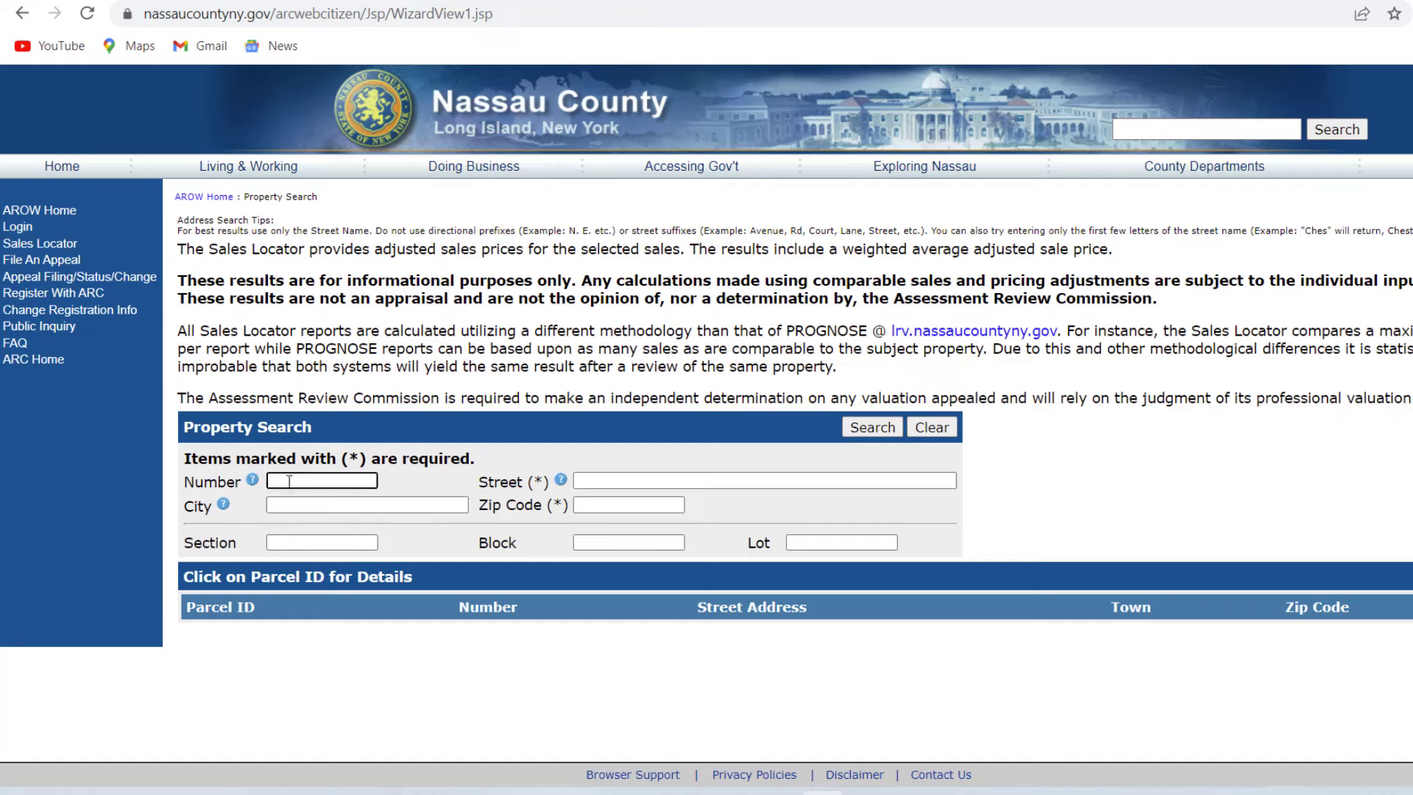
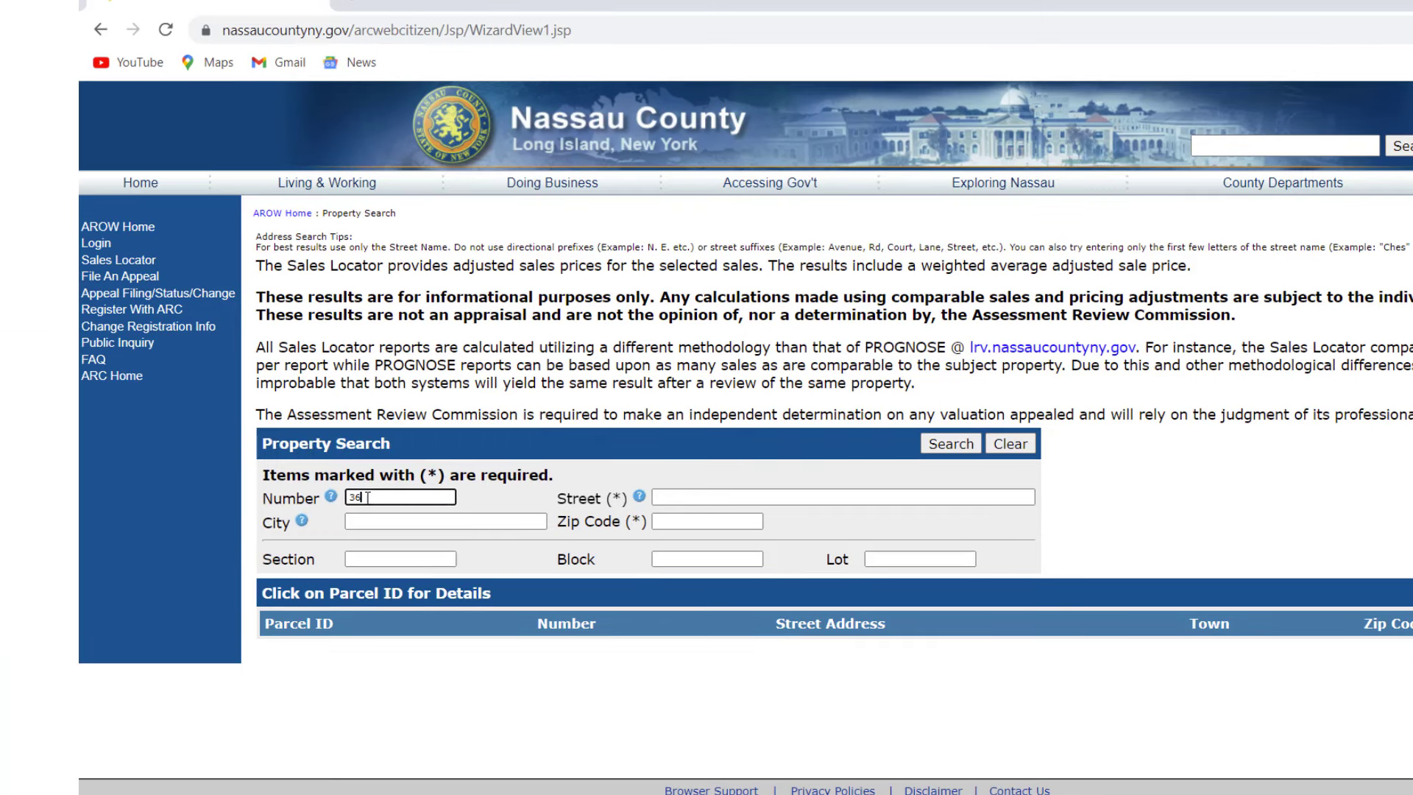
{"action": "left_click", "coordinate": [679, 497]}
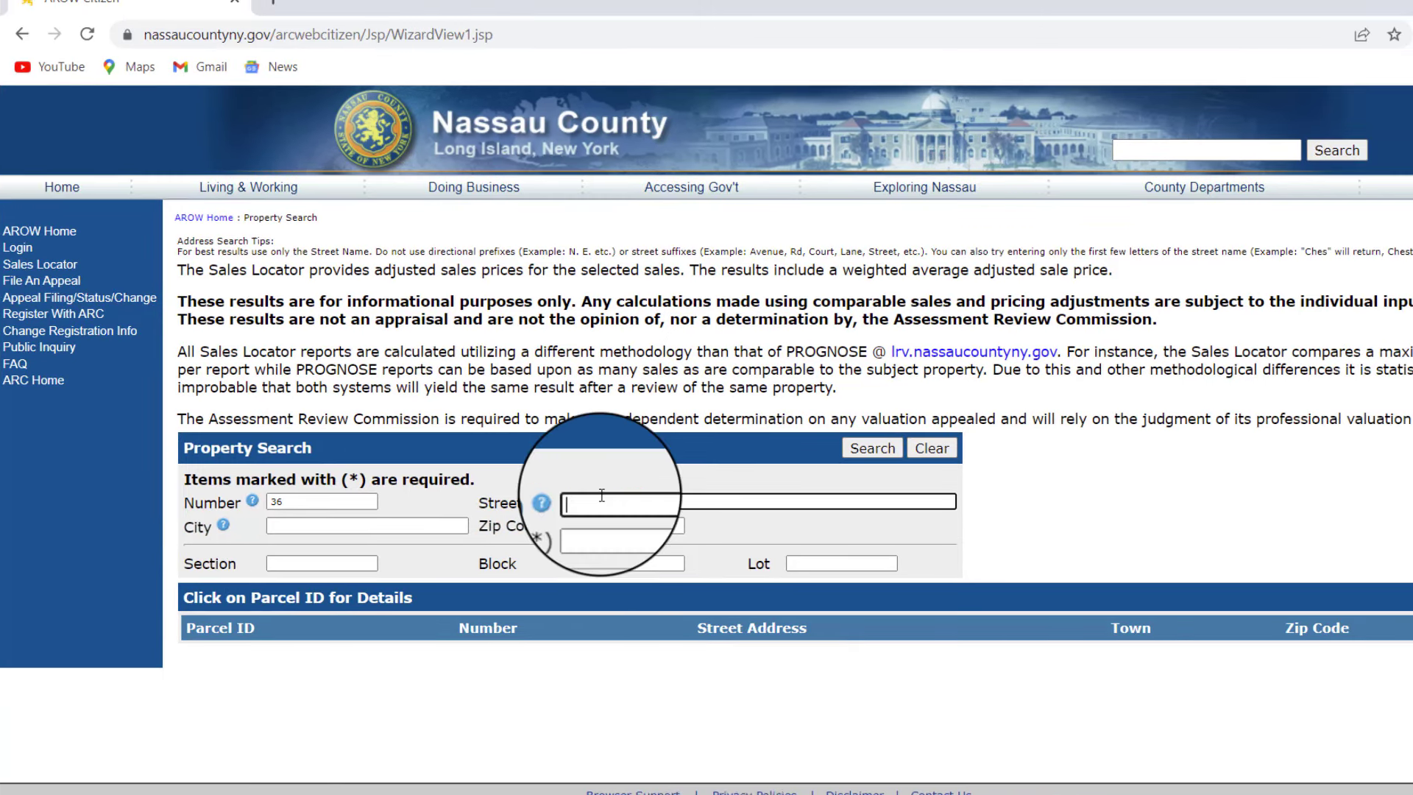
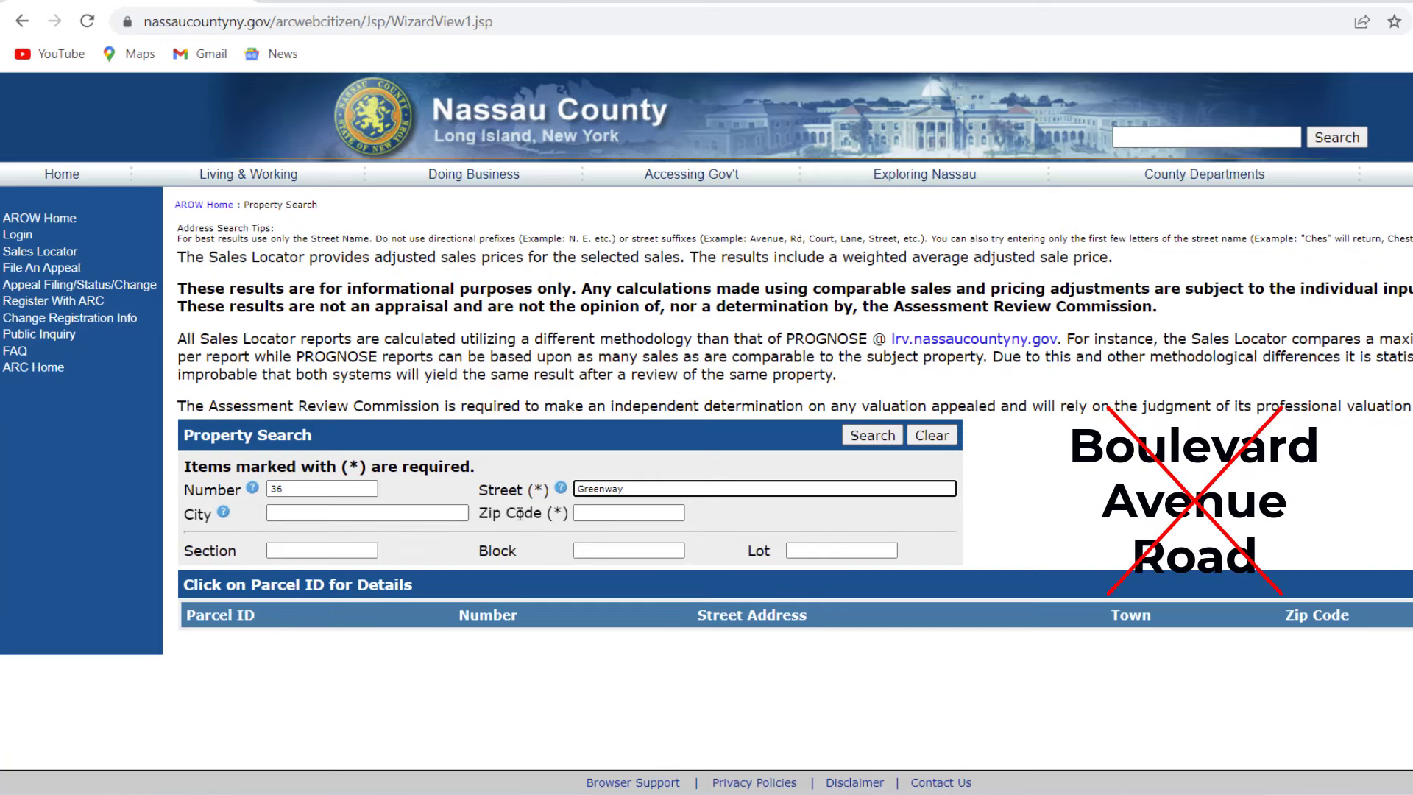
{"action": "left_click", "coordinate": [308, 517]}
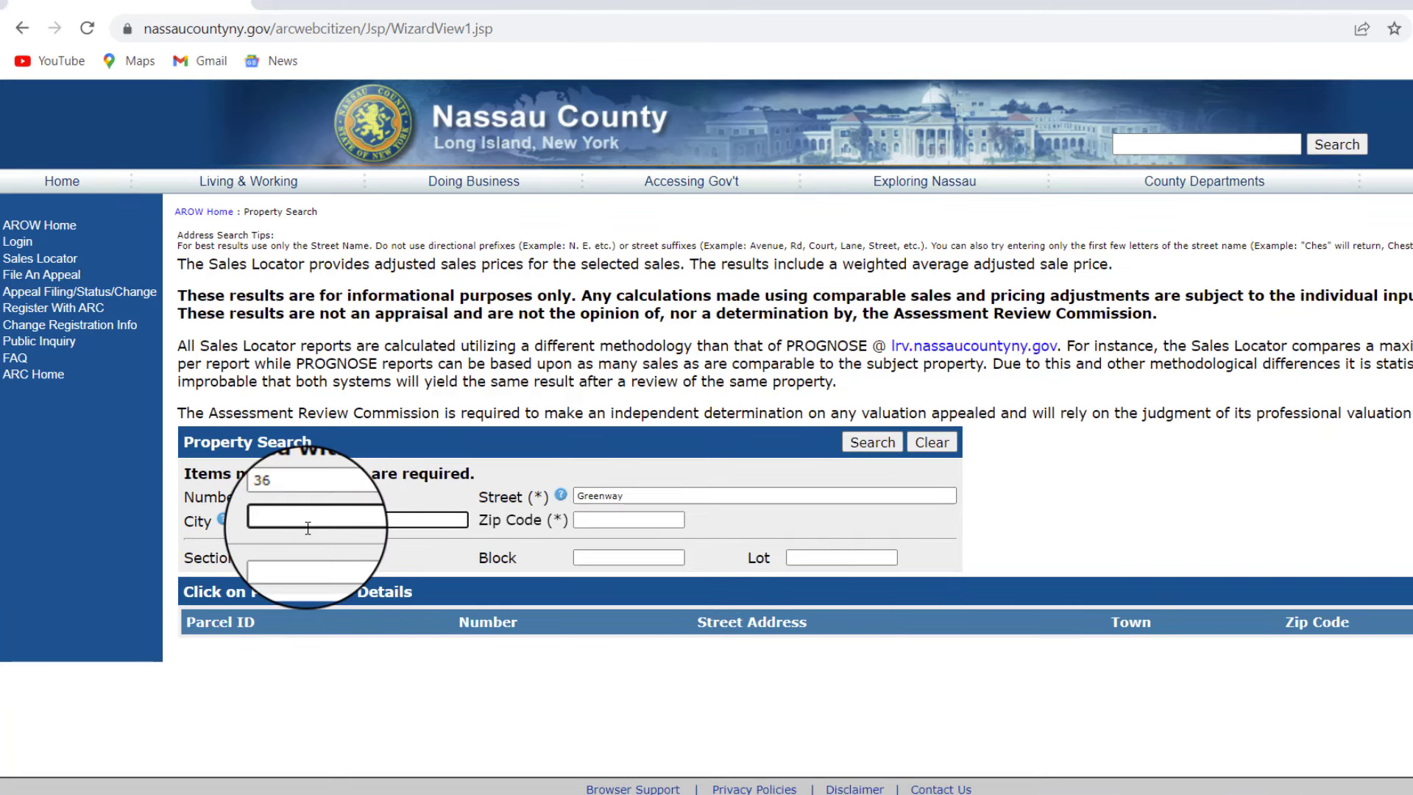
{"action": "type", "text": "Elmont"}
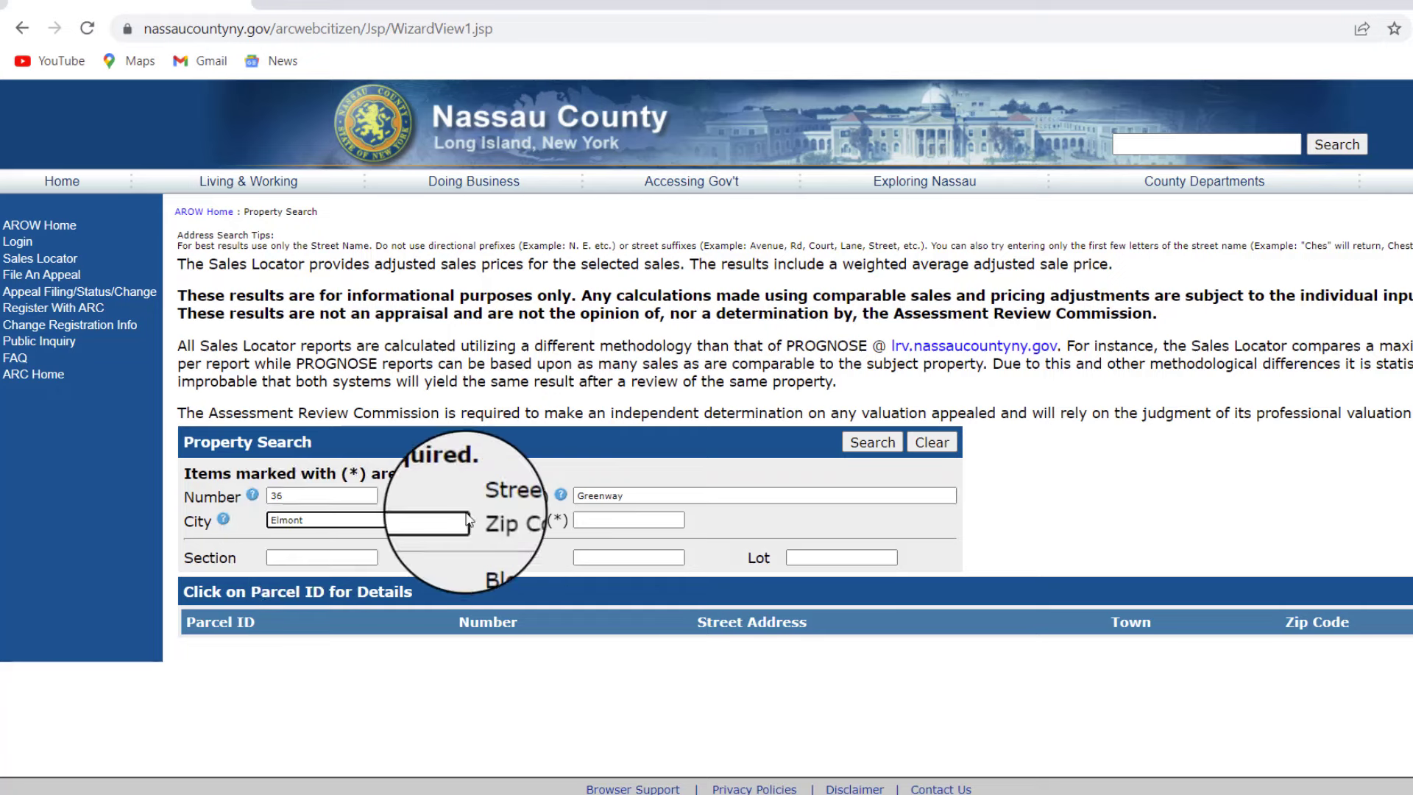
{"action": "left_click", "coordinate": [597, 520]}
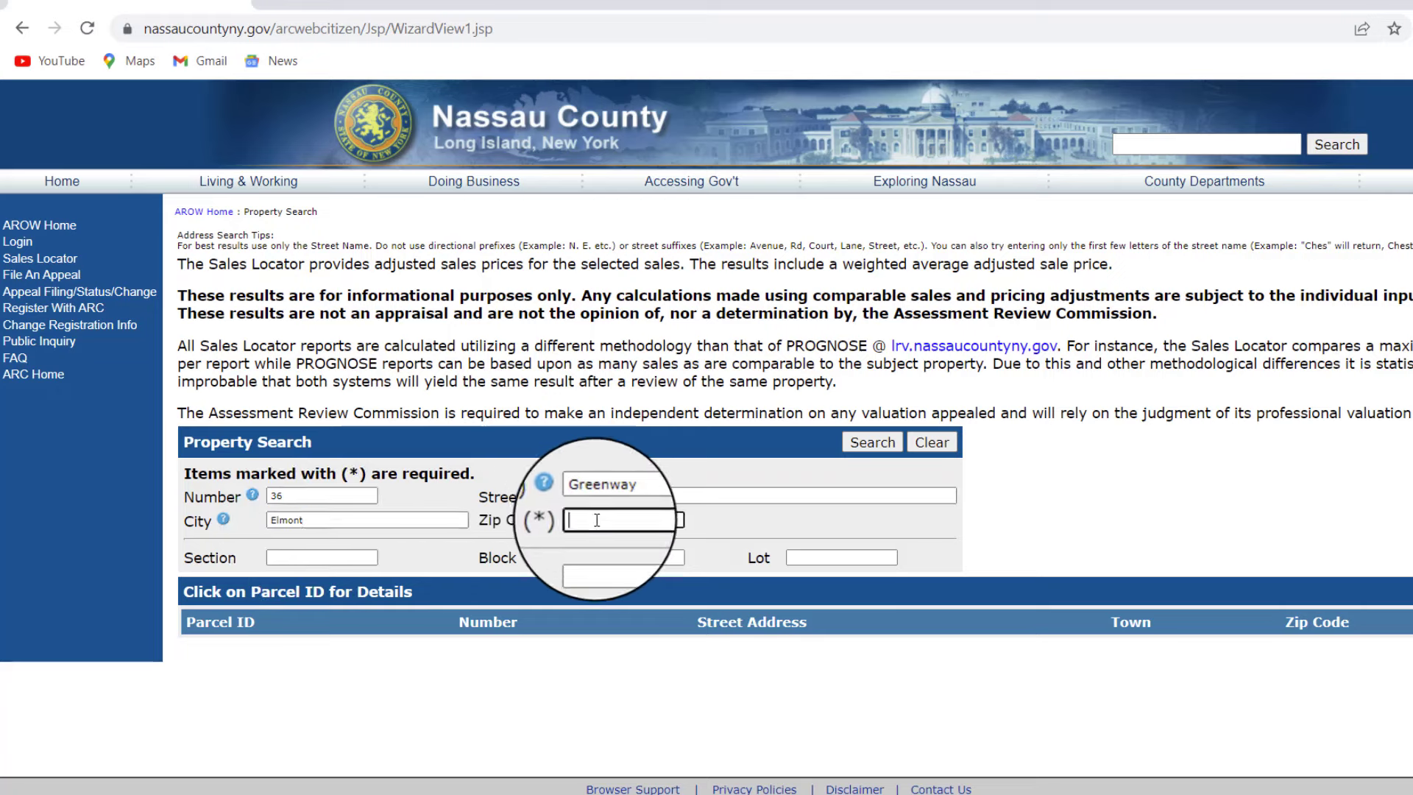
{"action": "type", "text": "11003"}
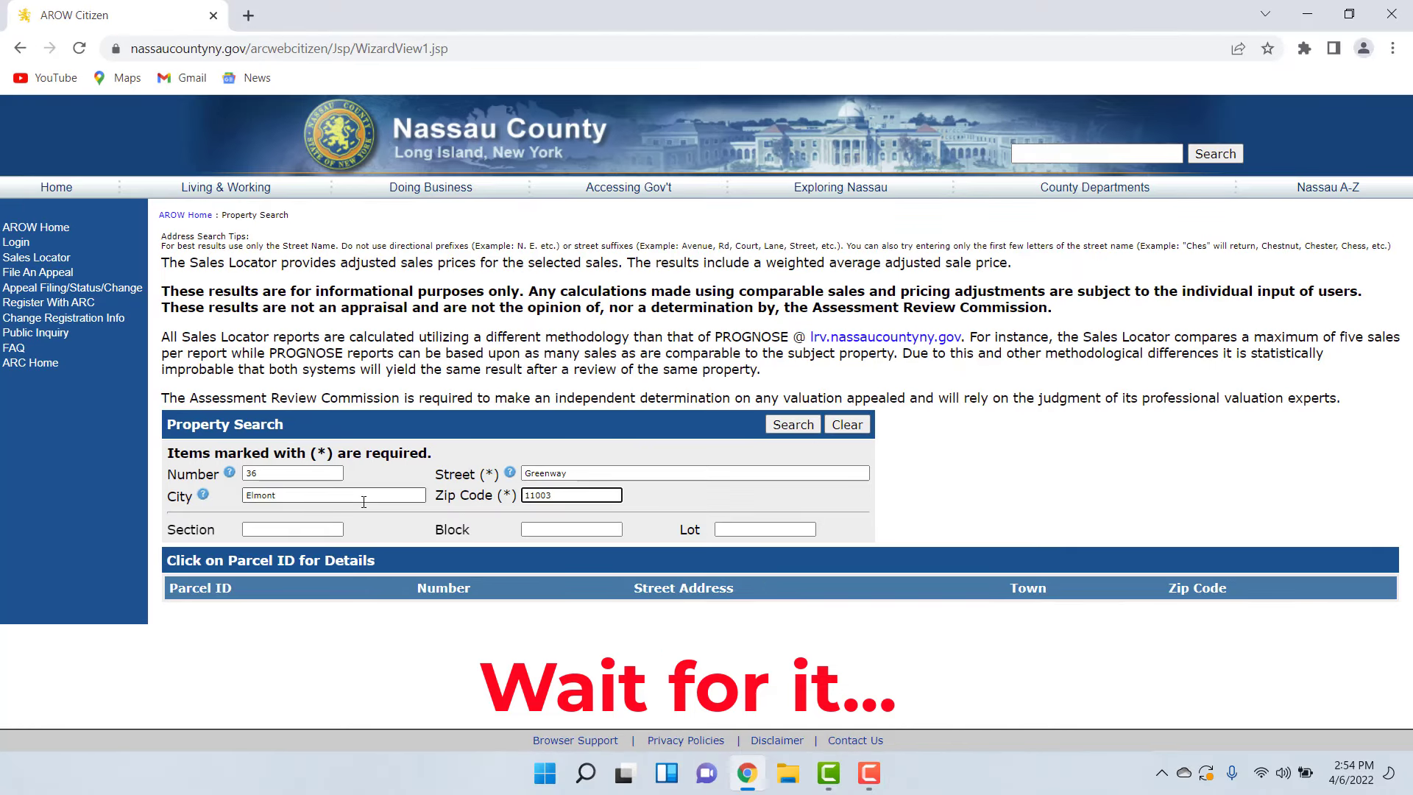
Search the Greenway address and open the matching parcel's record.
{"action": "left_click", "coordinate": [788, 427]}
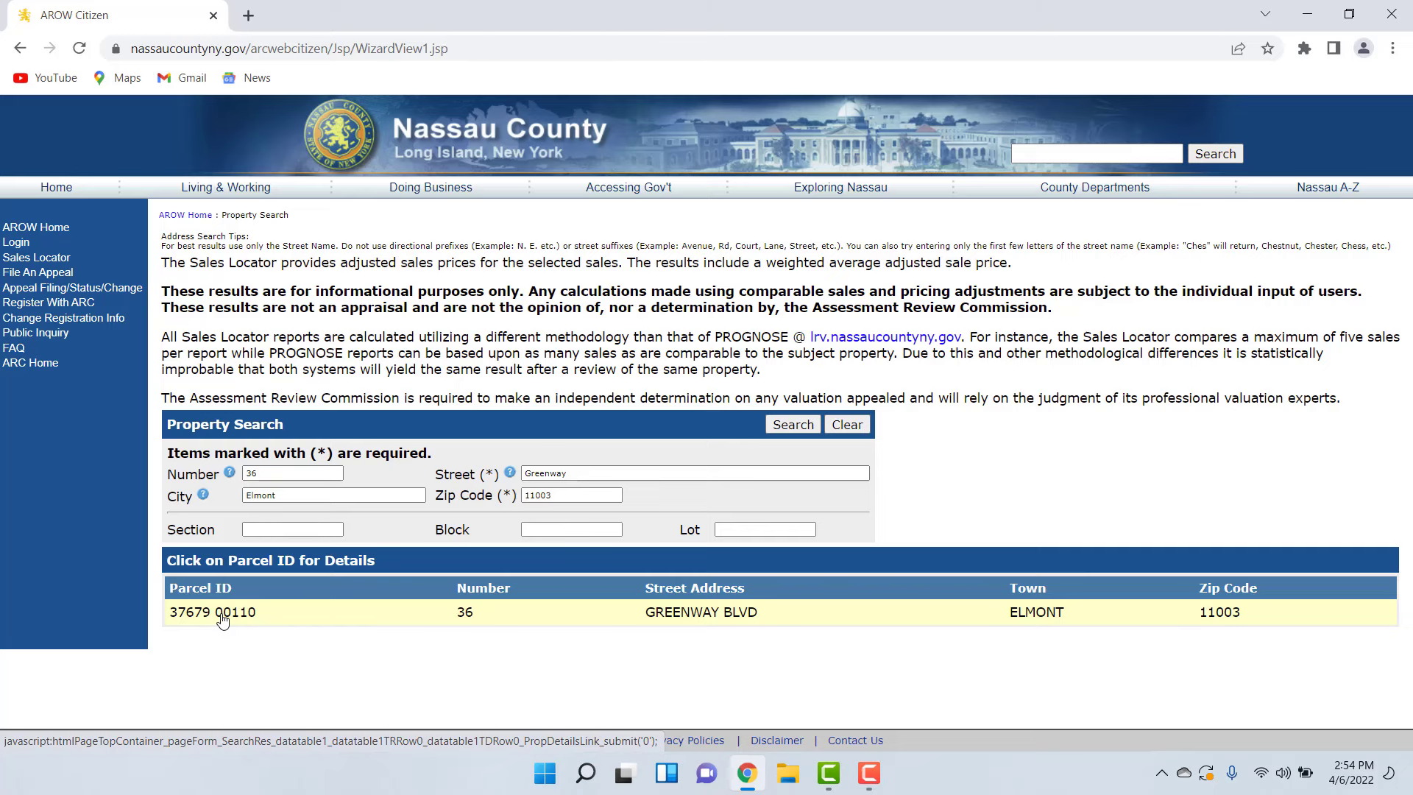
{"action": "left_click", "coordinate": [223, 621]}
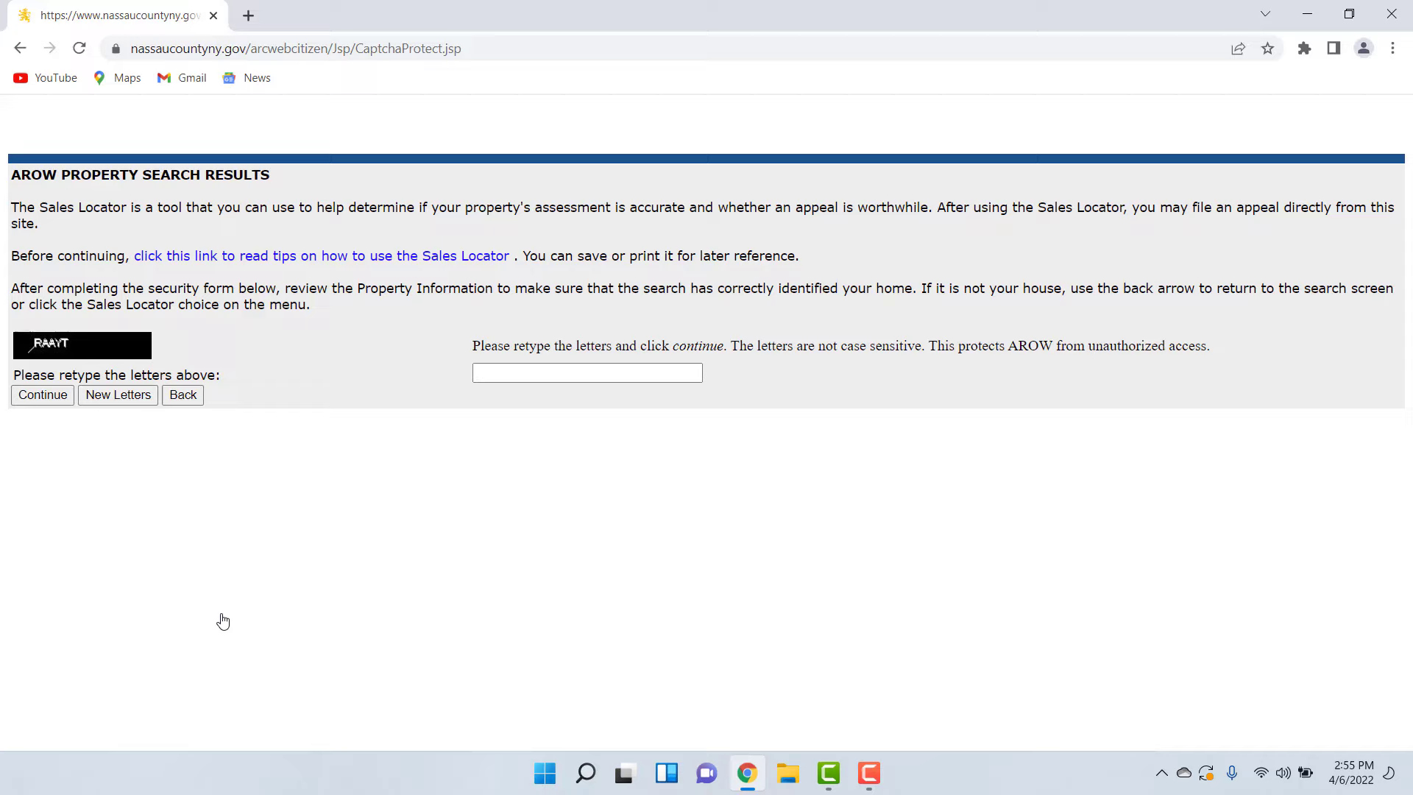
Enter the captcha letters shown and continue to the parcel's Property Information page.
{"action": "left_click", "coordinate": [545, 370]}
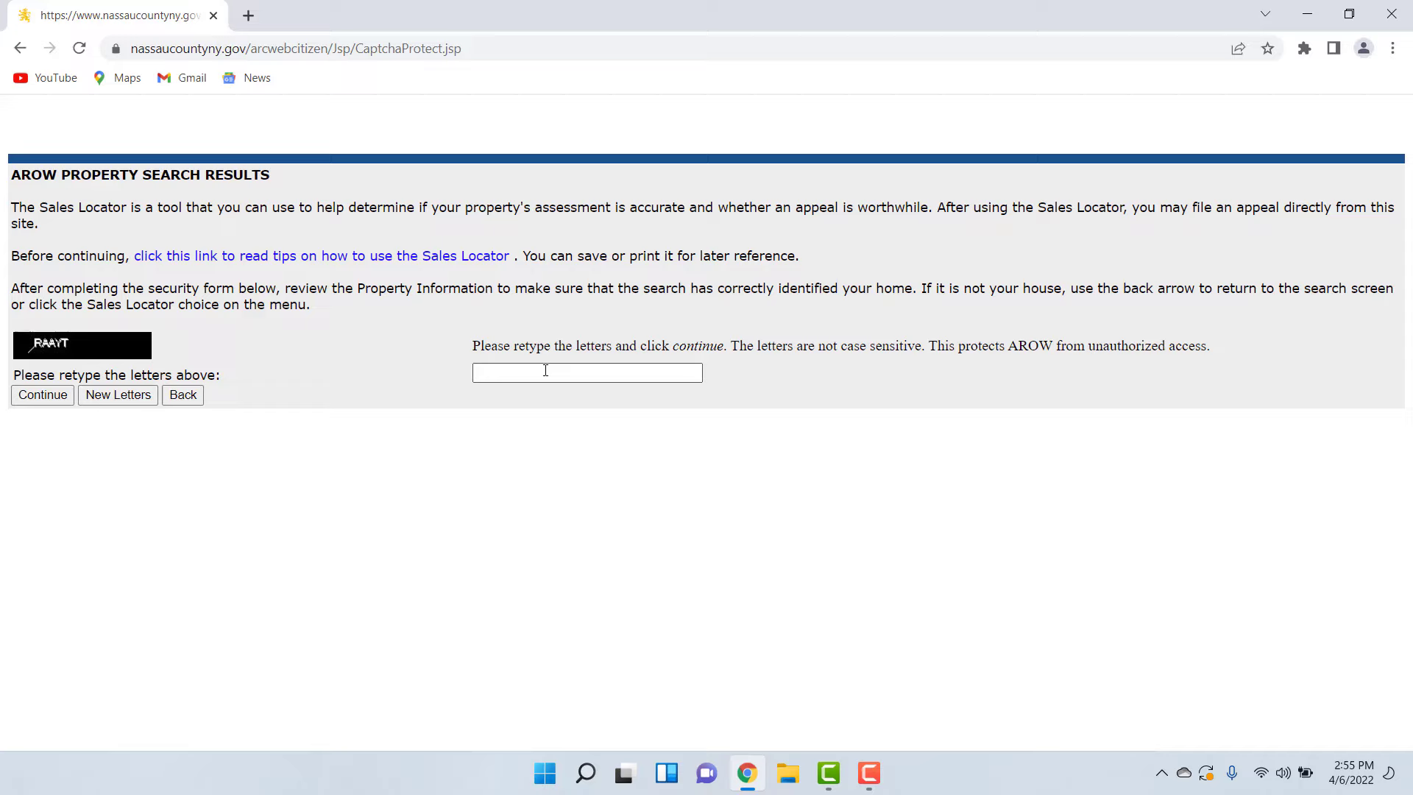
{"action": "left_click", "coordinate": [545, 370]}
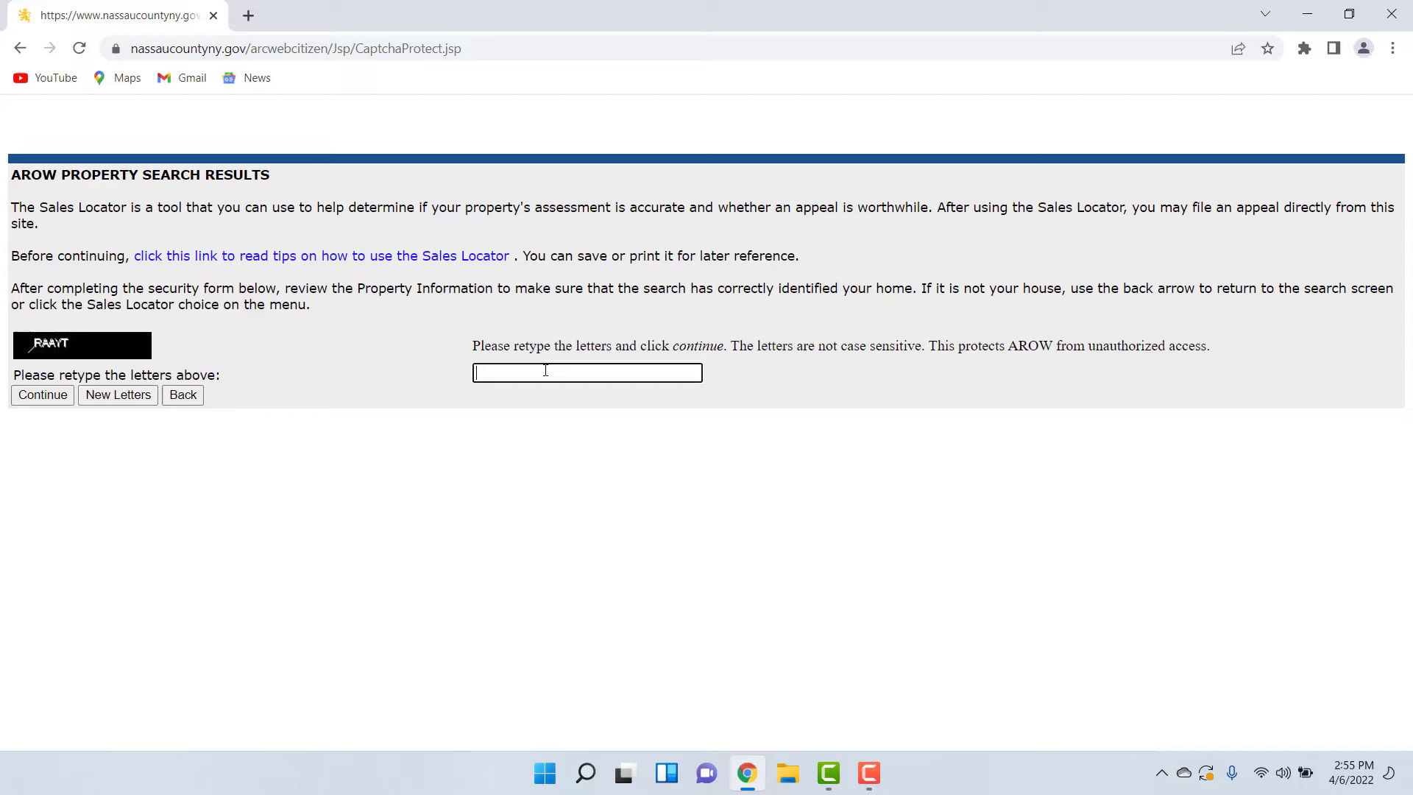
{"action": "type", "text": "RAAYT"}
{"action": "left_click", "coordinate": [41, 401]}
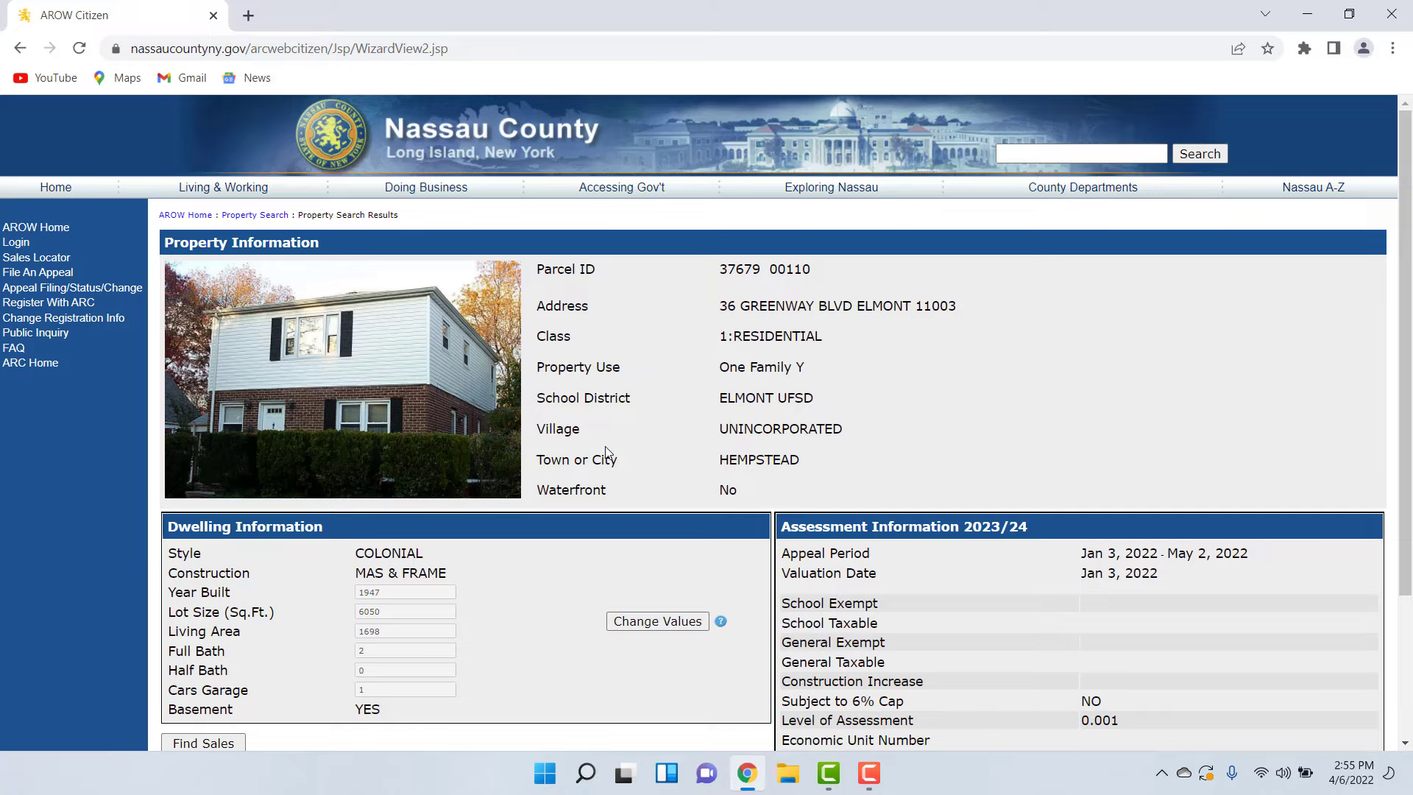
{"action": "scroll", "coordinate": [616, 441], "scroll_direction": "down", "scroll_amount": 1}
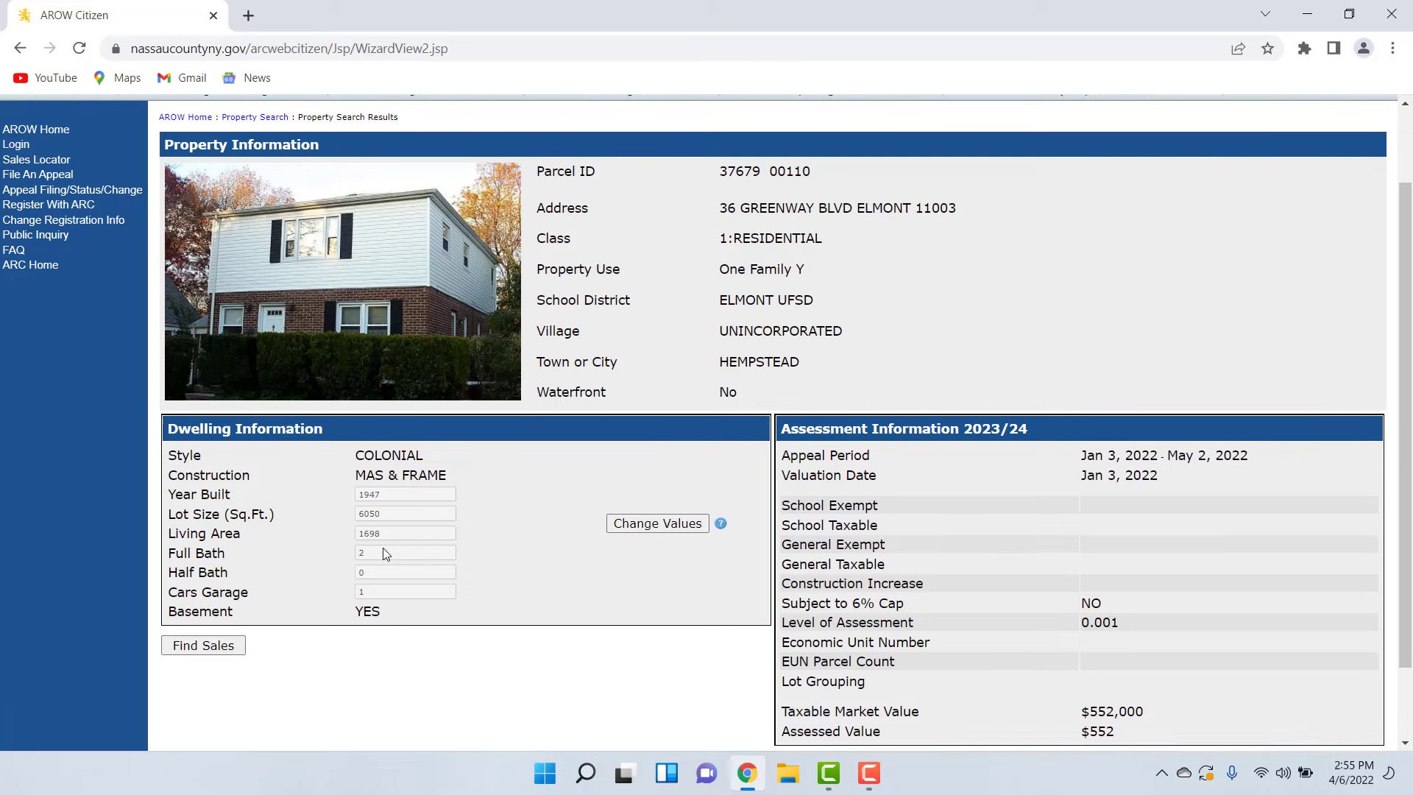
{"action": "scroll", "coordinate": [383, 548], "scroll_direction": "down", "scroll_amount": 1}
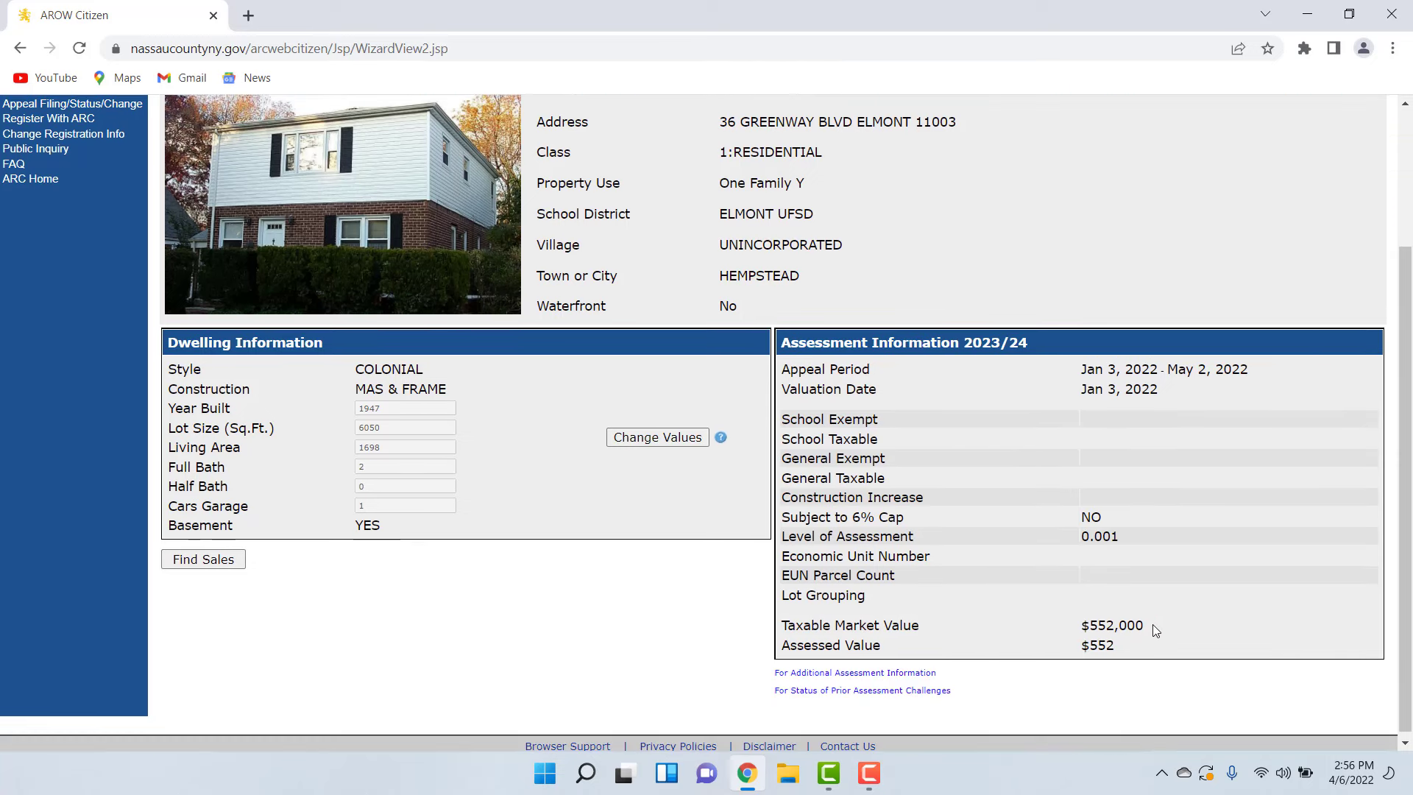
{"action": "left_click_drag", "start_coordinate": [1152, 625], "coordinate": [1080, 630]}
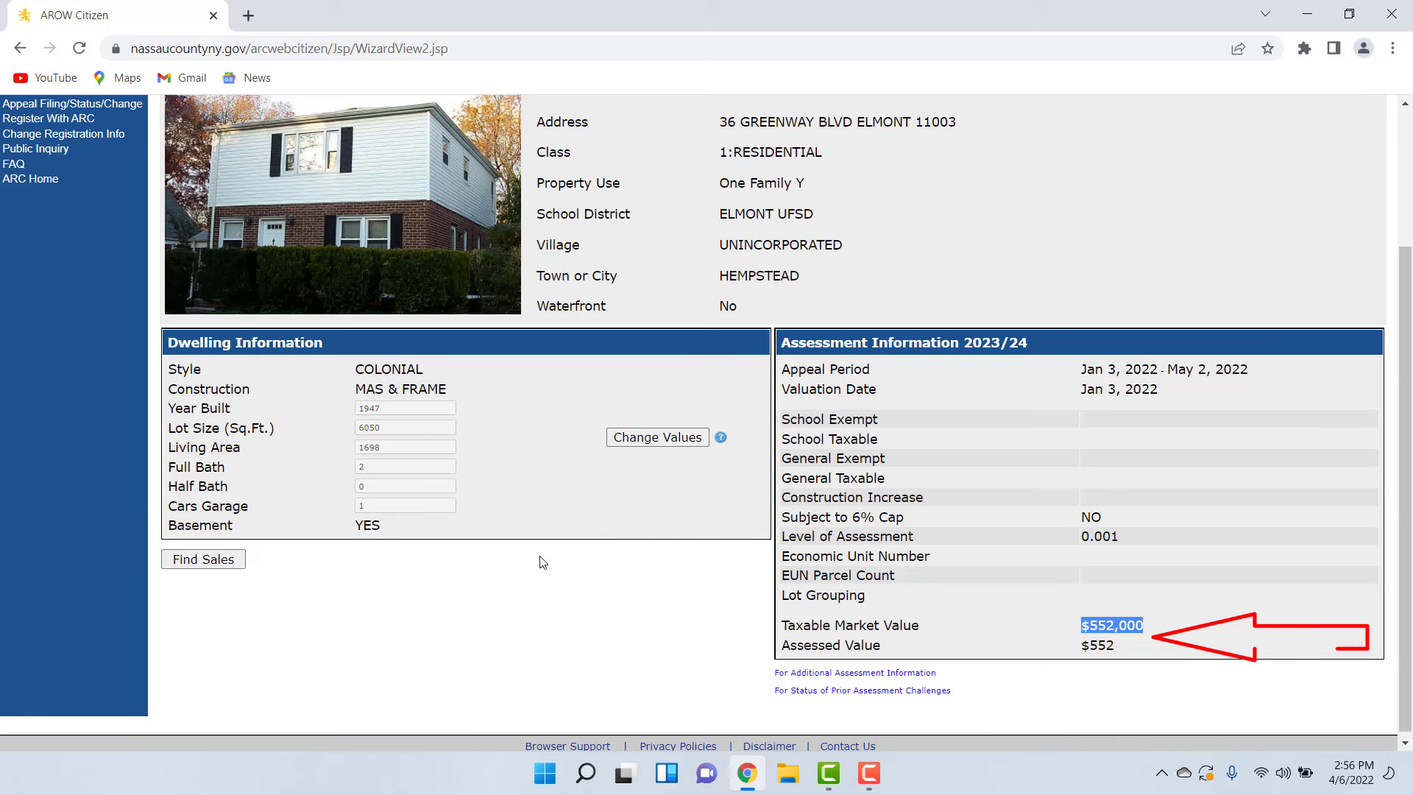
{"action": "scroll", "coordinate": [481, 571], "scroll_direction": "up", "scroll_amount": 1}
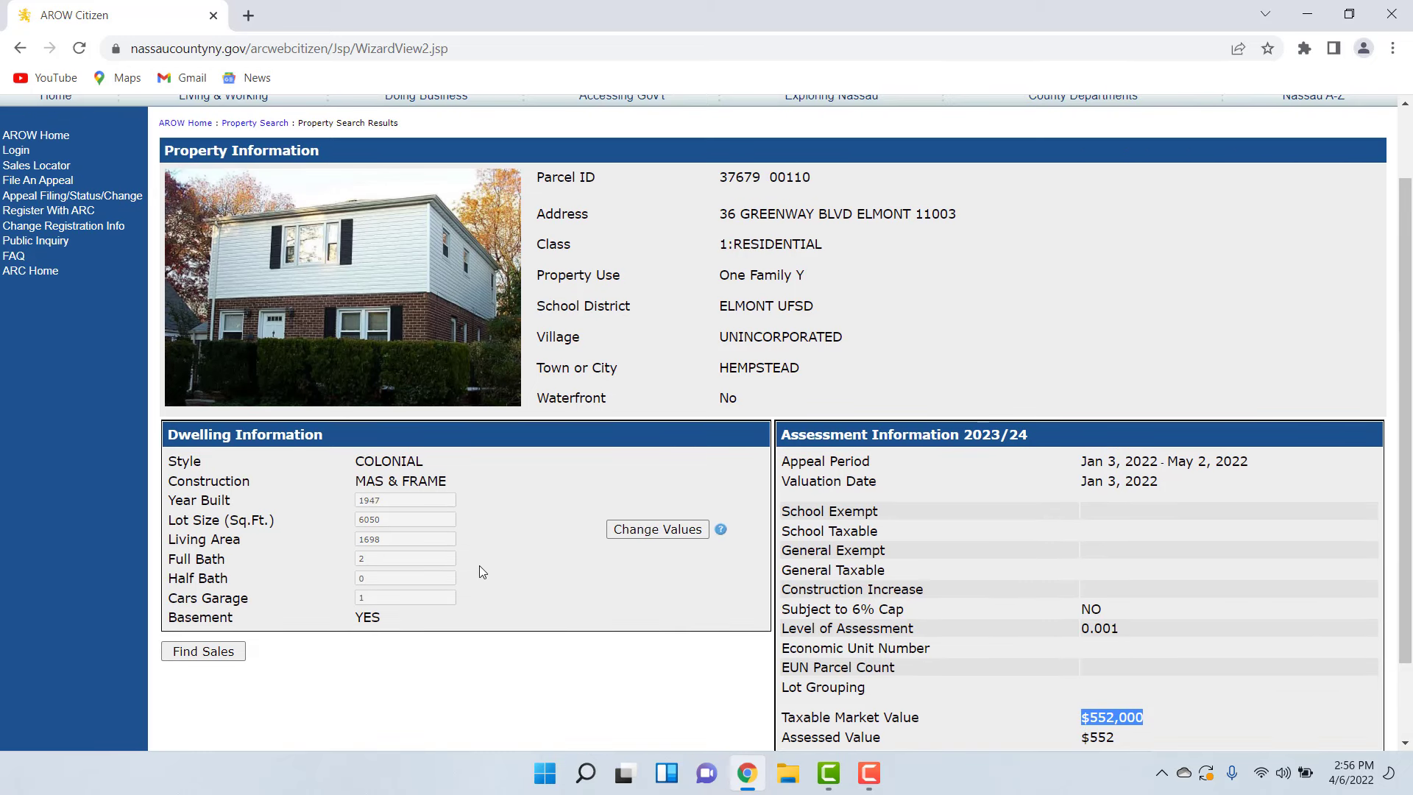
Open the comparable sales list, noting the subject's $400,000 sale and the second sale's 1,924 sq ft.
{"action": "left_click", "coordinate": [228, 655]}
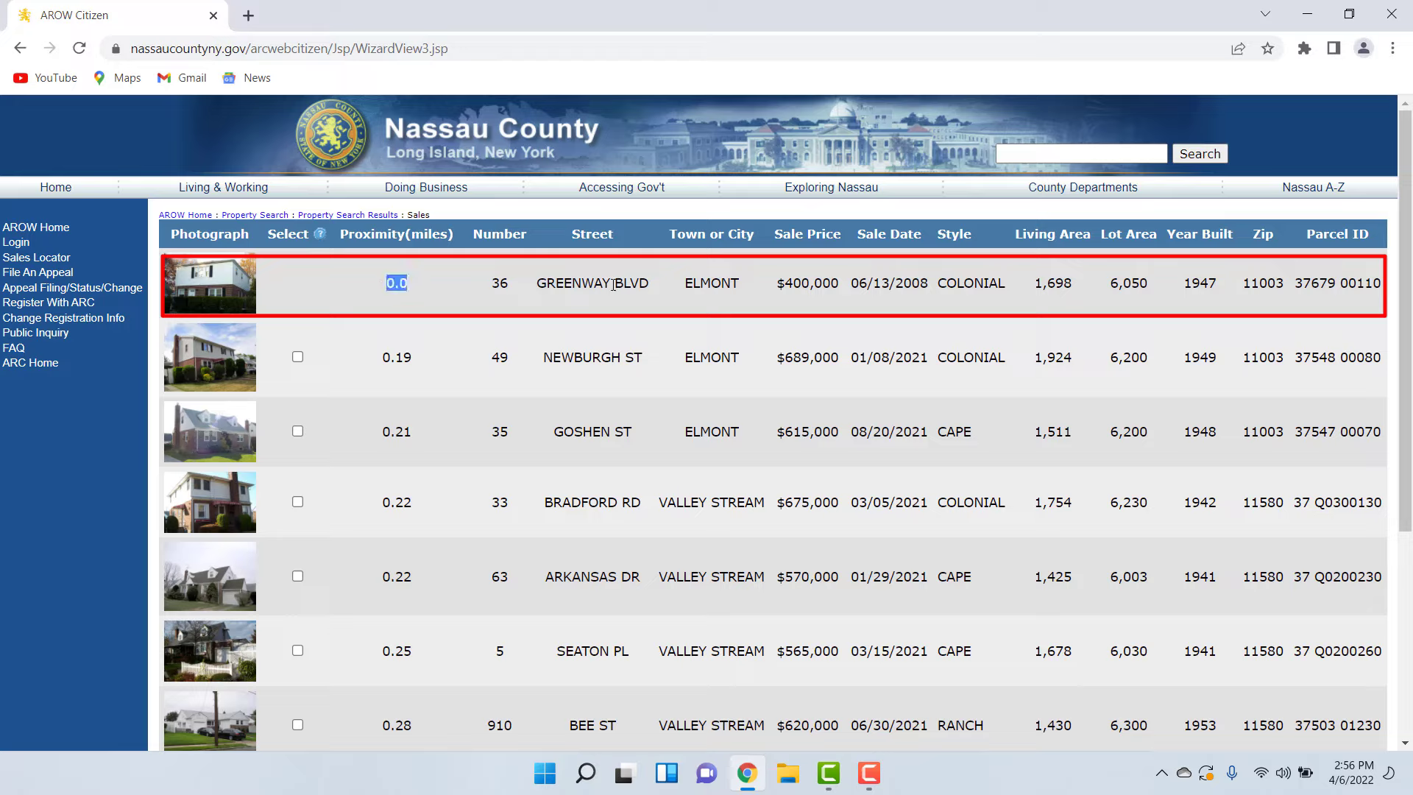
{"action": "left_click_drag", "start_coordinate": [784, 287], "coordinate": [921, 287]}
{"action": "left_click", "coordinate": [861, 287]}
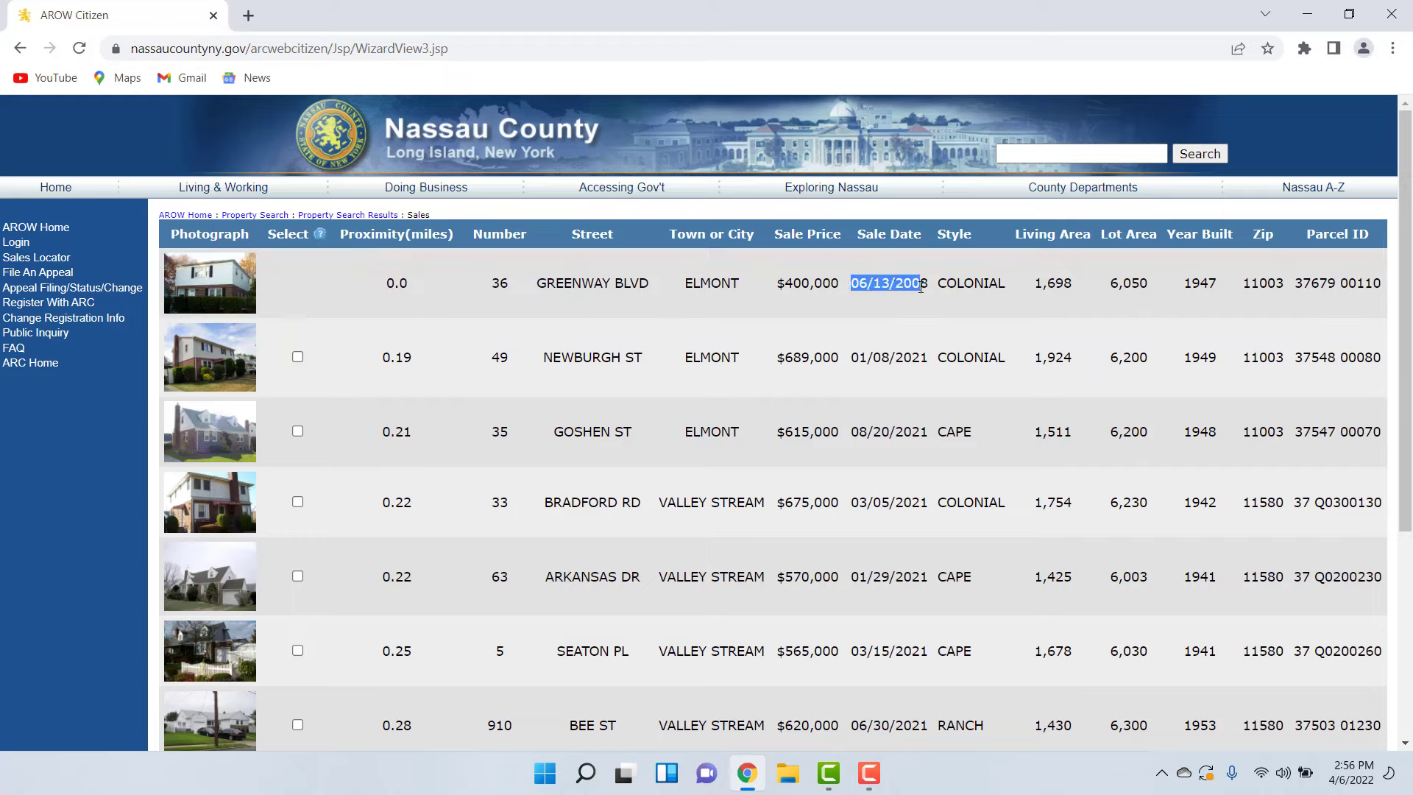
{"action": "left_click", "coordinate": [929, 287]}
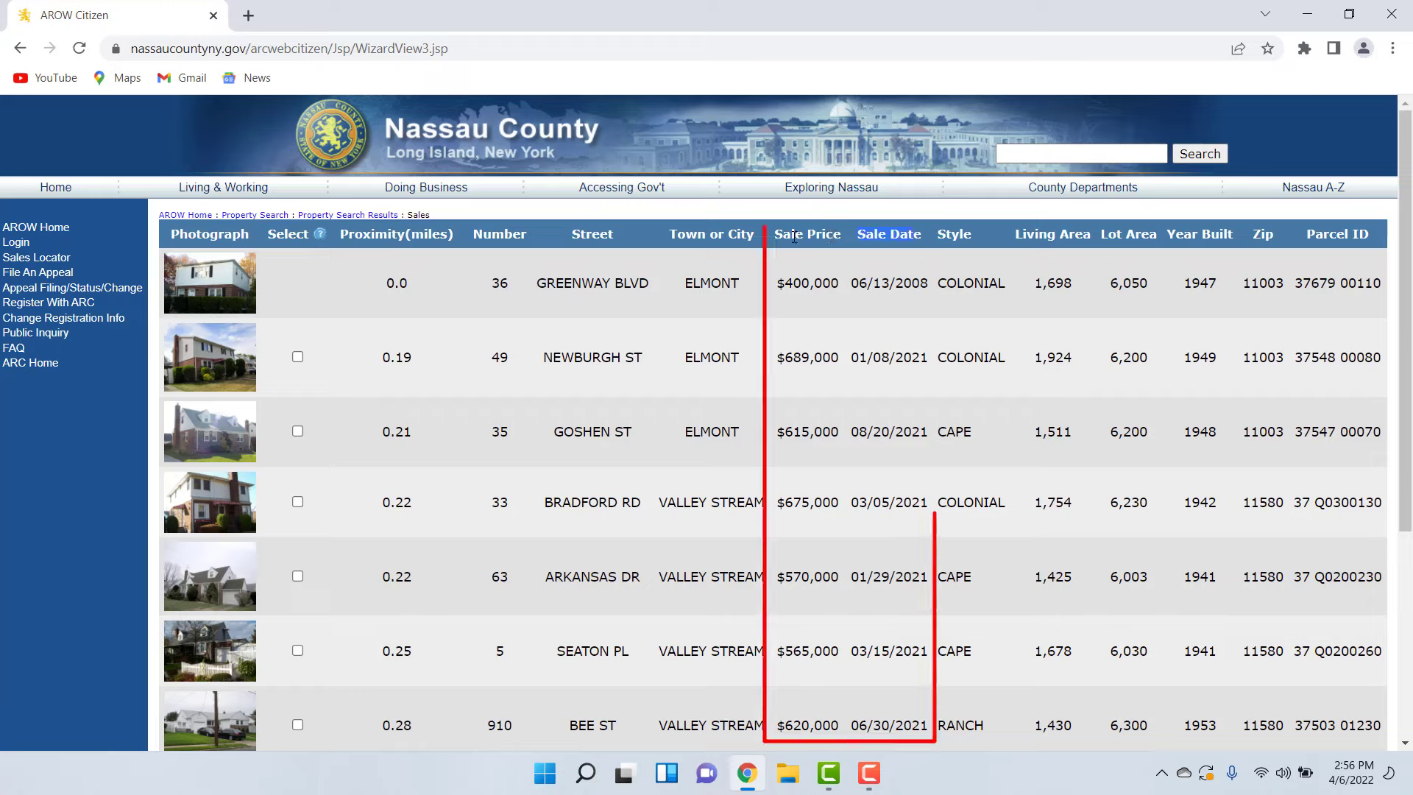
{"action": "left_click_drag", "start_coordinate": [913, 241], "coordinate": [829, 247]}
{"action": "left_click", "coordinate": [845, 238]}
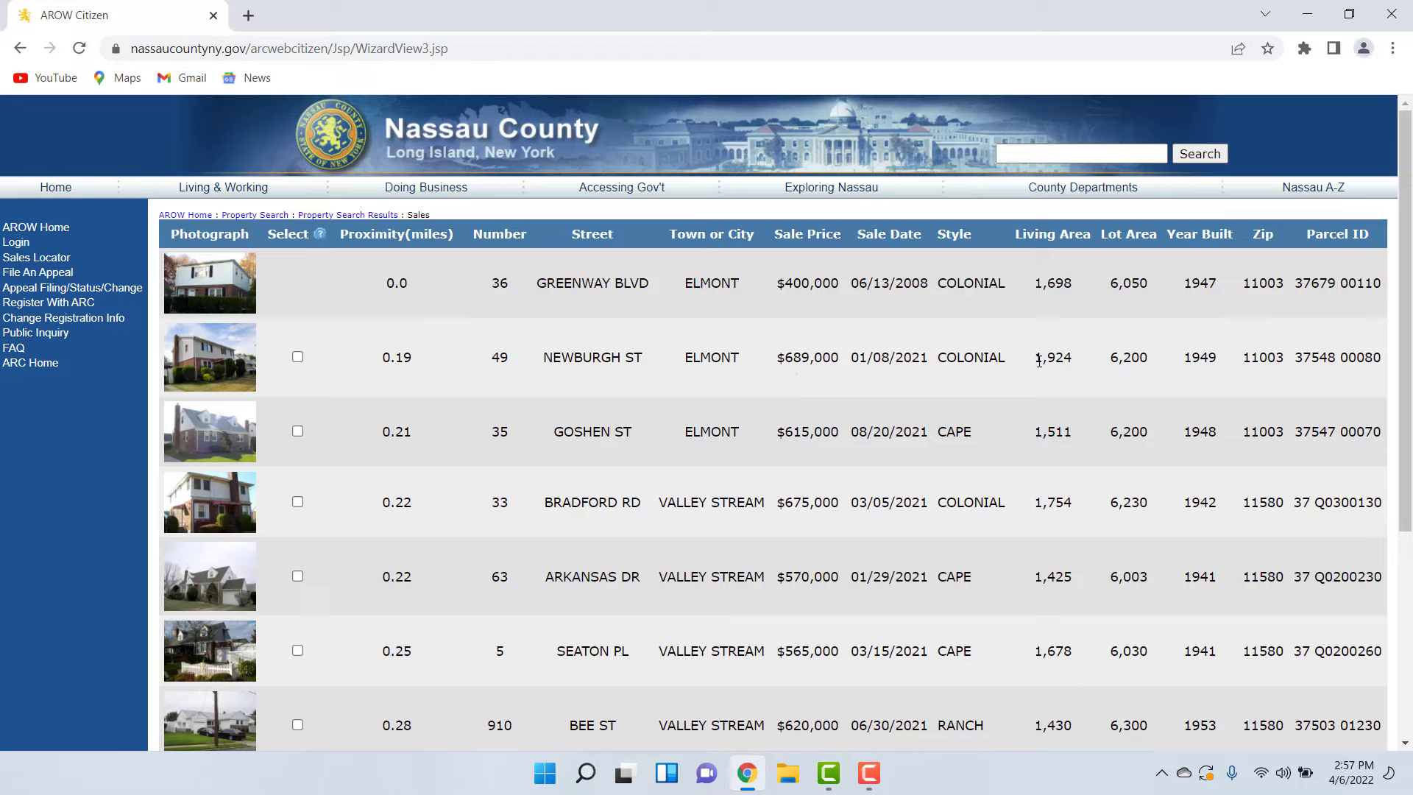
{"action": "mouse_move", "coordinate": [1035, 359]}
{"action": "left_mouse_down"}
{"action": "mouse_move", "coordinate": [1074, 360]}
{"action": "mouse_move", "coordinate": [1030, 362]}
{"action": "mouse_move", "coordinate": [1053, 364]}
{"action": "left_mouse_up"}
Scroll through the nearby sales, noting GOSHEN ST's $615,000 sale price.
{"action": "scroll", "coordinate": [794, 369], "scroll_direction": "down", "scroll_amount": 1}
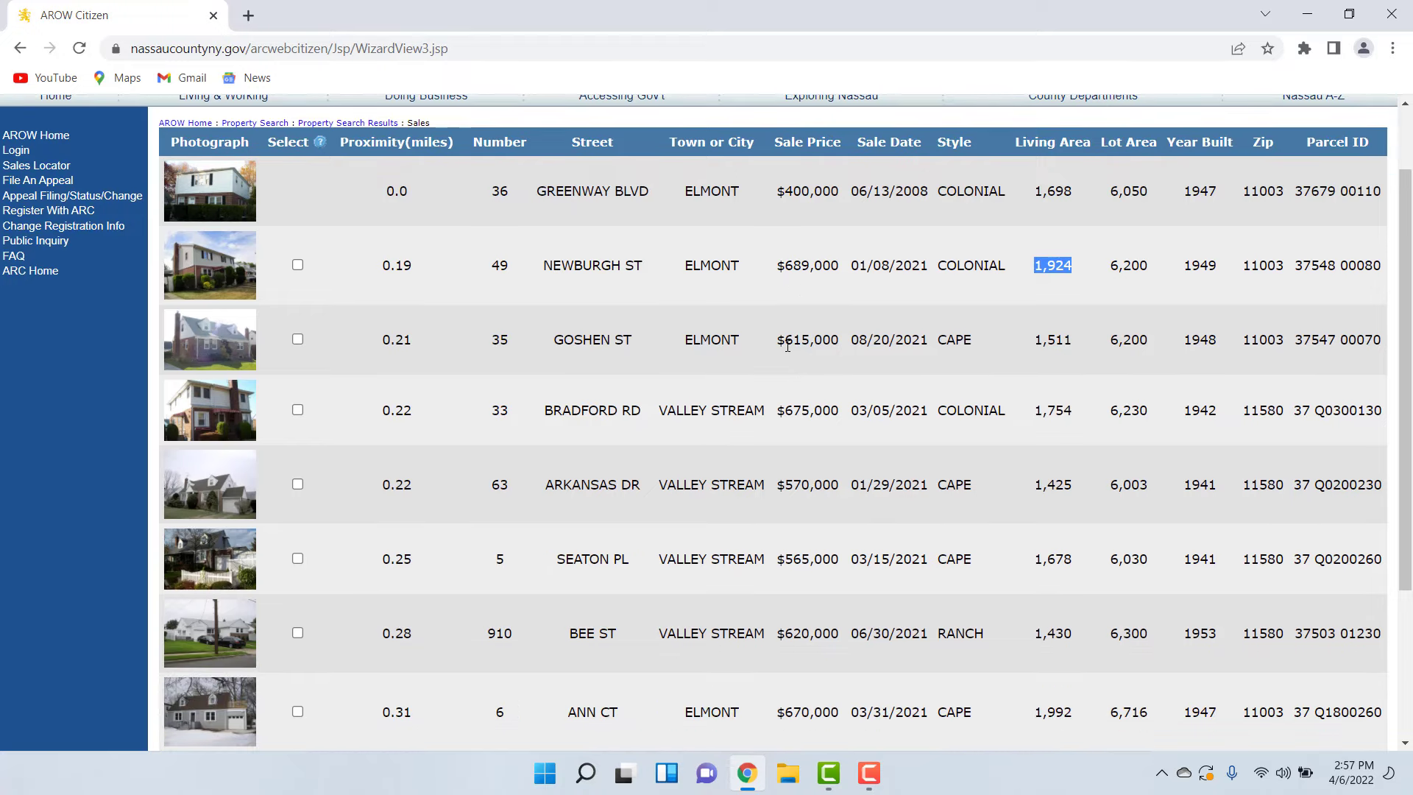
{"action": "left_click_drag", "start_coordinate": [783, 342], "coordinate": [838, 344]}
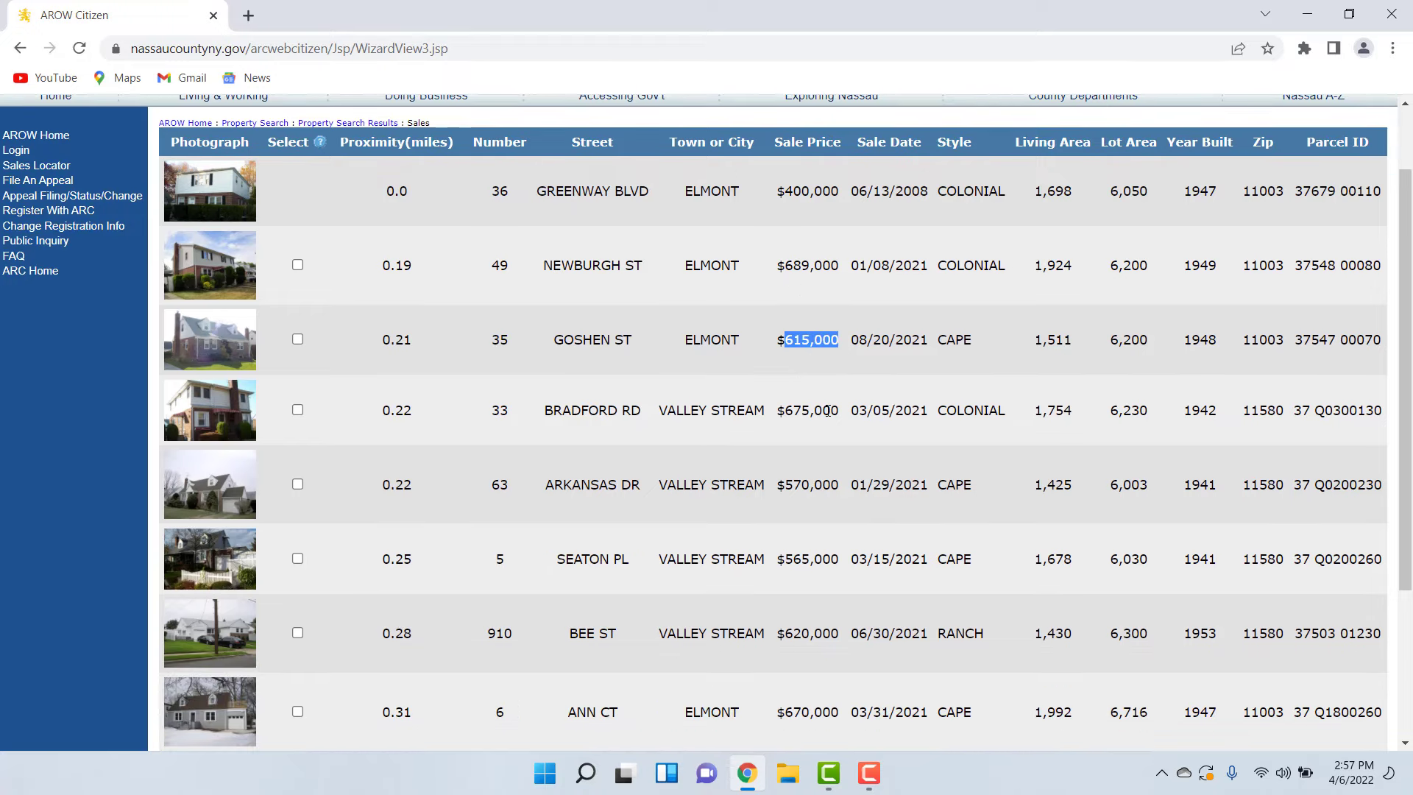
{"action": "scroll", "coordinate": [826, 402], "scroll_direction": "down", "scroll_amount": 1}
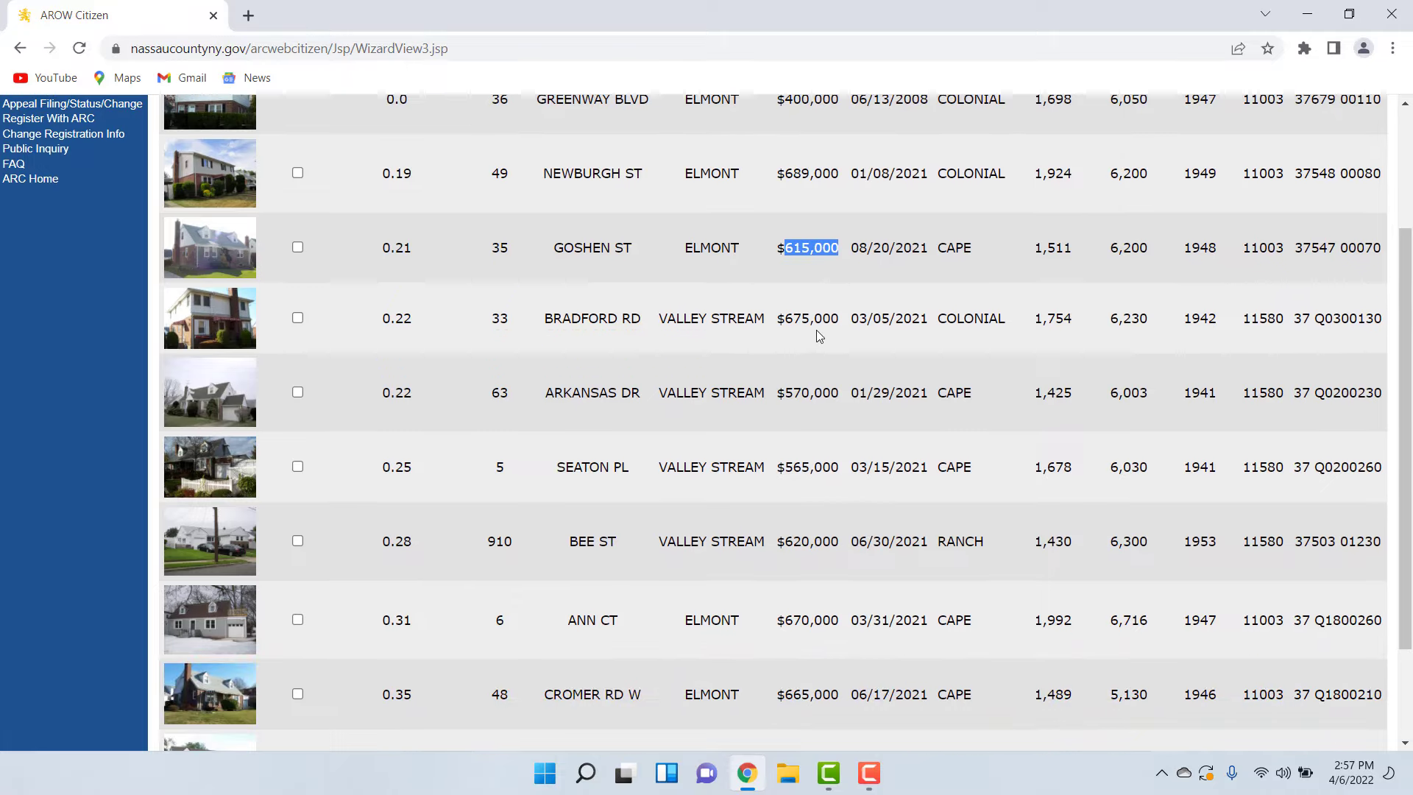
{"action": "scroll", "coordinate": [814, 382], "scroll_direction": "down", "scroll_amount": 1}
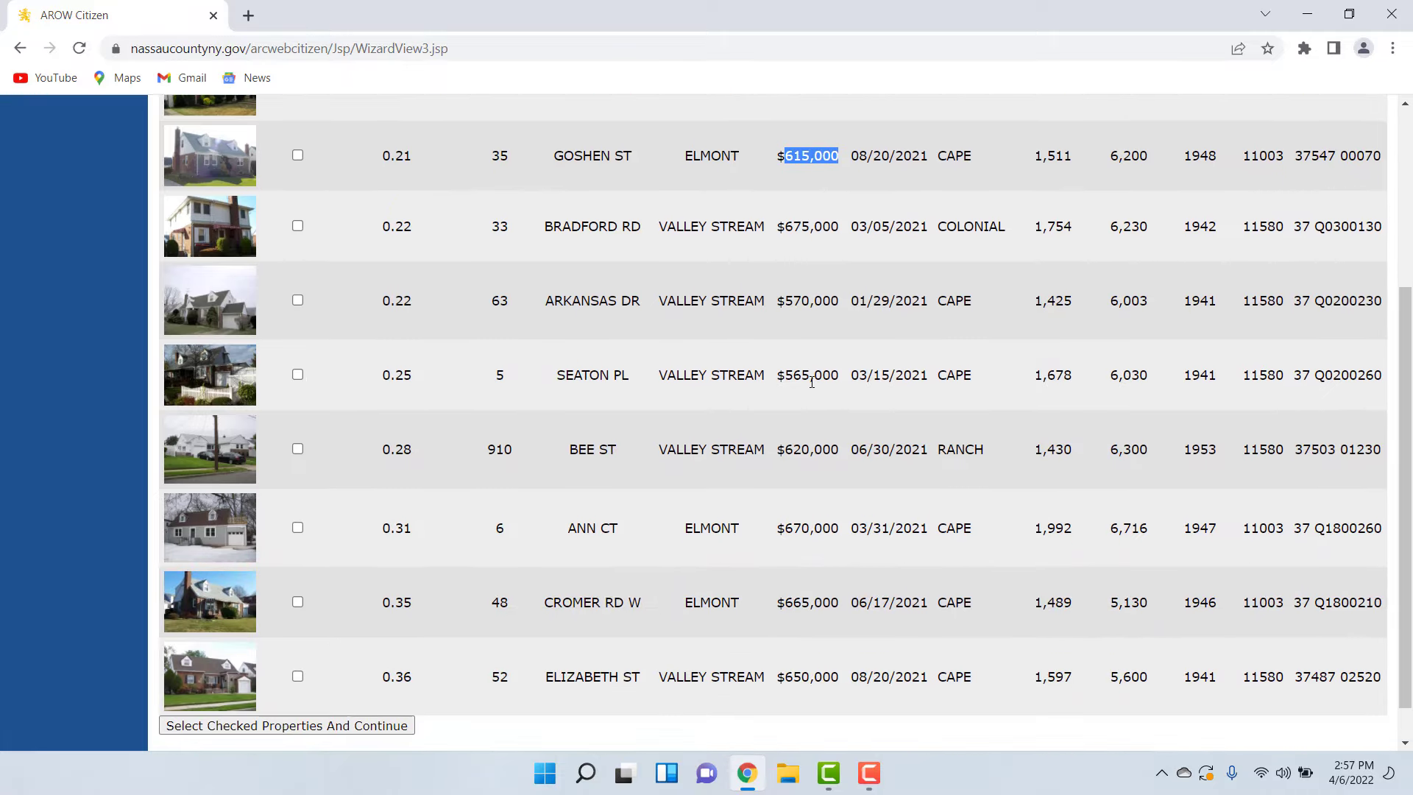
{"action": "scroll", "coordinate": [810, 412], "scroll_direction": "down", "scroll_amount": 1}
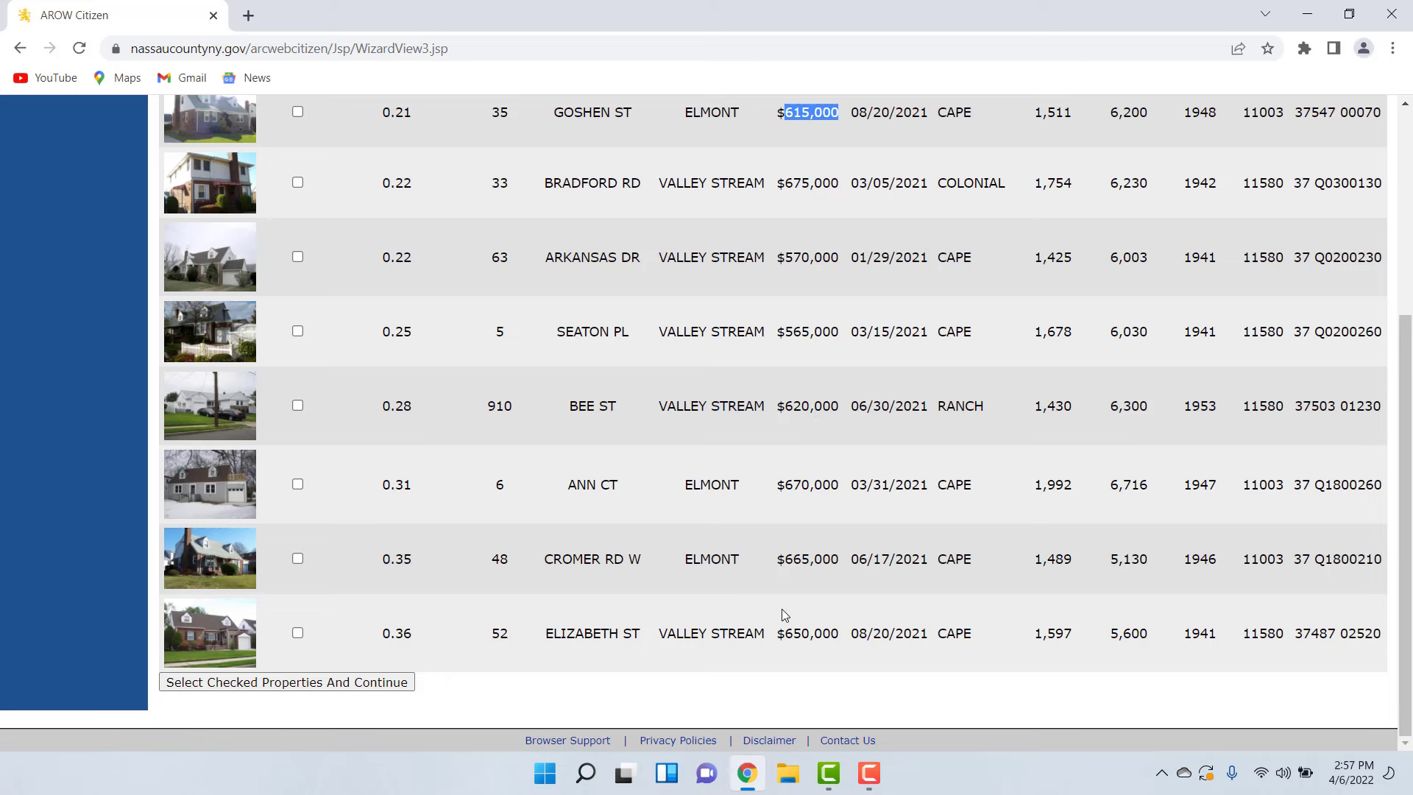
{"action": "scroll", "coordinate": [704, 561], "scroll_direction": "up", "scroll_amount": 4}
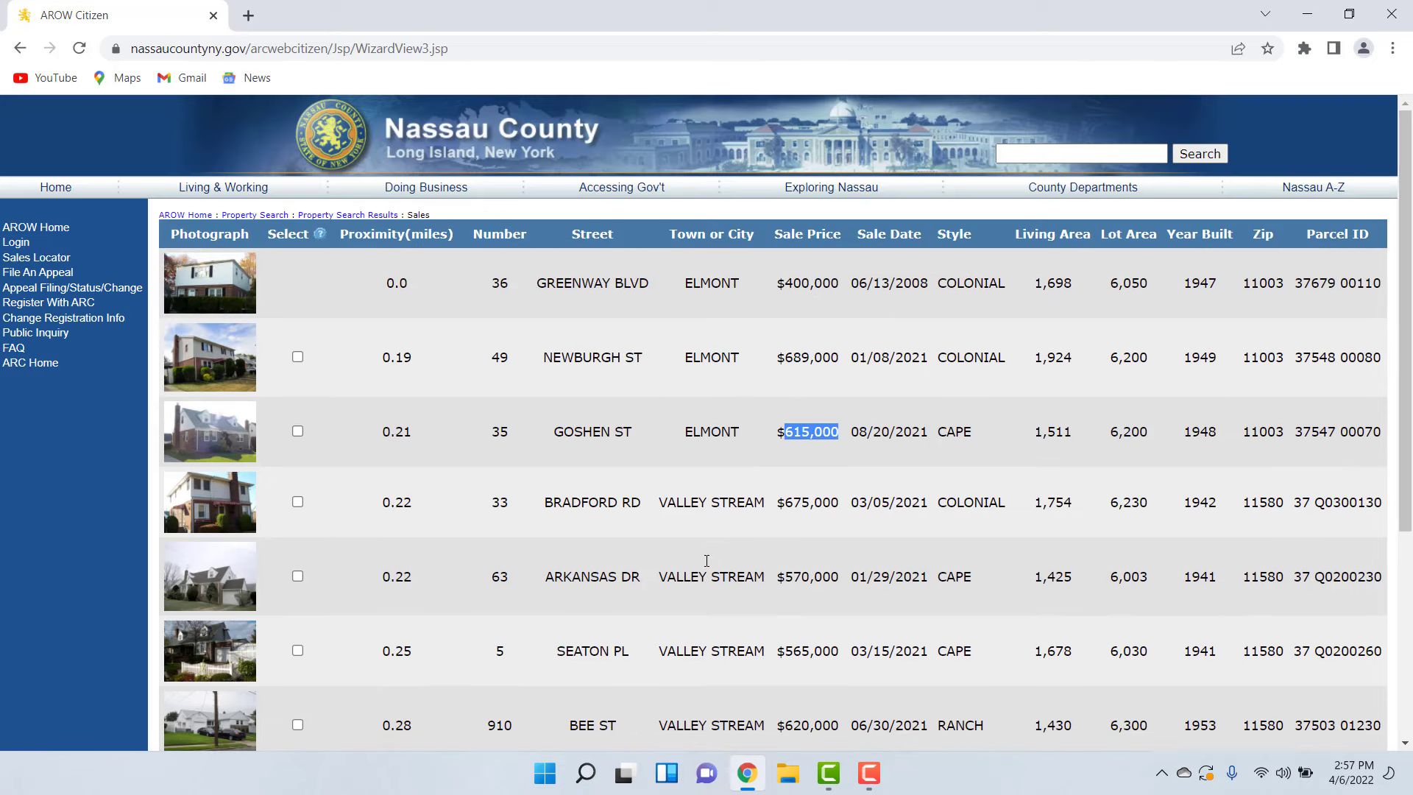
{"action": "scroll", "coordinate": [717, 531], "scroll_direction": "down", "scroll_amount": 4}
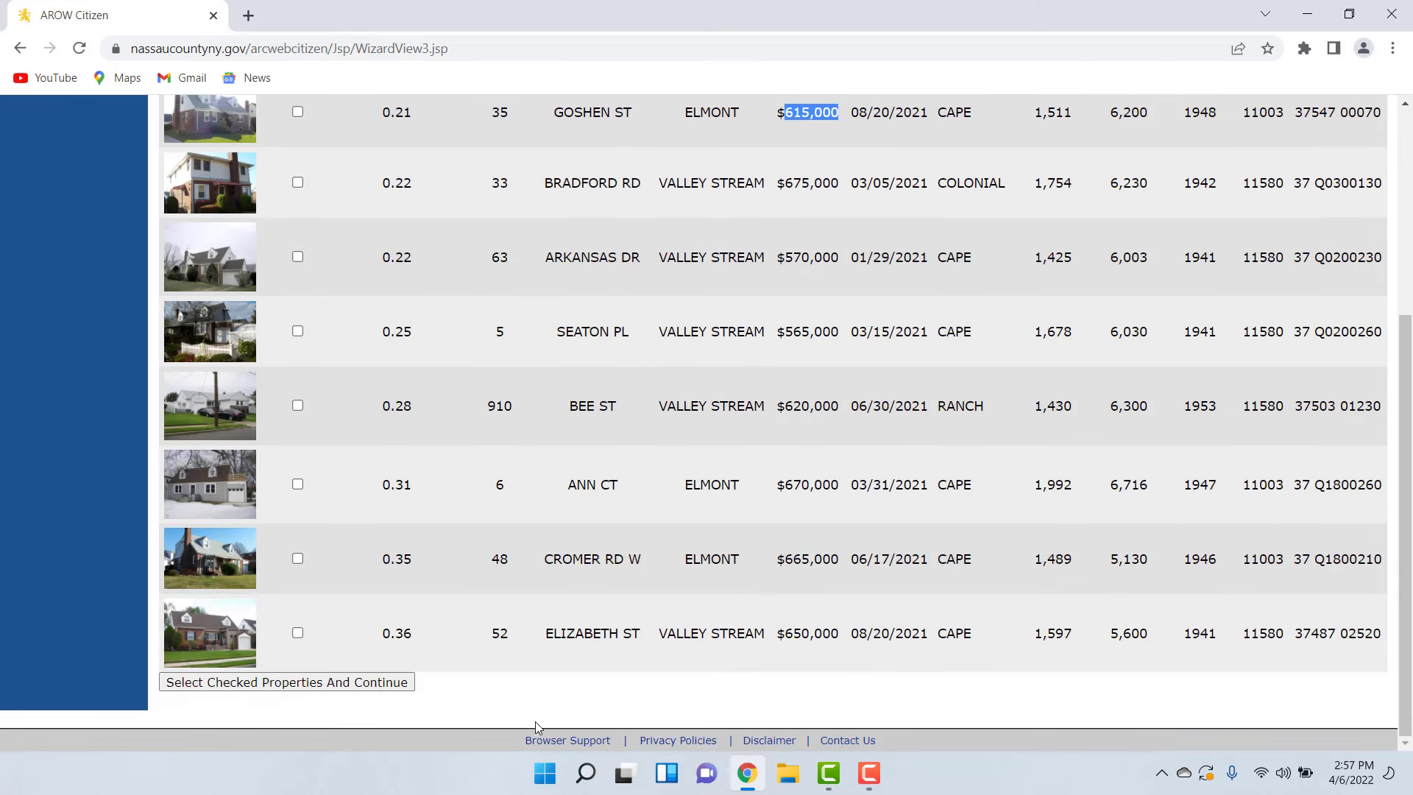
{"action": "scroll", "coordinate": [586, 654], "scroll_direction": "up", "scroll_amount": 4}
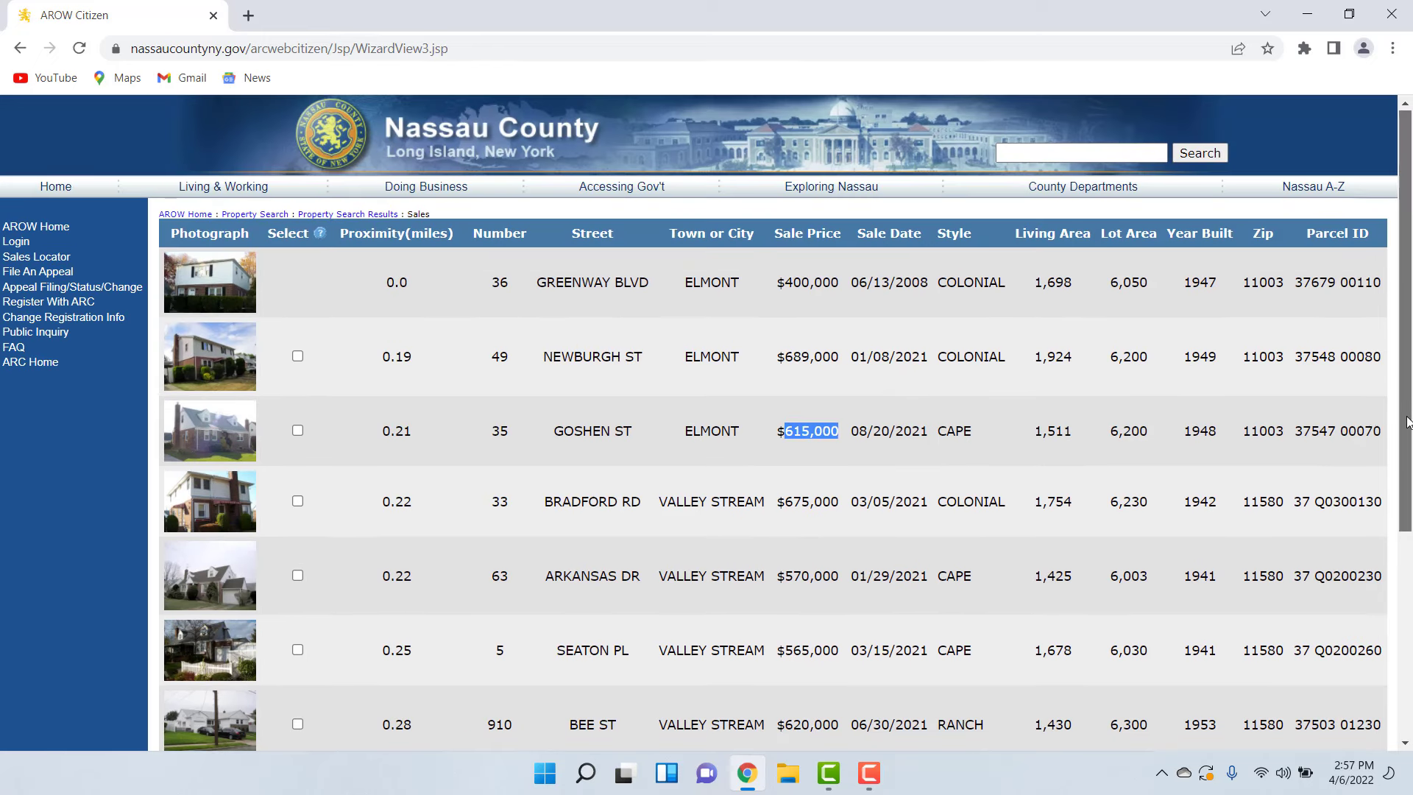
{"action": "scroll", "coordinate": [992, 614], "scroll_direction": "down", "scroll_amount": 4}
{"action": "left_click_drag", "start_coordinate": [1410, 617], "coordinate": [1408, 372]}
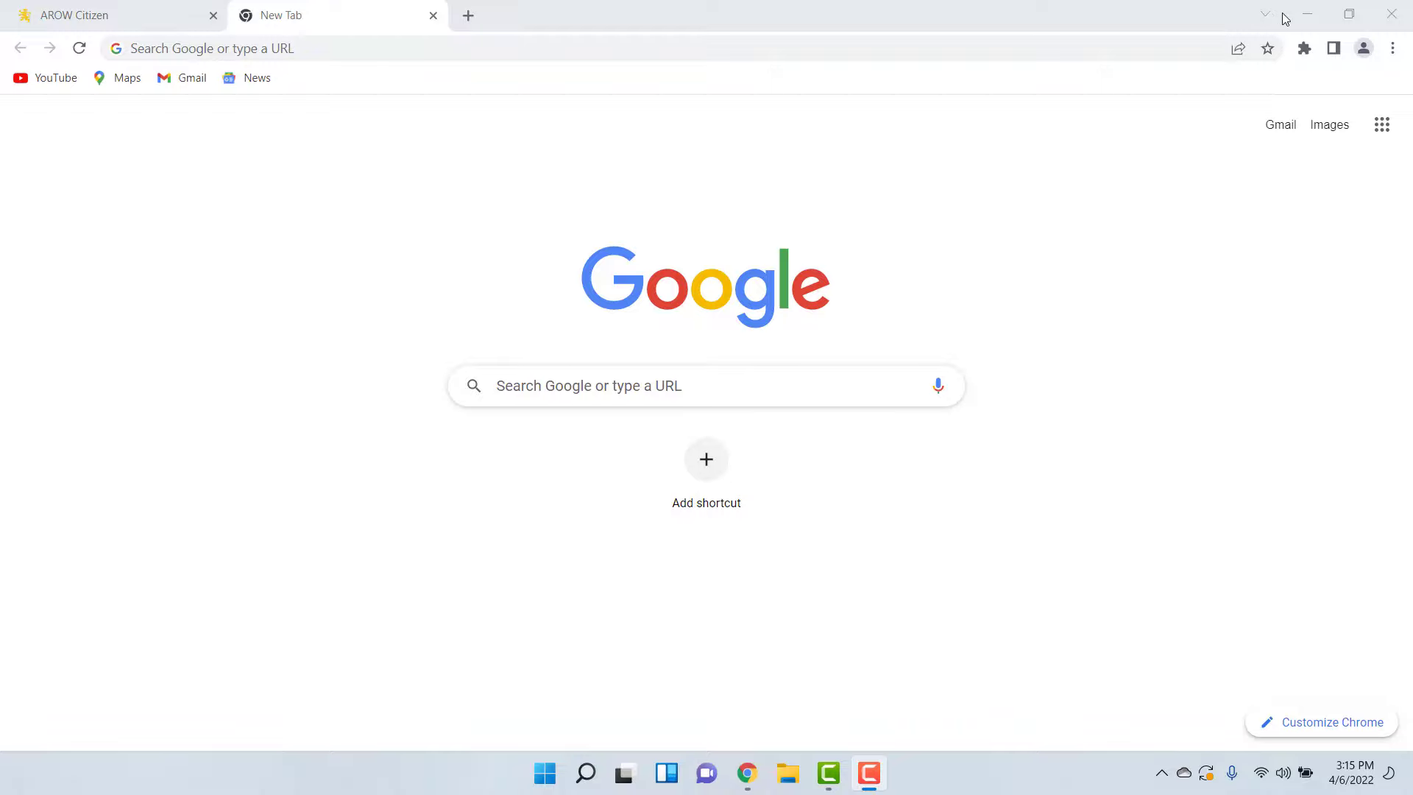
{"action": "left_click", "coordinate": [529, 53]}
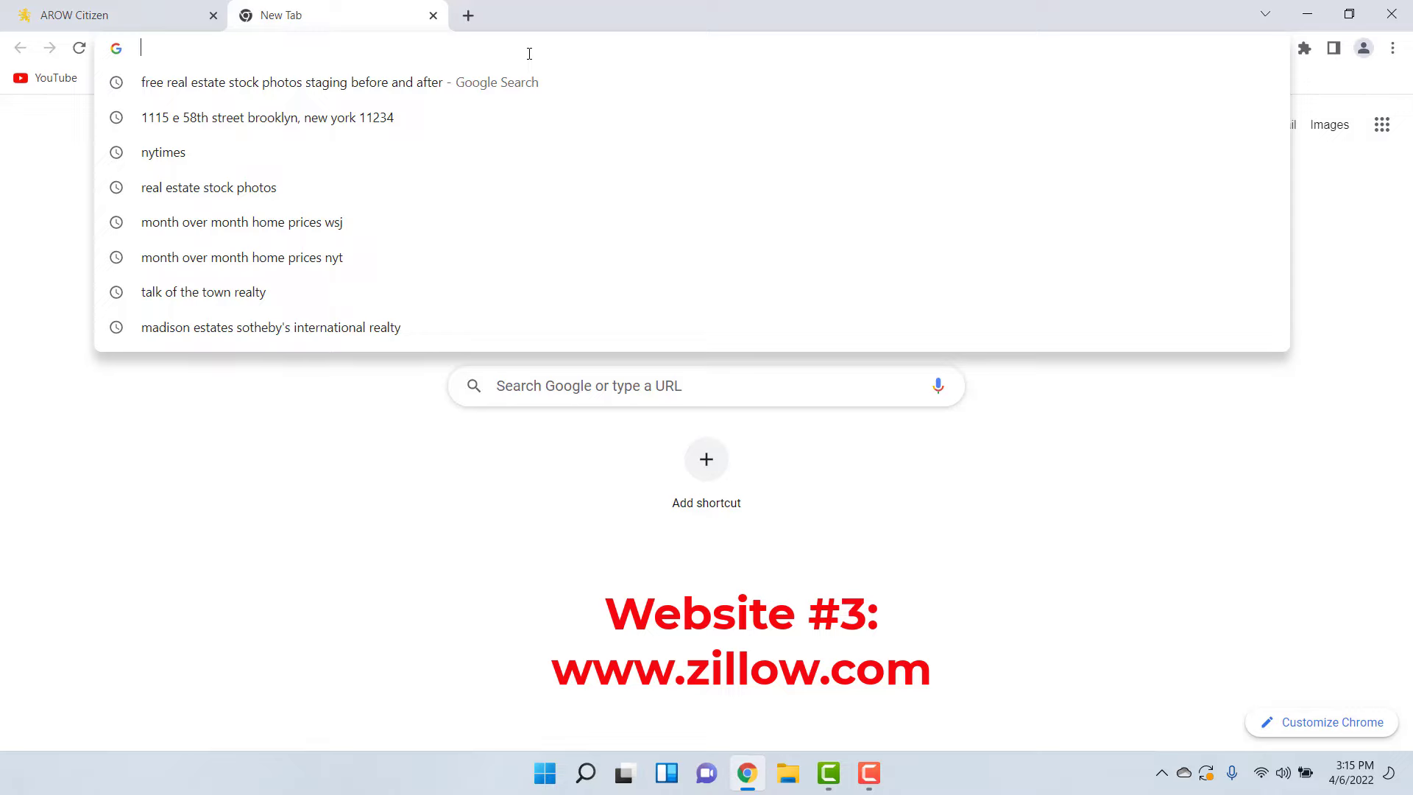
{"action": "type", "text": "zil"}
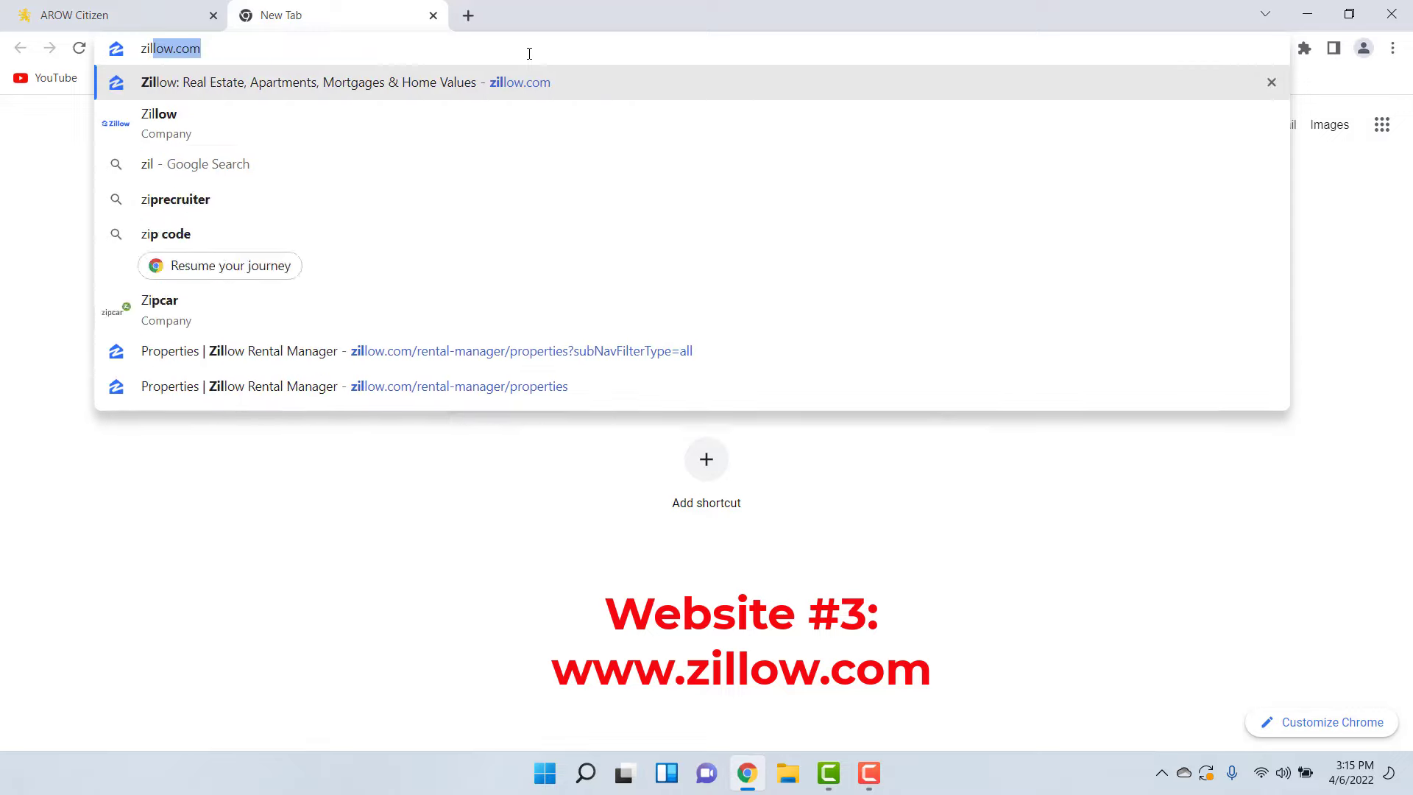
{"action": "type", "text": "low.com"}
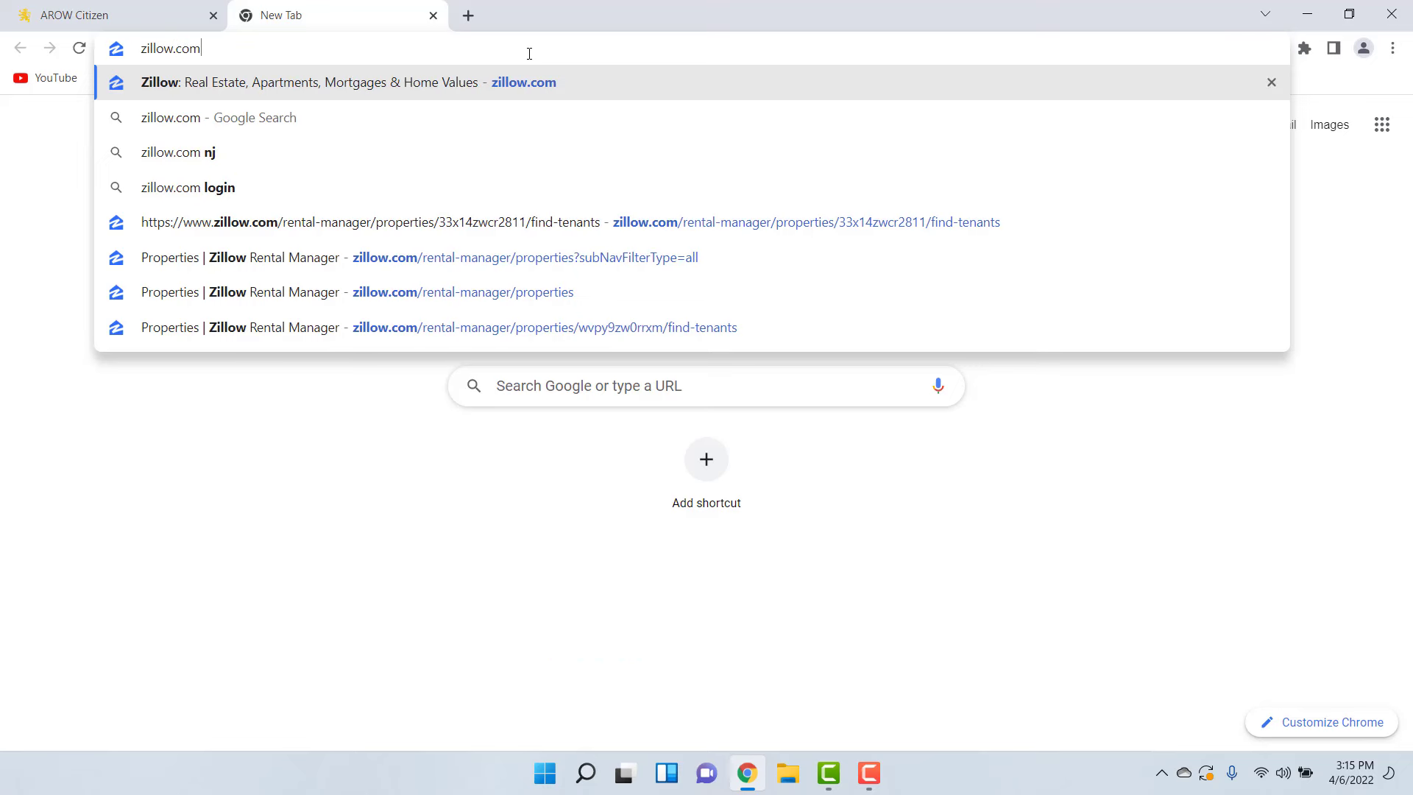
{"action": "key", "text": "Return"}
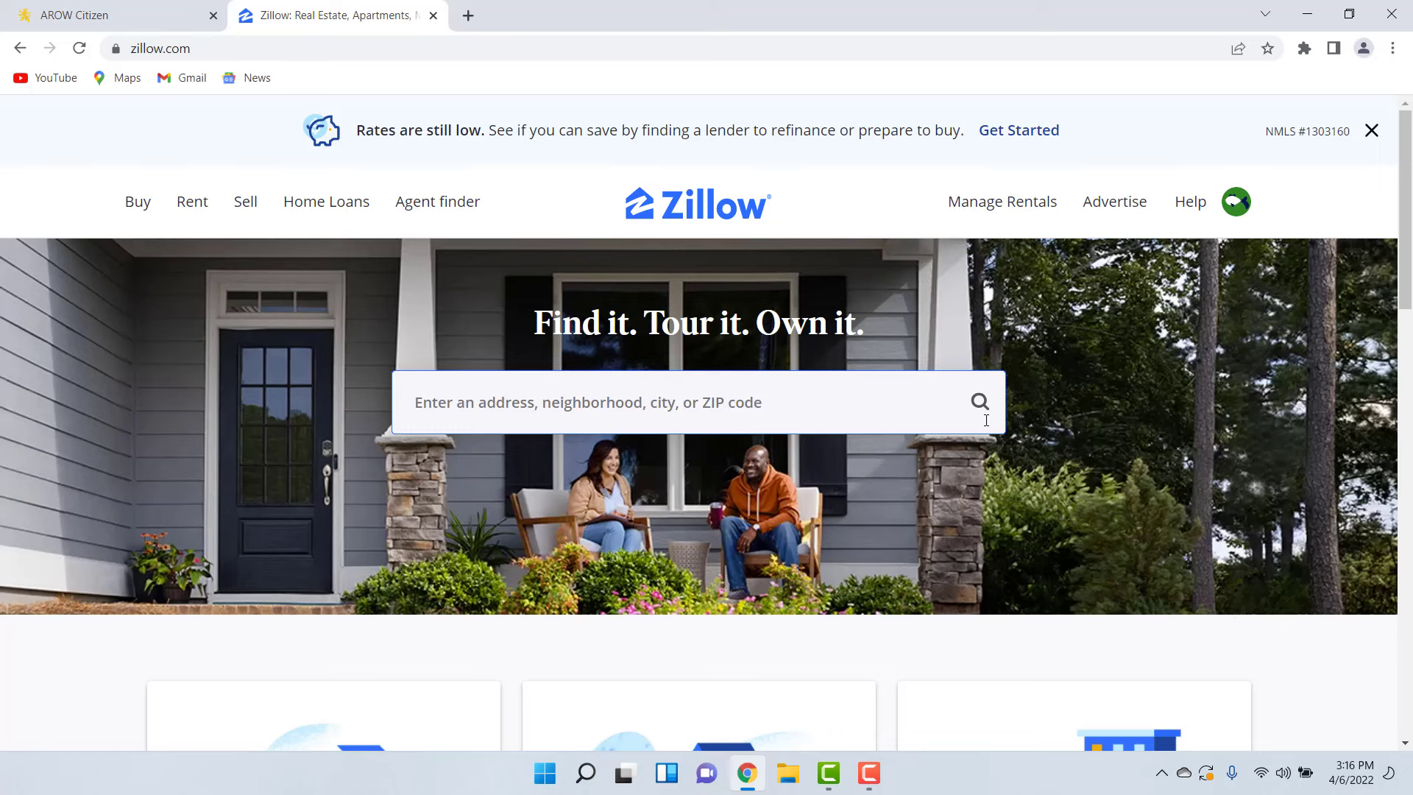
{"action": "left_click", "coordinate": [575, 399]}
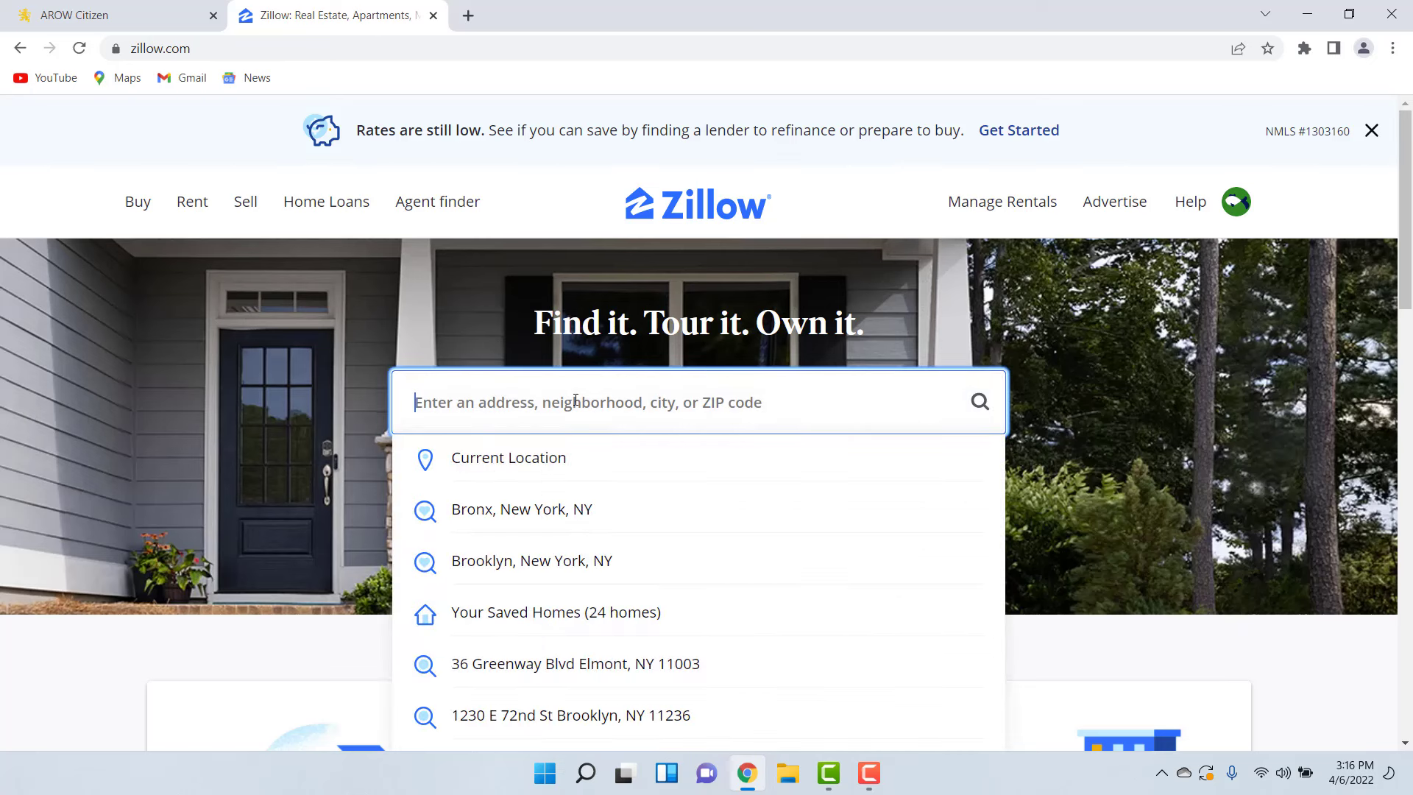
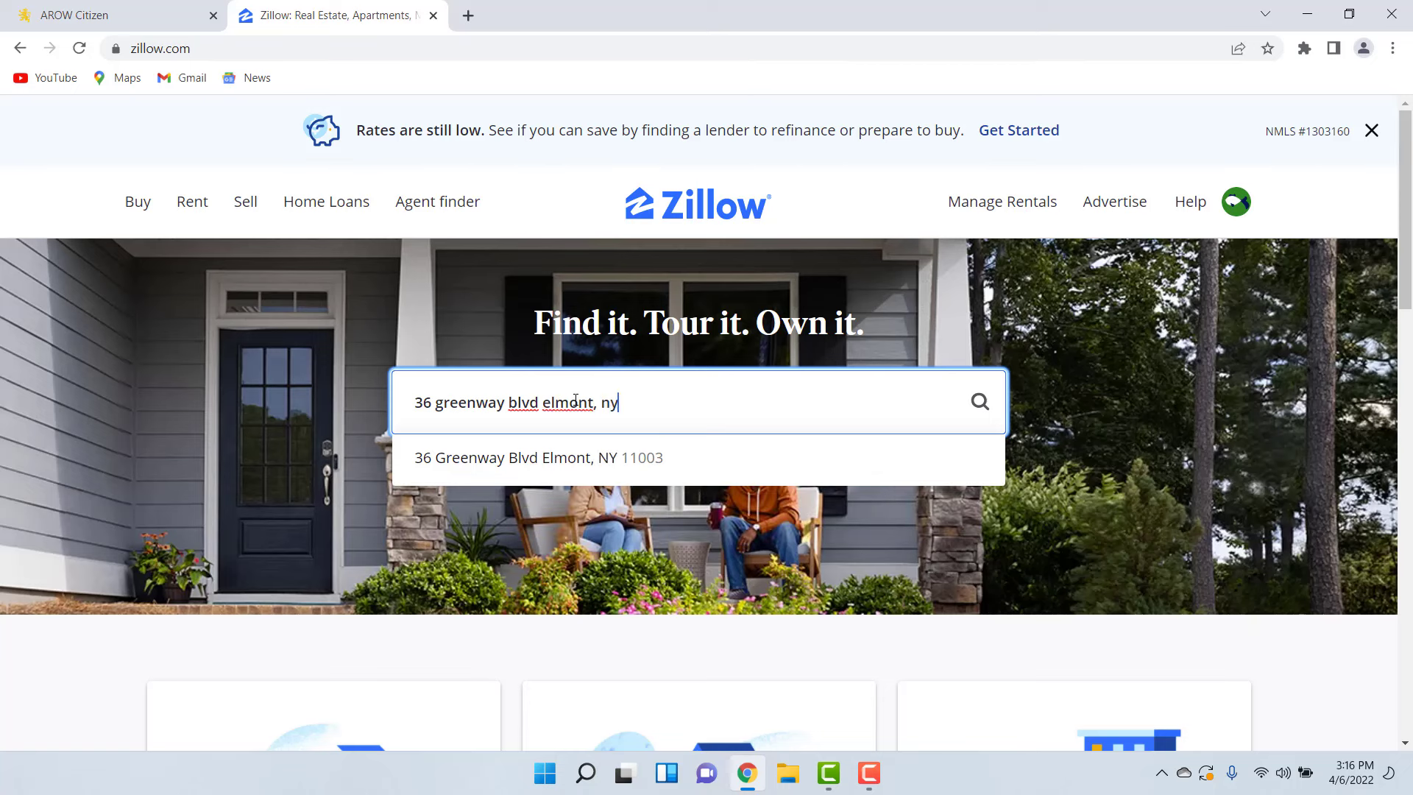
Search the Greenway address, close the home details, and set the listing type to Sold.
{"action": "left_click", "coordinate": [980, 406]}
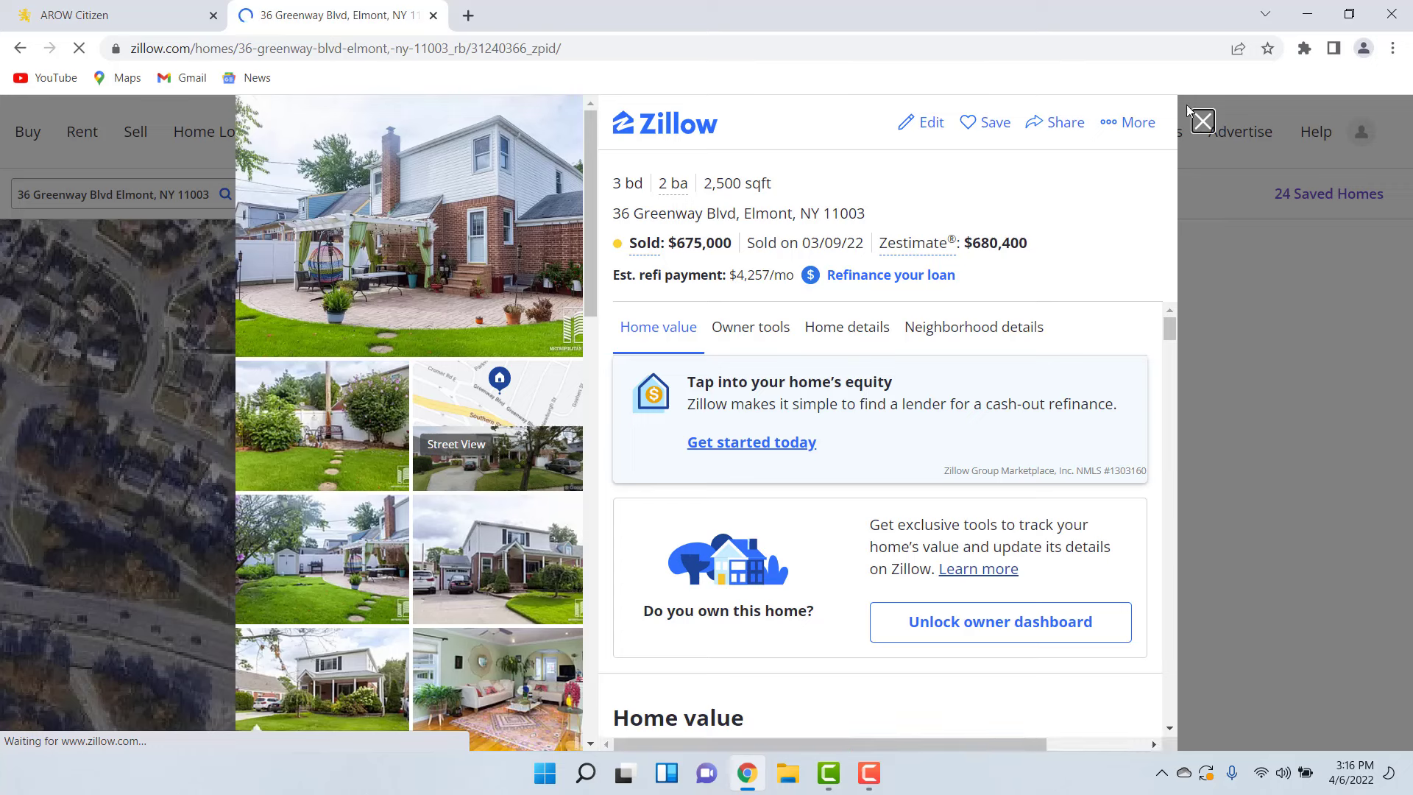
{"action": "left_click", "coordinate": [1205, 127]}
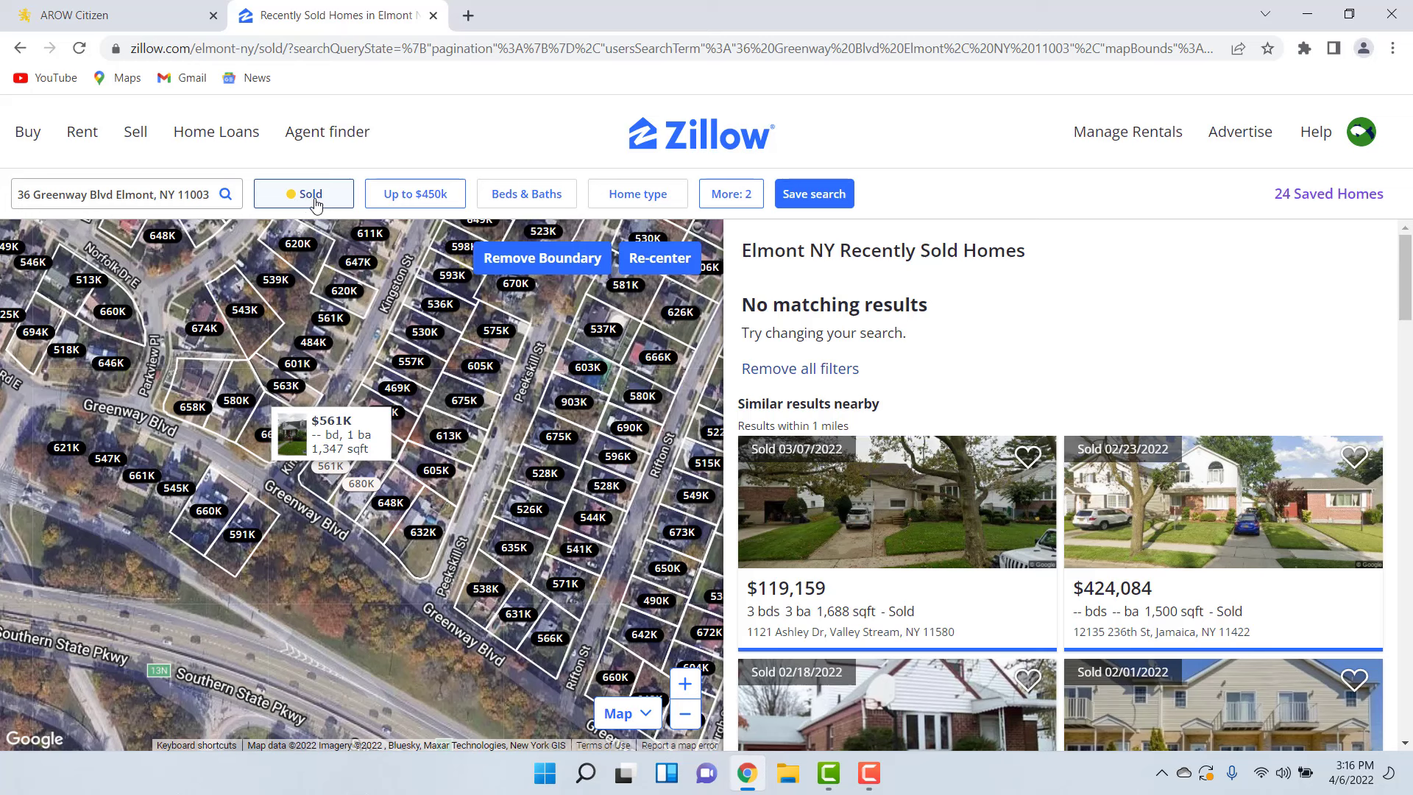
{"action": "left_click", "coordinate": [315, 203]}
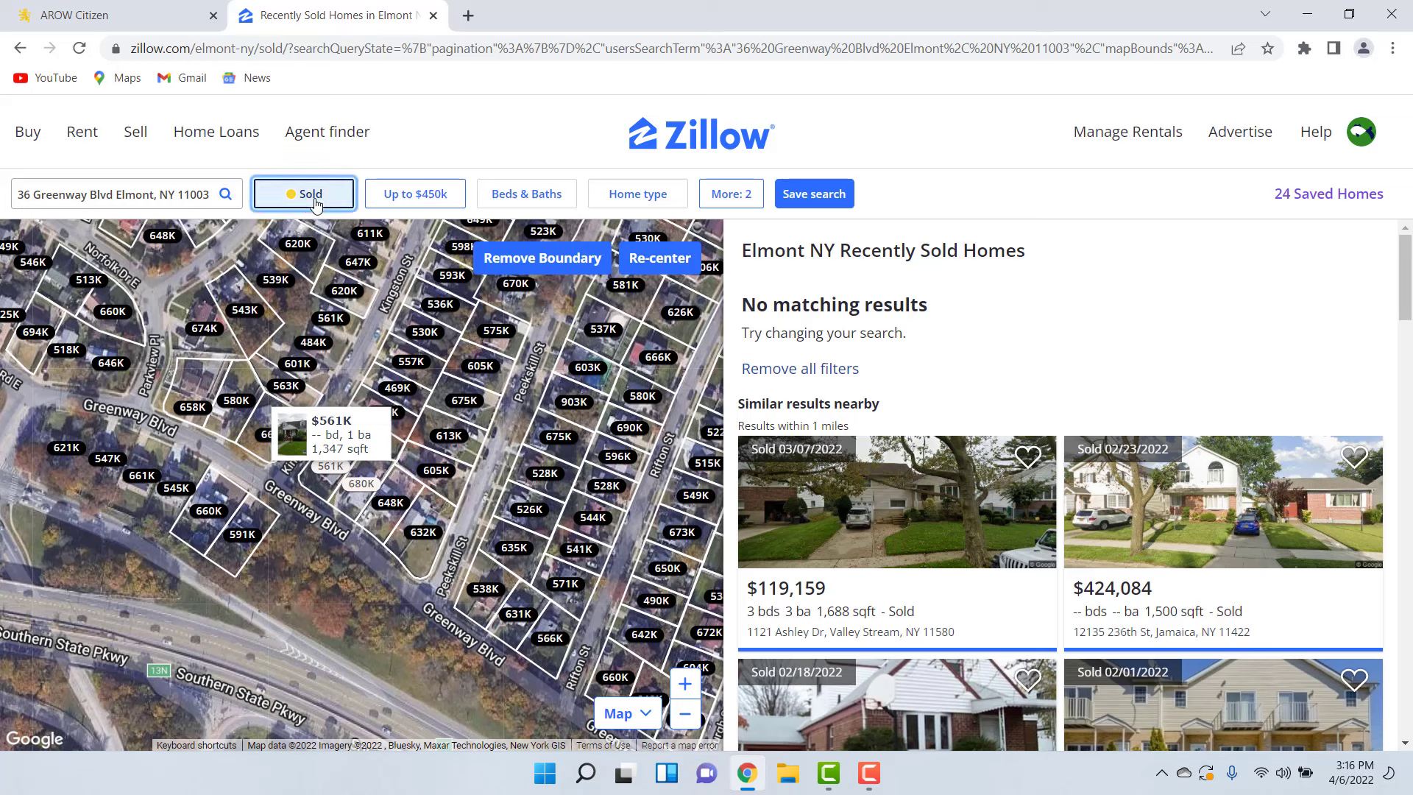
{"action": "left_click", "coordinate": [327, 245]}
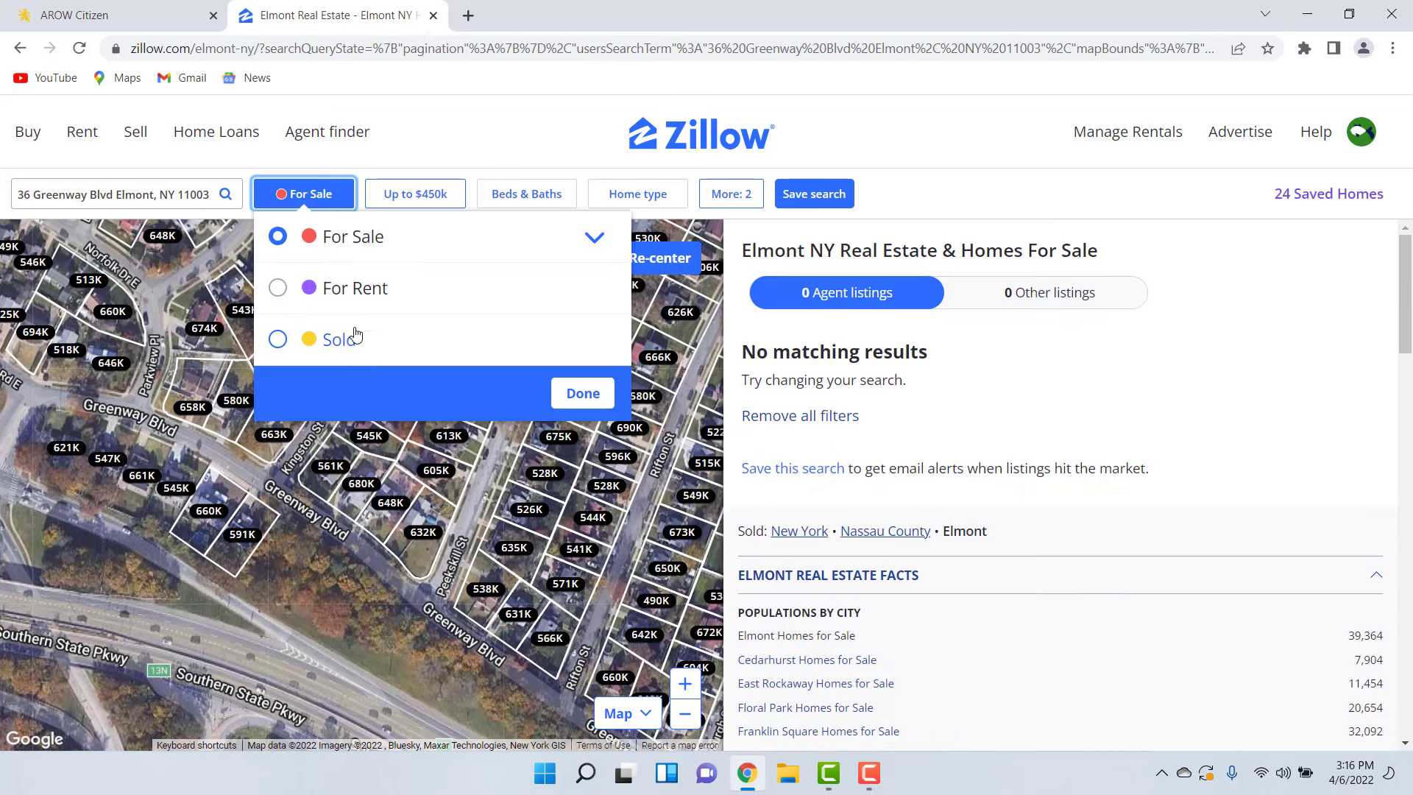
{"action": "left_click", "coordinate": [307, 197]}
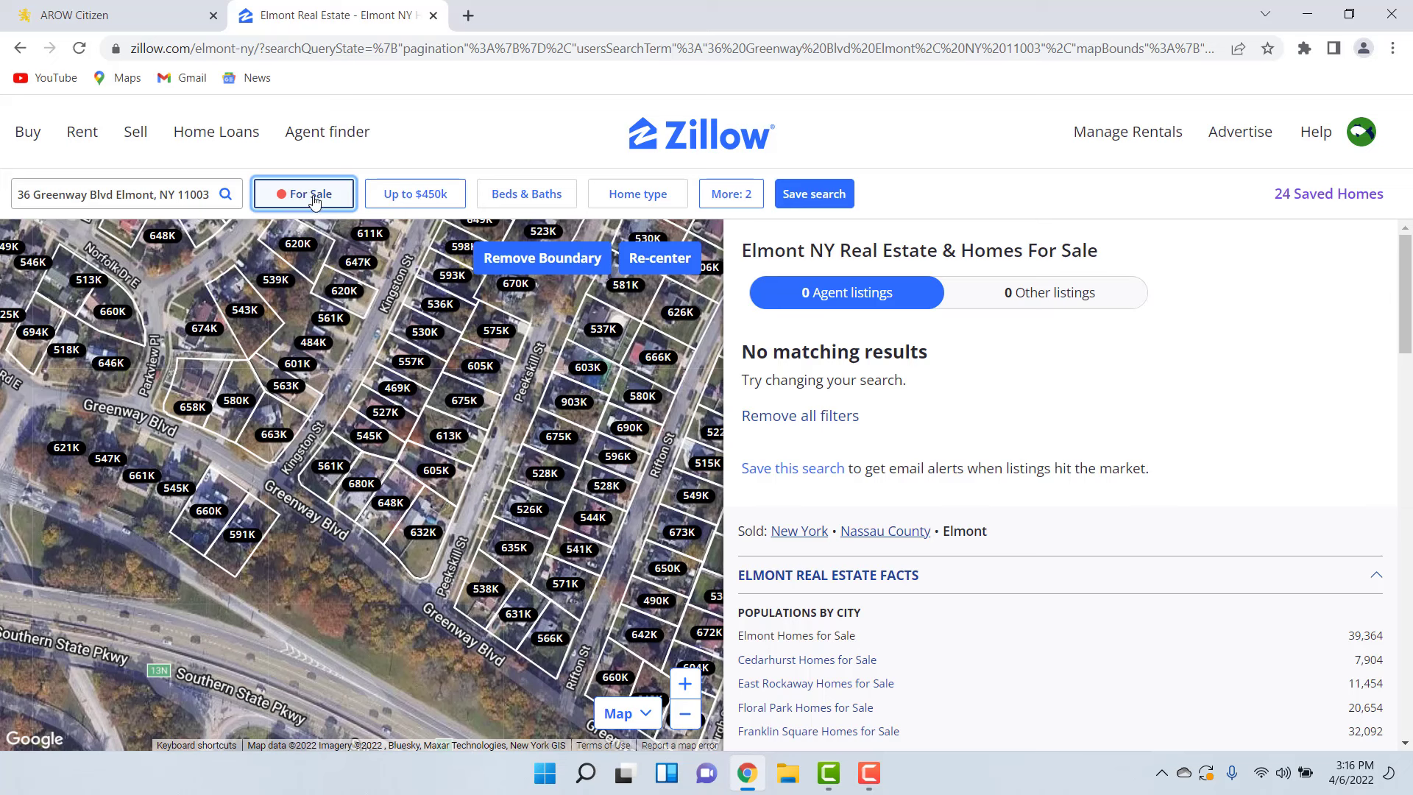
{"action": "left_click", "coordinate": [306, 197]}
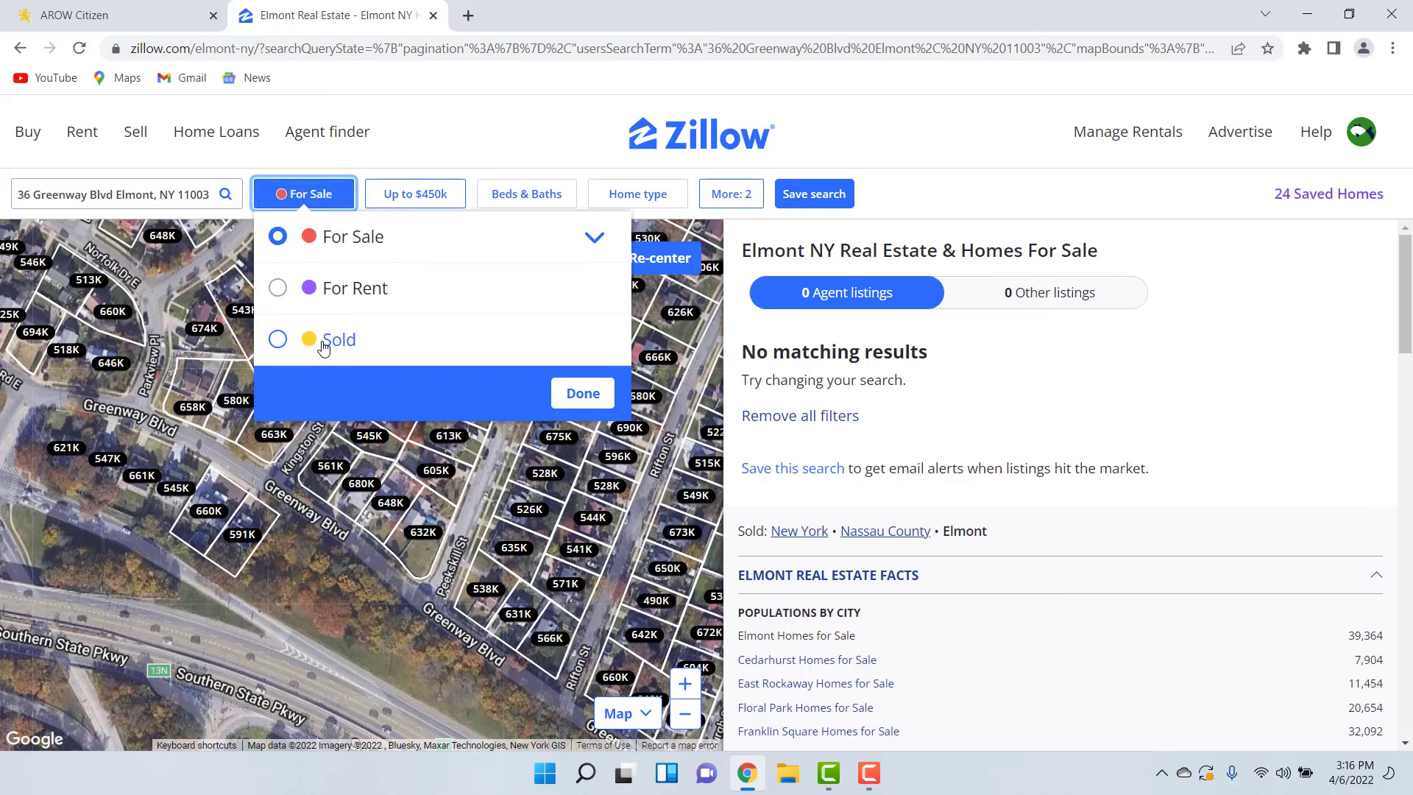
{"action": "left_click", "coordinate": [279, 340]}
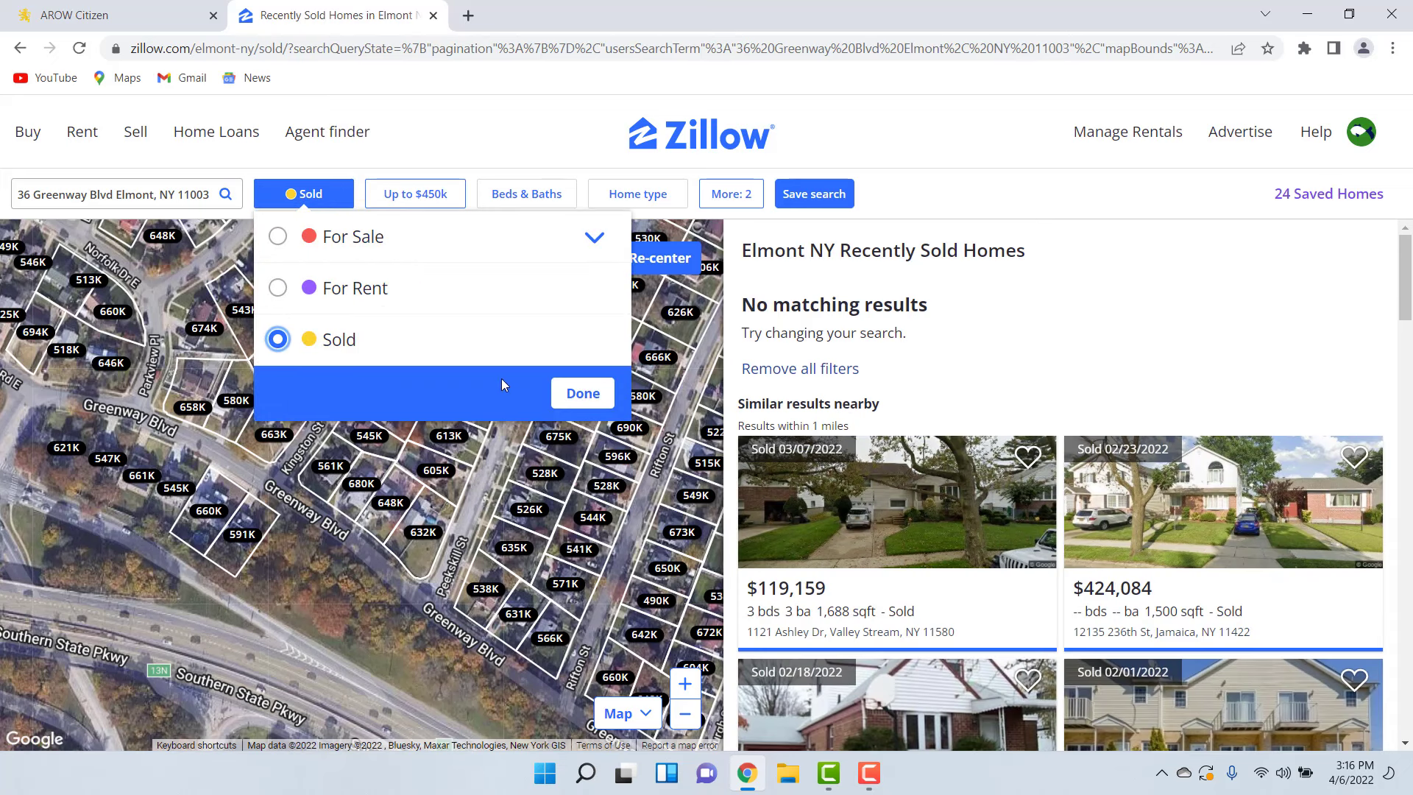
{"action": "left_click", "coordinate": [563, 399]}
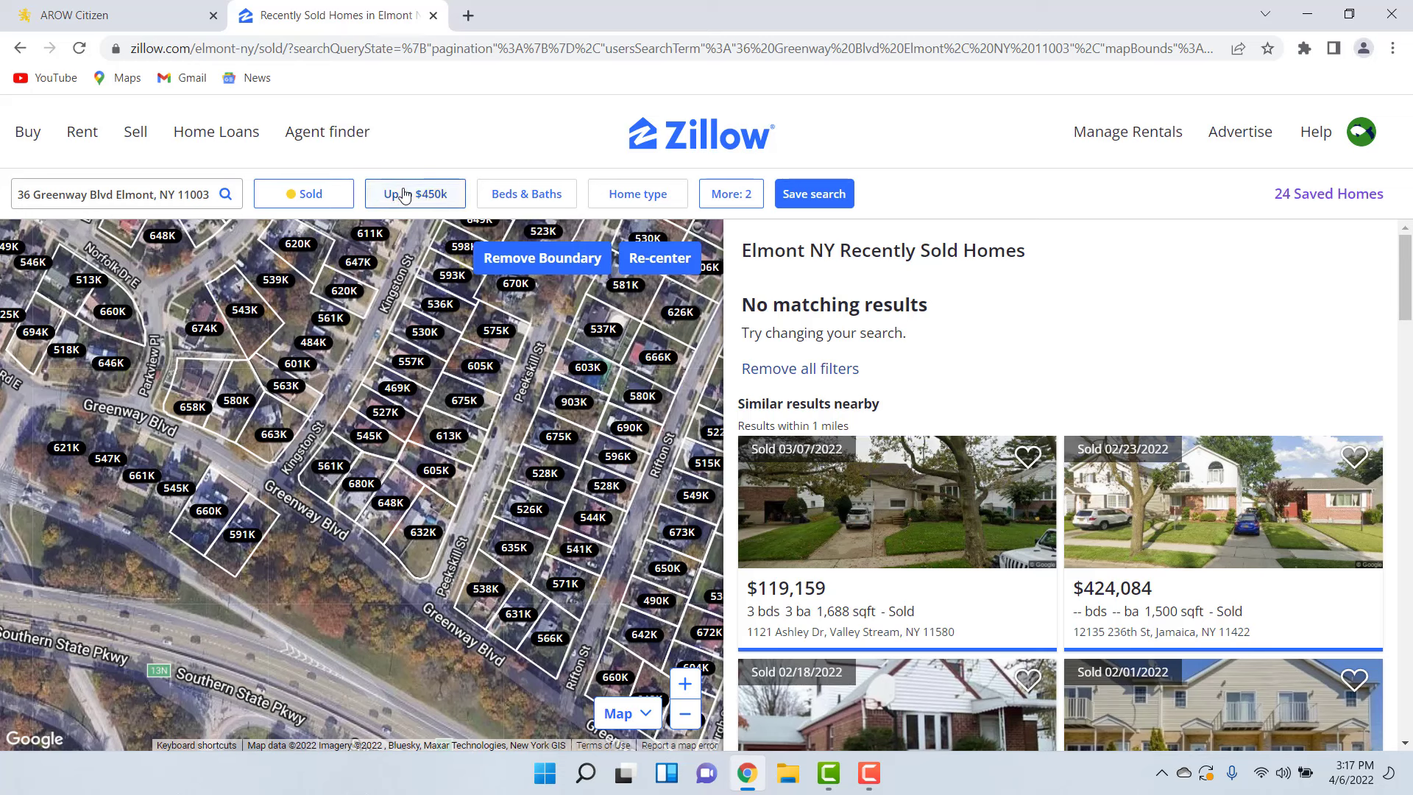
{"action": "left_click", "coordinate": [404, 195]}
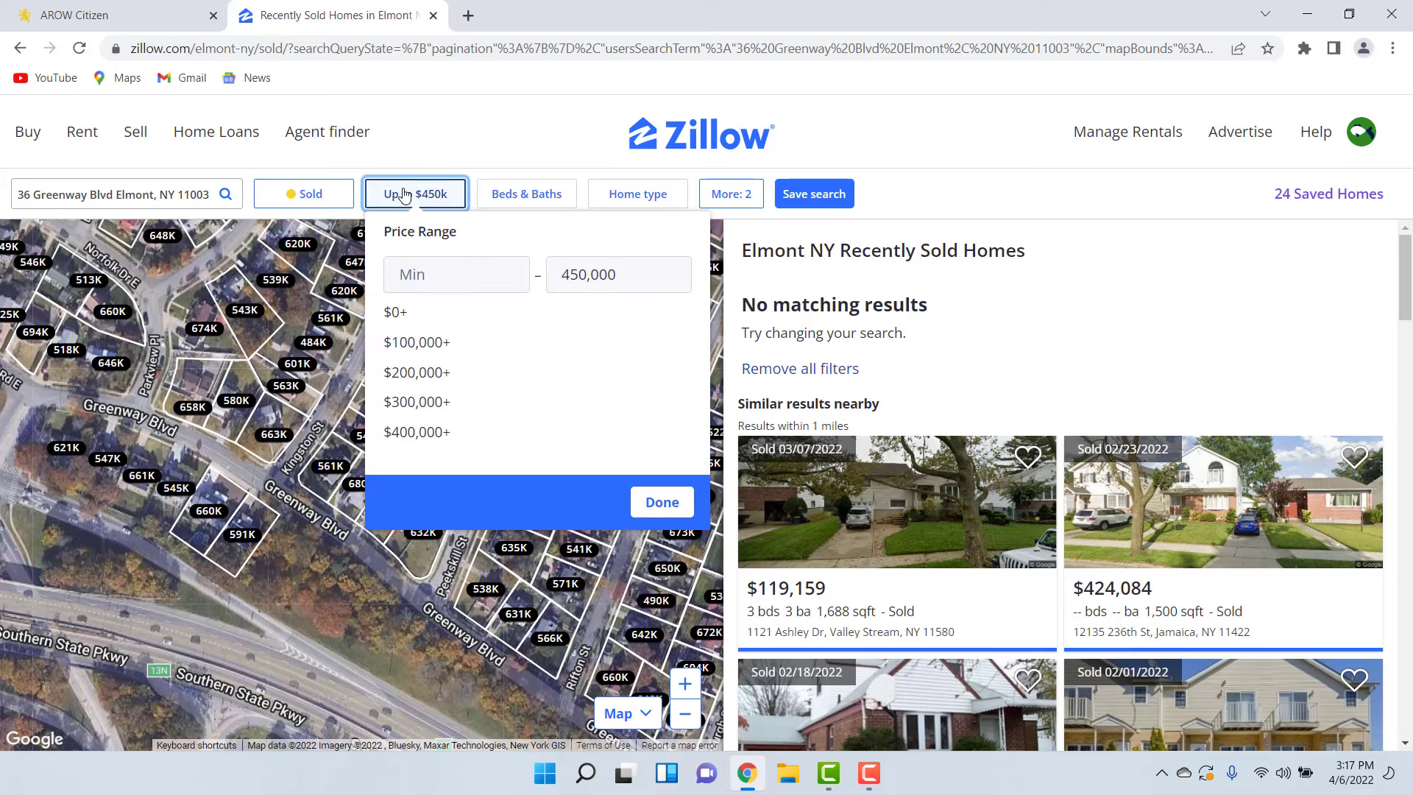
{"action": "left_click_drag", "start_coordinate": [658, 280], "coordinate": [565, 274]}
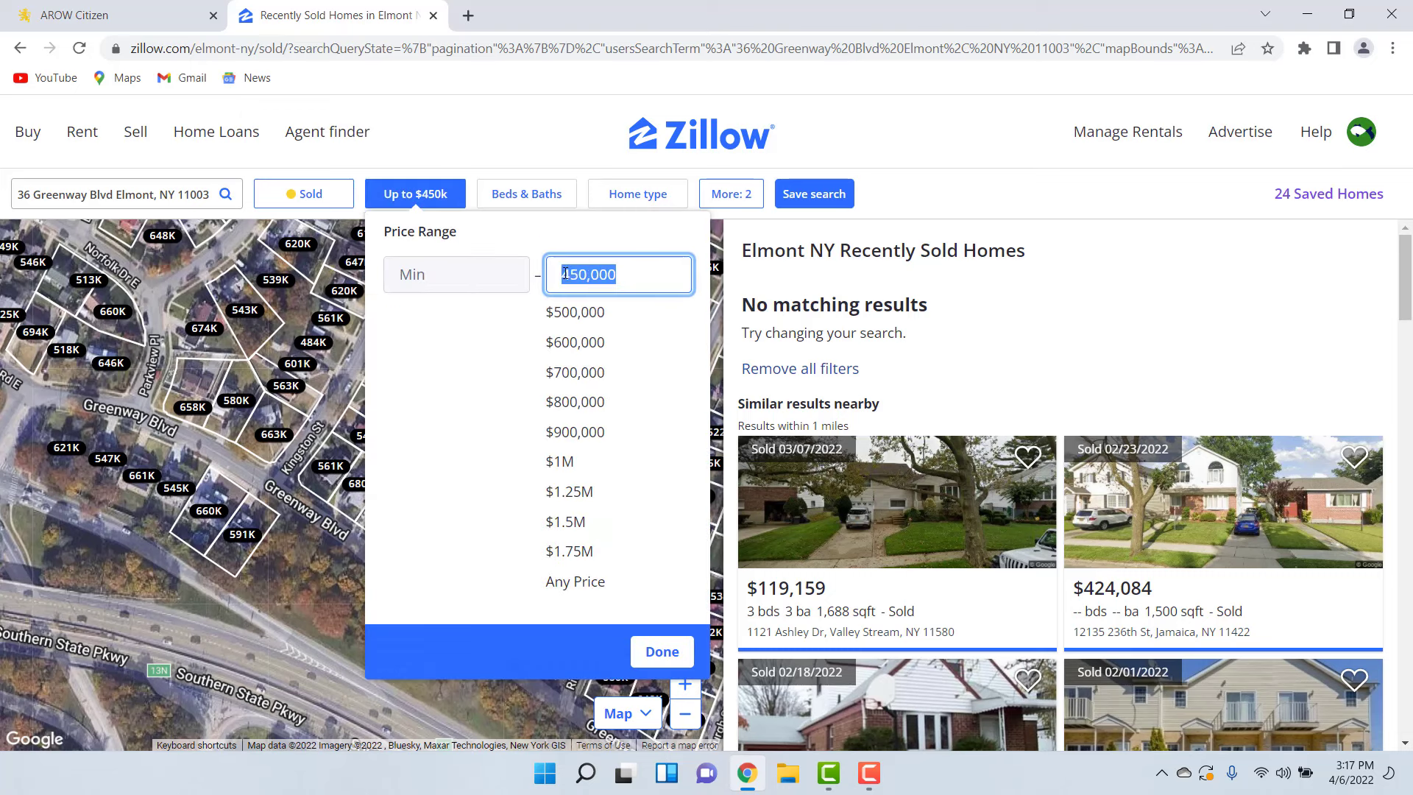
{"action": "key", "text": "BackSpace"}
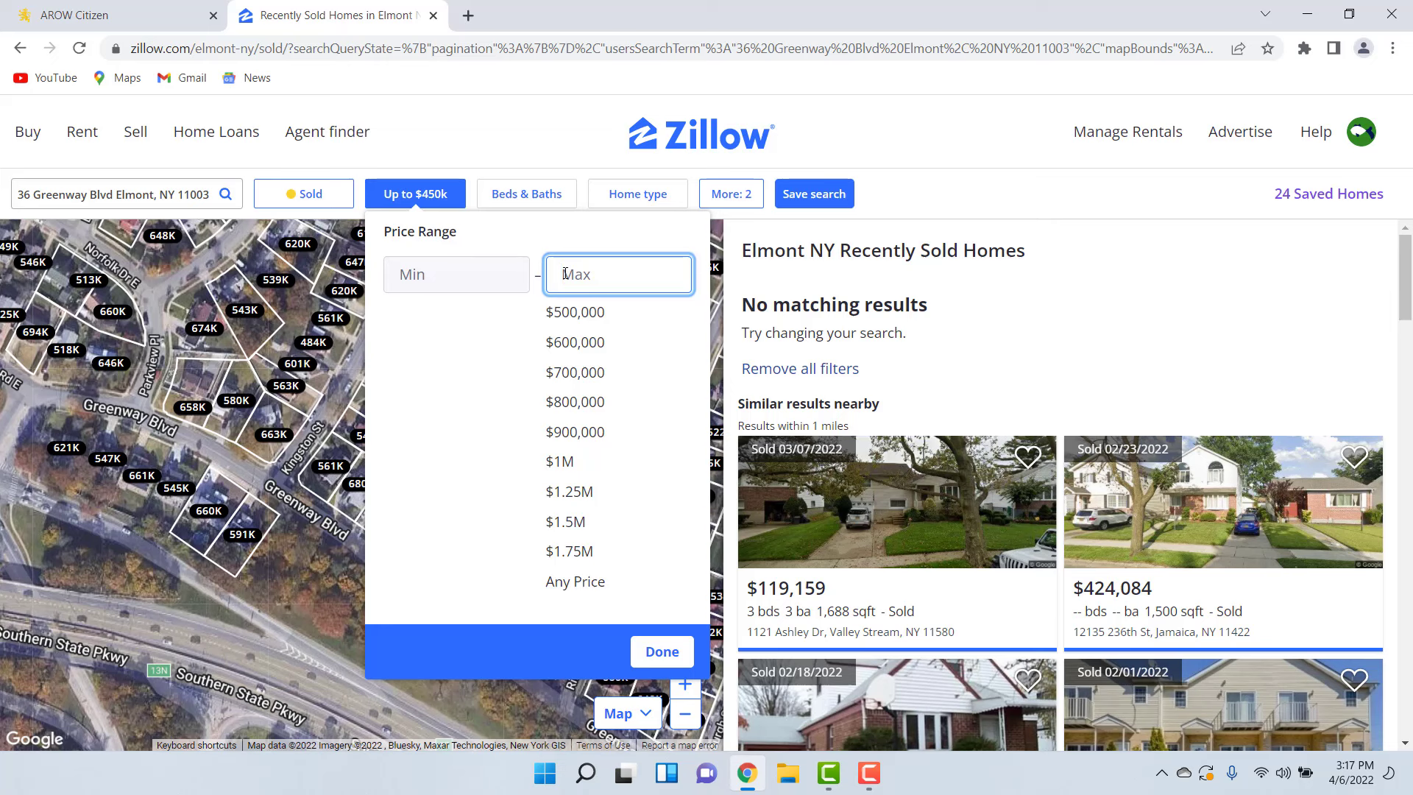
{"action": "left_click", "coordinate": [662, 652]}
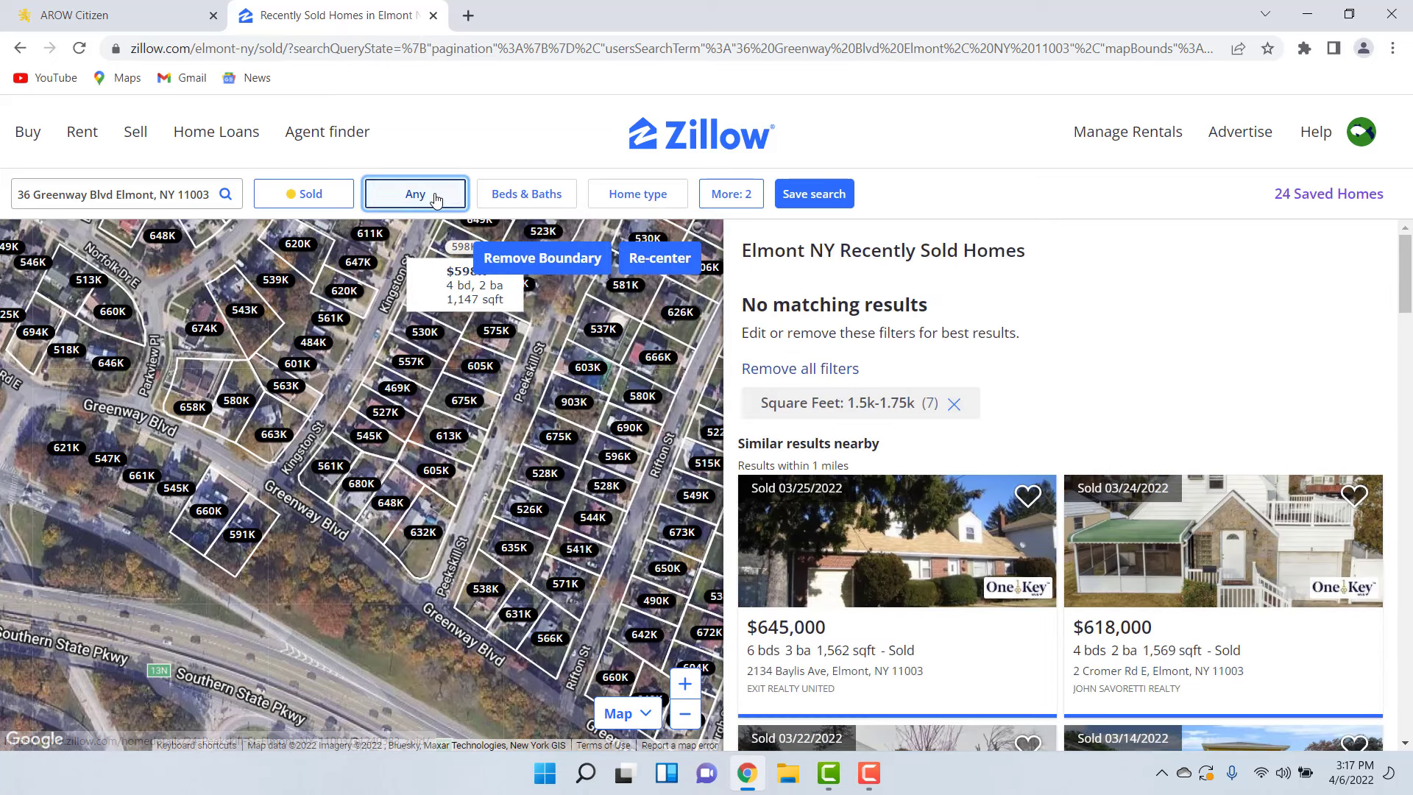
{"action": "left_click", "coordinate": [437, 200]}
{"action": "left_click", "coordinate": [450, 162]}
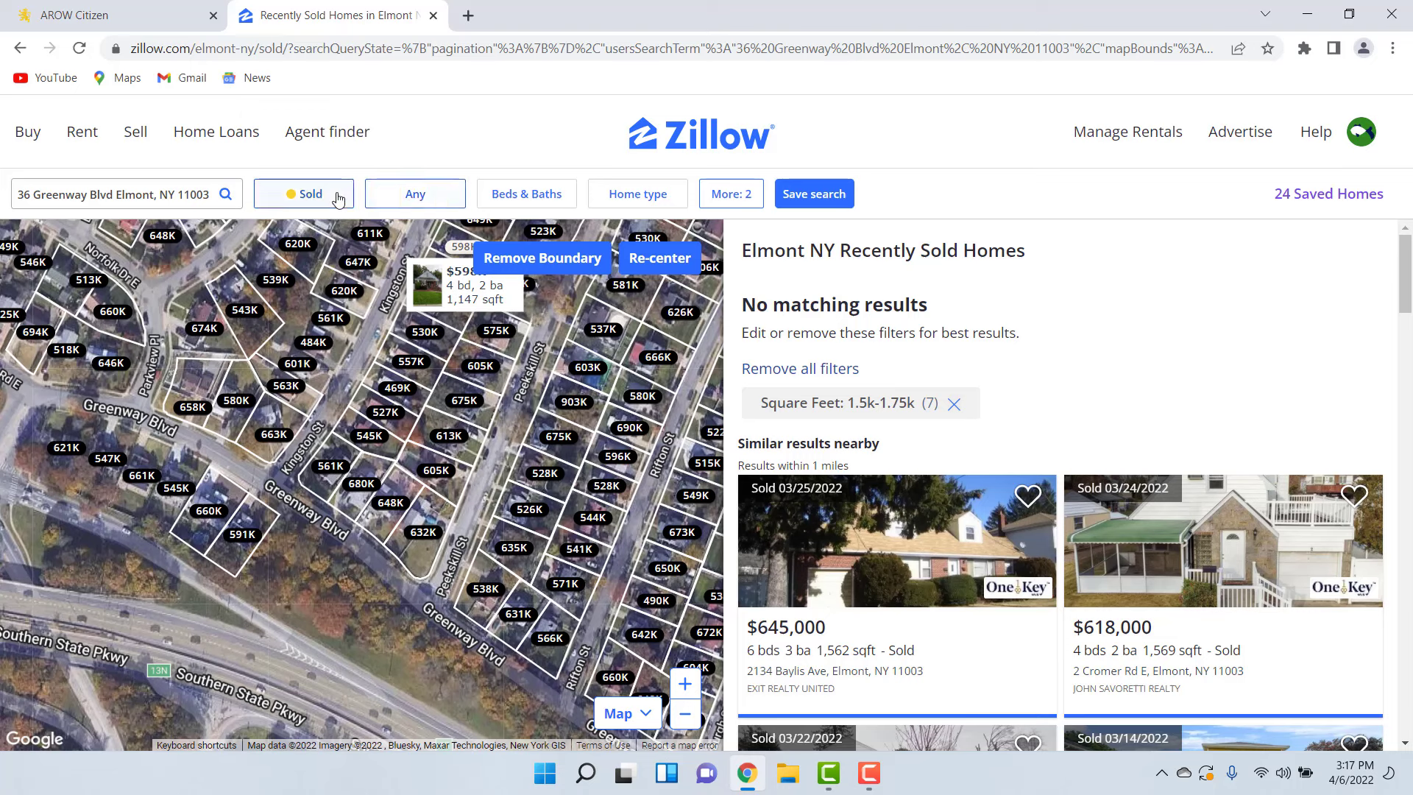
{"action": "left_click", "coordinate": [434, 193]}
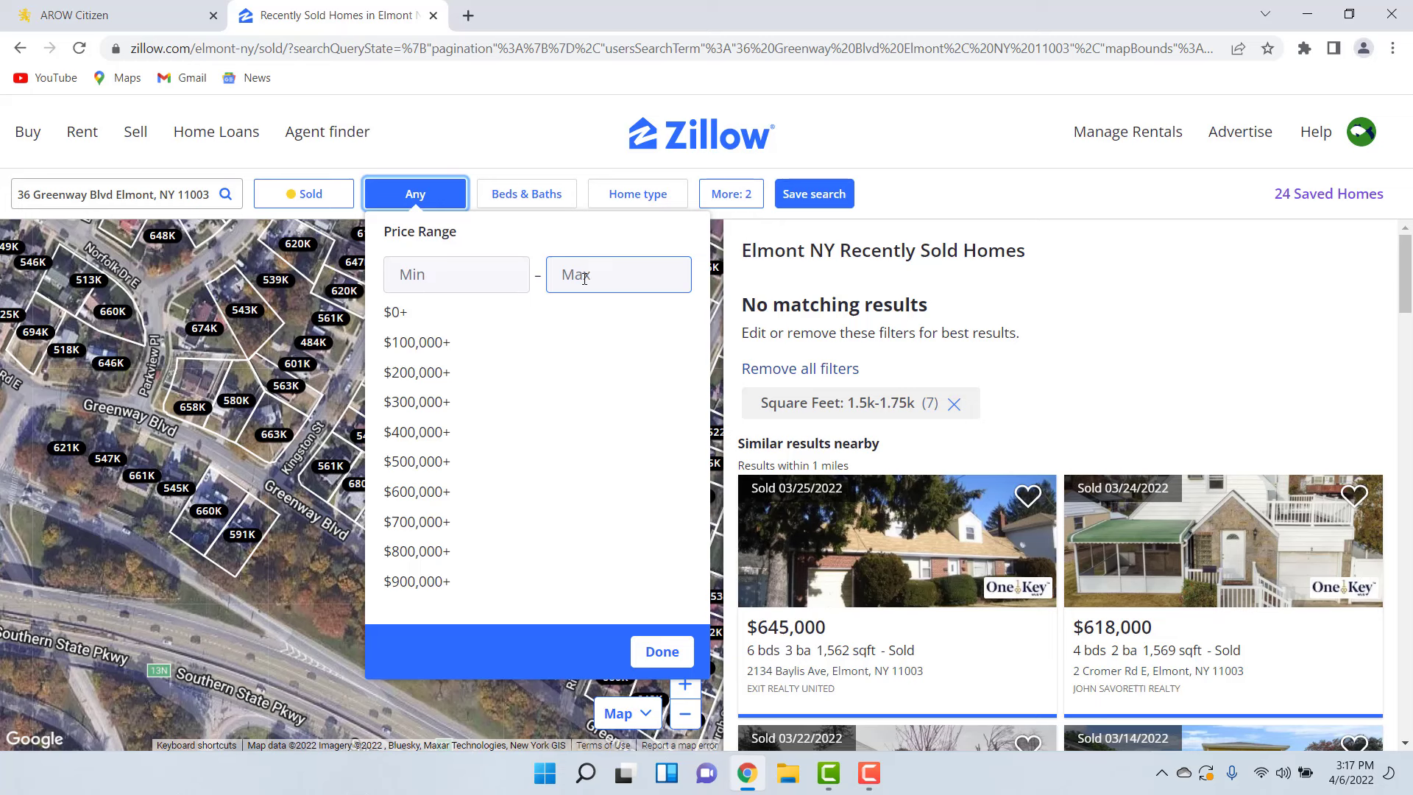
{"action": "left_click", "coordinate": [586, 278]}
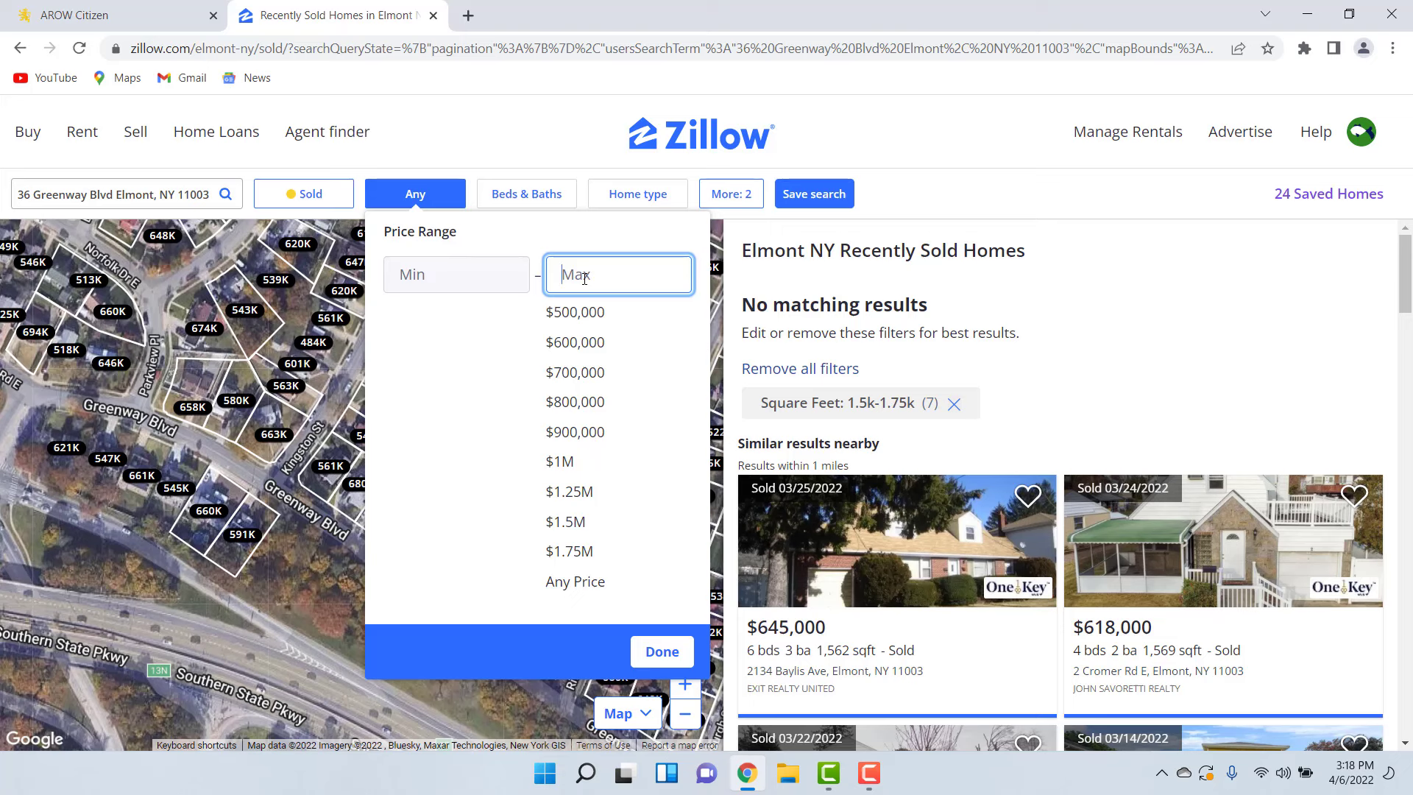
{"action": "type", "text": "450,000"}
{"action": "left_click", "coordinate": [658, 652]}
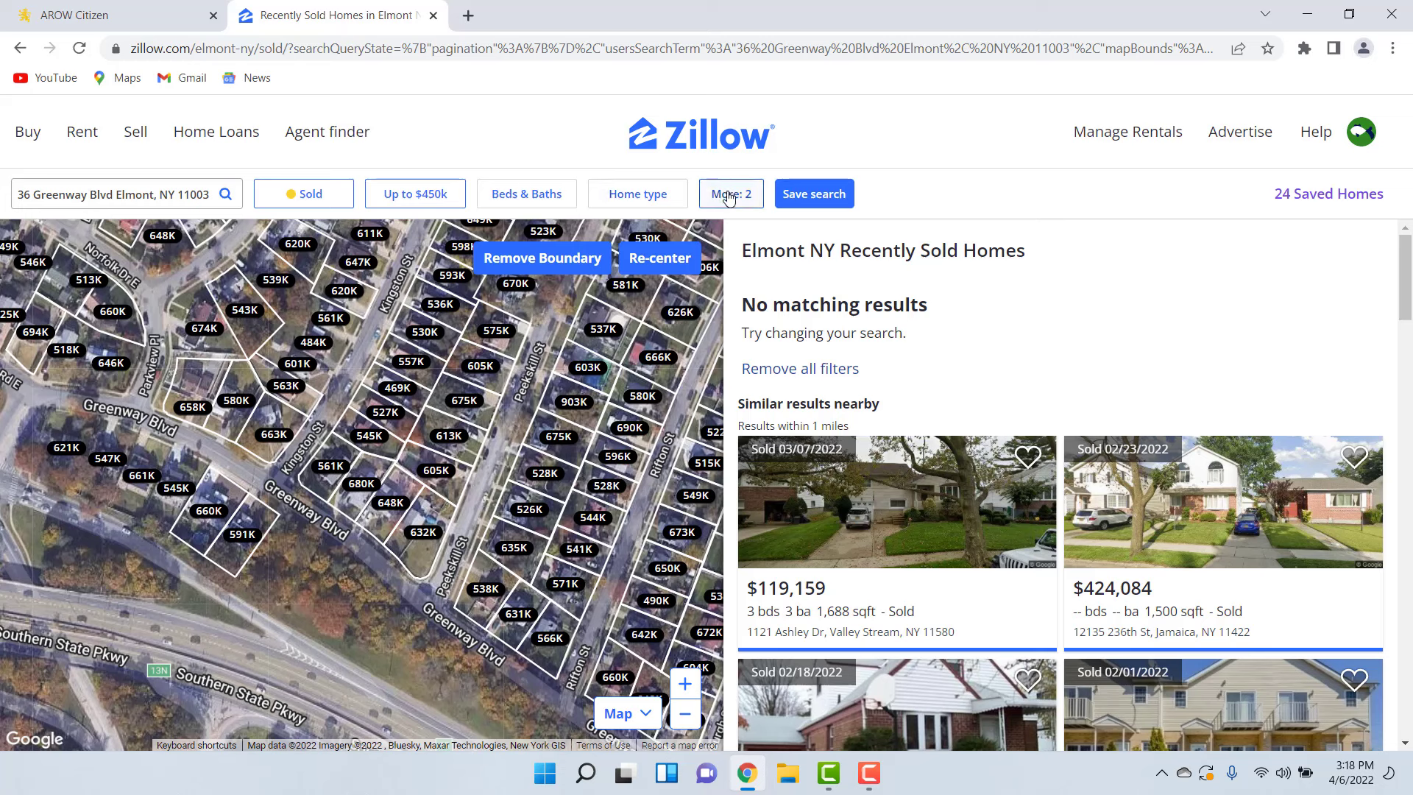
In More filters, set the square footage range to 1,500 minimum and 2,000 maximum.
{"action": "left_click", "coordinate": [729, 196]}
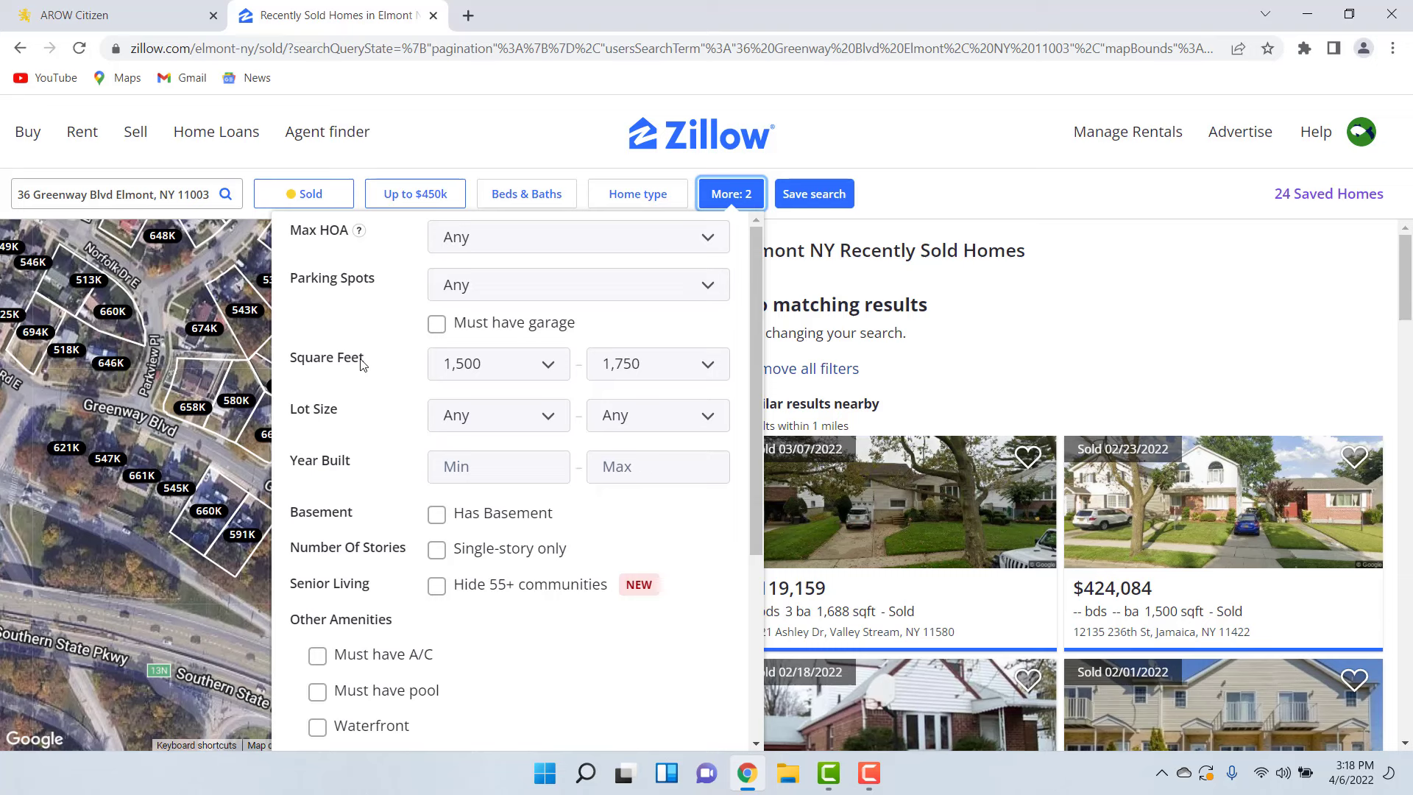
{"action": "left_click", "coordinate": [552, 368]}
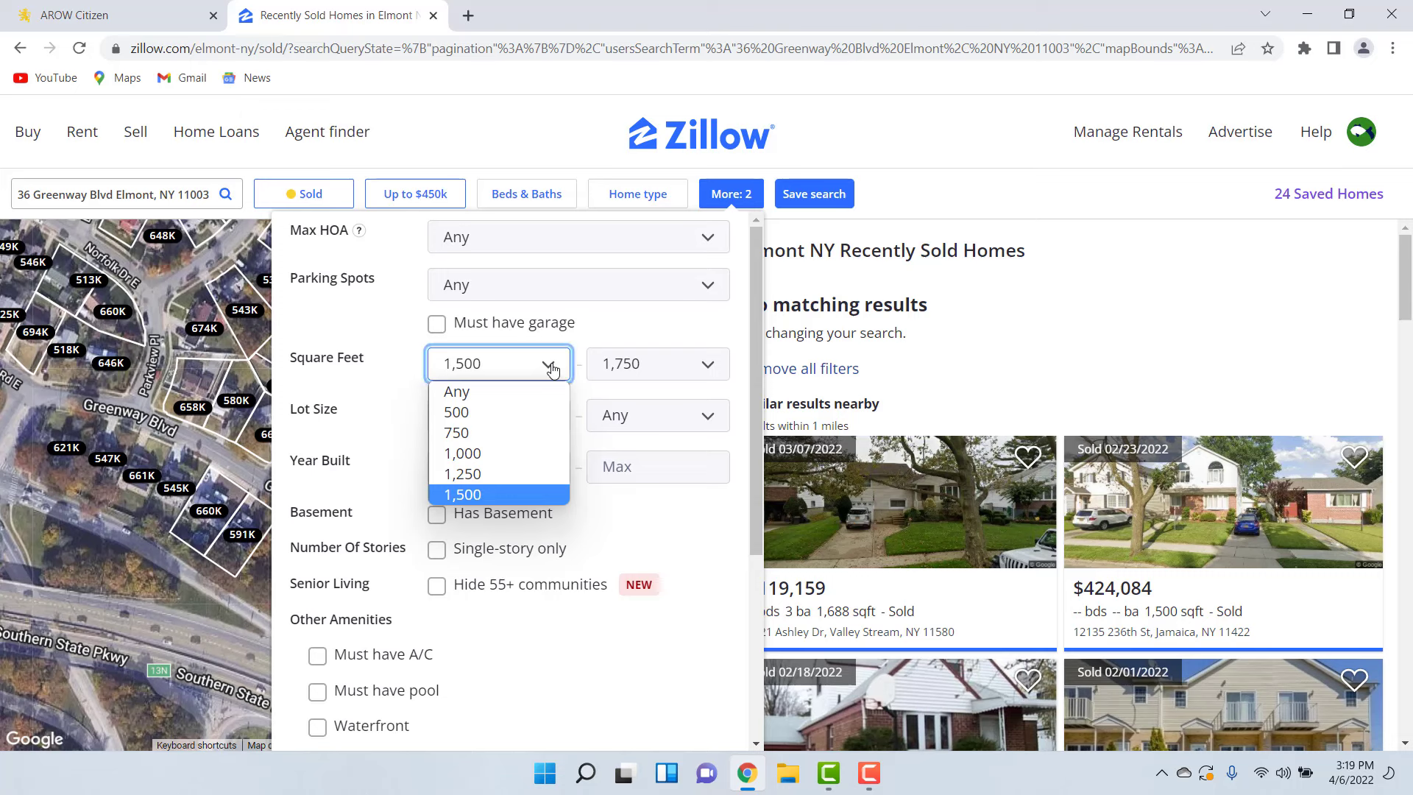
{"action": "left_click", "coordinate": [527, 493]}
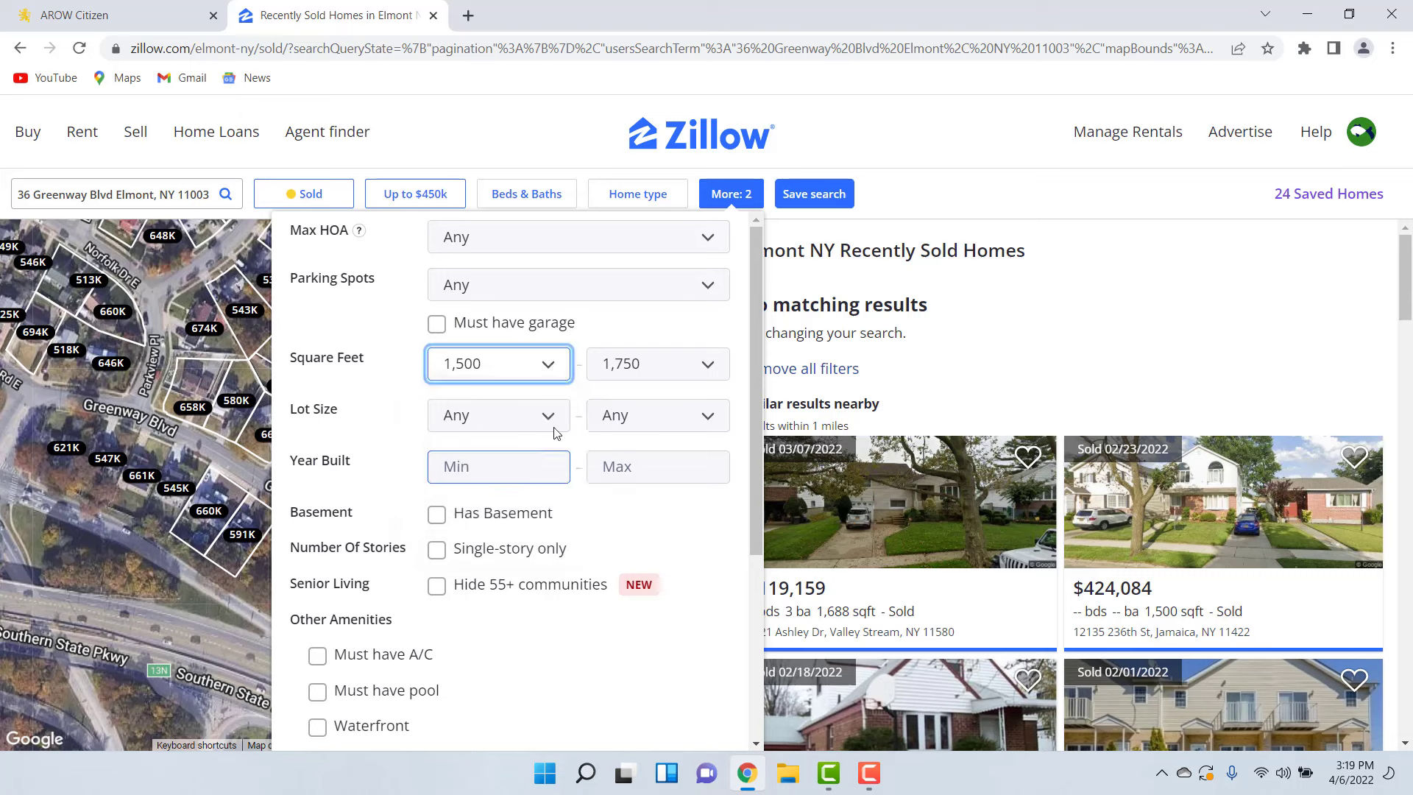
{"action": "left_click", "coordinate": [671, 376]}
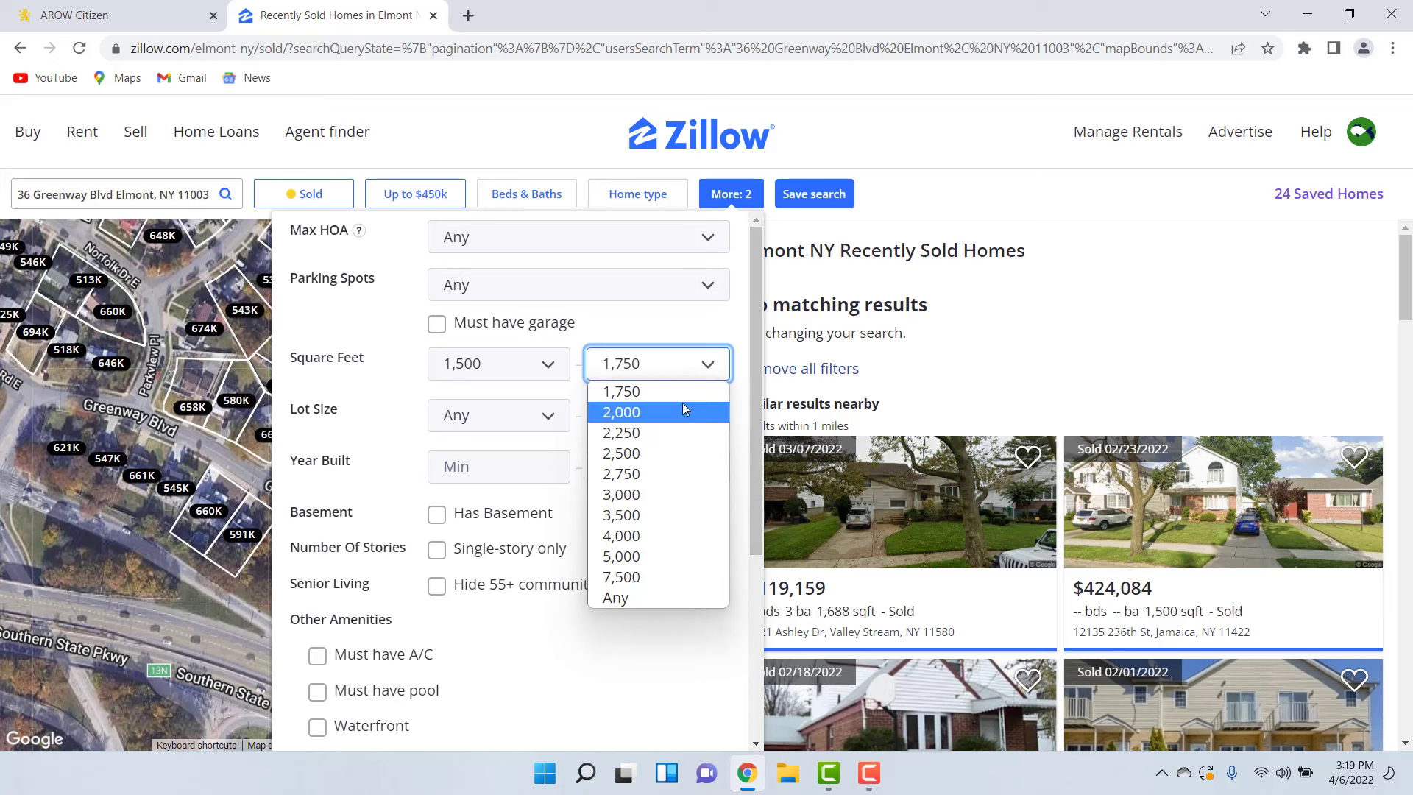
{"action": "left_click", "coordinate": [682, 405]}
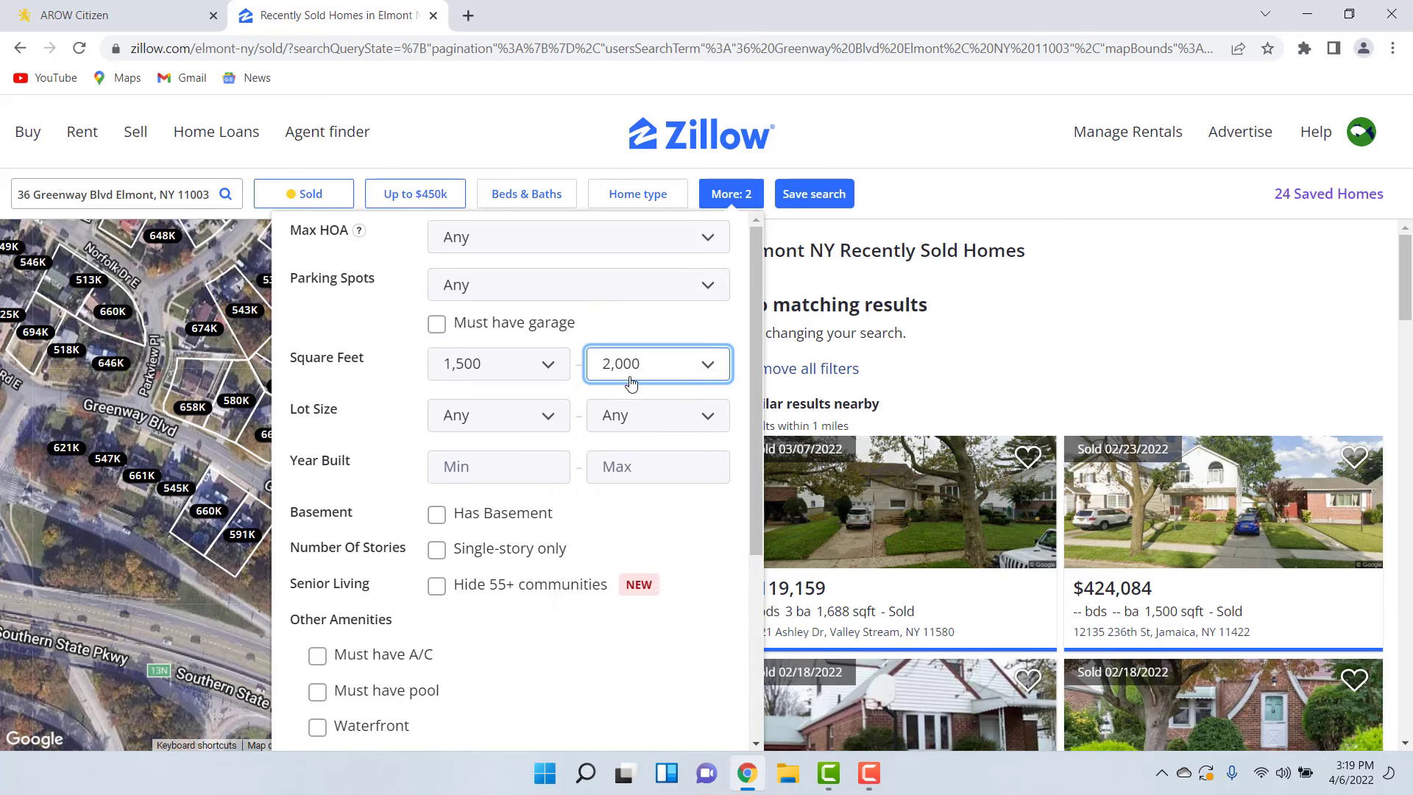
{"action": "left_click", "coordinate": [646, 376]}
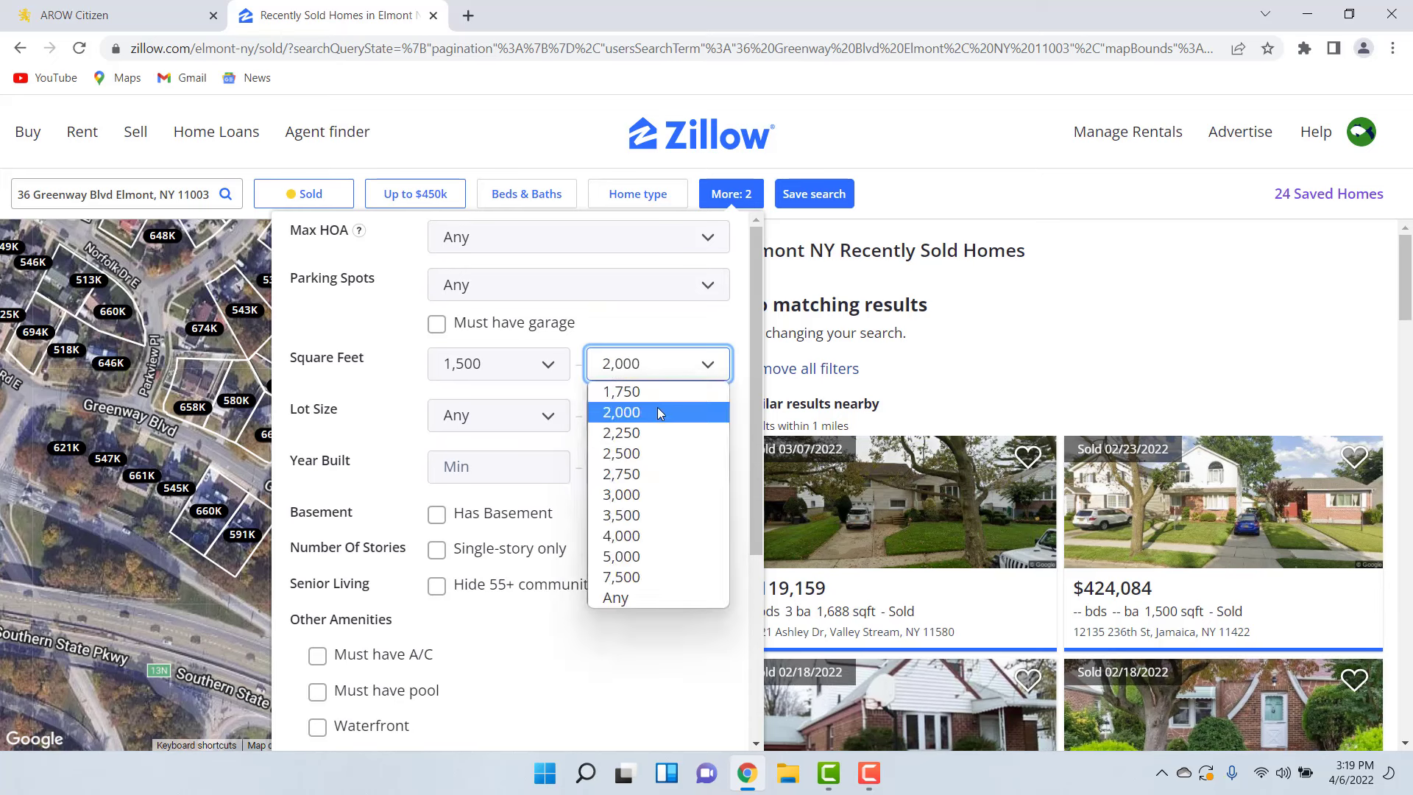
{"action": "left_click", "coordinate": [657, 412]}
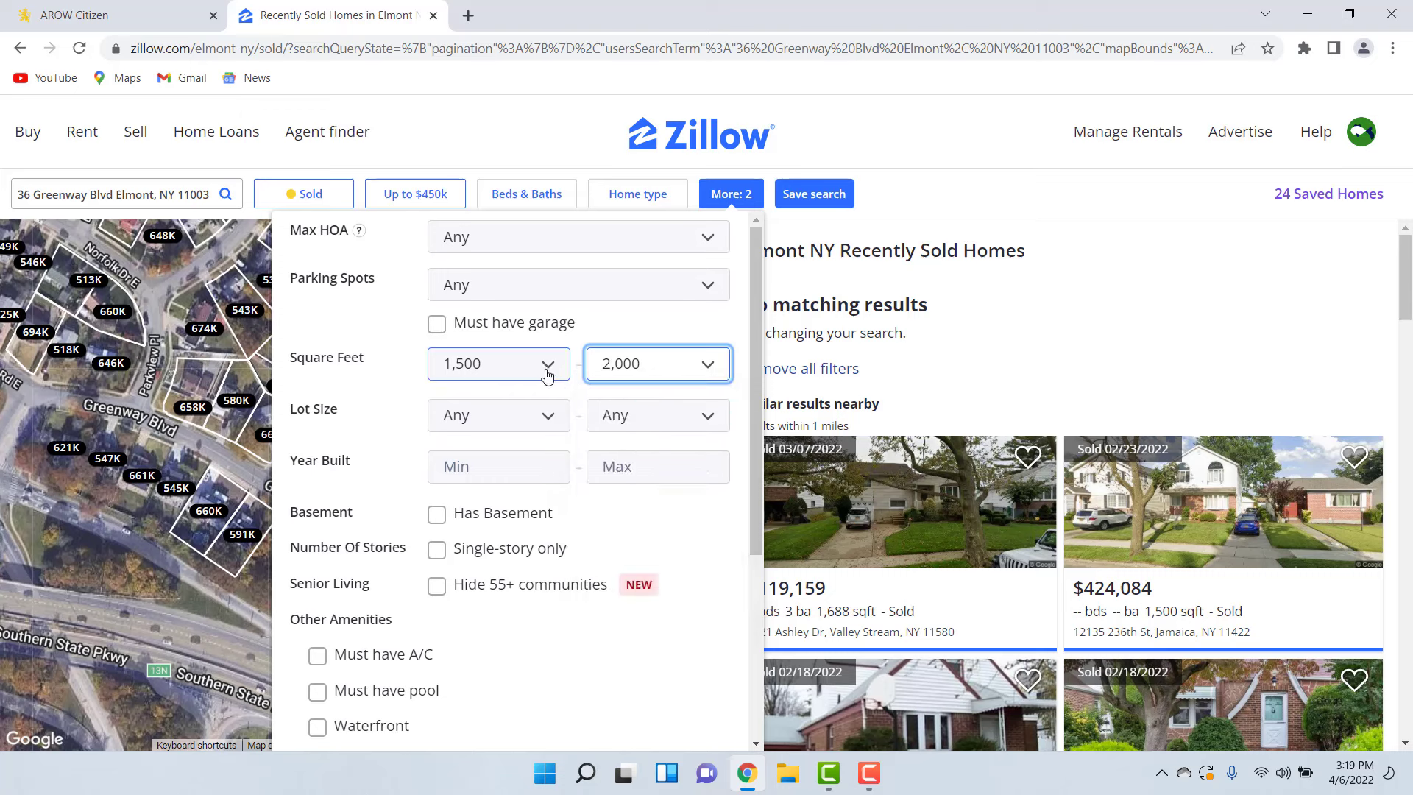
{"action": "double_click", "coordinate": [547, 375]}
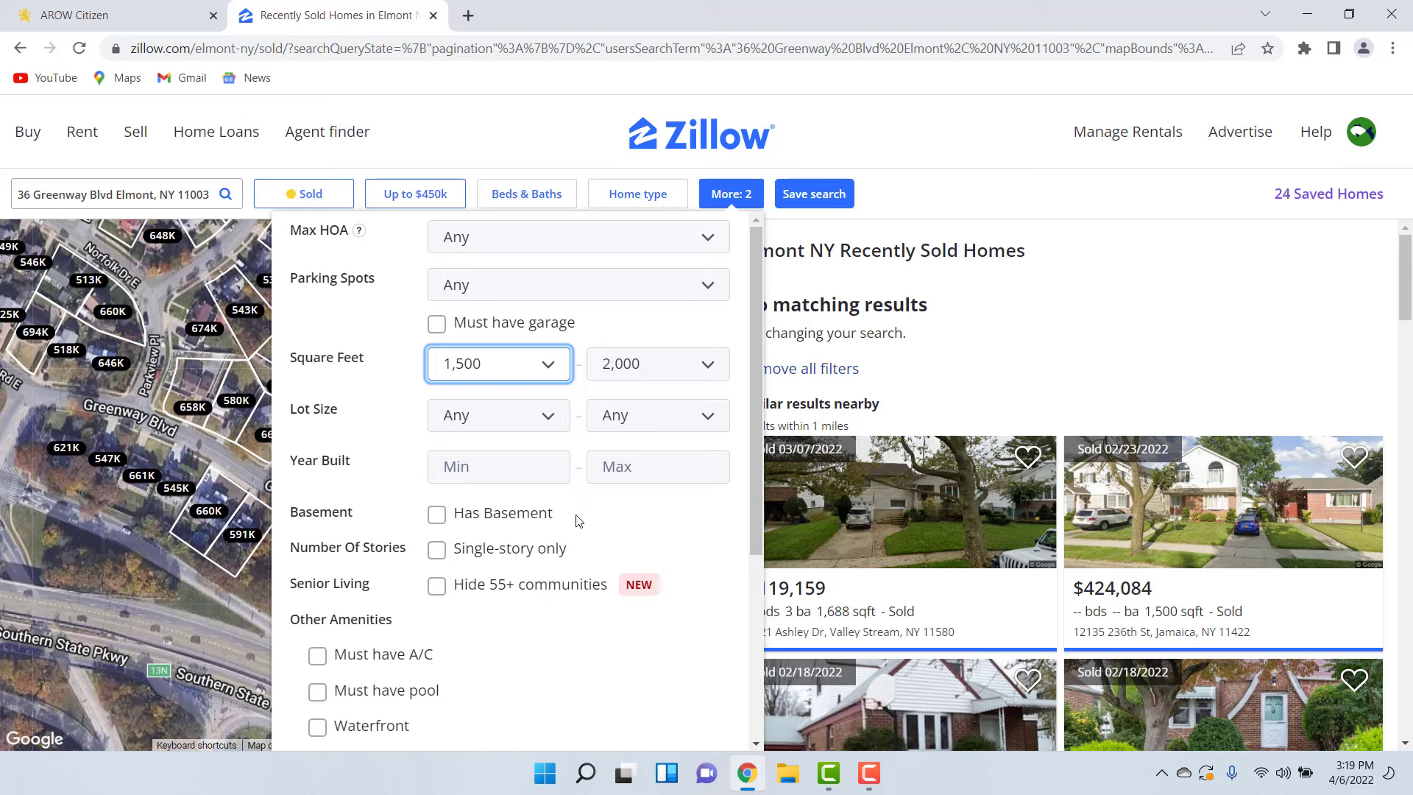
Set Sold In Last to 24 months and apply the More filters.
{"action": "scroll", "coordinate": [576, 522], "scroll_direction": "down", "scroll_amount": 1}
{"action": "scroll", "coordinate": [576, 522], "scroll_direction": "down", "scroll_amount": 3}
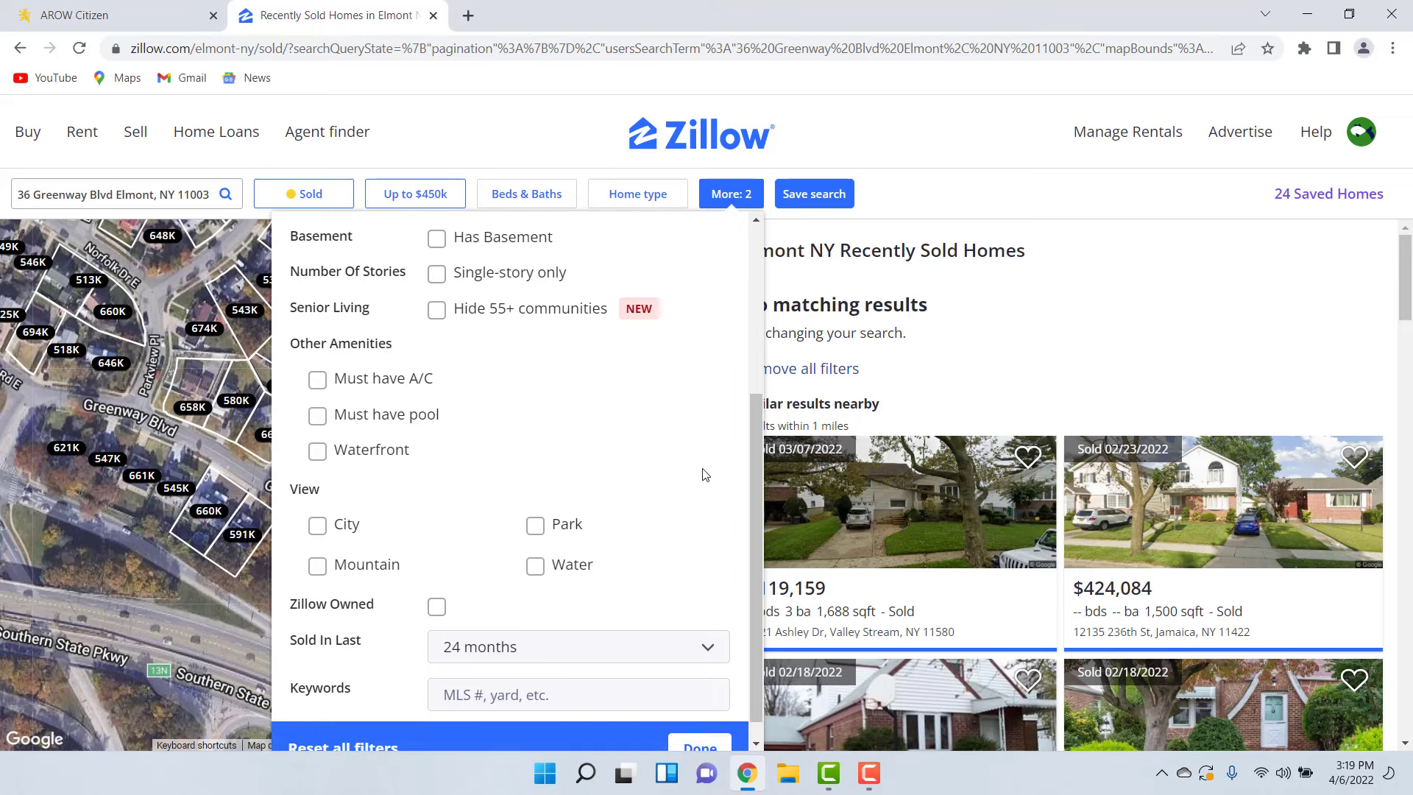
{"action": "scroll", "coordinate": [758, 471], "scroll_direction": "down", "scroll_amount": 1}
{"action": "scroll", "coordinate": [755, 484], "scroll_direction": "down", "scroll_amount": 1}
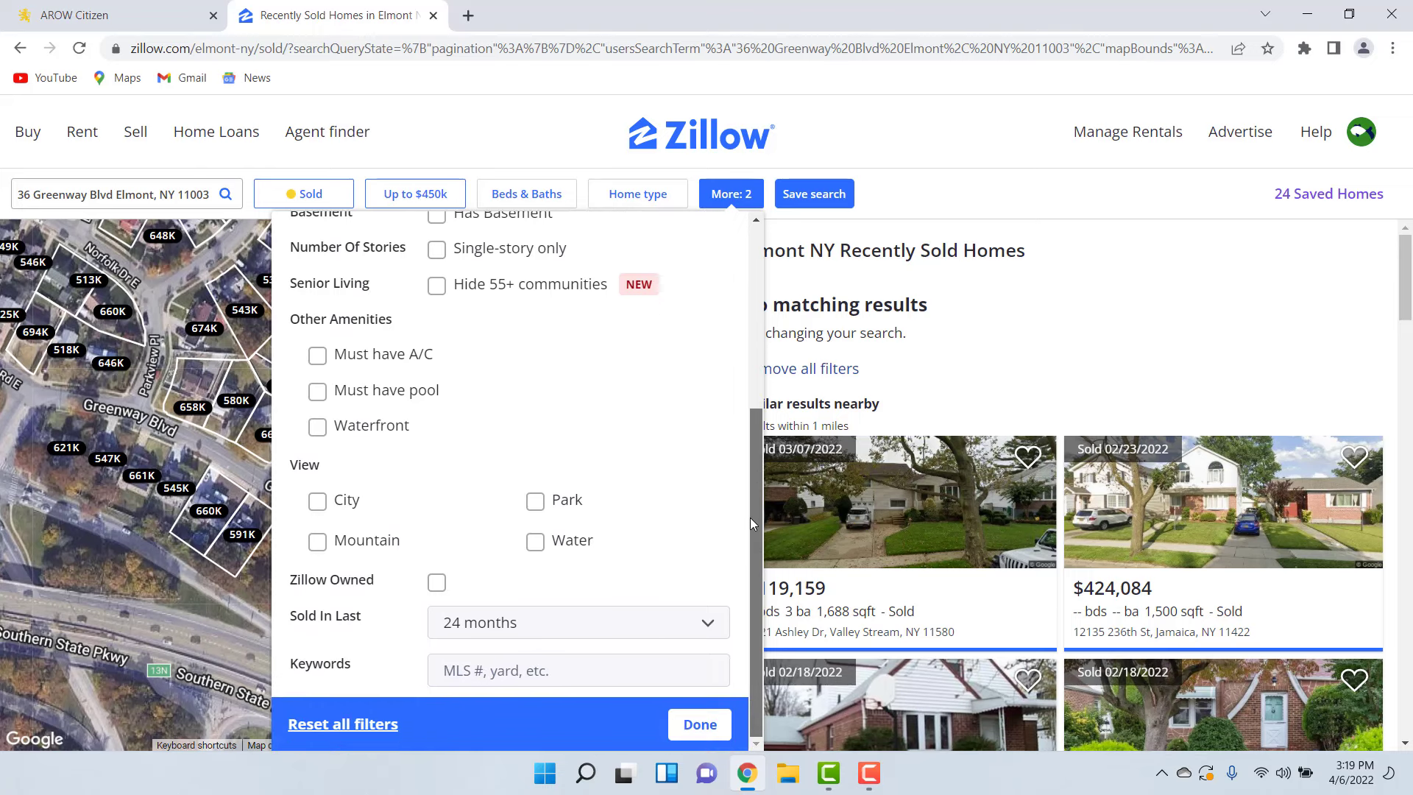
{"action": "left_click", "coordinate": [707, 635]}
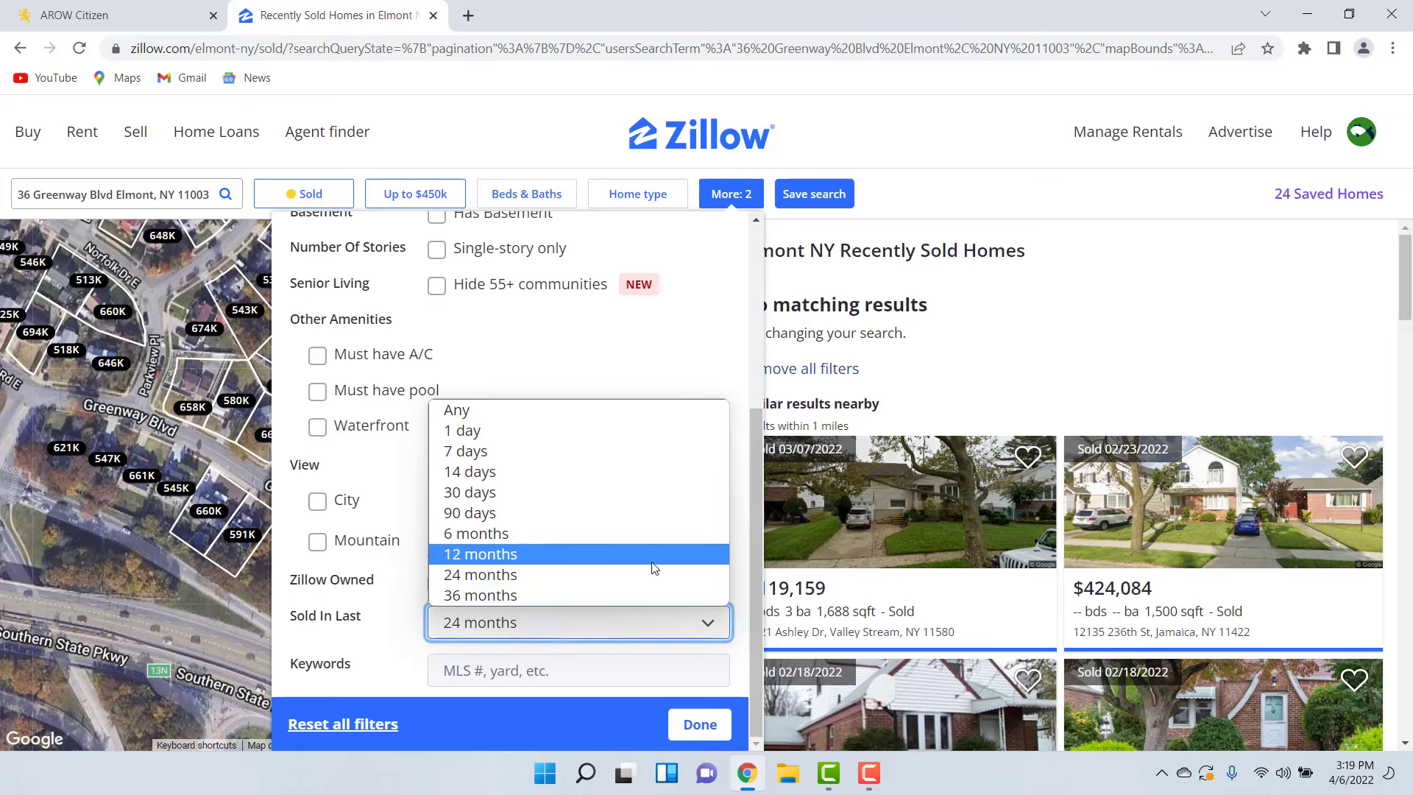
{"action": "left_click", "coordinate": [651, 574]}
{"action": "left_click", "coordinate": [699, 615]}
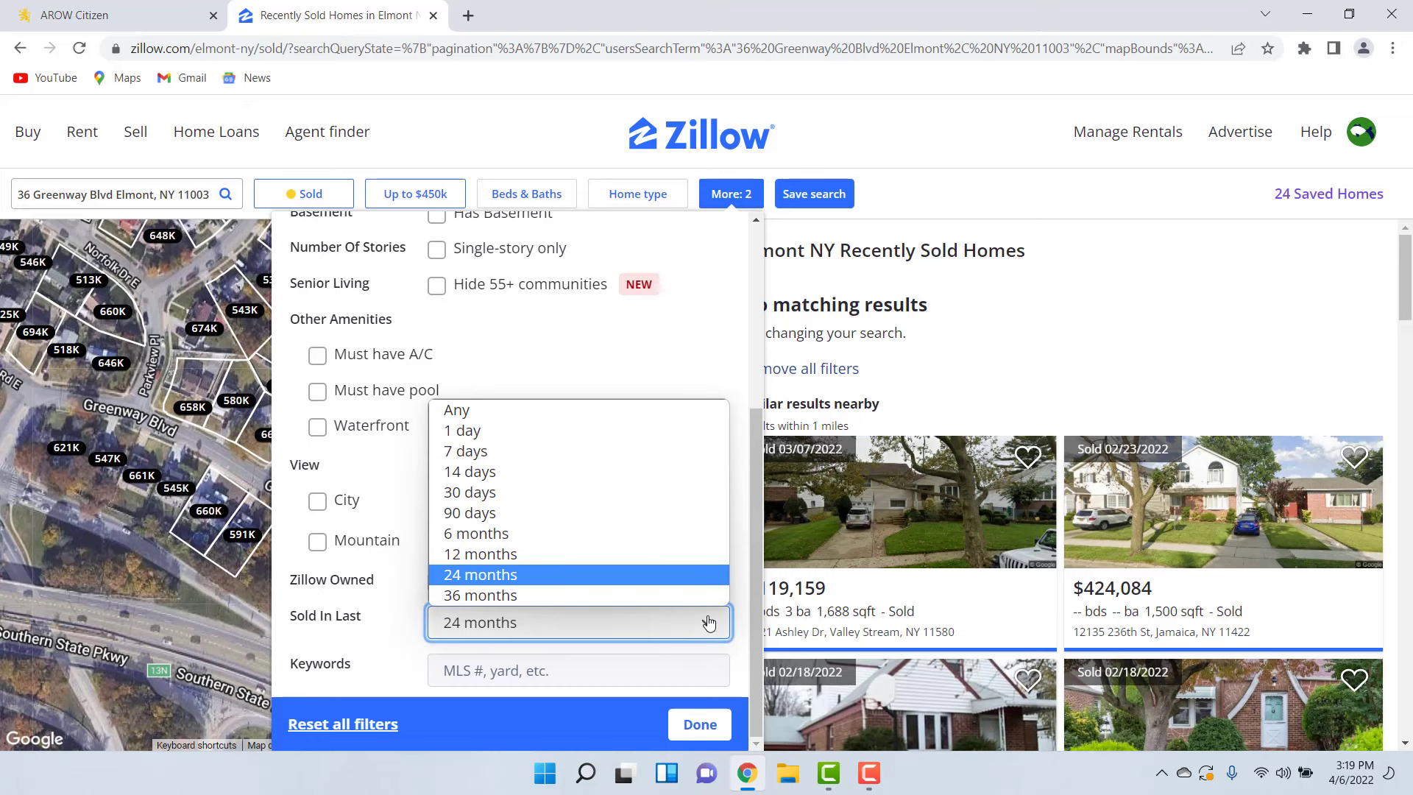
{"action": "left_click", "coordinate": [657, 583]}
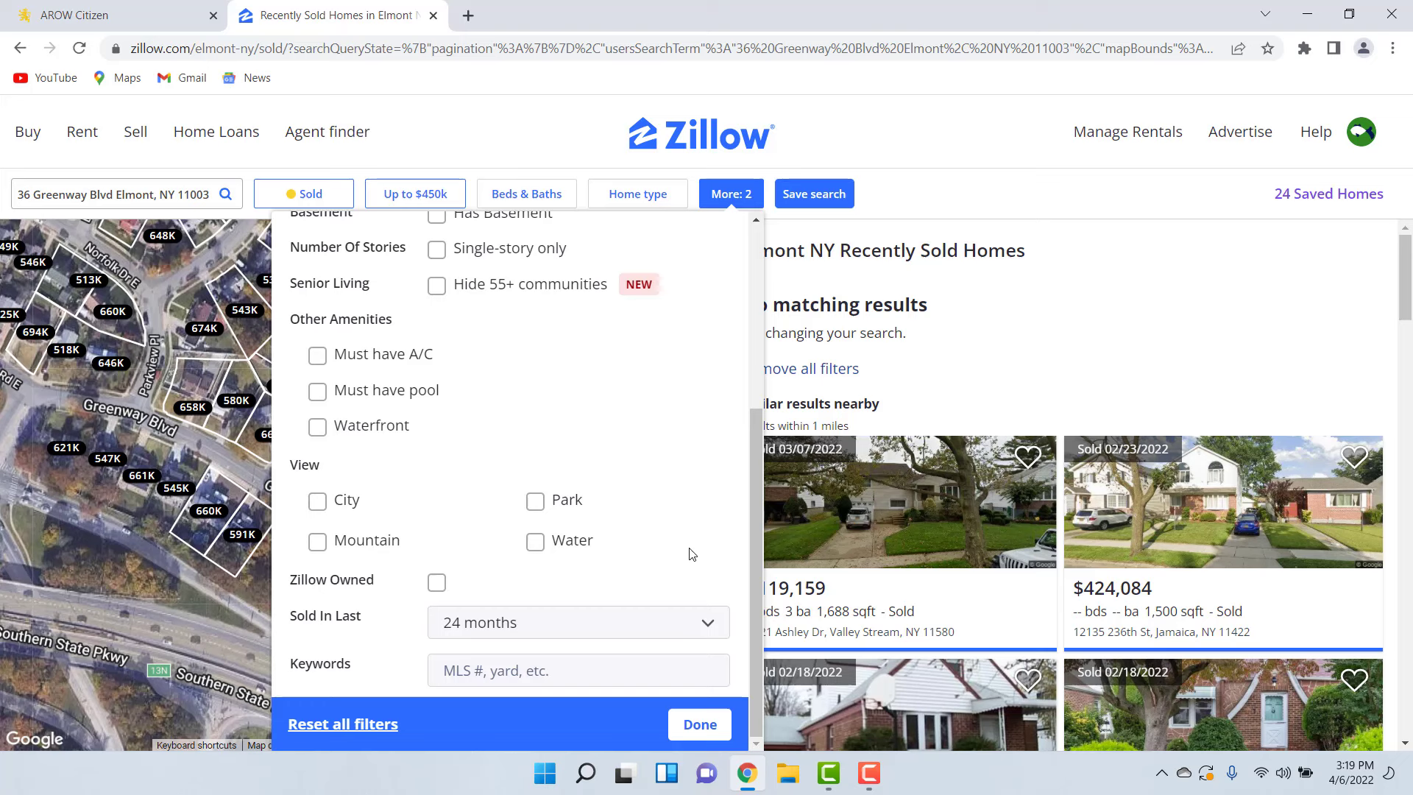
{"action": "left_click", "coordinate": [699, 623]}
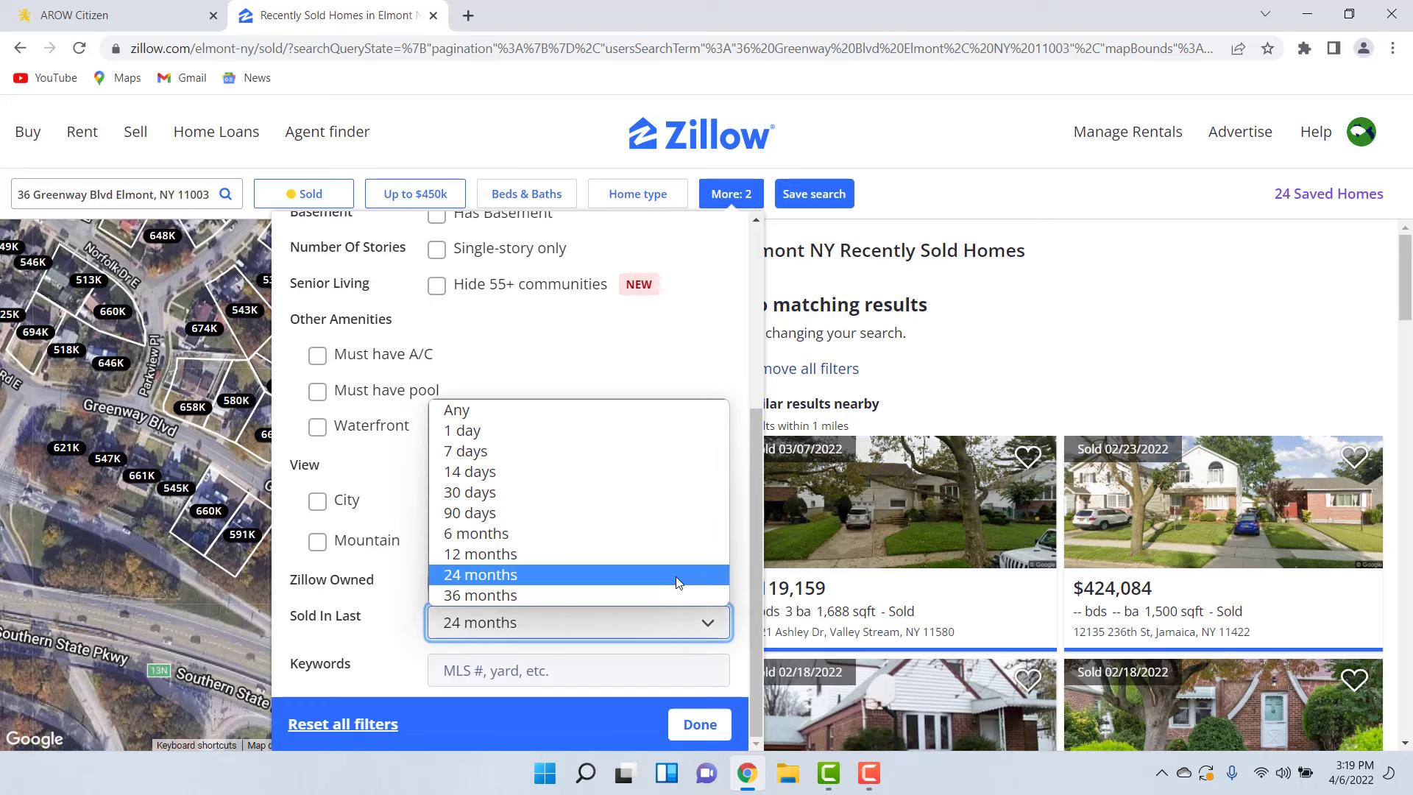
{"action": "left_click", "coordinate": [676, 554]}
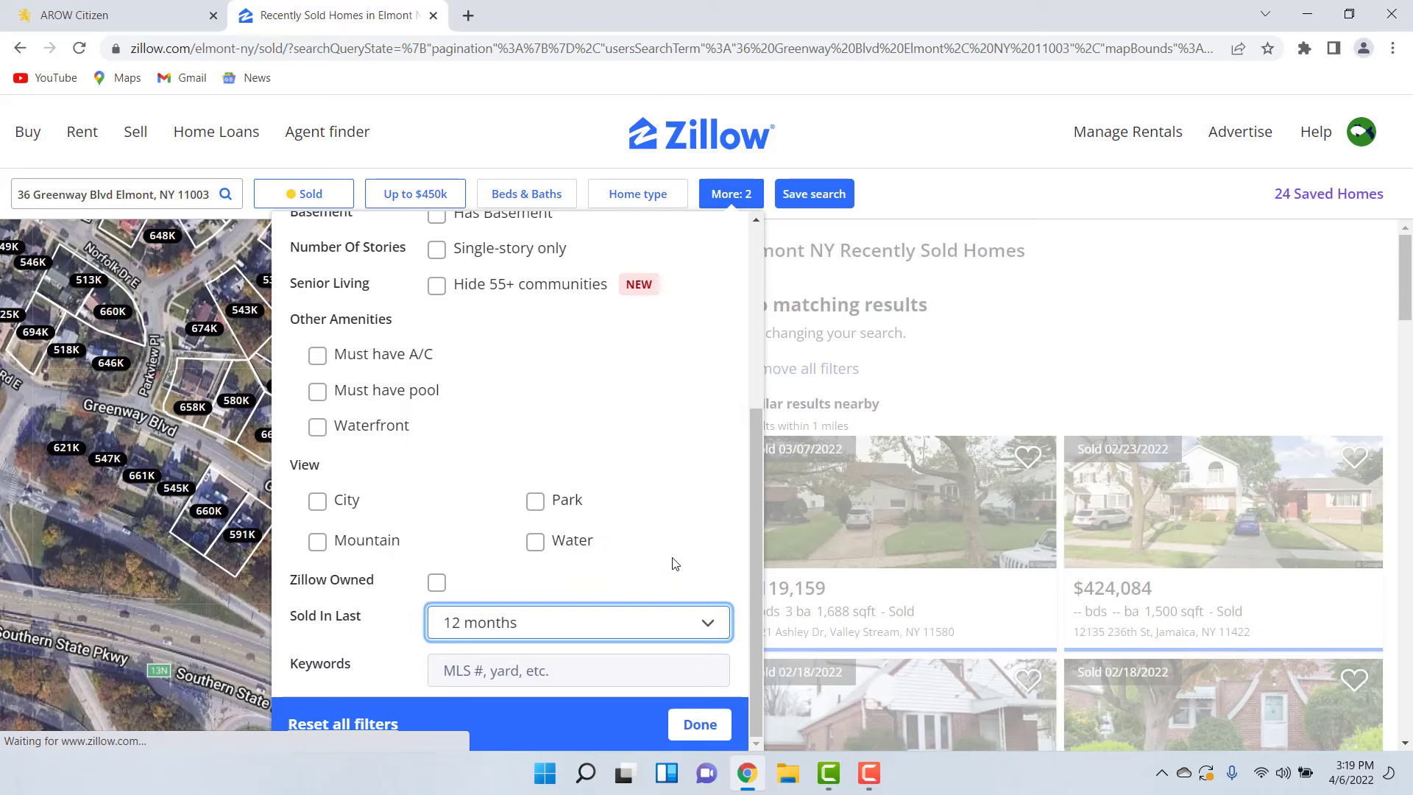
{"action": "left_click", "coordinate": [703, 622]}
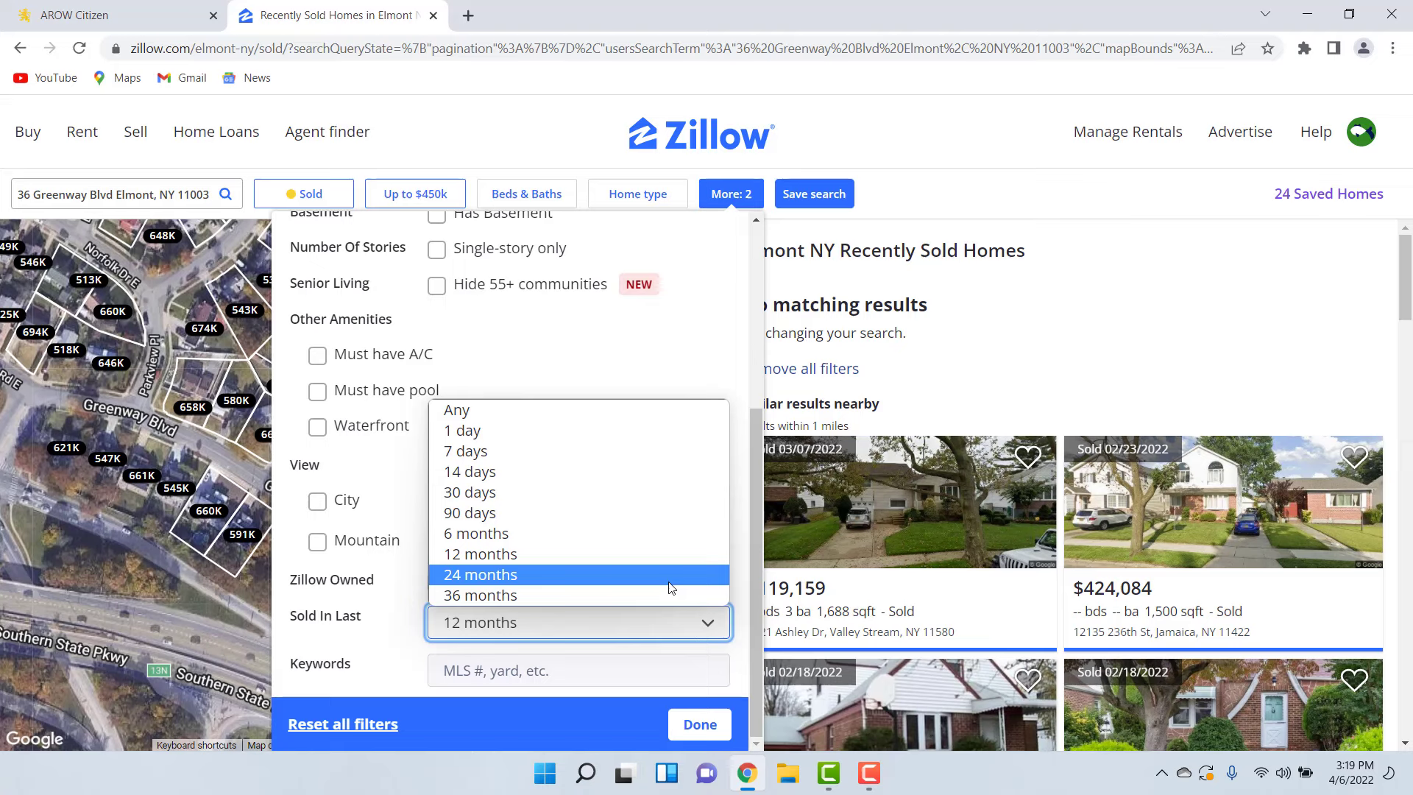
{"action": "left_click", "coordinate": [670, 578]}
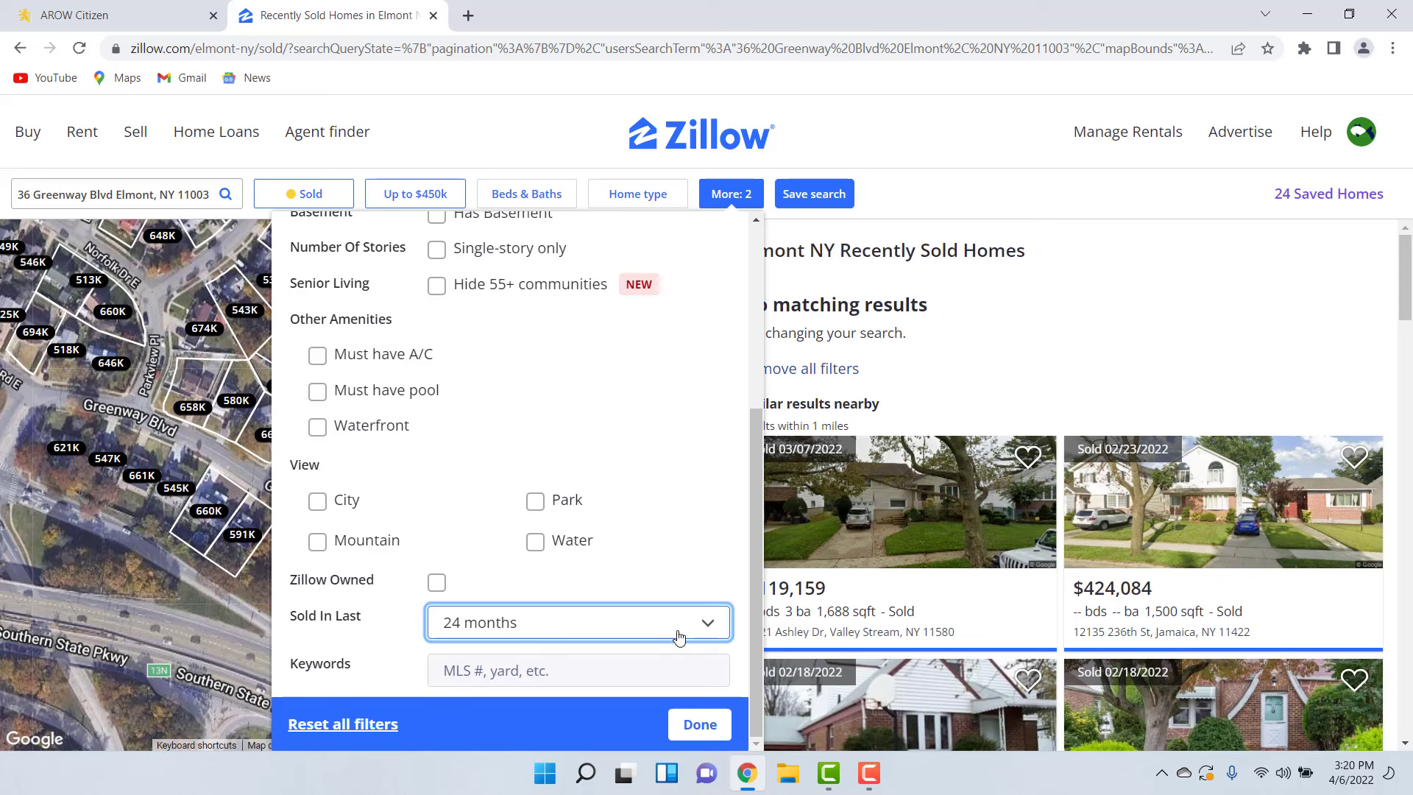
{"action": "left_click", "coordinate": [700, 726]}
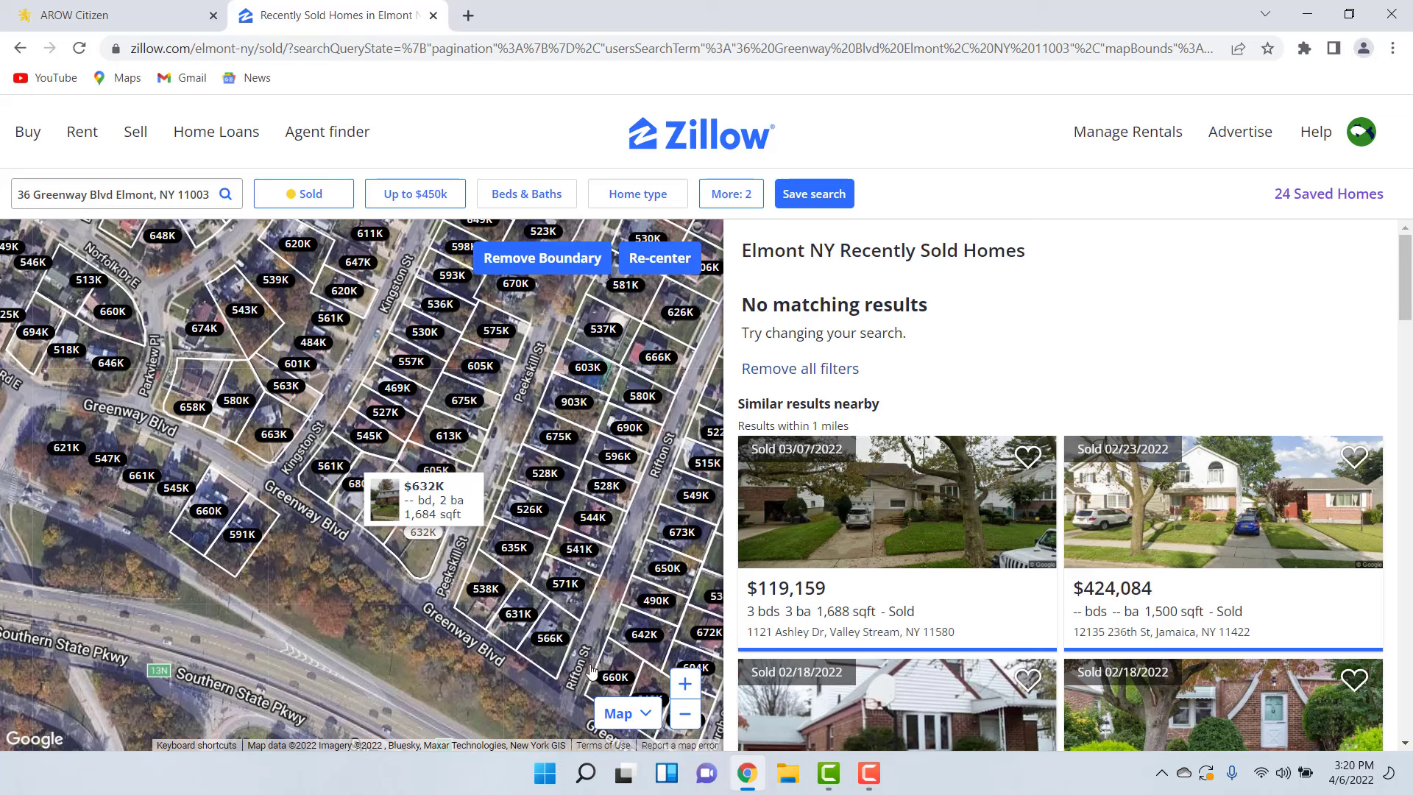
Zoom out and pan the map to center Elmont's boundary, listing 14 sold homes.
{"action": "left_click", "coordinate": [689, 722]}
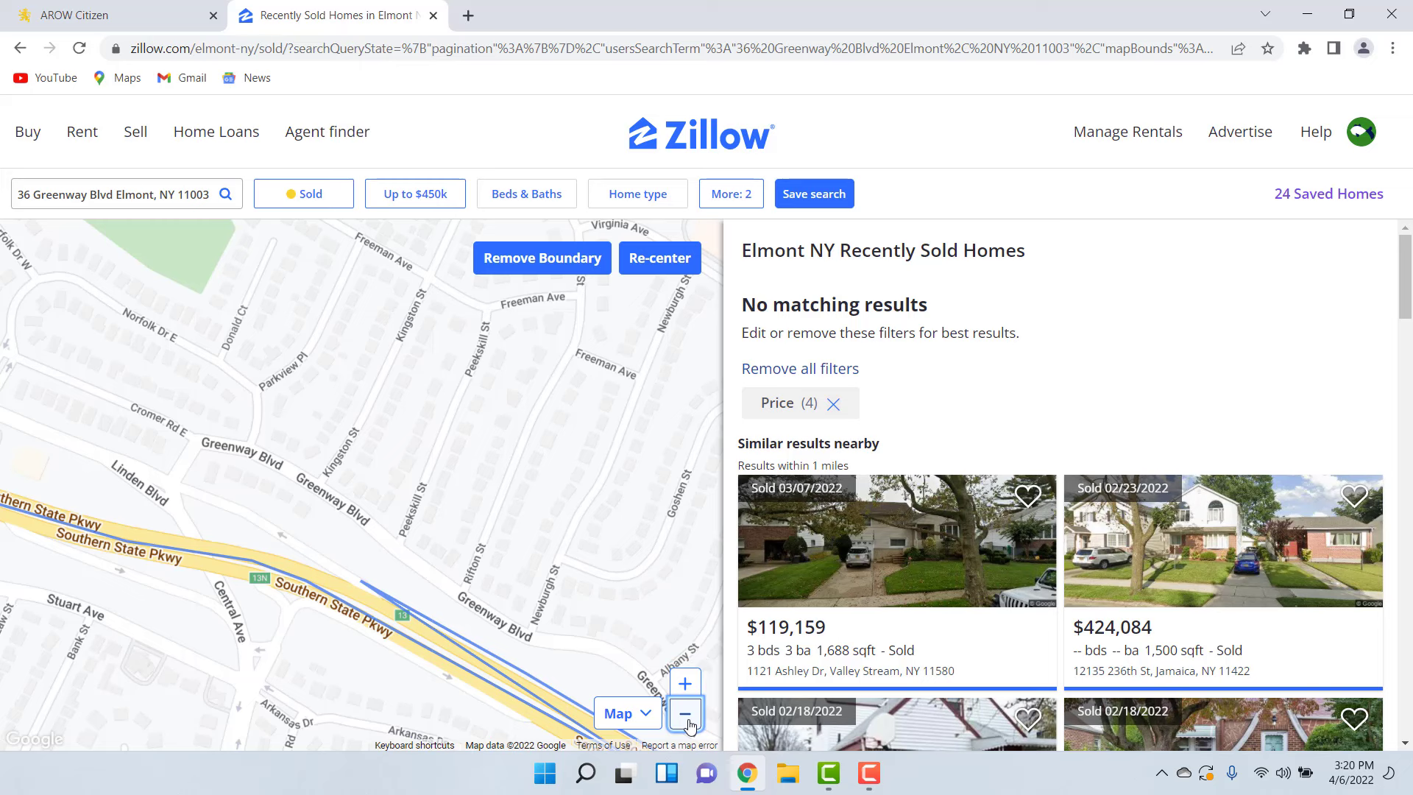
{"action": "left_click", "coordinate": [689, 723]}
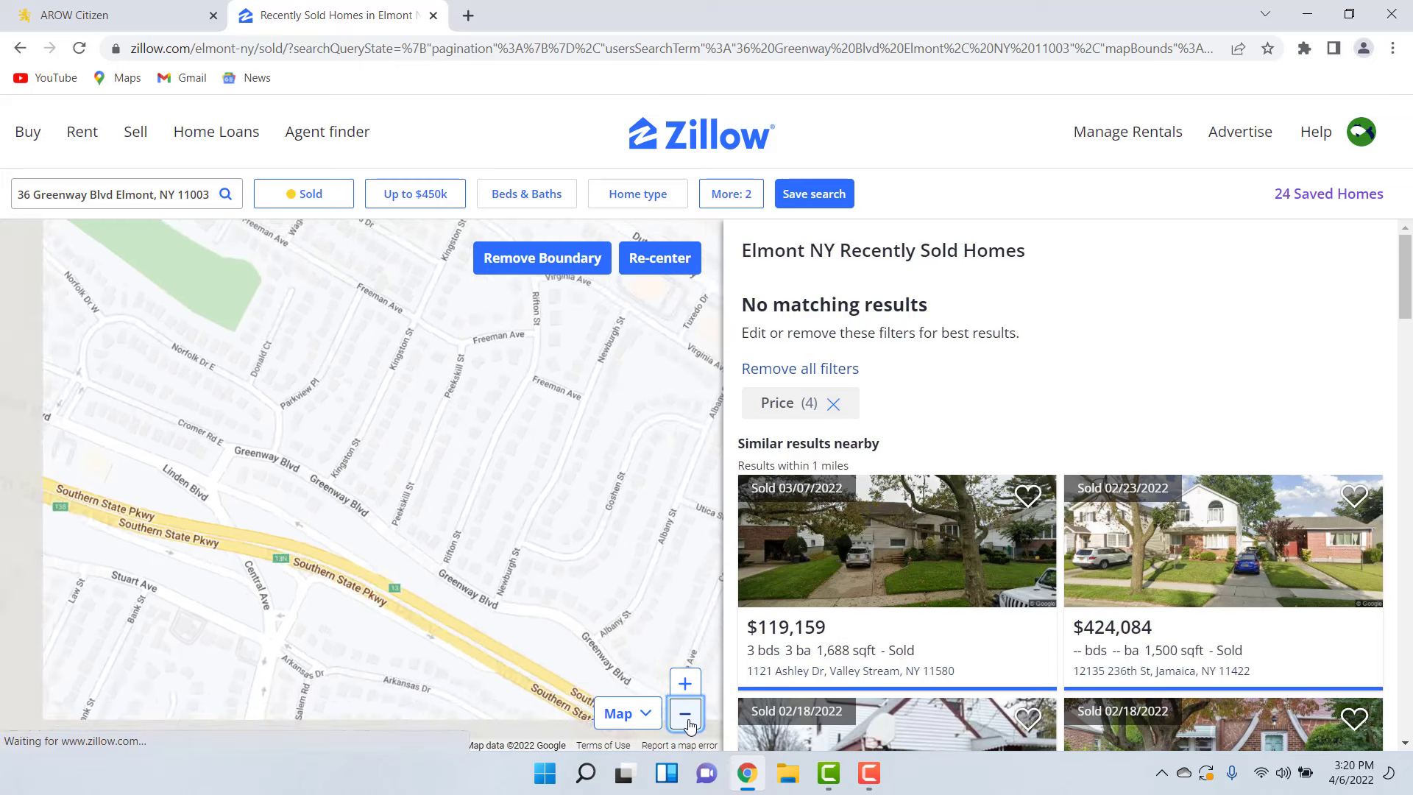
{"action": "left_click_drag", "start_coordinate": [615, 559], "coordinate": [585, 611]}
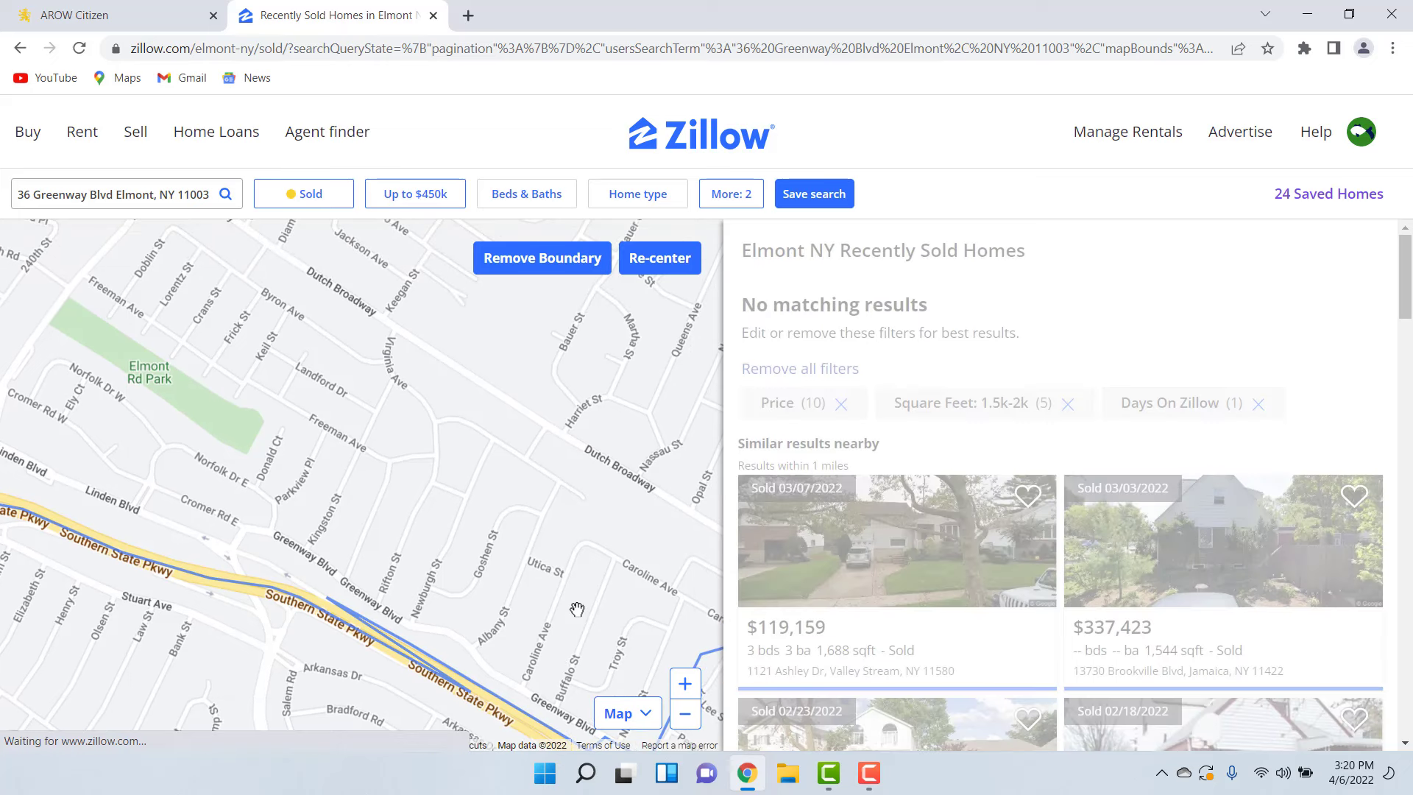
{"action": "left_click", "coordinate": [685, 720]}
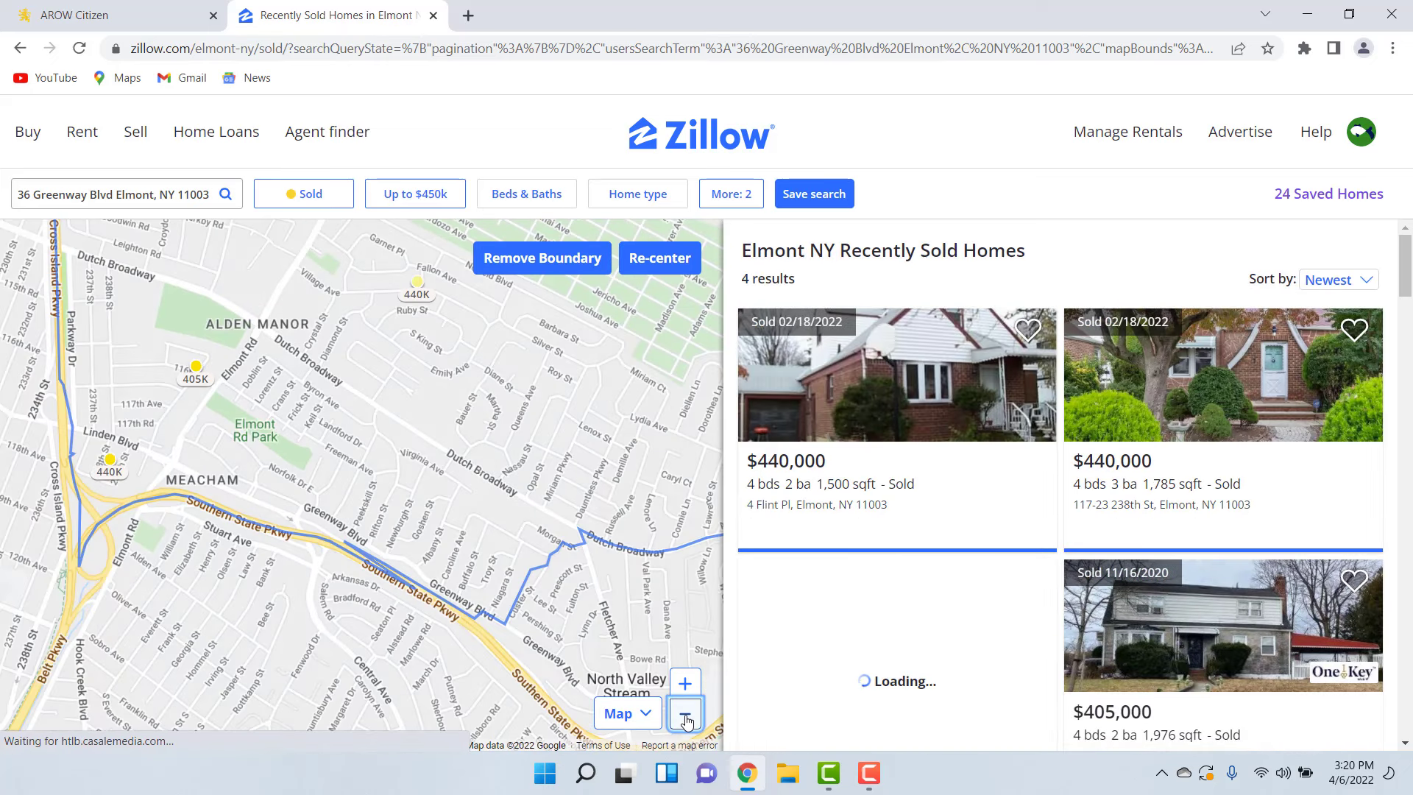
{"action": "left_click", "coordinate": [685, 720]}
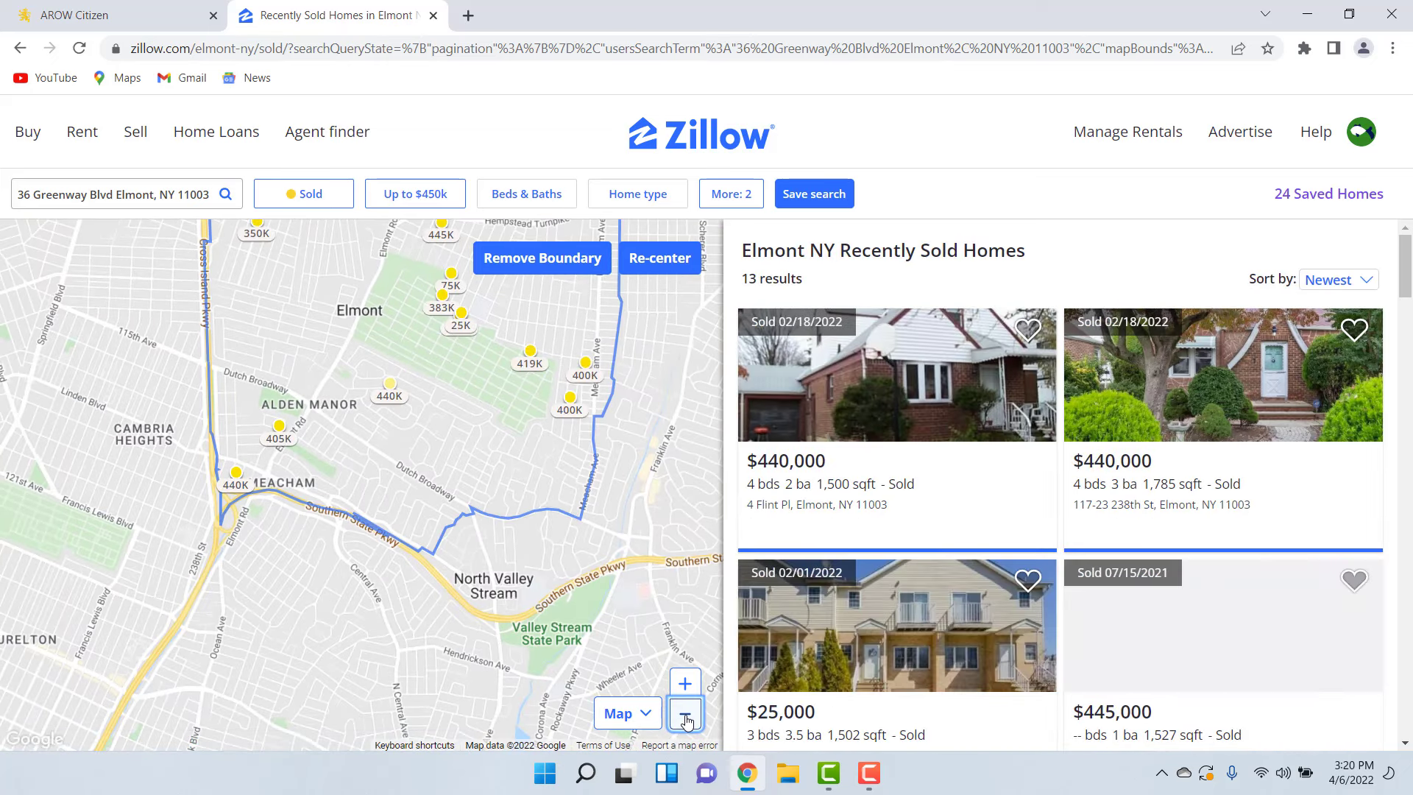
{"action": "left_click_drag", "start_coordinate": [577, 593], "coordinate": [549, 654]}
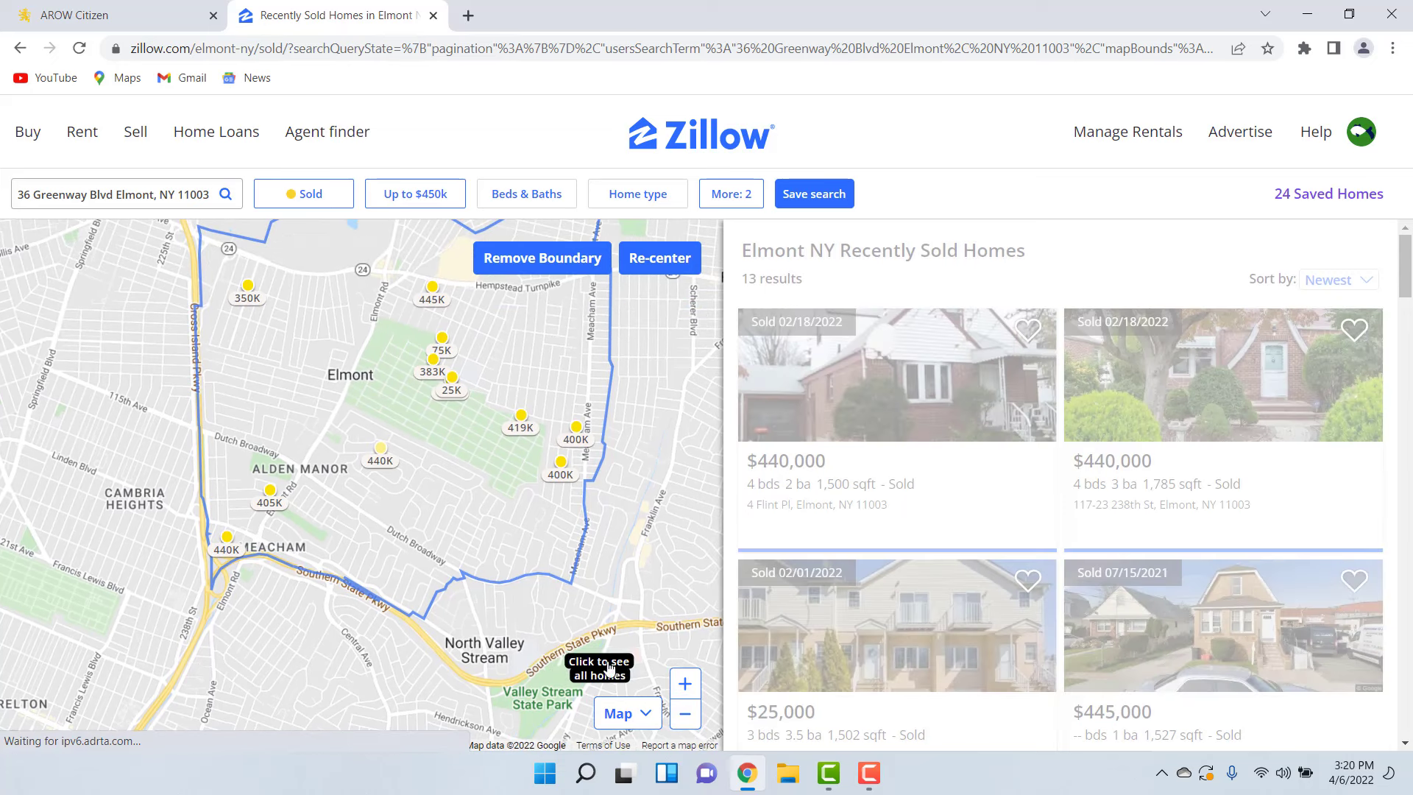
{"action": "left_click", "coordinate": [688, 719]}
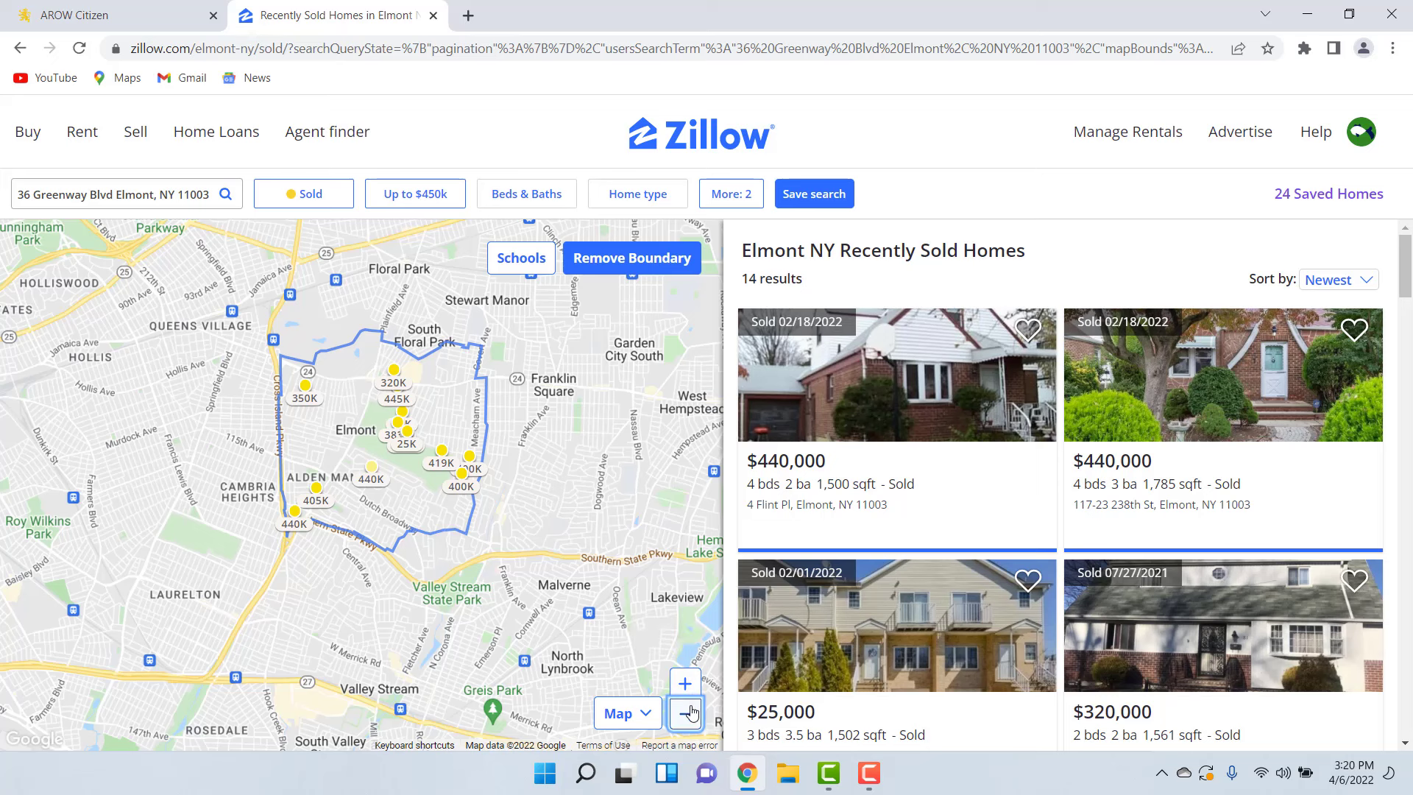
{"action": "left_click_drag", "start_coordinate": [520, 527], "coordinate": [611, 563]}
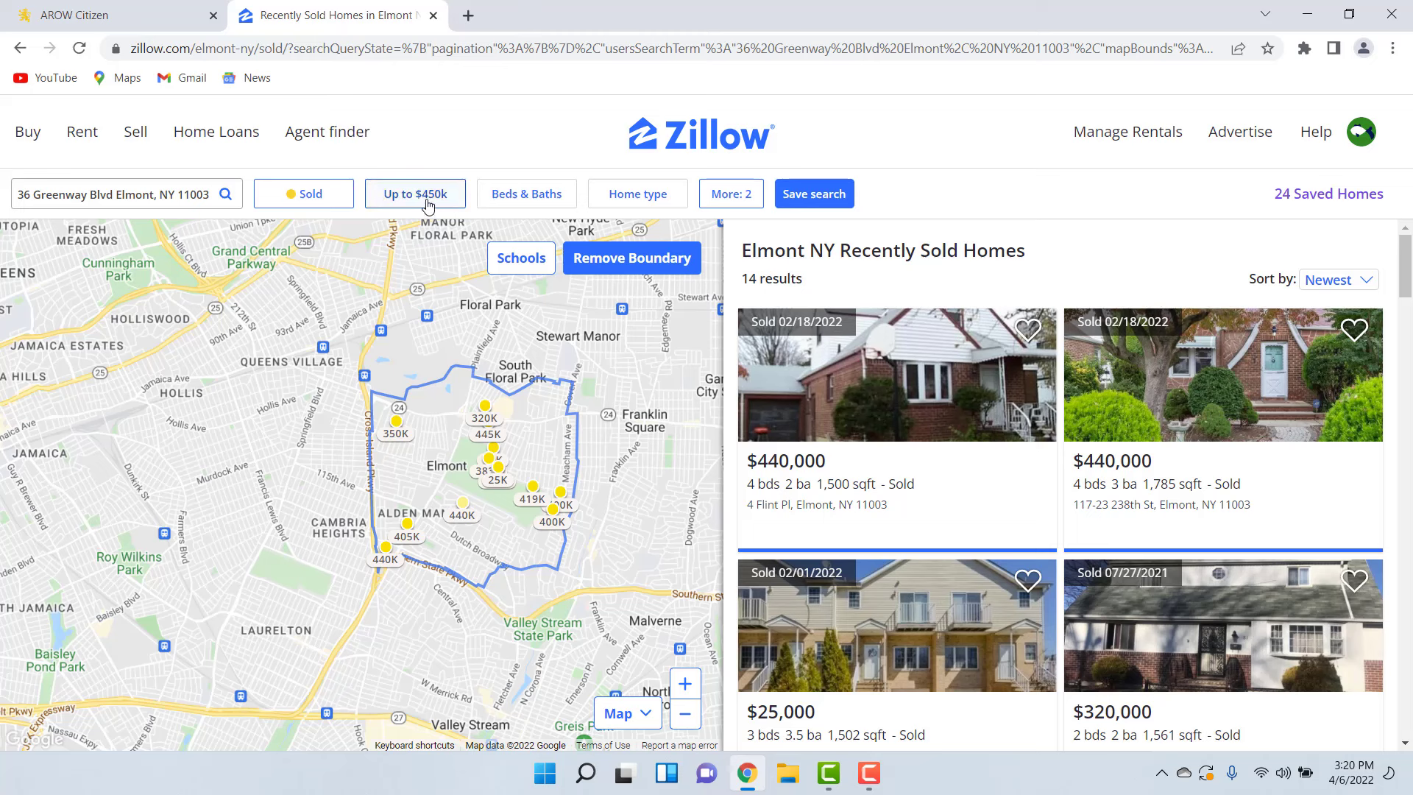
Leave the Up to $450k price filter unchanged and zoom the map toward Greenway Blvd's 5 sales.
{"action": "left_click", "coordinate": [428, 204]}
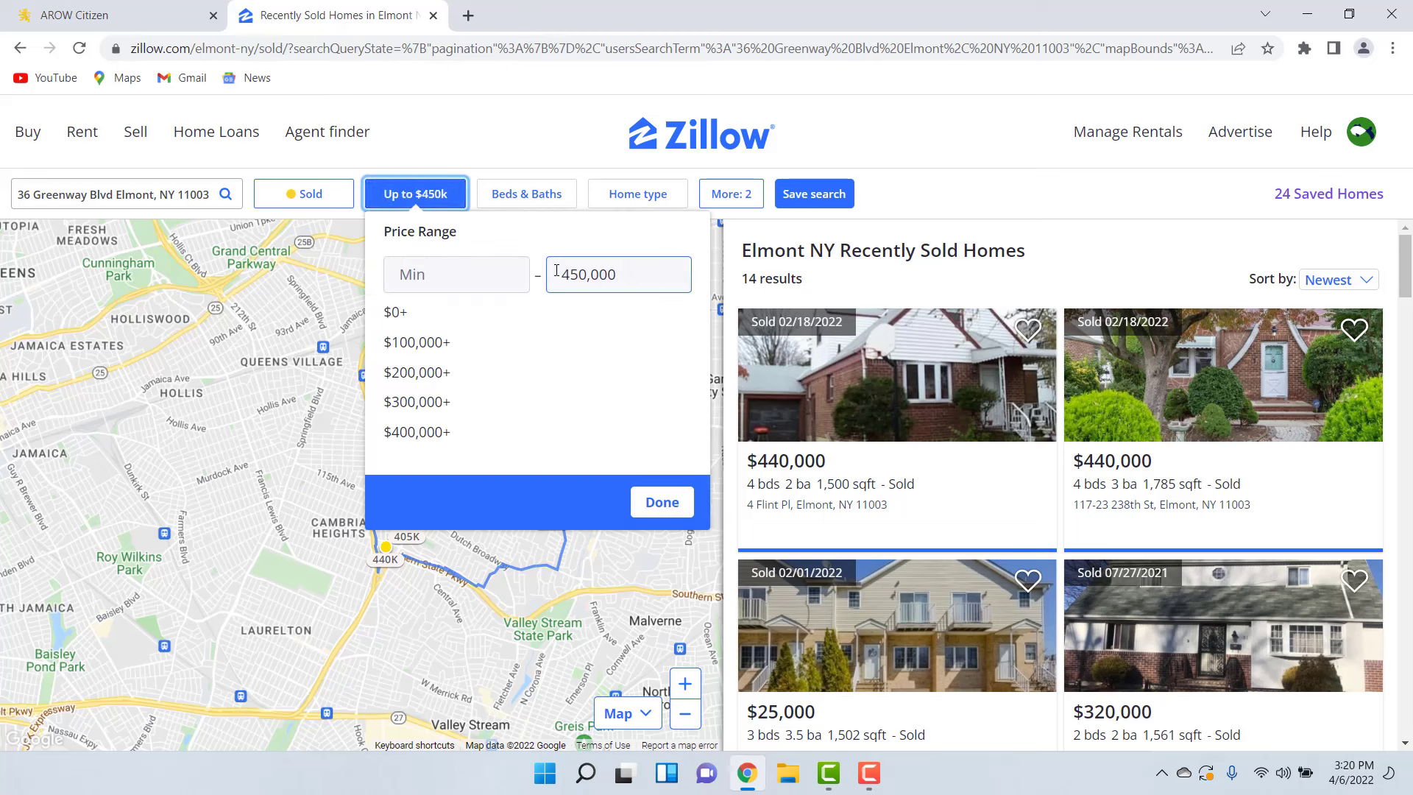
{"action": "left_click", "coordinate": [564, 150]}
{"action": "scroll", "coordinate": [575, 524], "scroll_direction": "up", "scroll_amount": 1}
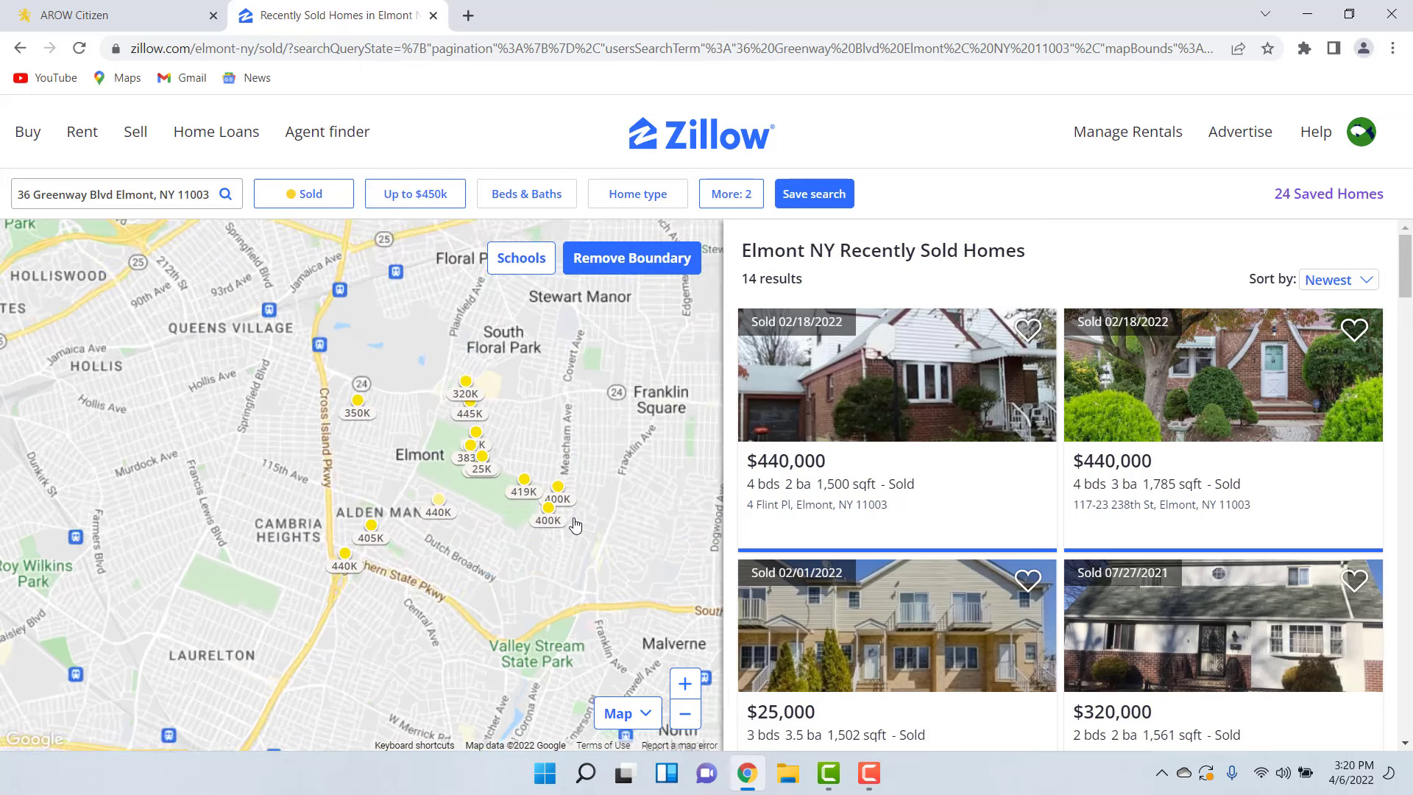
{"action": "scroll", "coordinate": [576, 525], "scroll_direction": "up", "scroll_amount": 2}
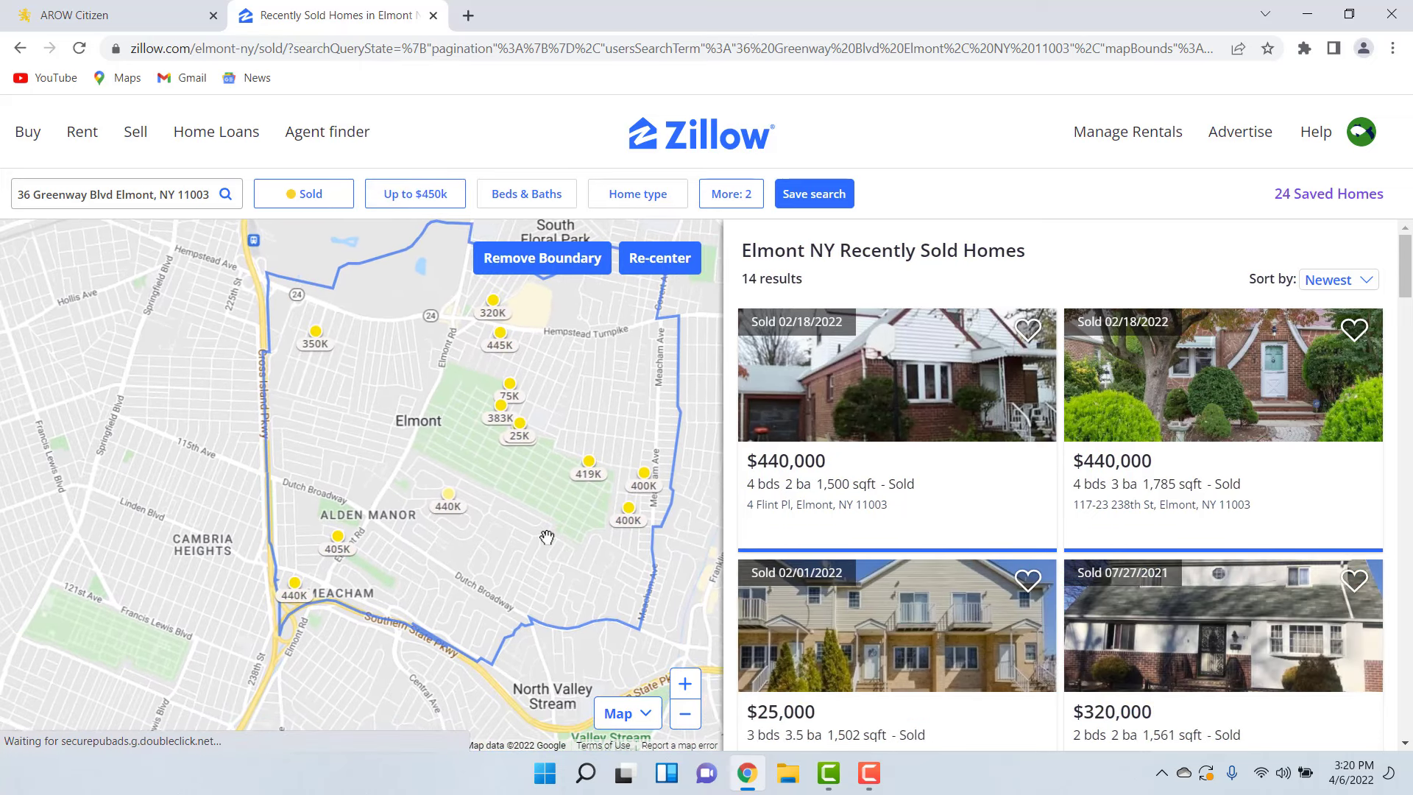
{"action": "left_click_drag", "start_coordinate": [547, 537], "coordinate": [562, 555]}
{"action": "left_click_drag", "start_coordinate": [495, 589], "coordinate": [456, 565]}
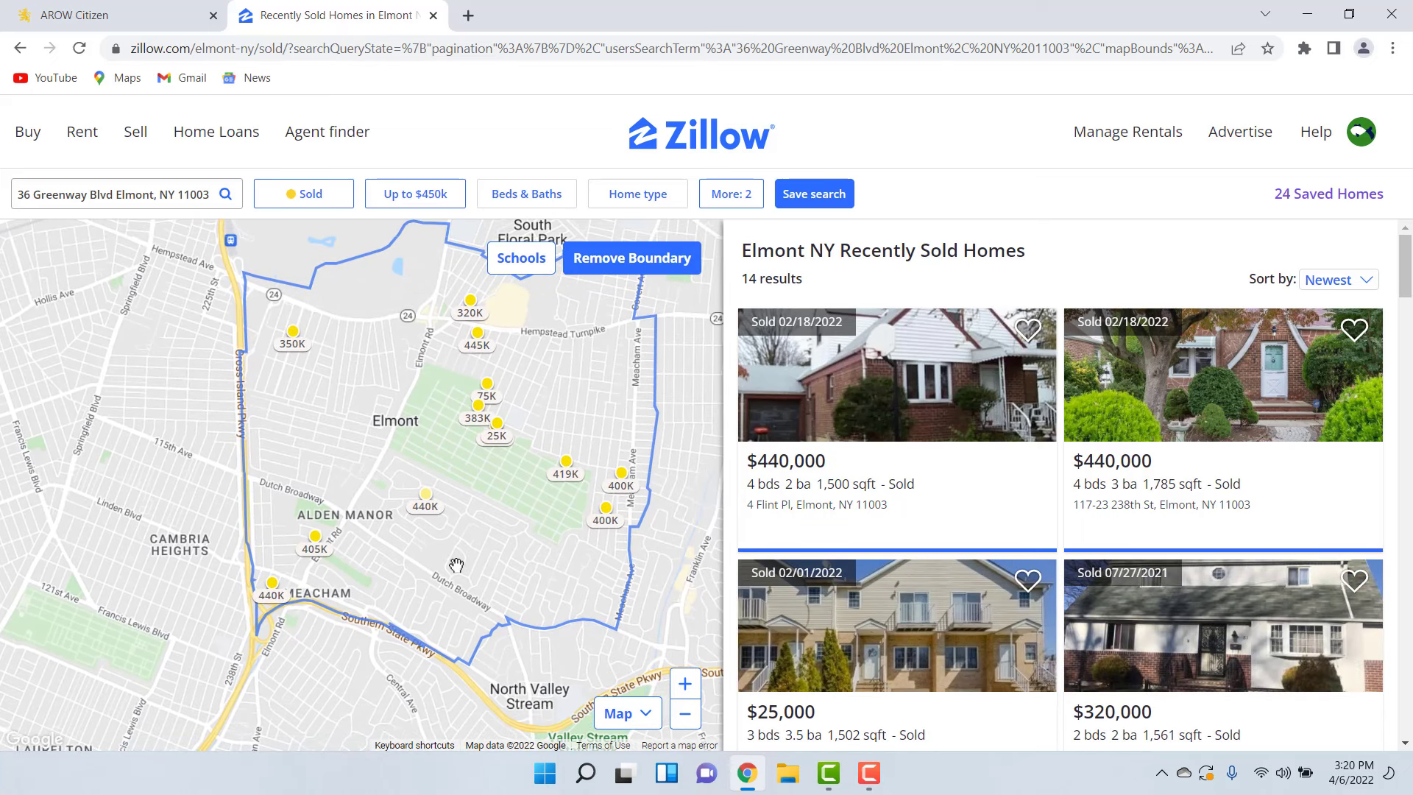
{"action": "left_click_drag", "start_coordinate": [424, 554], "coordinate": [504, 574]}
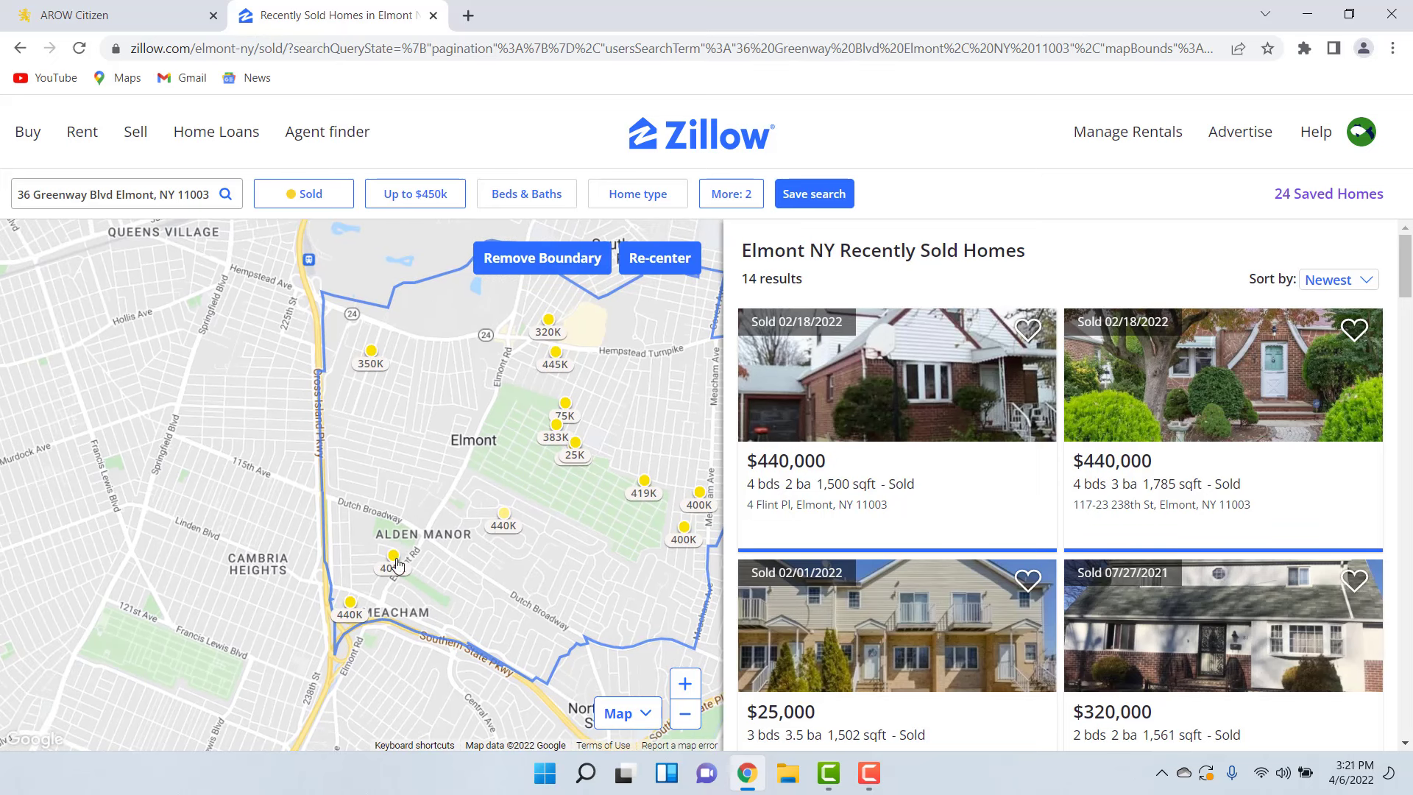
{"action": "mouse_move", "coordinate": [351, 616]}
{"action": "left_click_drag", "start_coordinate": [491, 609], "coordinate": [439, 568]}
{"action": "scroll", "coordinate": [436, 581], "scroll_direction": "up", "scroll_amount": 2}
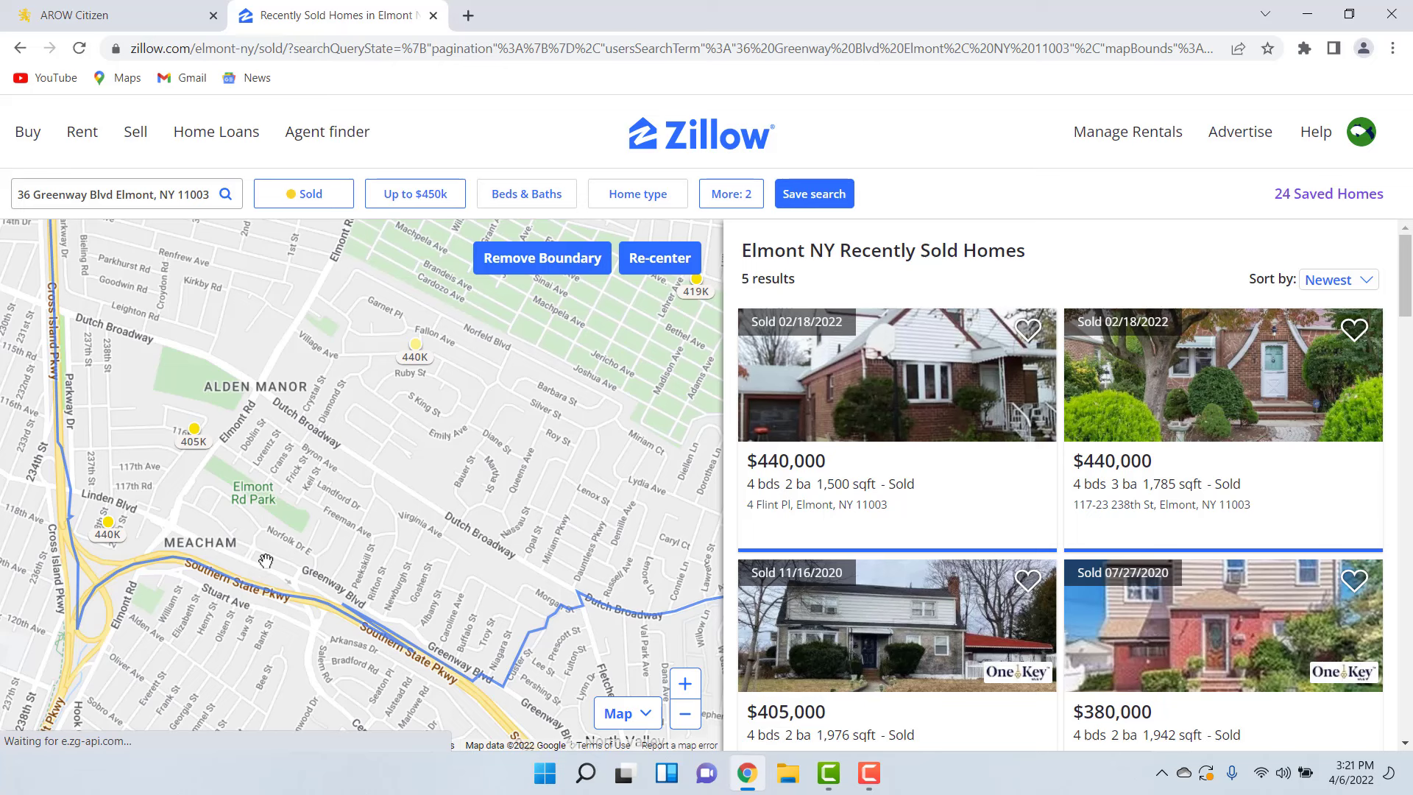
{"action": "mouse_move", "coordinate": [109, 530]}
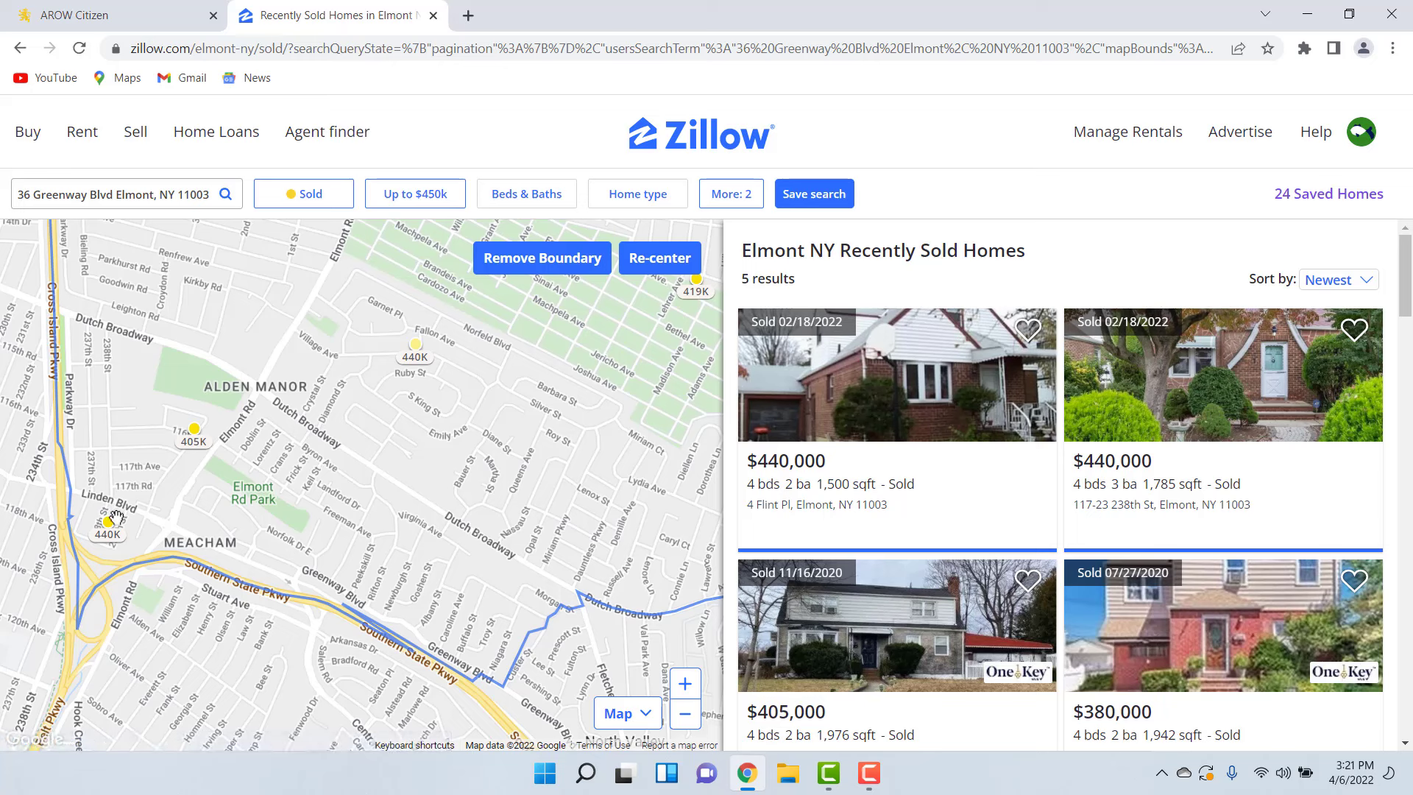
Preview the $440K sold home near Linden Blvd: 4 bd, 3 ba, 1,785 sqft.
{"action": "left_click", "coordinate": [112, 525]}
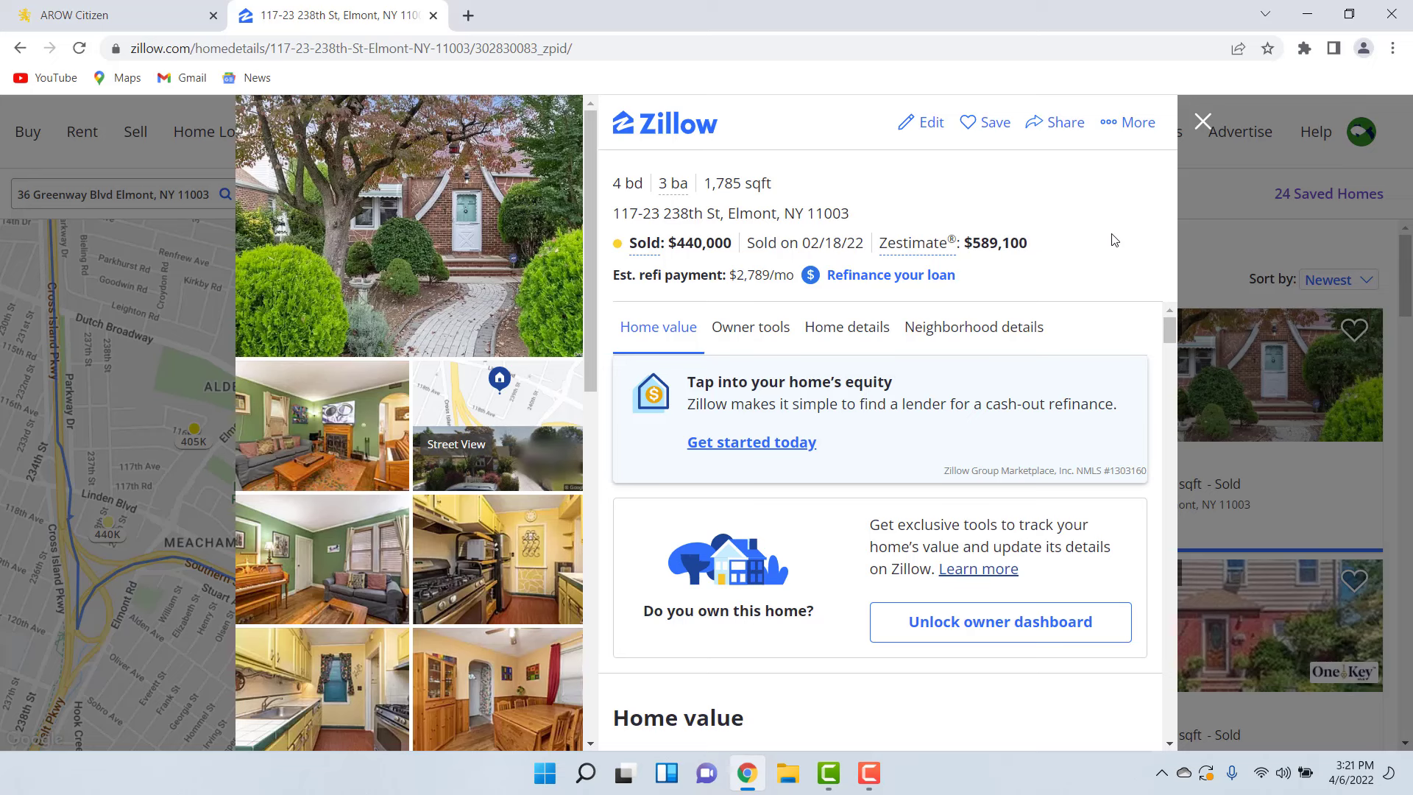
{"action": "left_click", "coordinate": [1203, 120]}
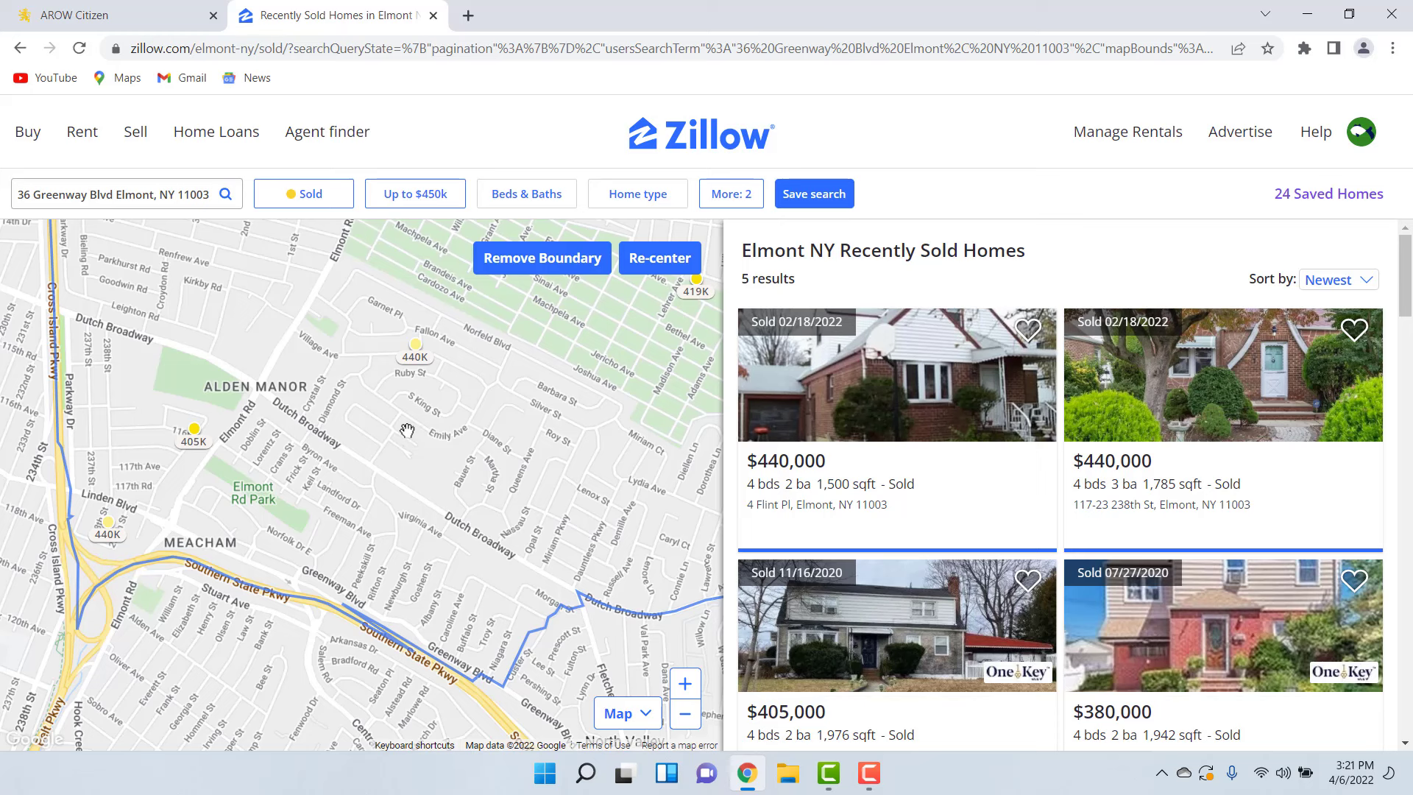
{"action": "mouse_move", "coordinate": [108, 528]}
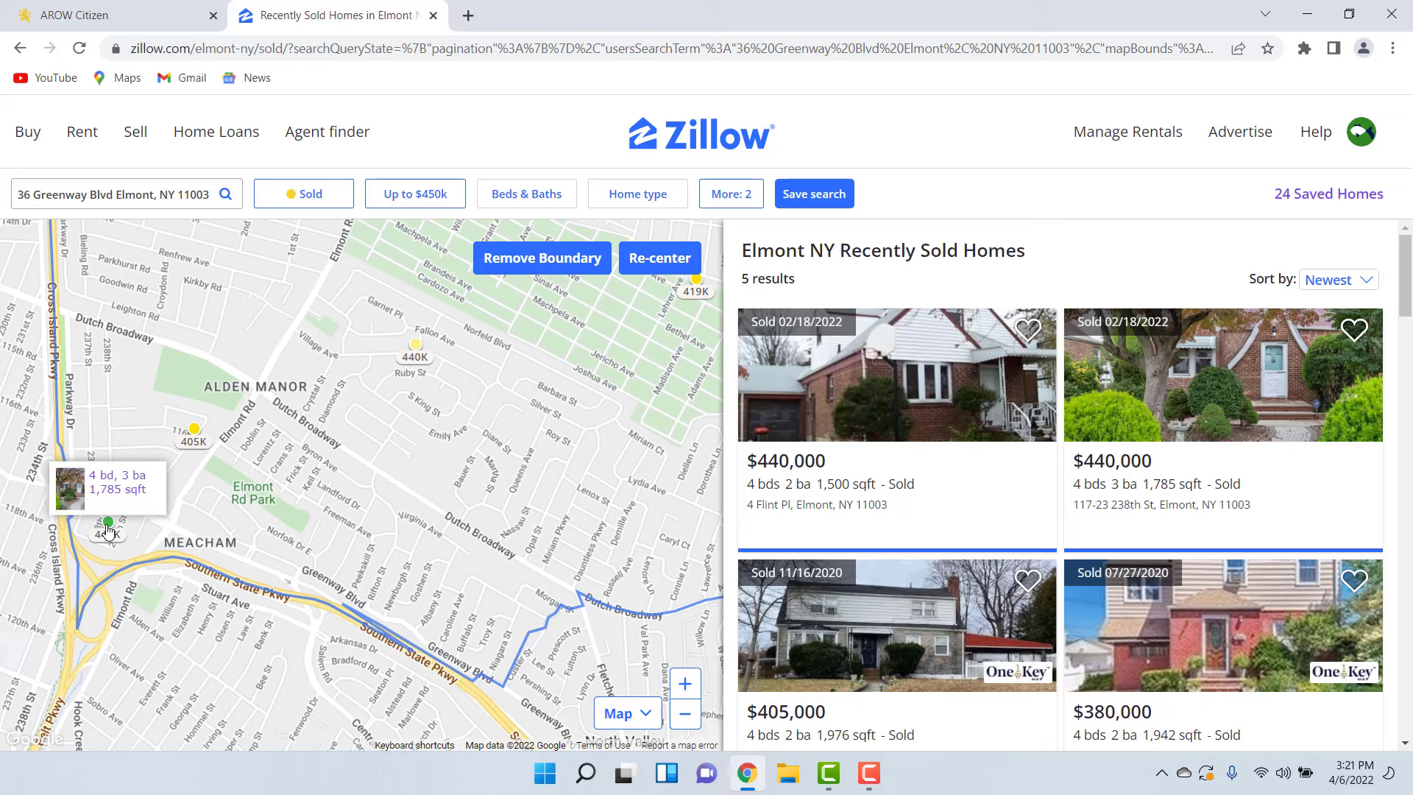
{"action": "left_click", "coordinate": [108, 527]}
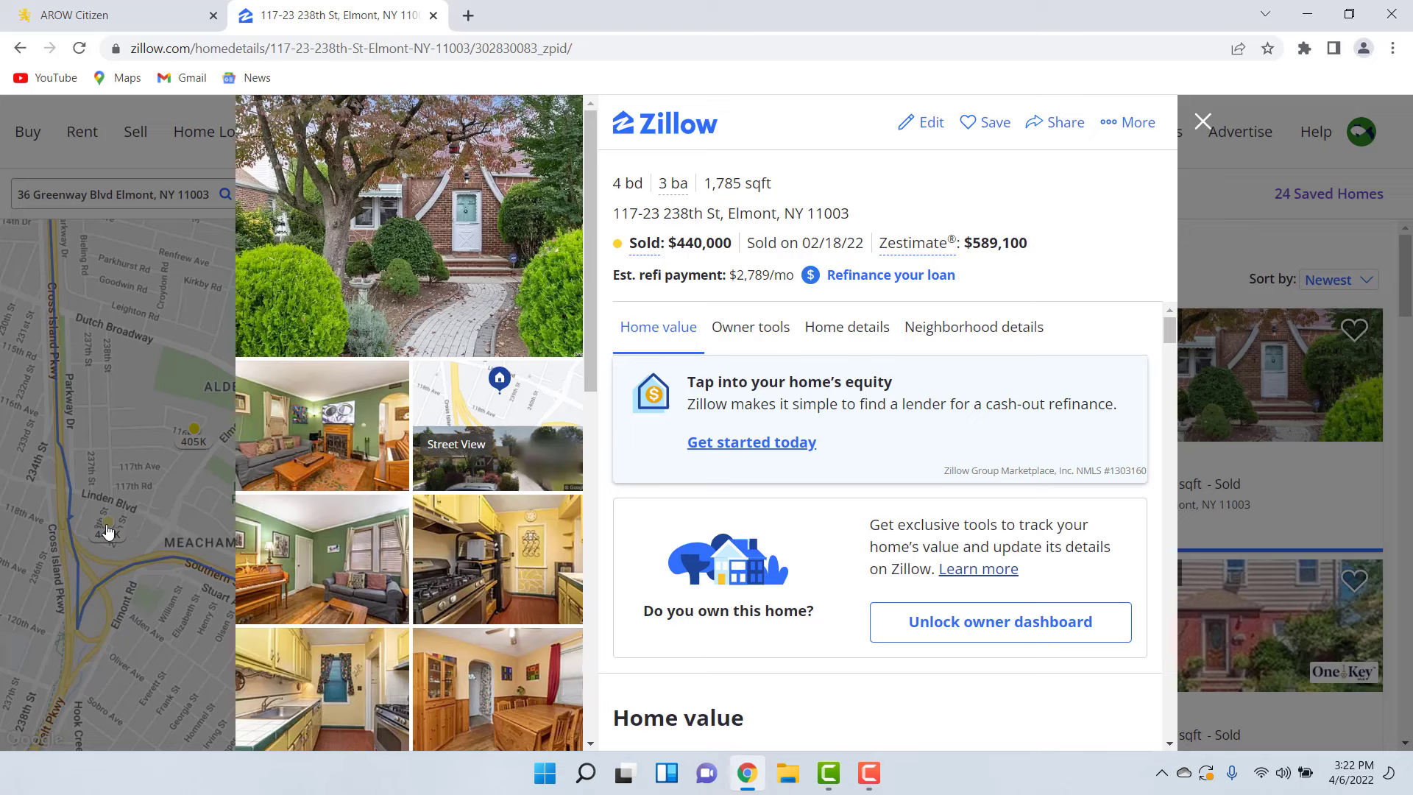
{"action": "triple_click", "coordinate": [618, 215]}
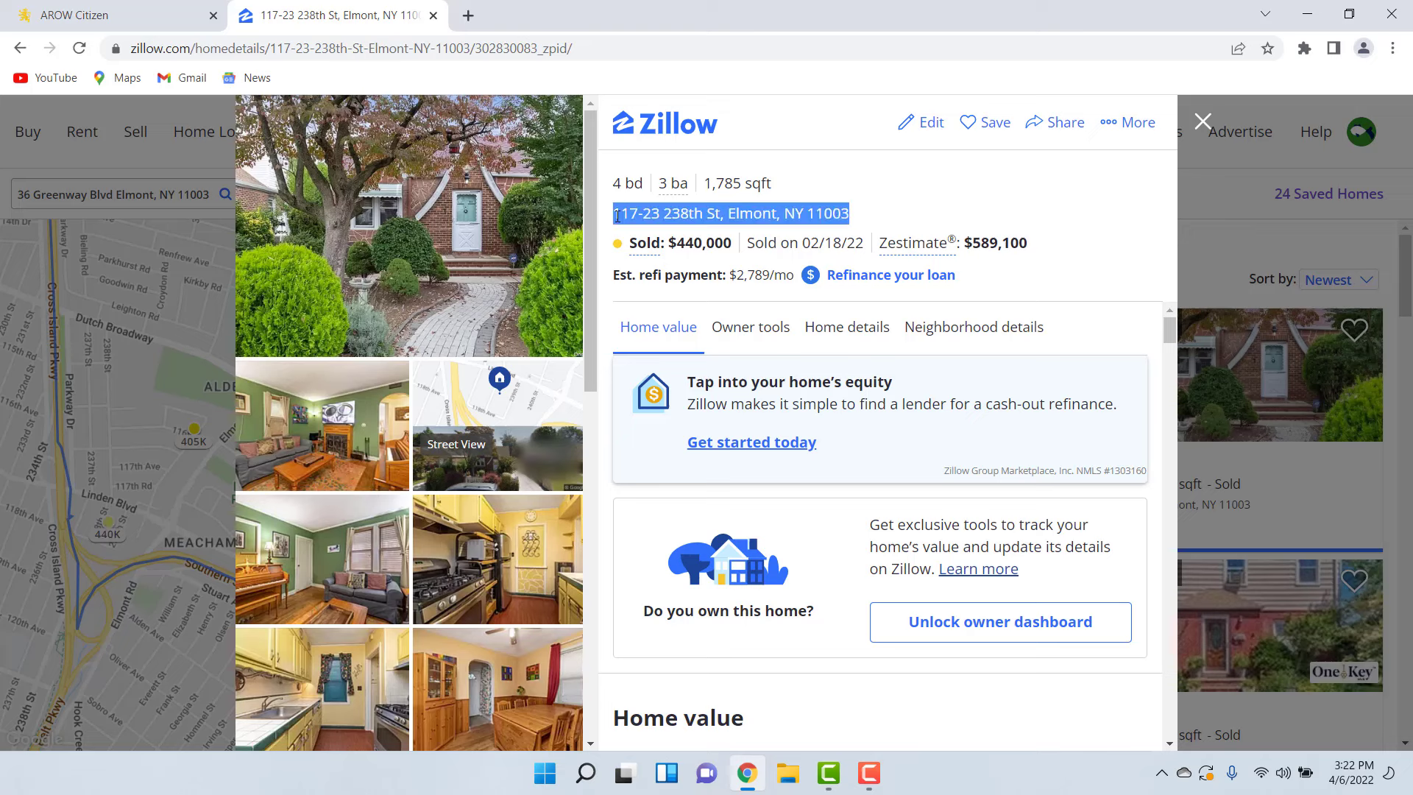
{"action": "left_click", "coordinate": [863, 213]}
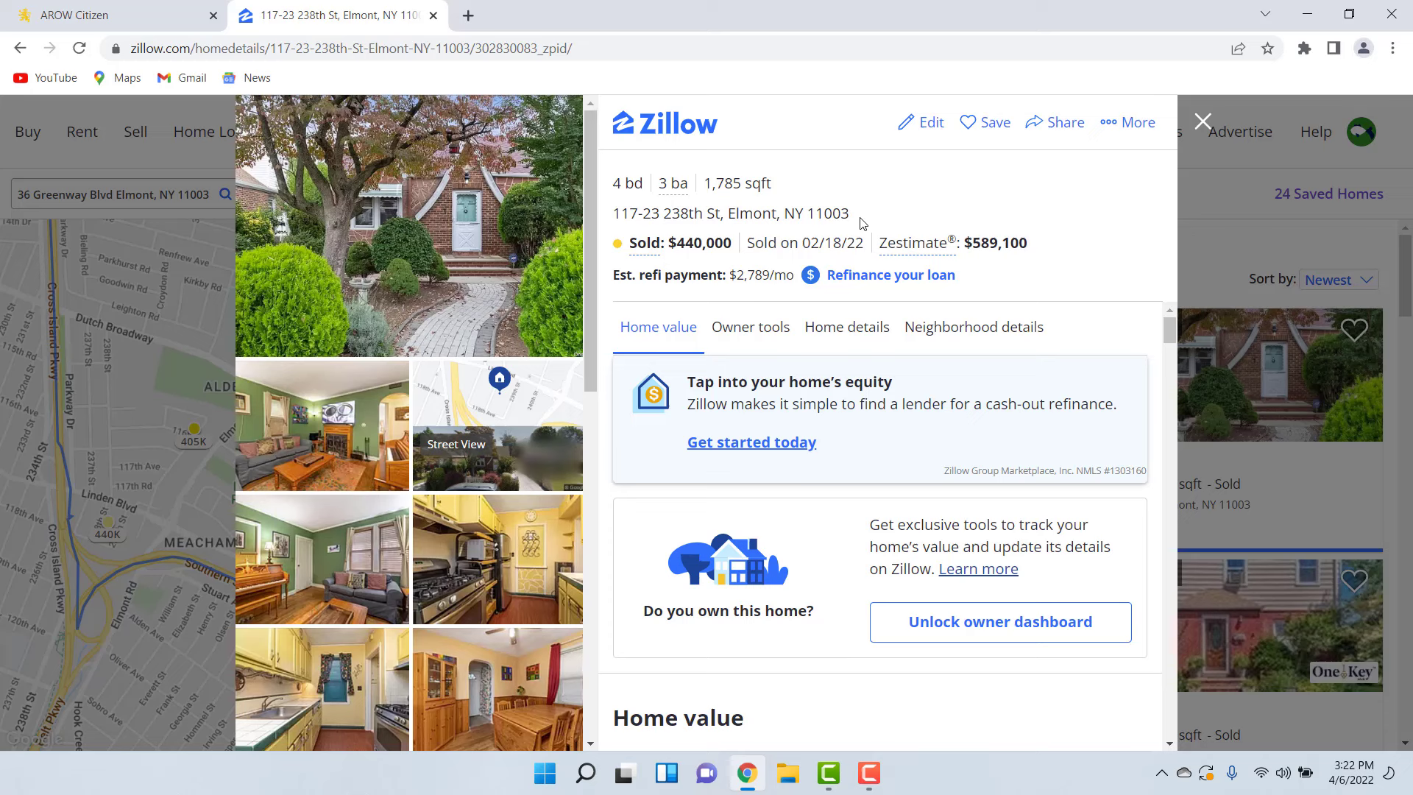
{"action": "left_click_drag", "start_coordinate": [862, 223], "coordinate": [615, 220]}
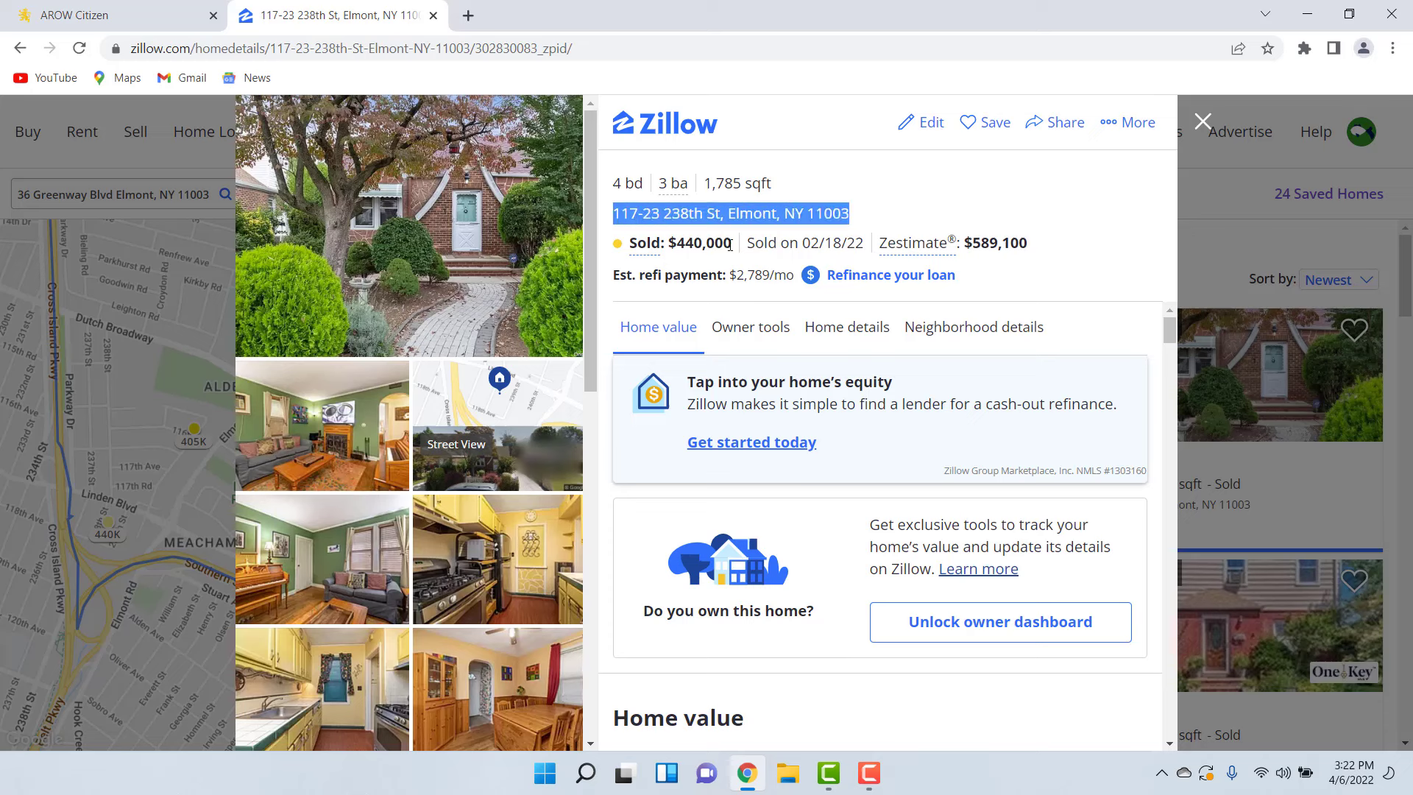
{"action": "left_click_drag", "start_coordinate": [736, 252], "coordinate": [675, 245]}
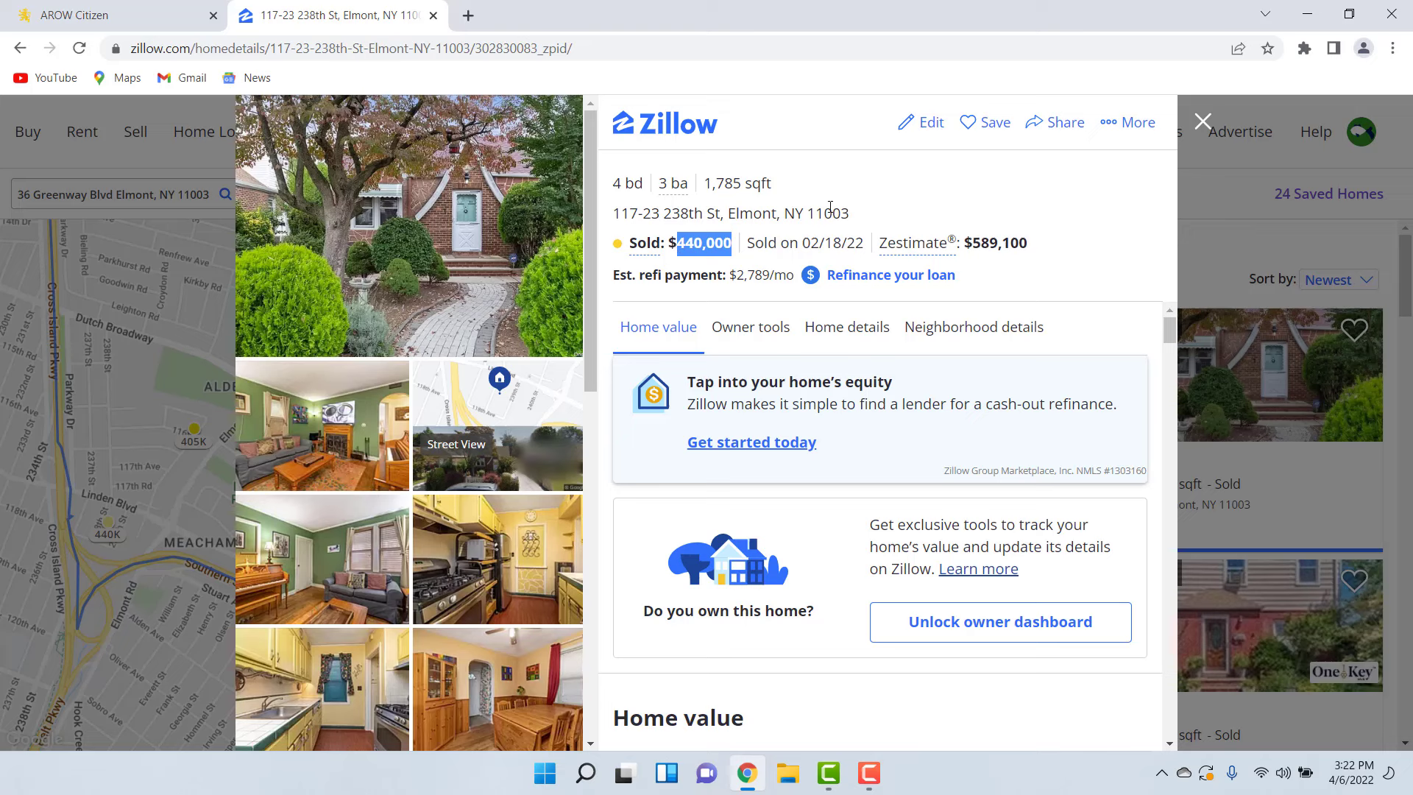
{"action": "left_click_drag", "start_coordinate": [873, 247], "coordinate": [745, 246]}
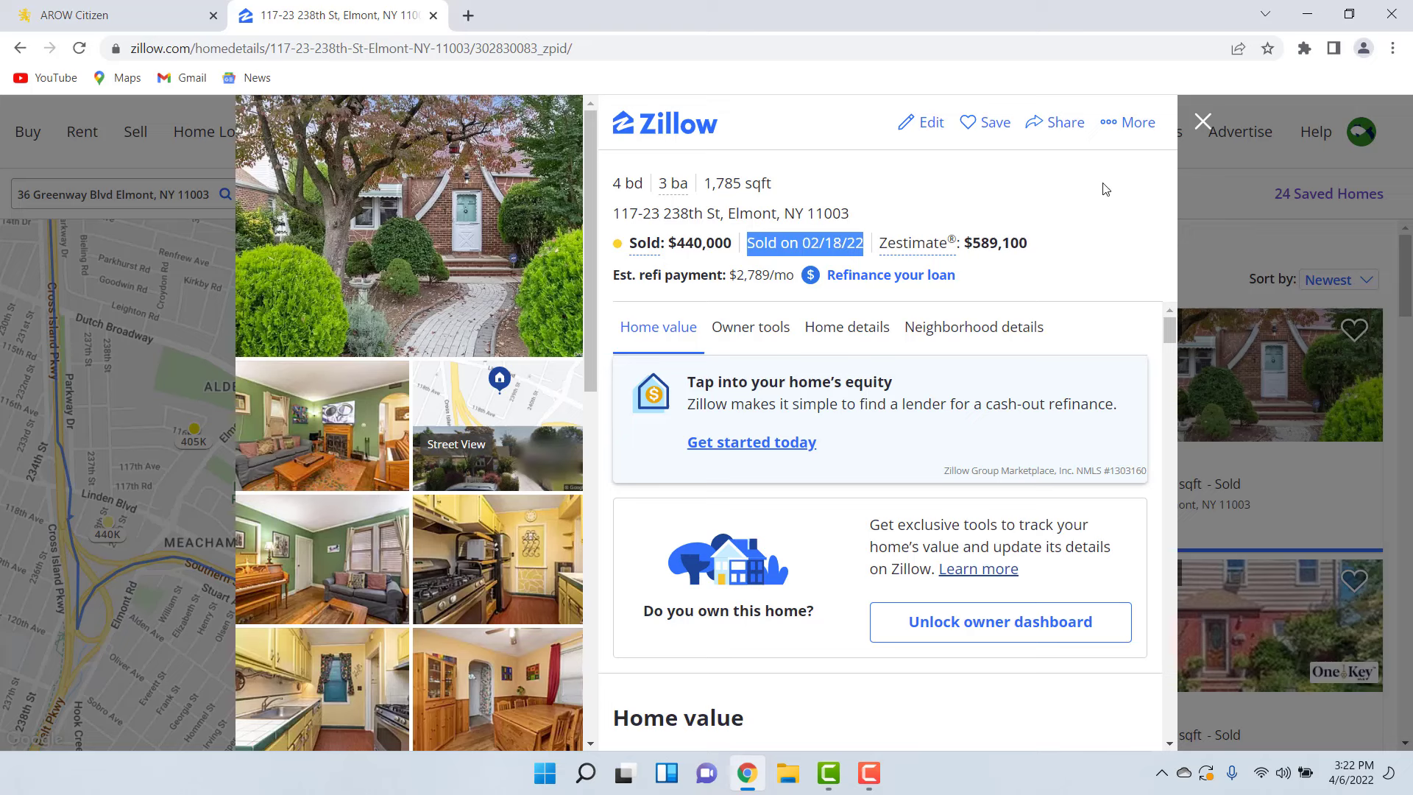
{"action": "left_click", "coordinate": [1203, 121]}
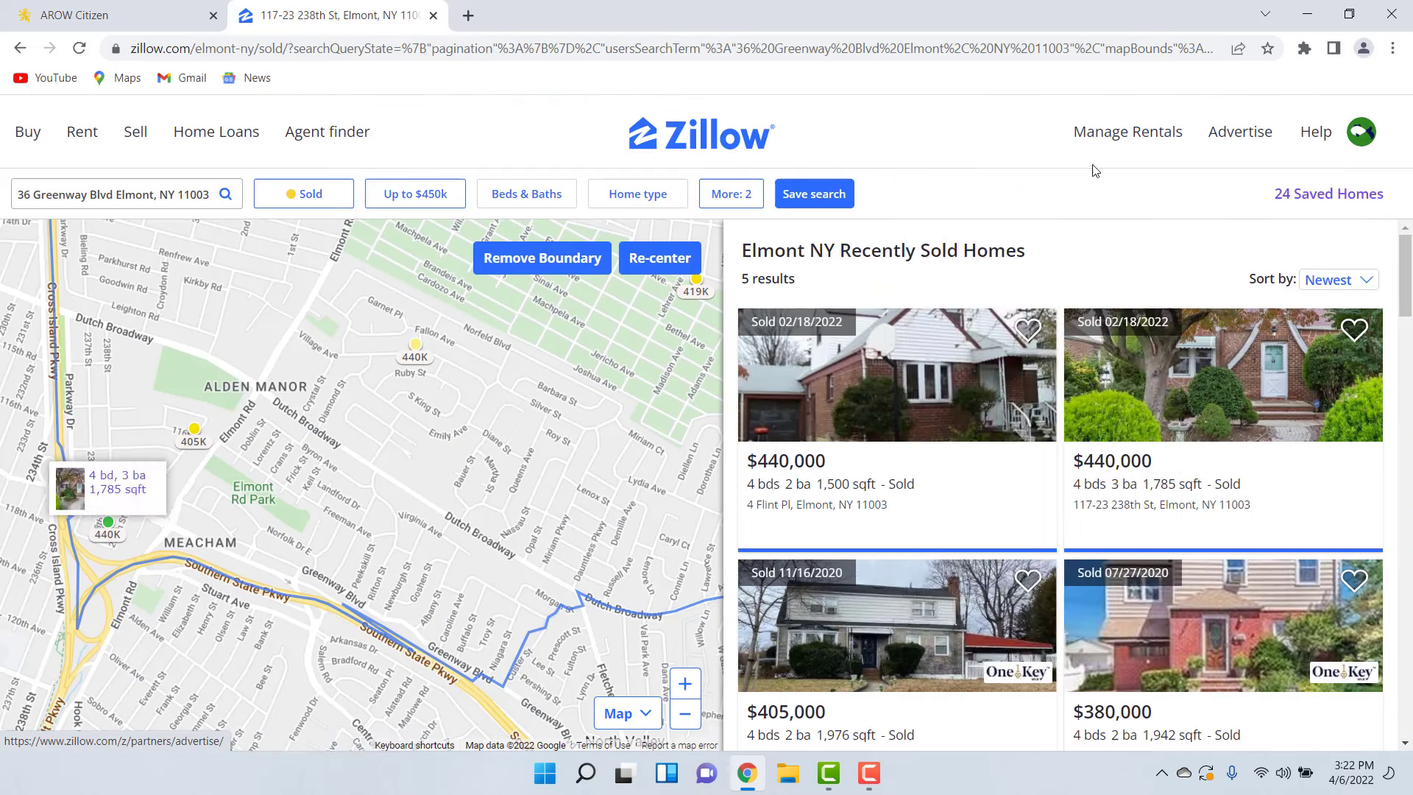
{"action": "left_click", "coordinate": [195, 439]}
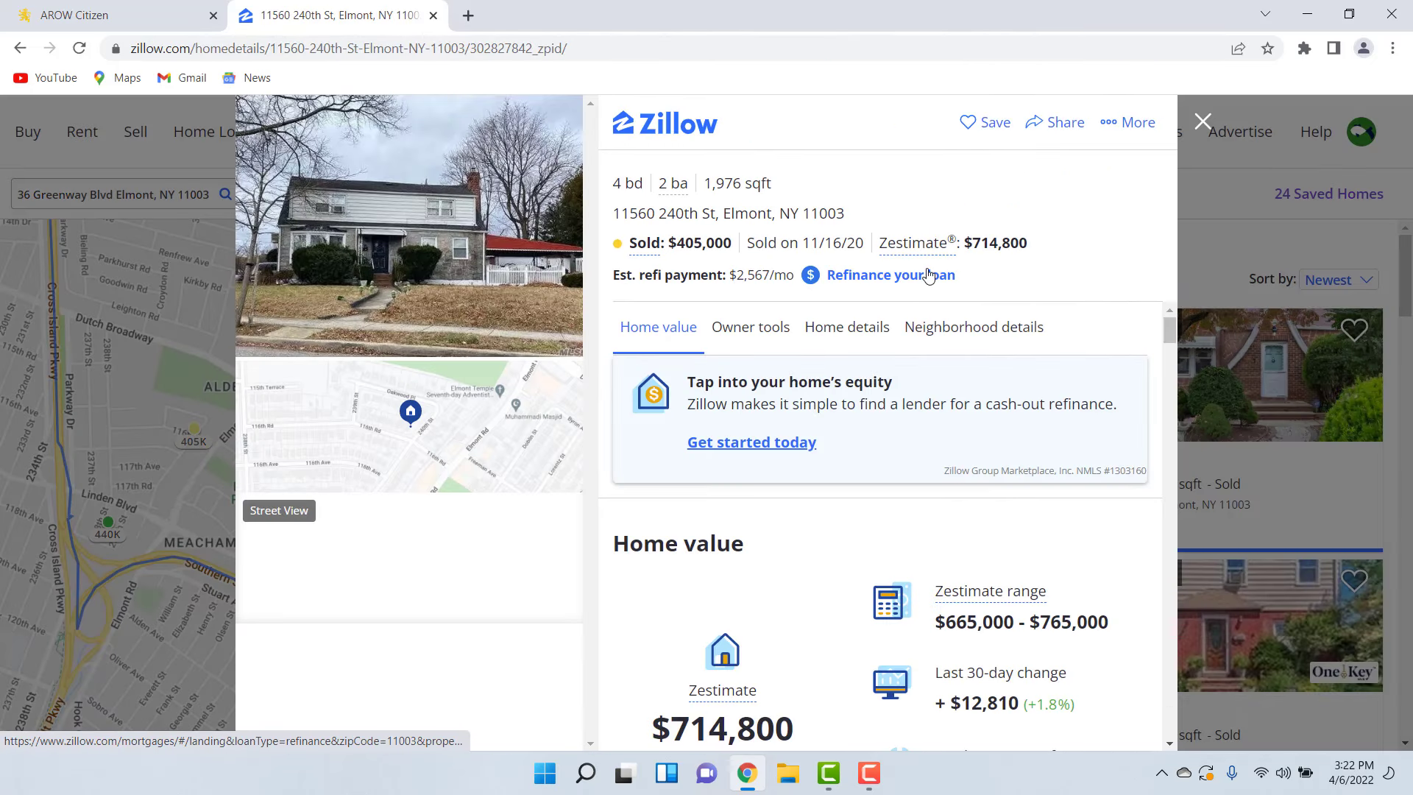
{"action": "left_click_drag", "start_coordinate": [846, 215], "coordinate": [605, 228]}
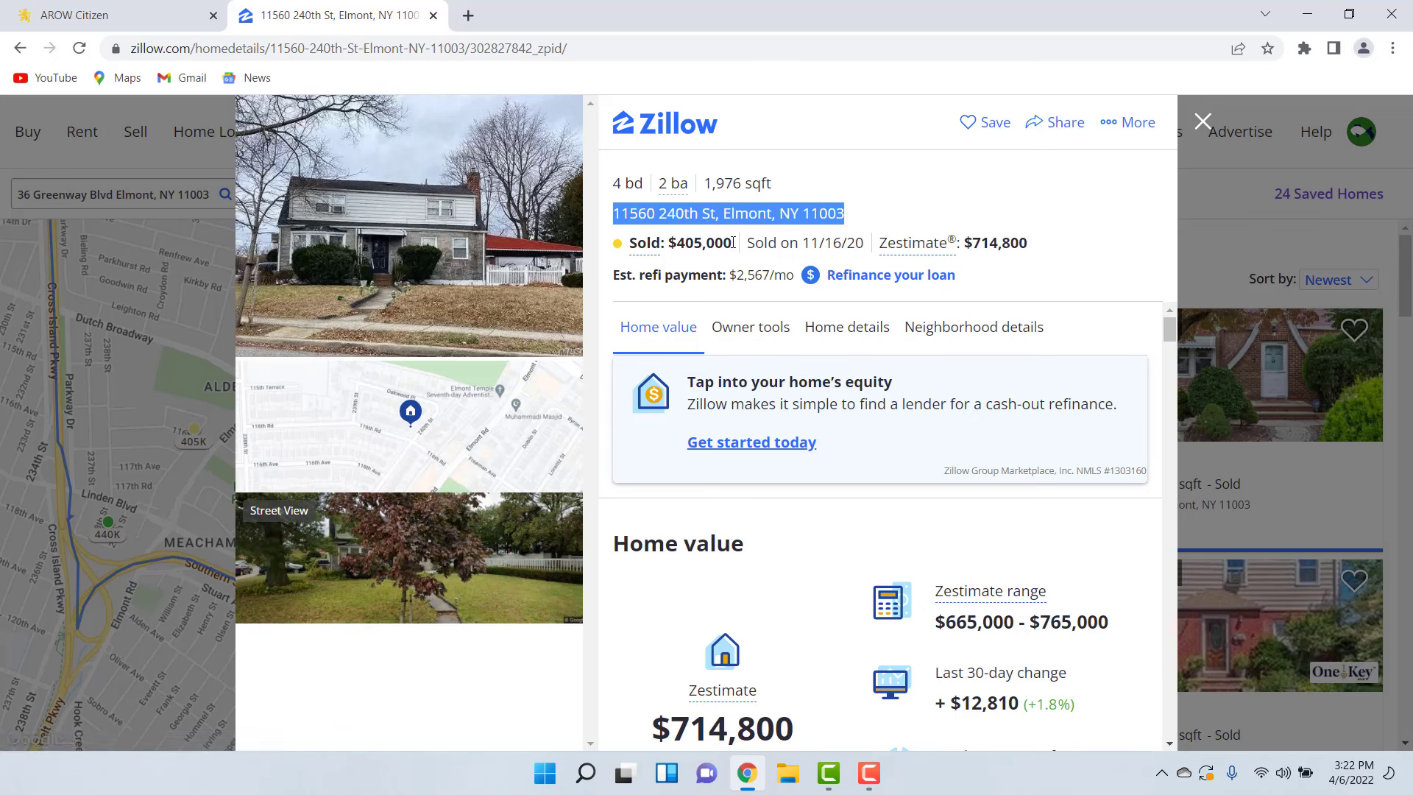
{"action": "left_click_drag", "start_coordinate": [732, 244], "coordinate": [630, 252]}
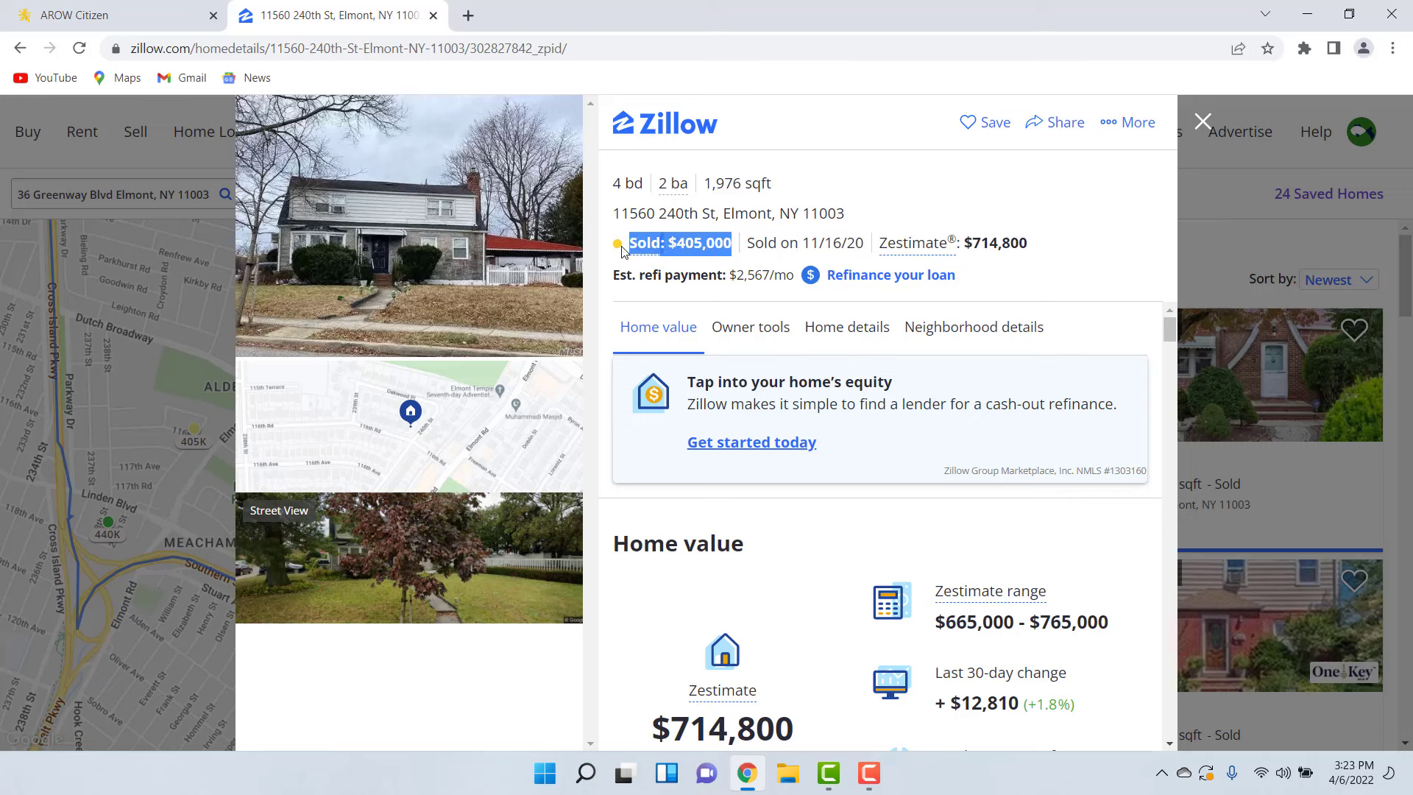
{"action": "left_click_drag", "start_coordinate": [869, 245], "coordinate": [749, 248]}
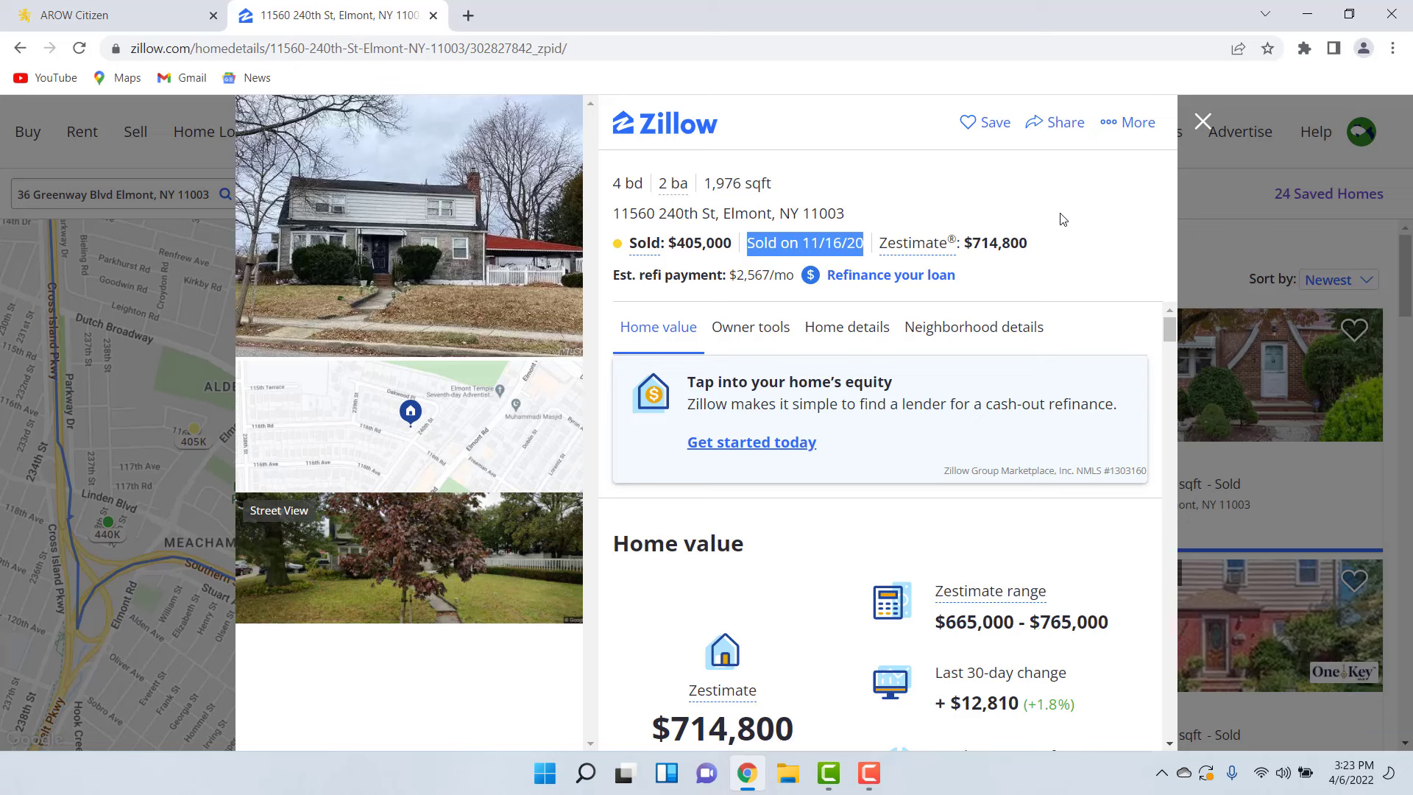
{"action": "left_click", "coordinate": [1204, 122]}
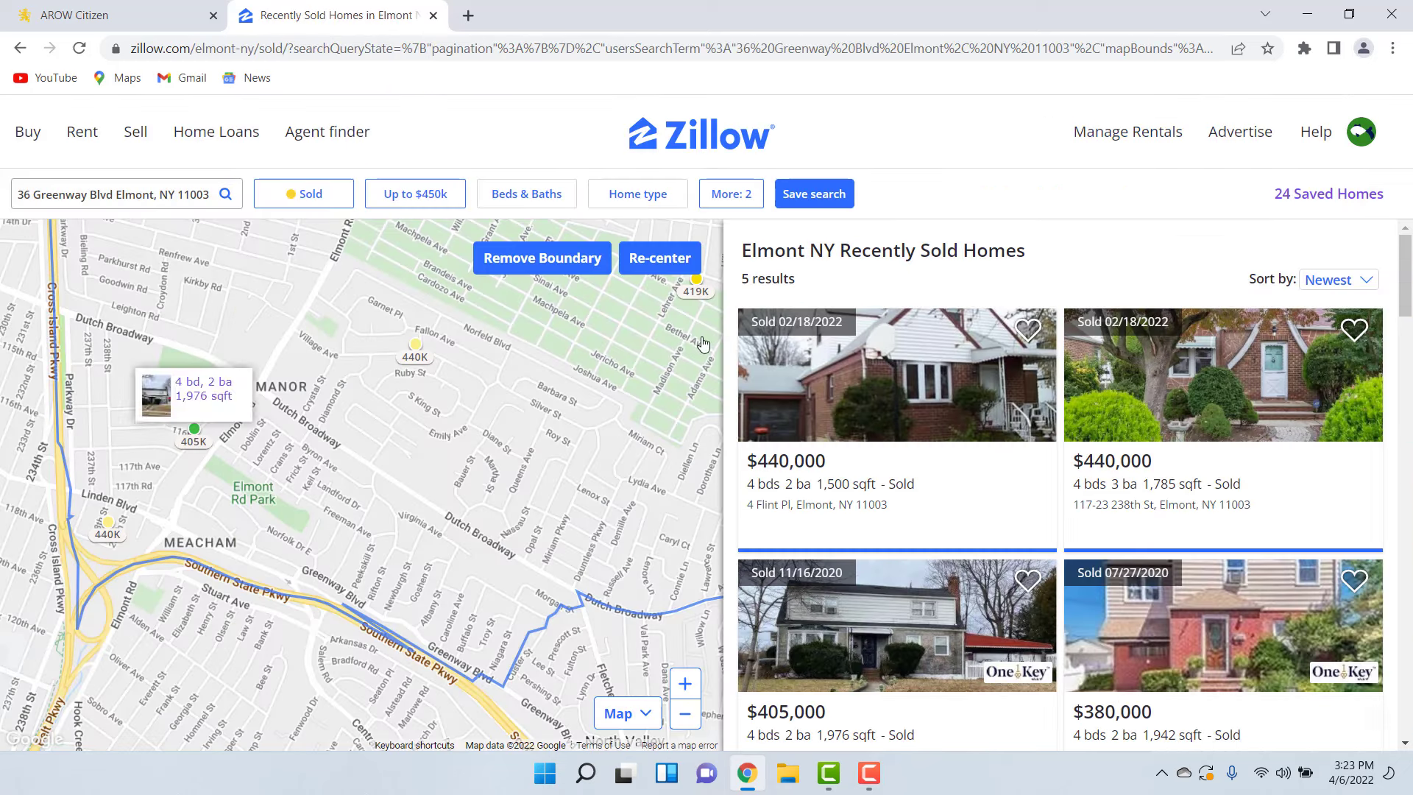
{"action": "left_click", "coordinate": [417, 355]}
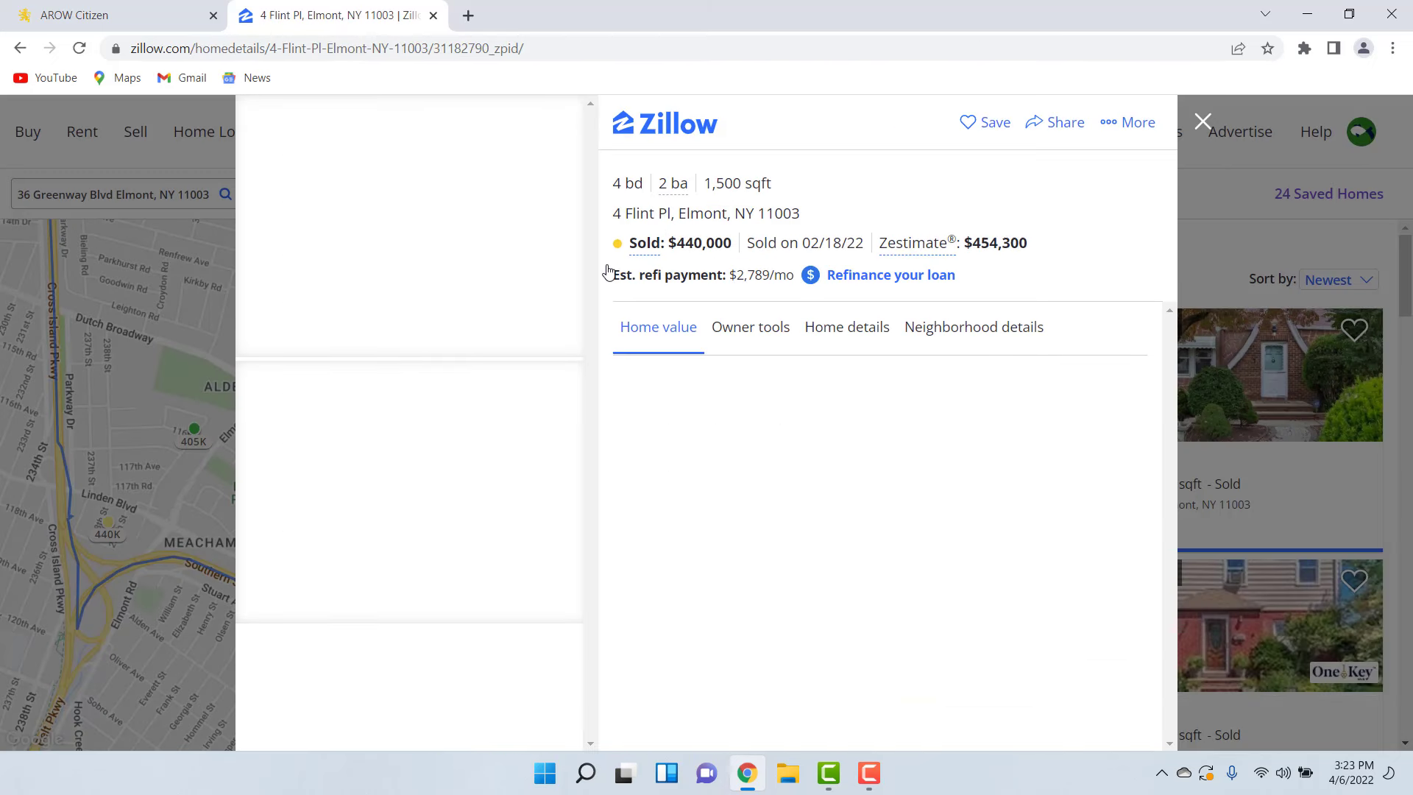
{"action": "left_click_drag", "start_coordinate": [817, 216], "coordinate": [607, 213]}
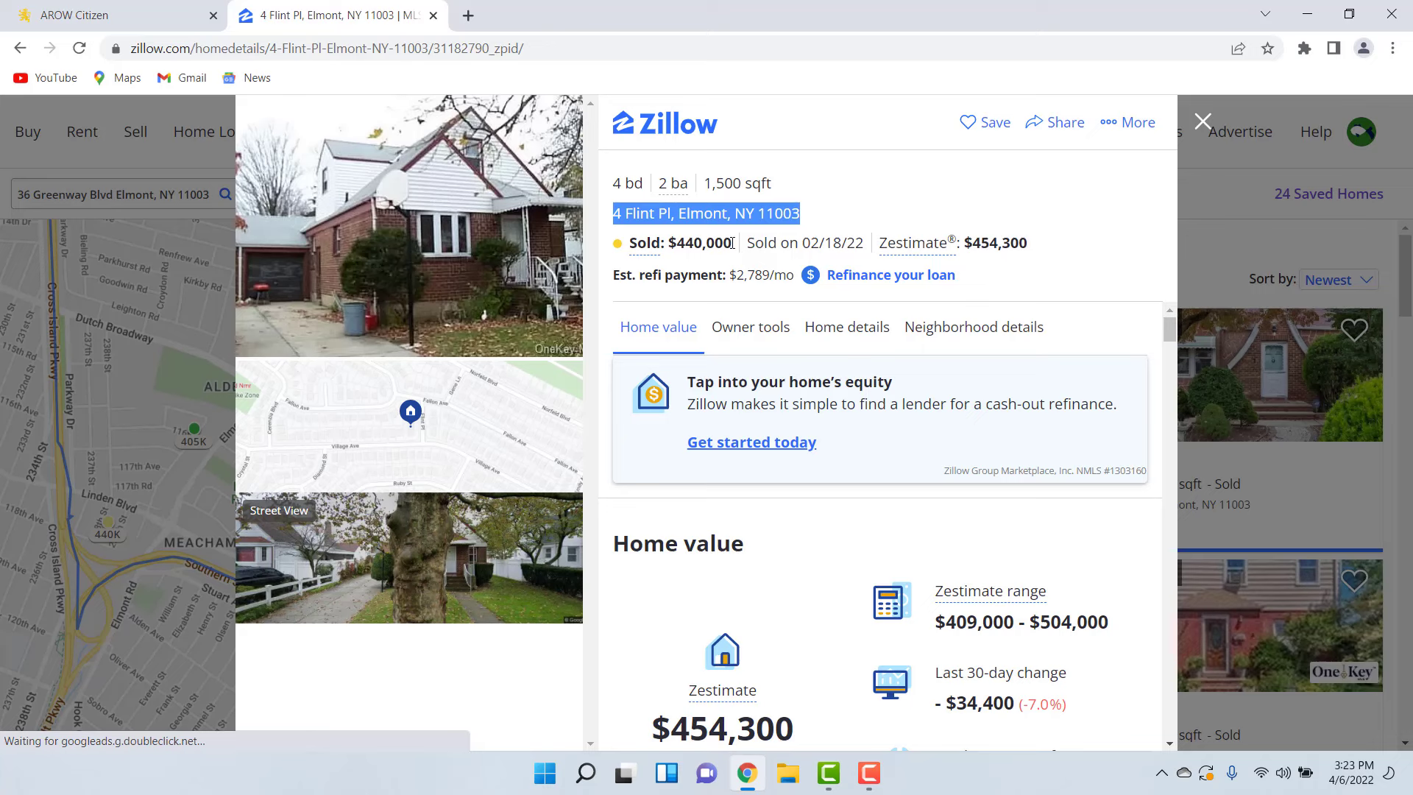
{"action": "left_click_drag", "start_coordinate": [732, 243], "coordinate": [617, 246]}
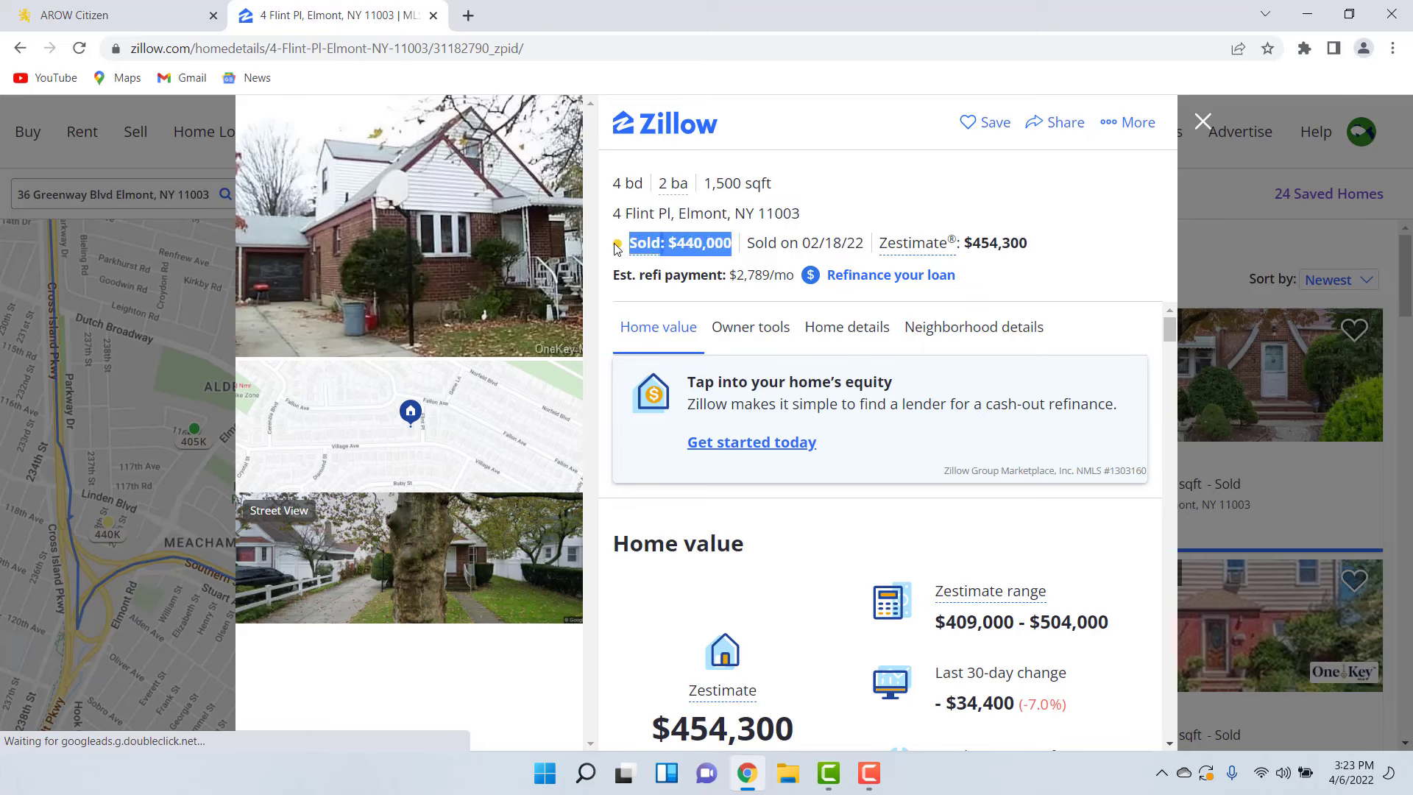
{"action": "left_click_drag", "start_coordinate": [865, 244], "coordinate": [742, 245]}
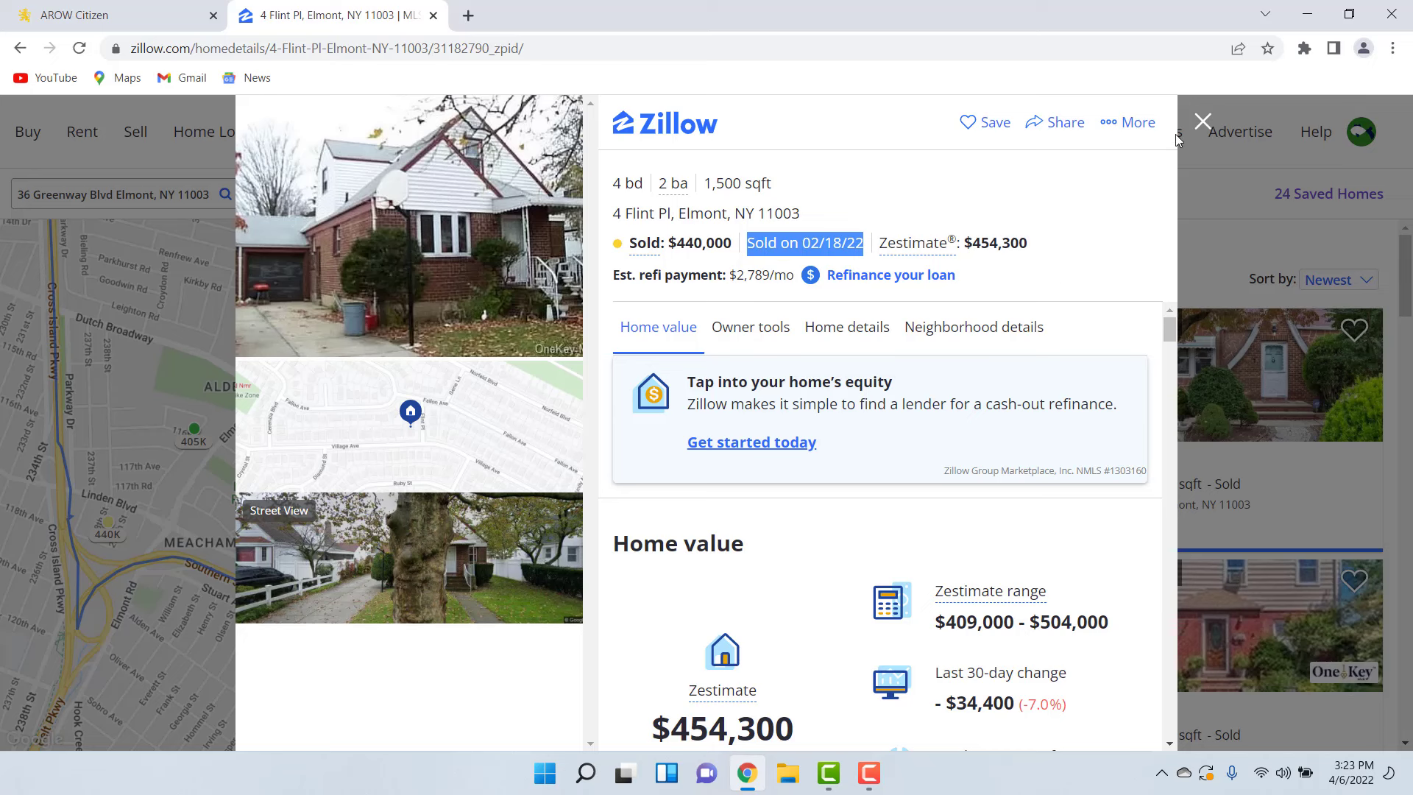
{"action": "left_click", "coordinate": [1202, 122]}
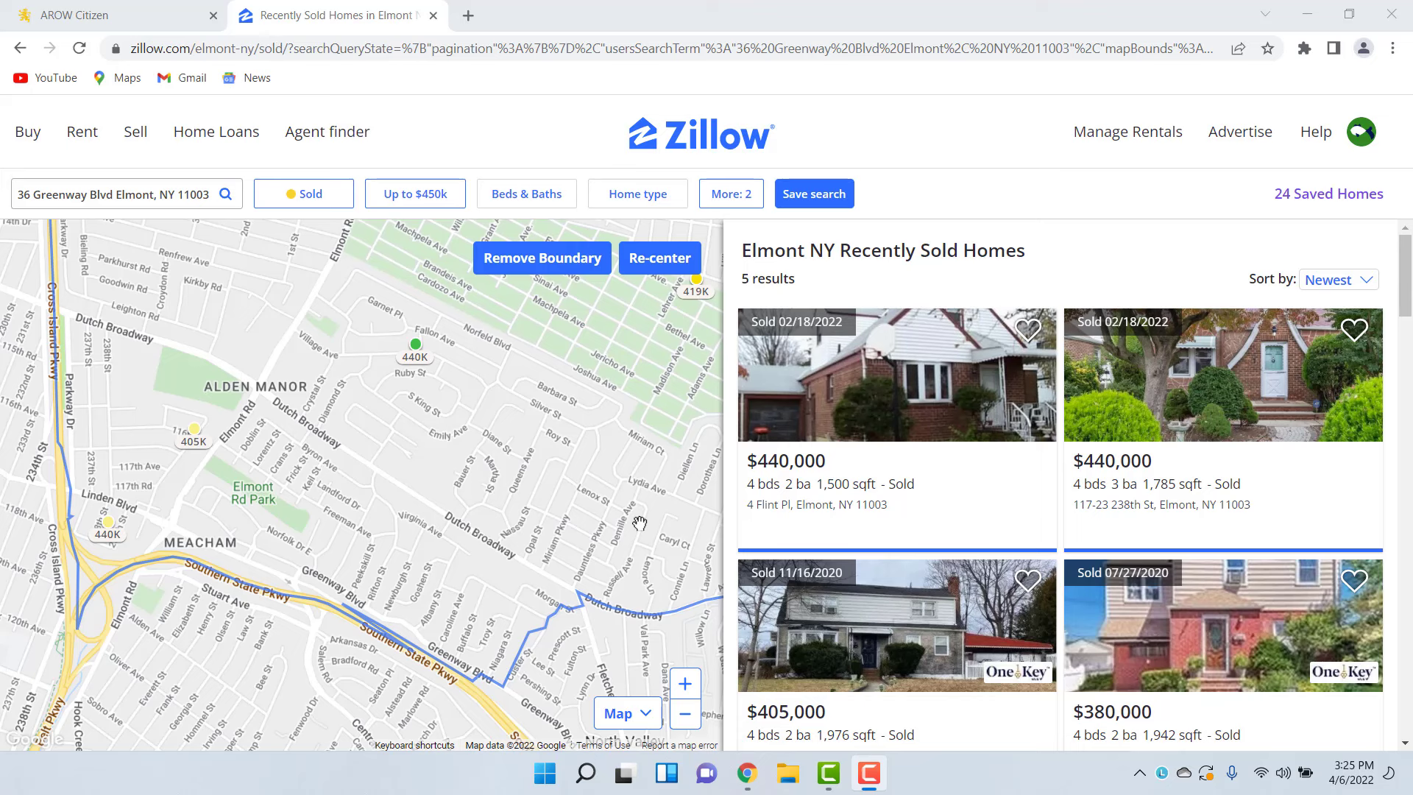
Launch Windows Calculator by searching 'calc' from Start.
{"action": "left_click", "coordinate": [546, 786]}
{"action": "type", "text": "calc"}
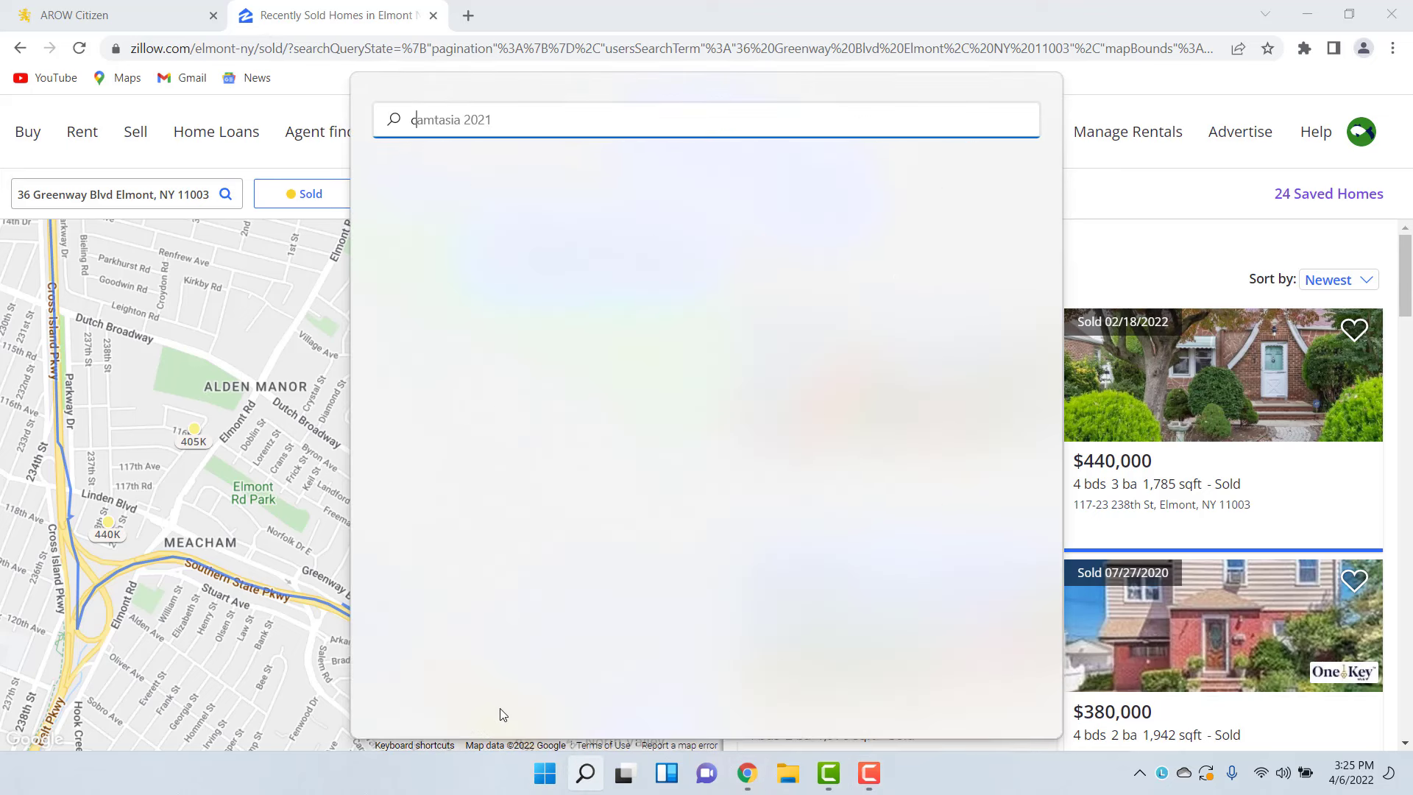
{"action": "key", "text": "Return"}
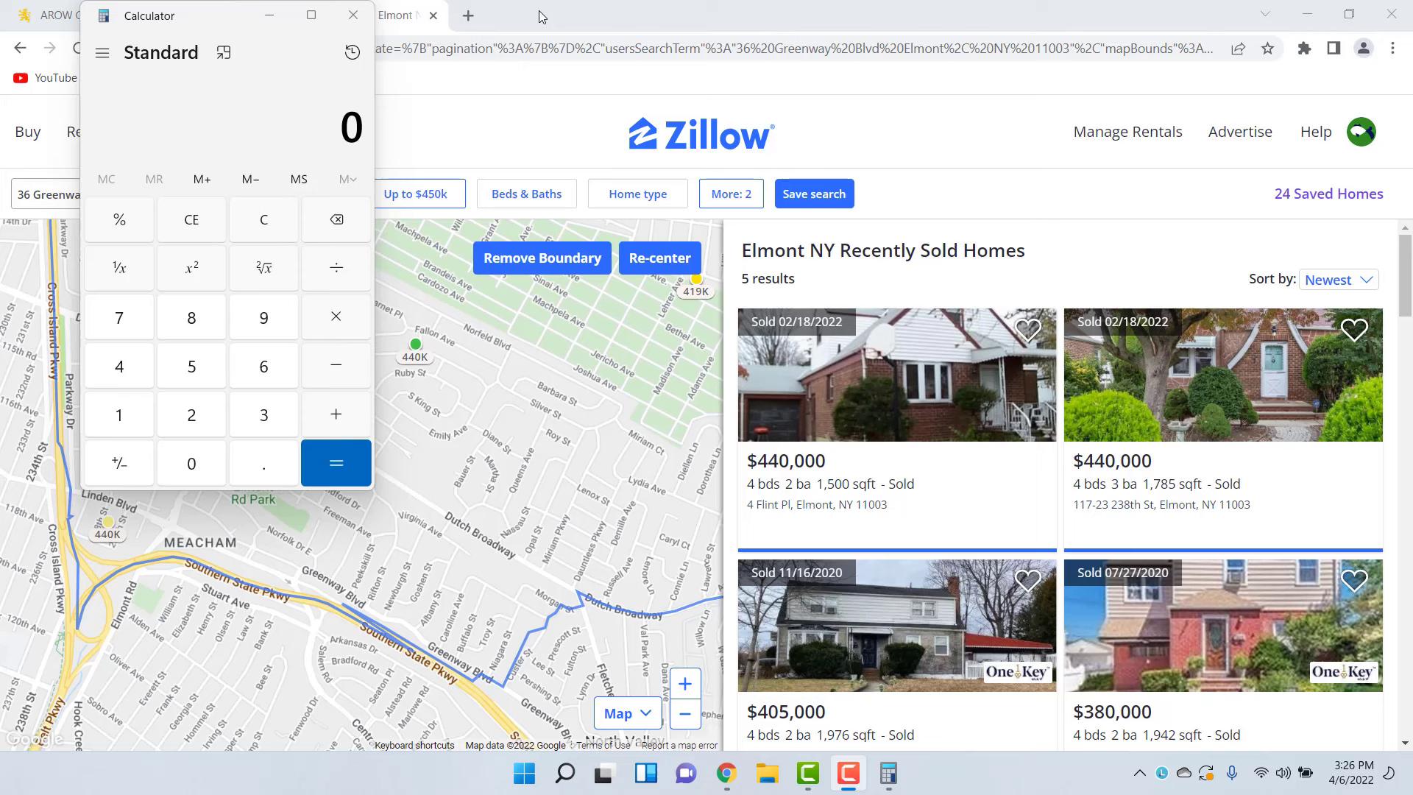
Add 440 + 405 + 440 to get a total of 1,285.
{"action": "left_click", "coordinate": [123, 375]}
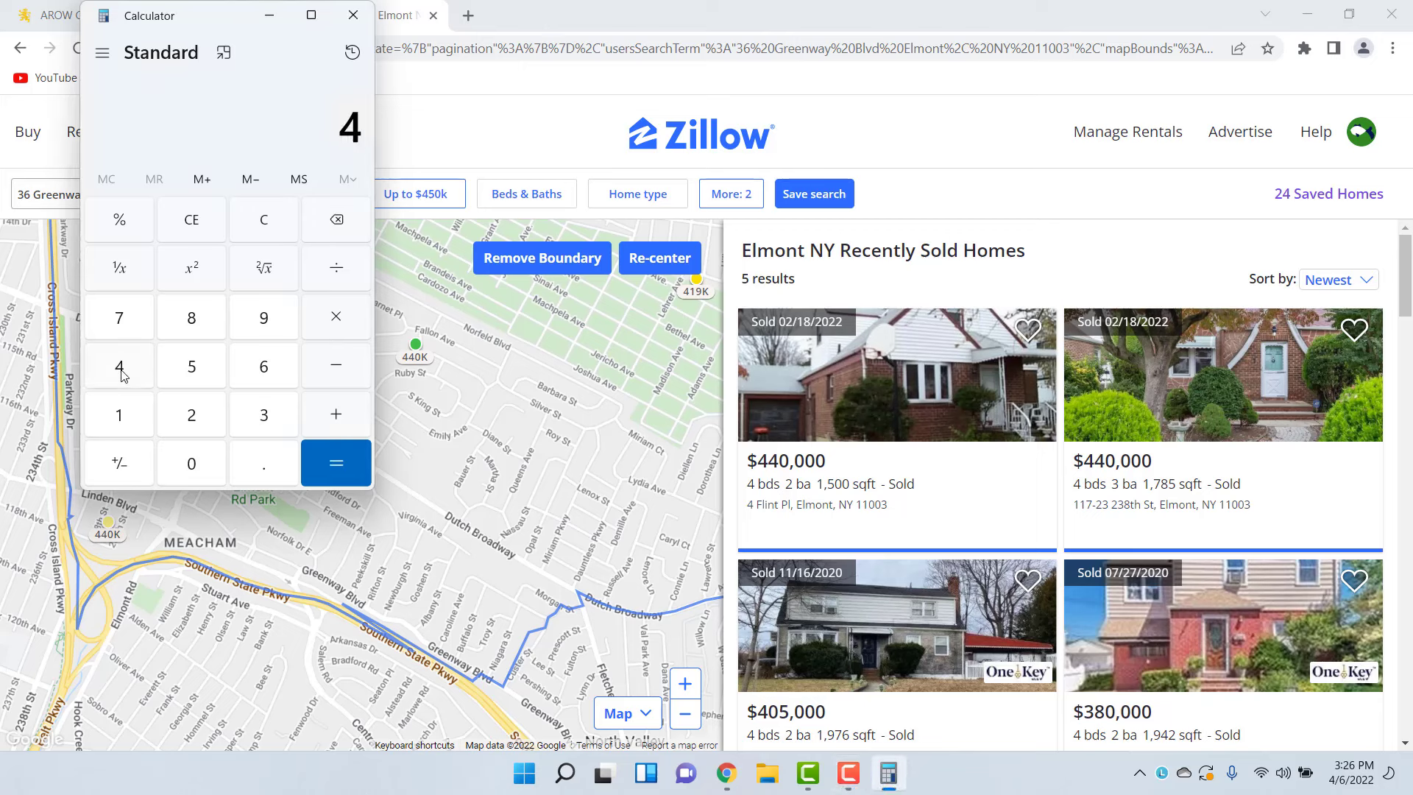
{"action": "left_click", "coordinate": [123, 375]}
{"action": "left_click", "coordinate": [192, 465]}
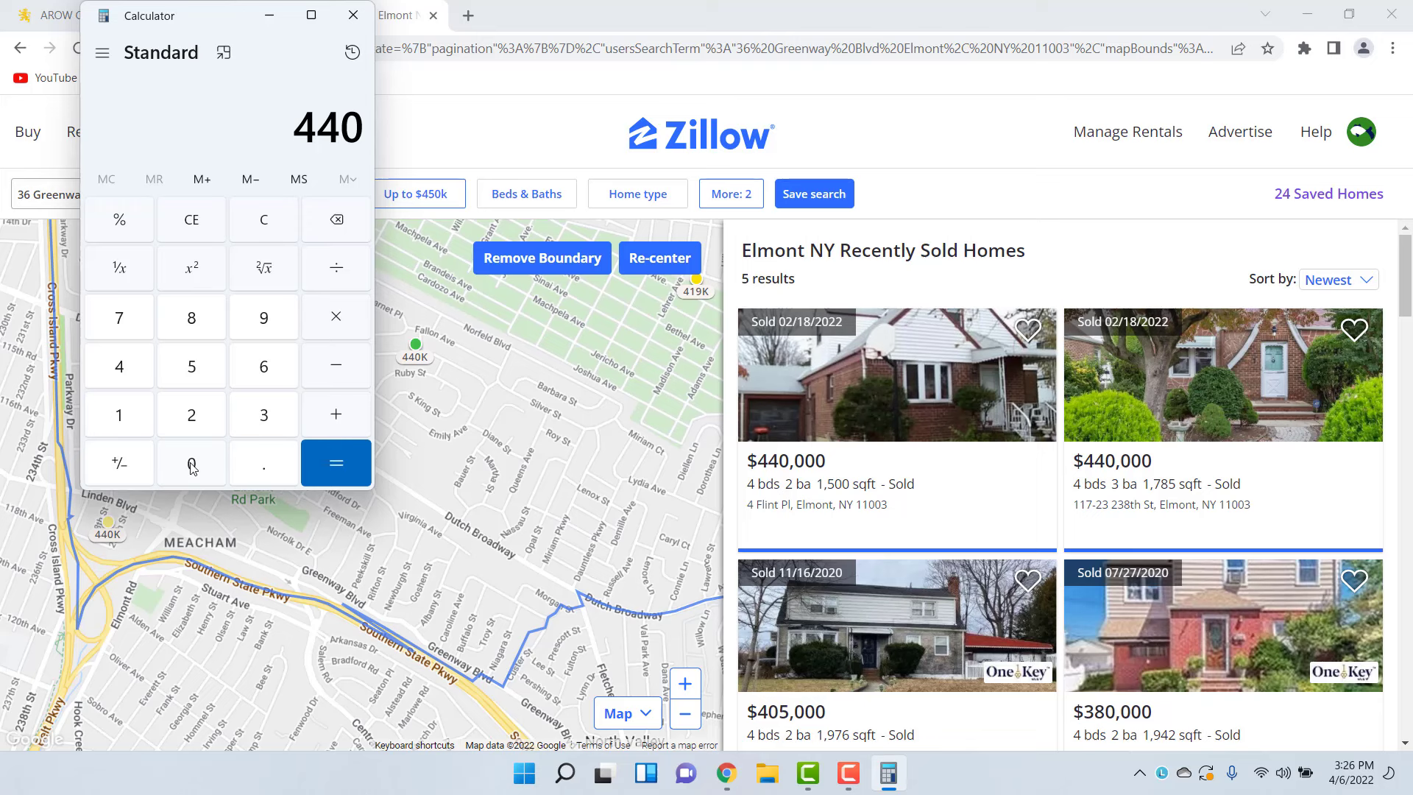
{"action": "left_click", "coordinate": [336, 417]}
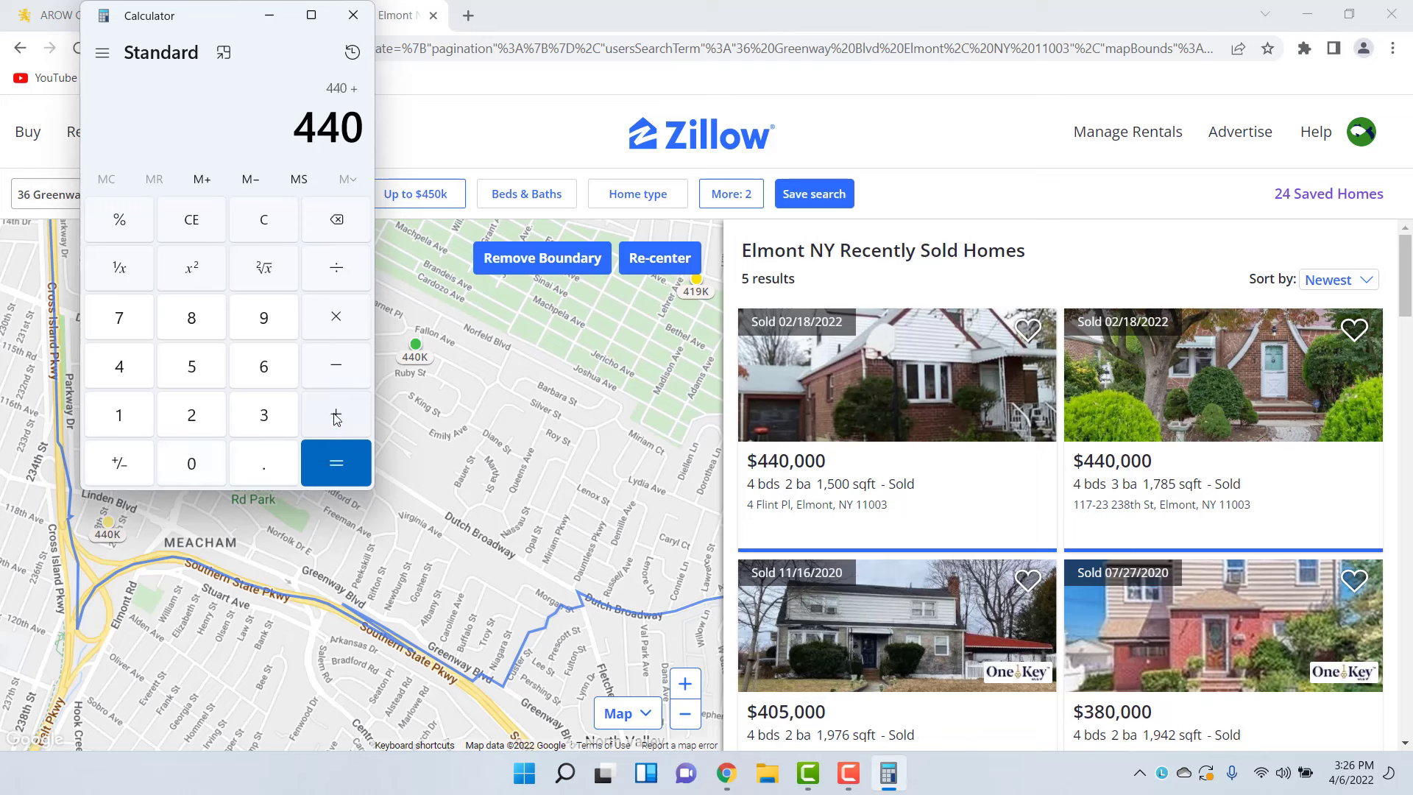
{"action": "left_click", "coordinate": [127, 369]}
{"action": "left_click", "coordinate": [193, 460]}
{"action": "left_click", "coordinate": [193, 368]}
{"action": "left_click", "coordinate": [336, 416]}
{"action": "left_click", "coordinate": [134, 369]}
{"action": "left_click", "coordinate": [134, 370]}
{"action": "left_click", "coordinate": [208, 461]}
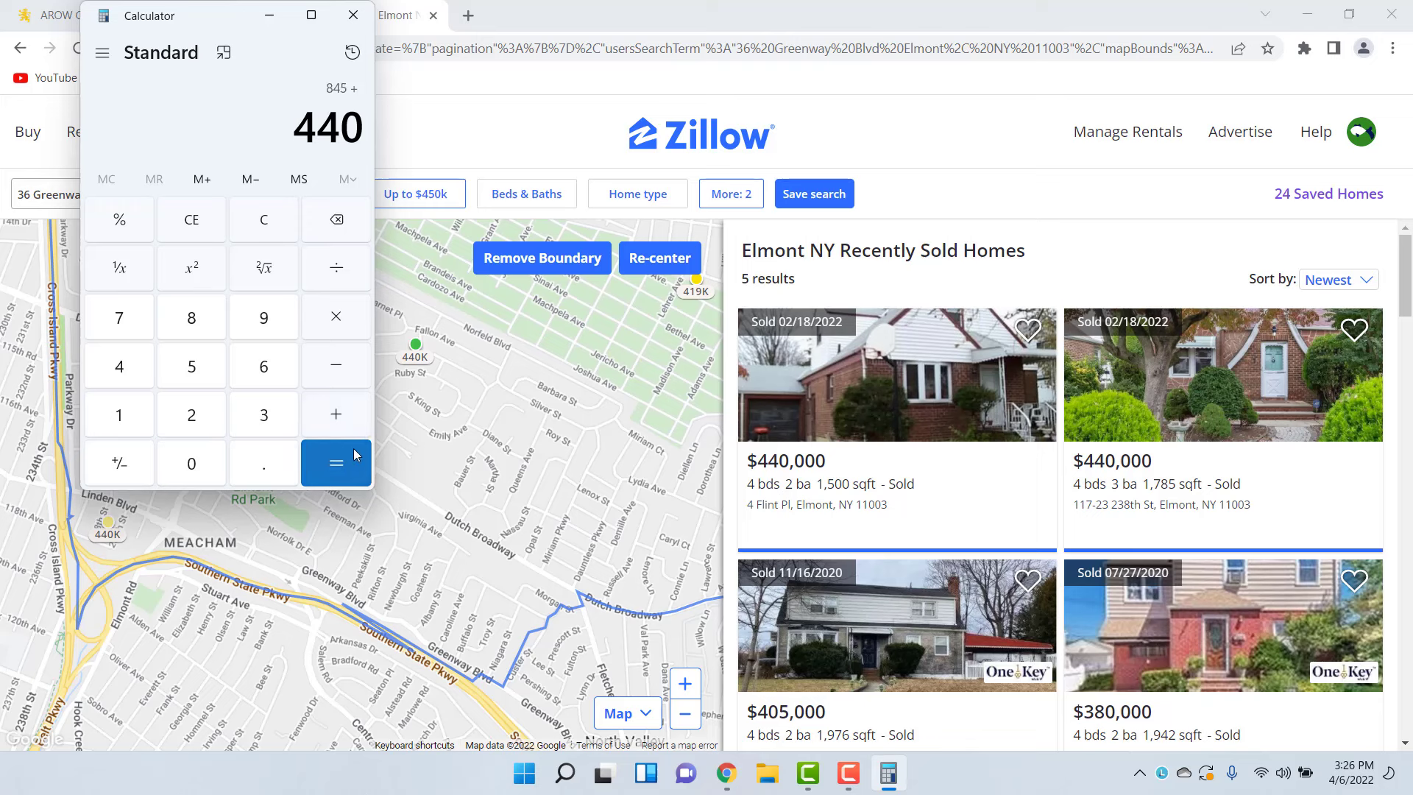
{"action": "left_click", "coordinate": [354, 454]}
Divide 1,285 by 3 for an average of 428.33, then close Calculator.
{"action": "left_click", "coordinate": [338, 270]}
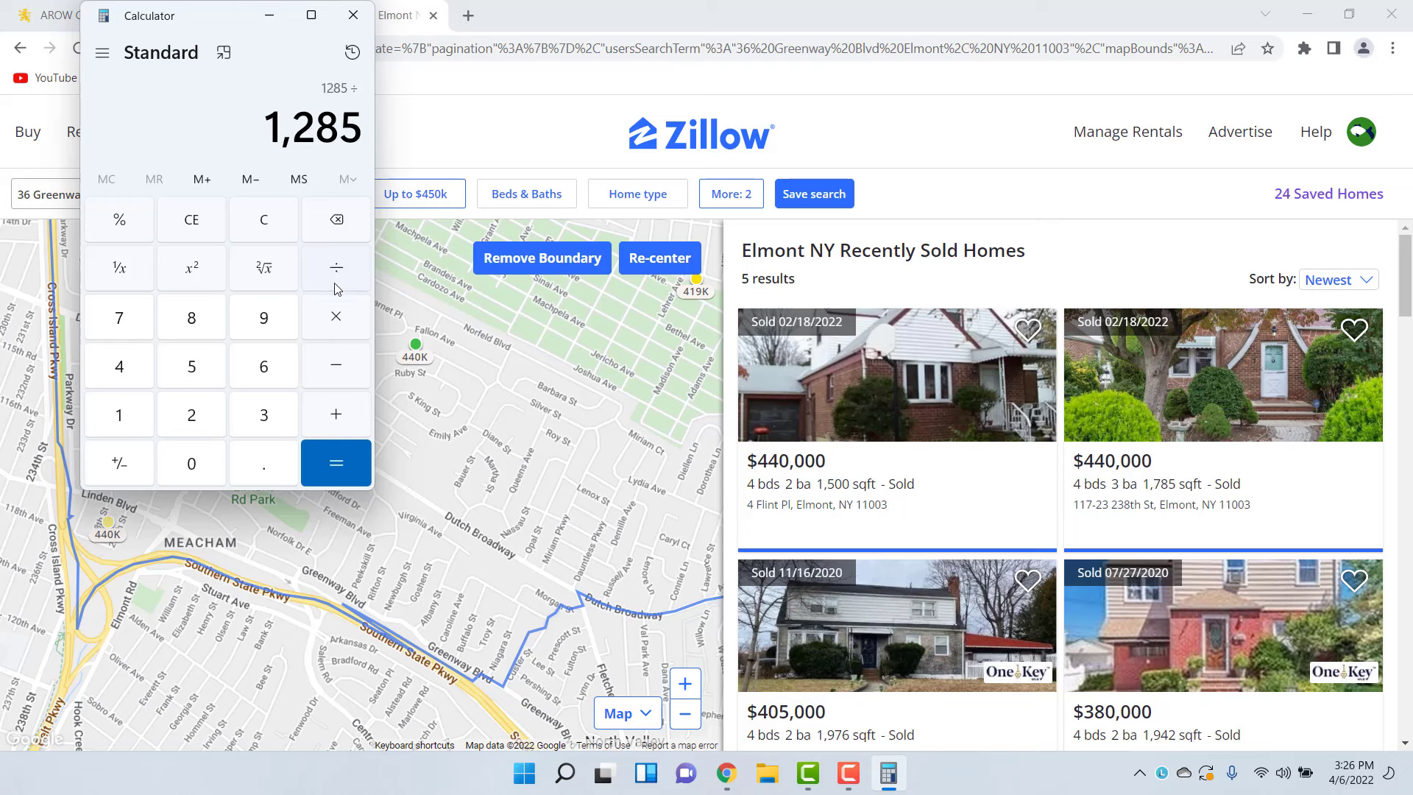
{"action": "left_click", "coordinate": [265, 417]}
{"action": "left_click", "coordinate": [344, 477]}
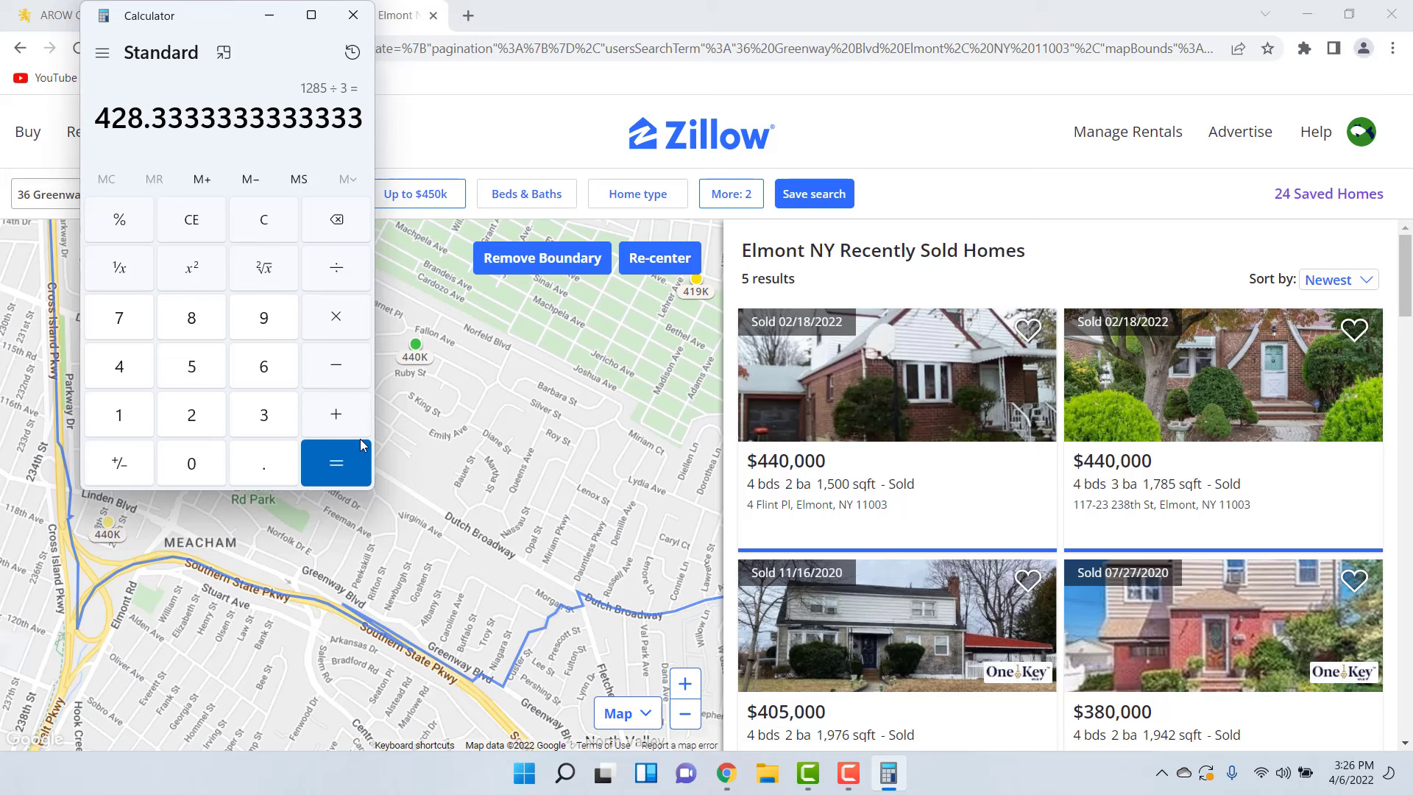
{"action": "left_click", "coordinate": [365, 22]}
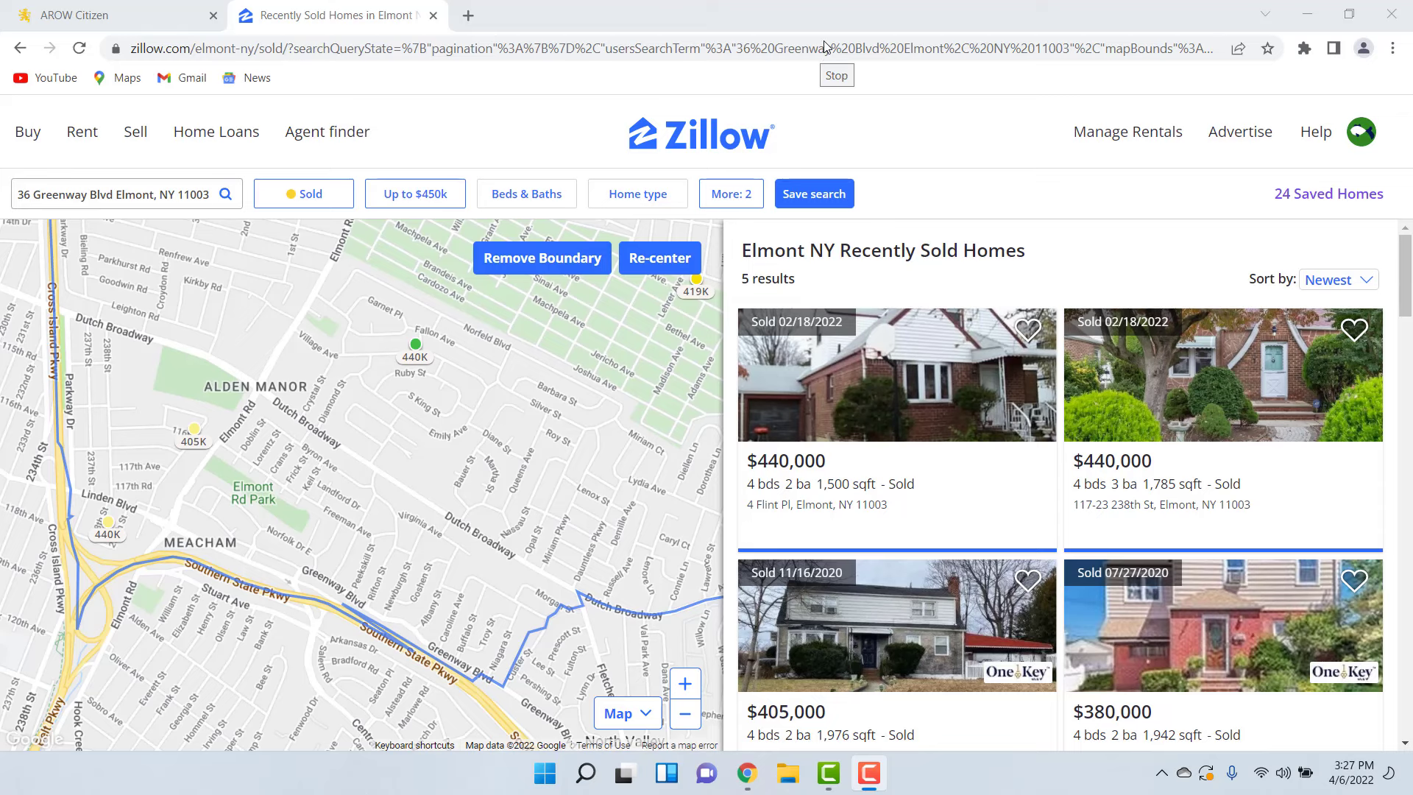
Open a new Chrome tab and load nassaucountyny.gov/.
{"action": "key", "text": "ctrl+t"}
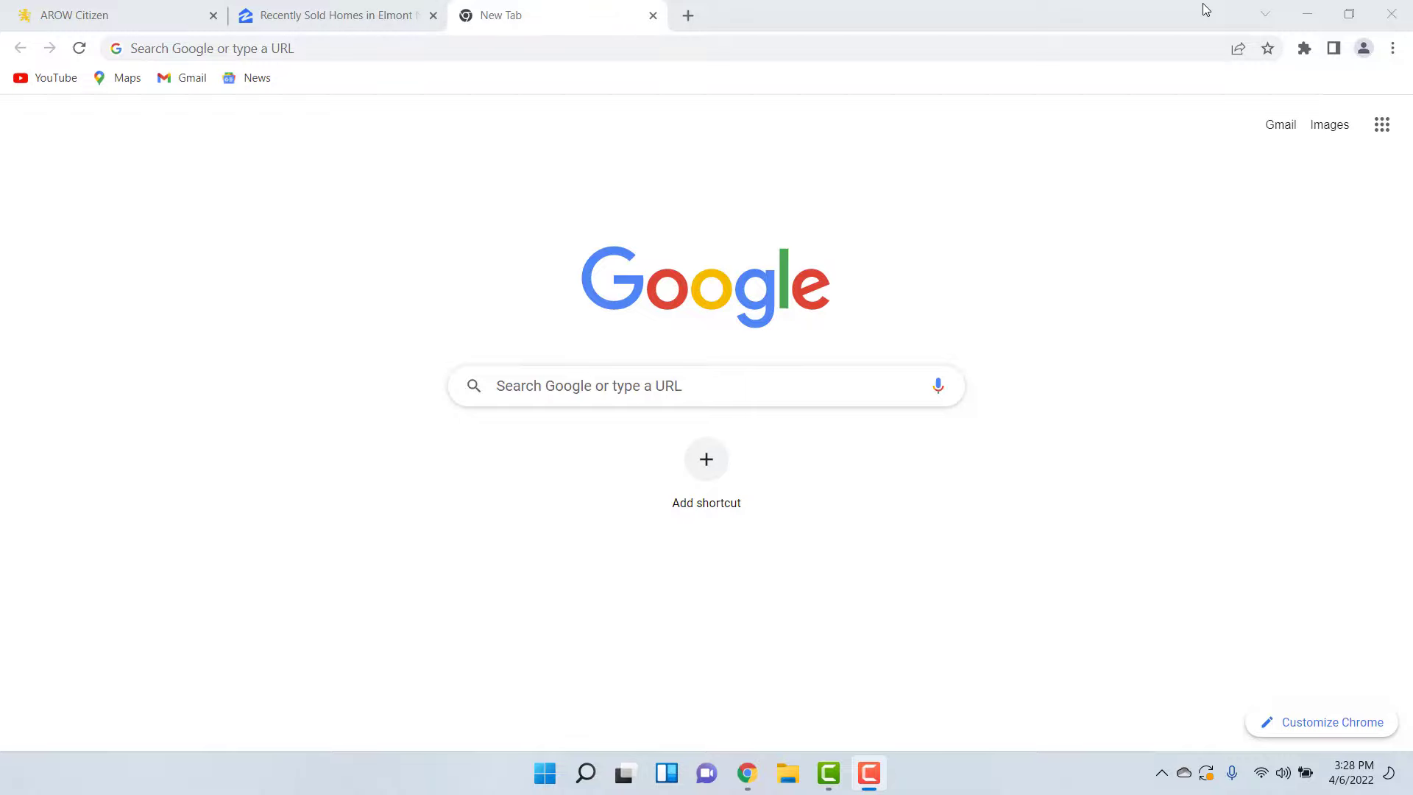
{"action": "left_click", "coordinate": [783, 56]}
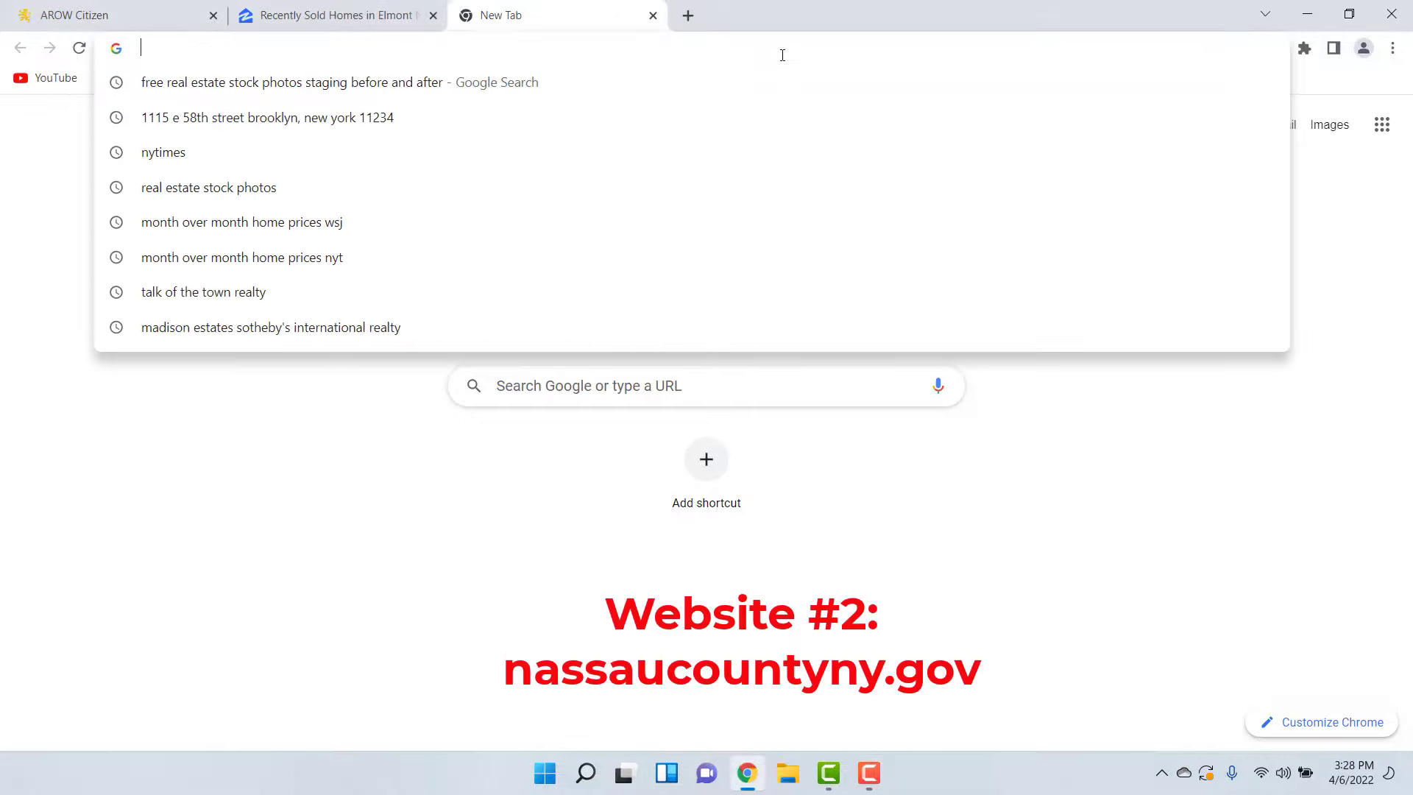
{"action": "left_click", "coordinate": [1297, 562]}
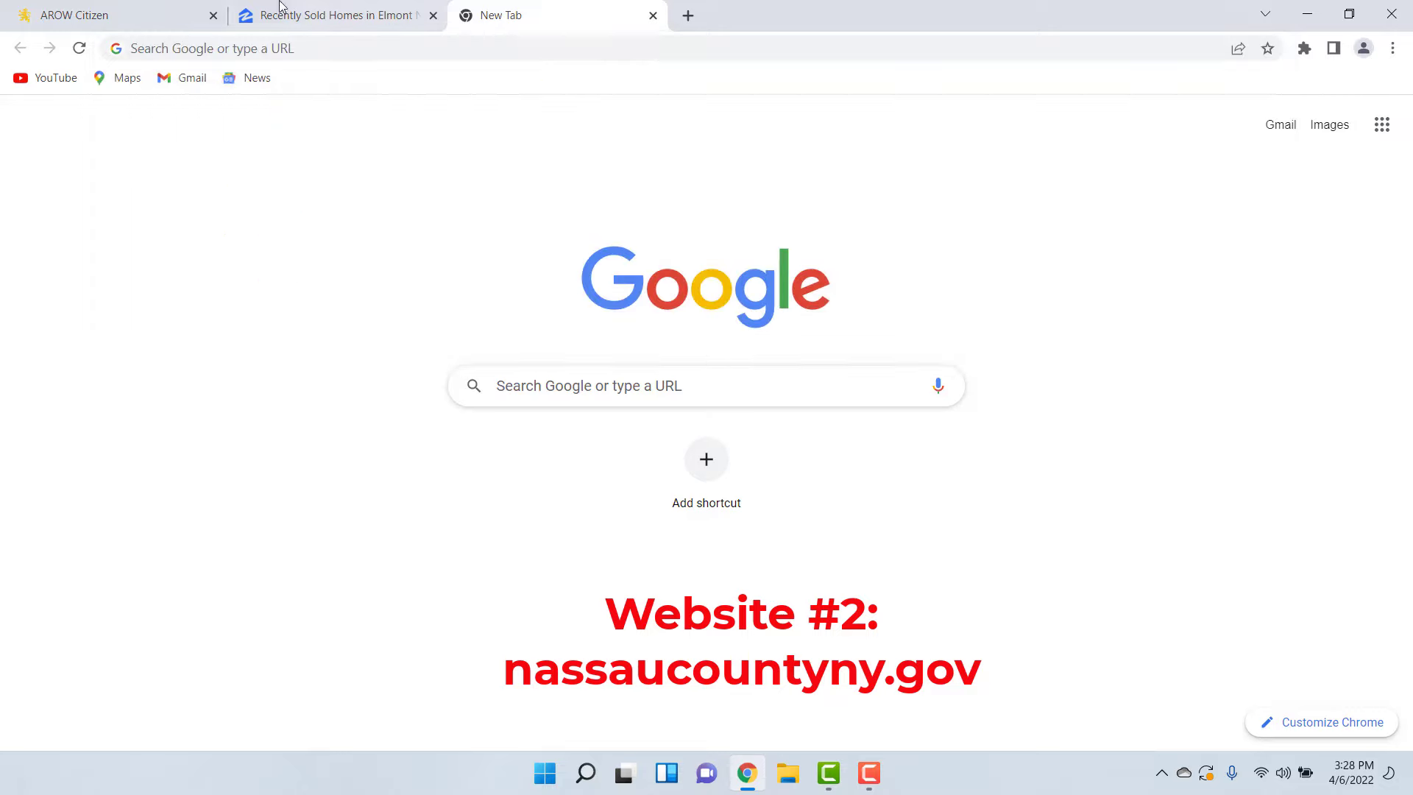
{"action": "left_click", "coordinate": [482, 50]}
{"action": "type", "text": "na"}
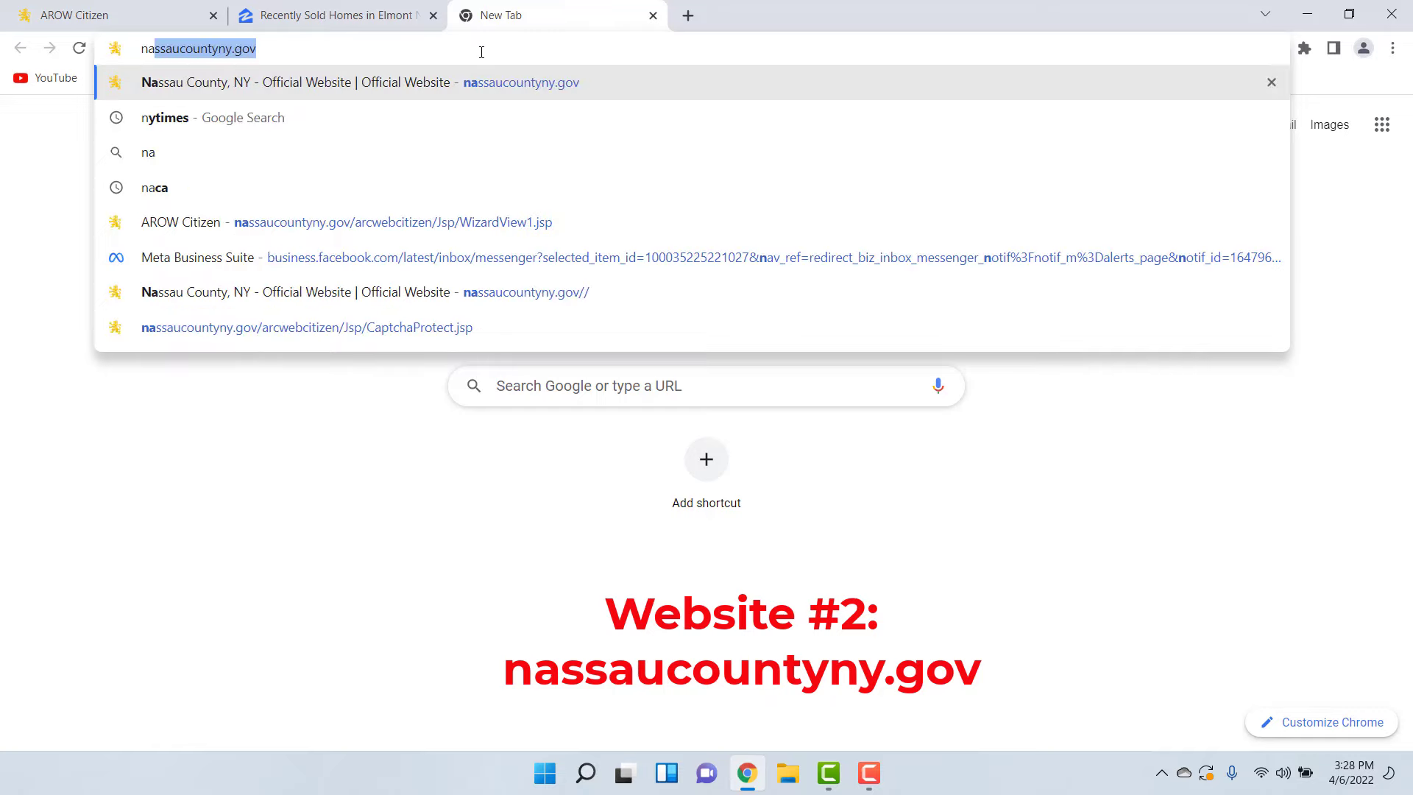
{"action": "type", "text": "ssauc"}
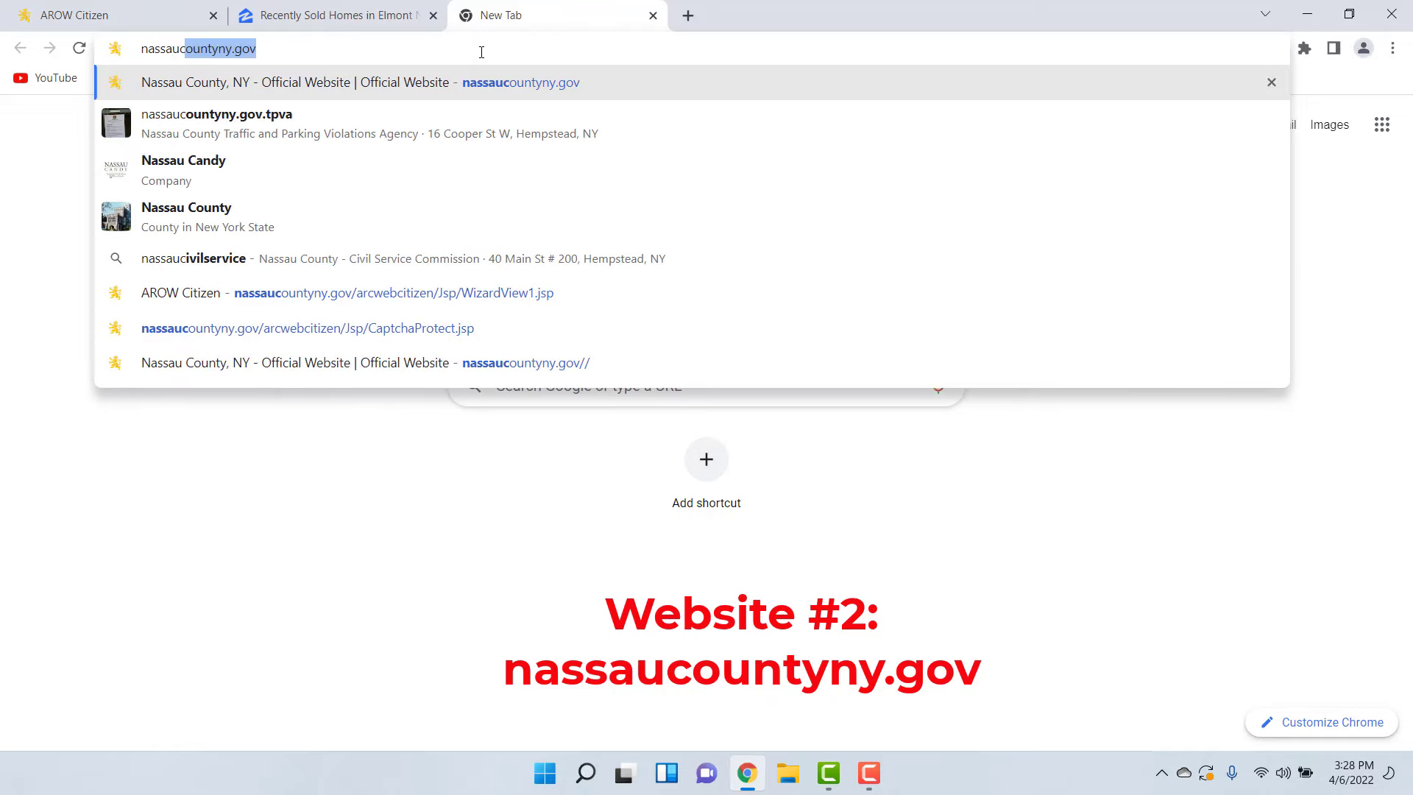
{"action": "type", "text": "ountyny.gov/"}
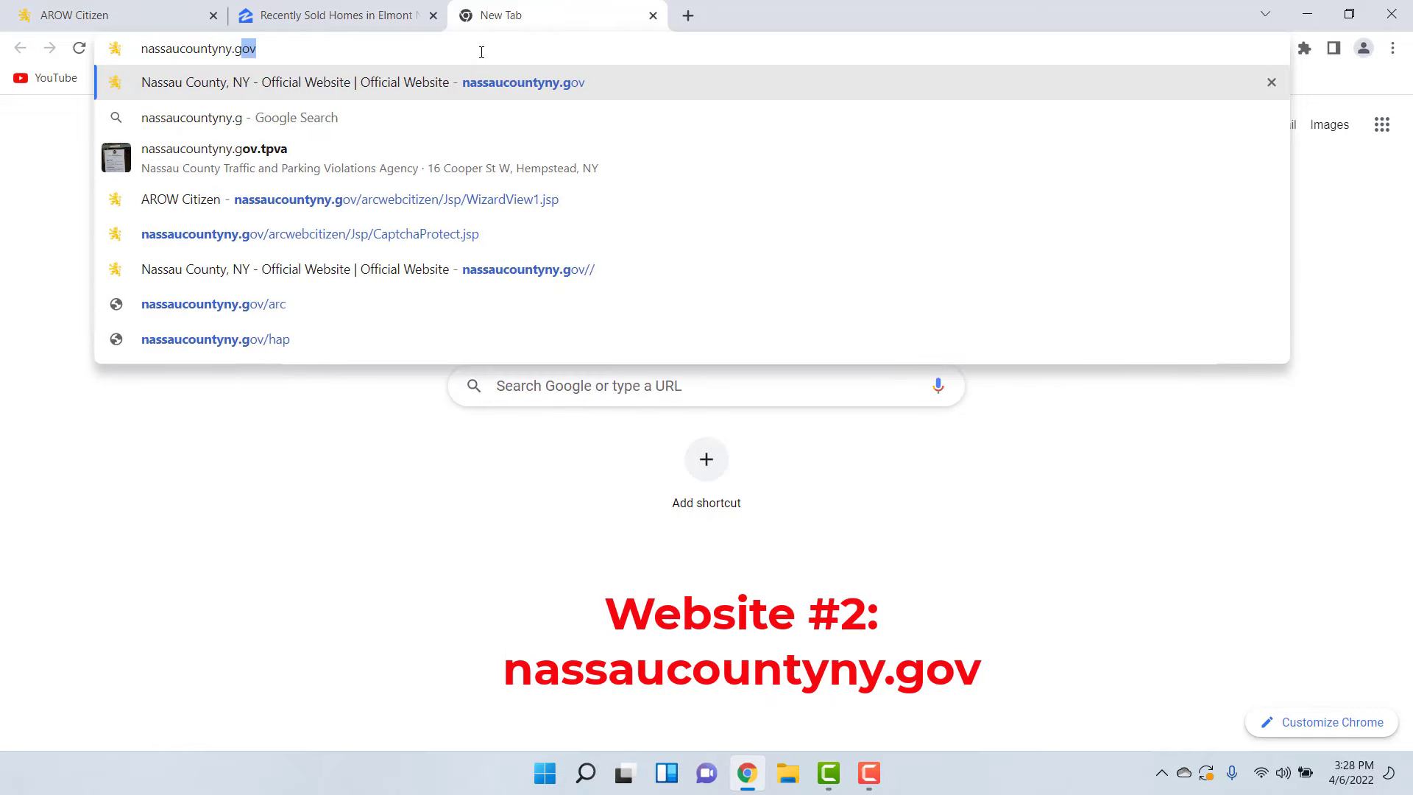
{"action": "key", "text": "Return"}
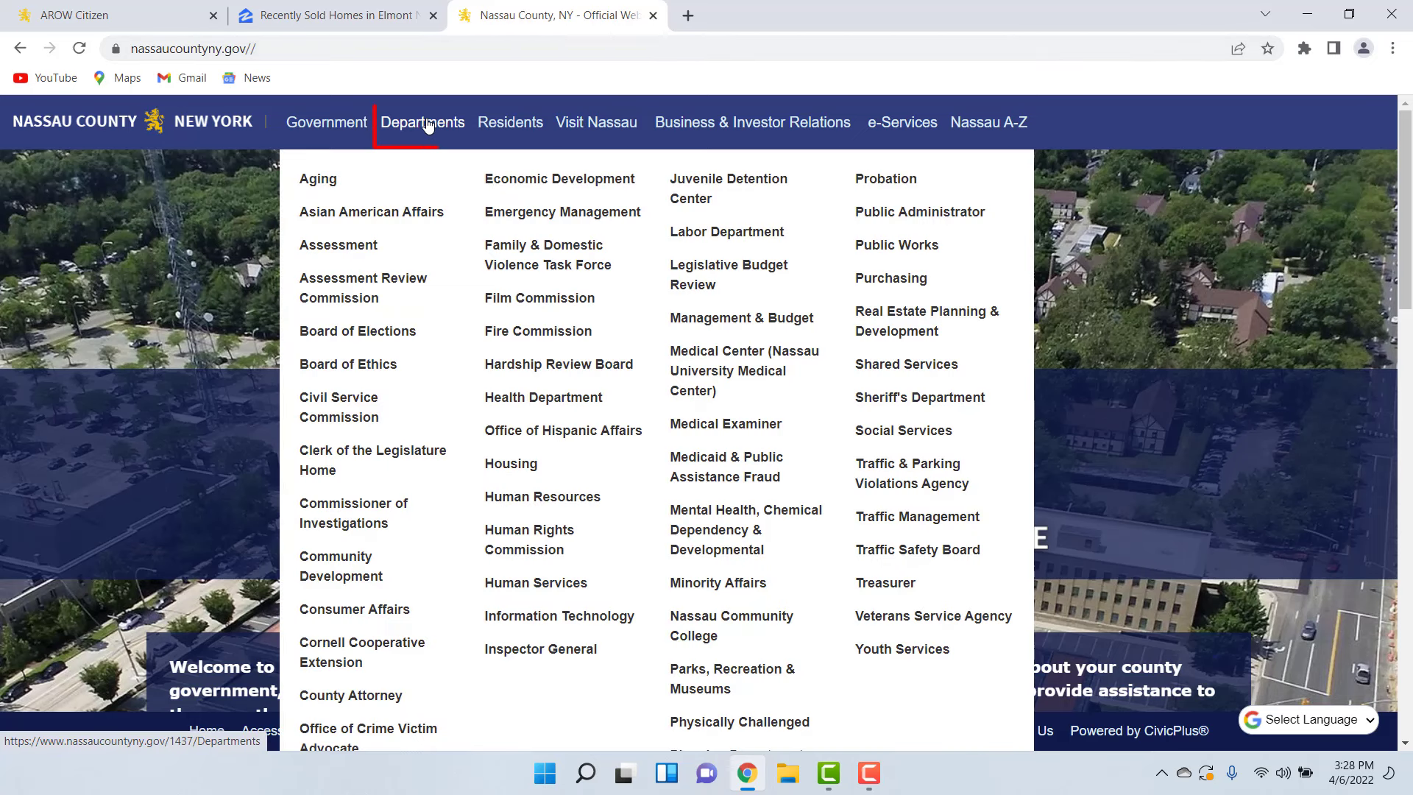
Go through Departments and Assessment Review Commission to the AROW welcome page.
{"action": "left_click", "coordinate": [427, 121]}
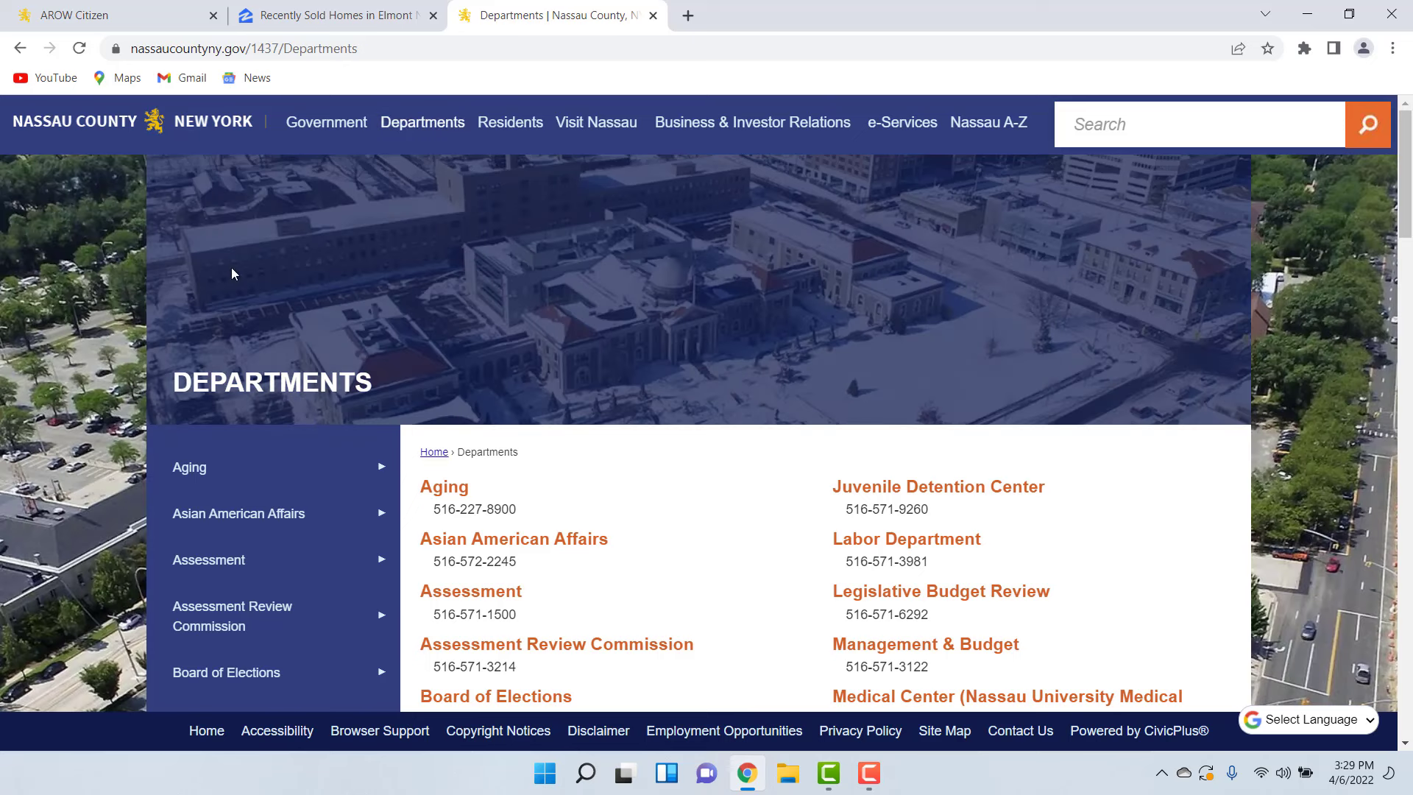
{"action": "scroll", "coordinate": [42, 567], "scroll_direction": "down", "scroll_amount": 3}
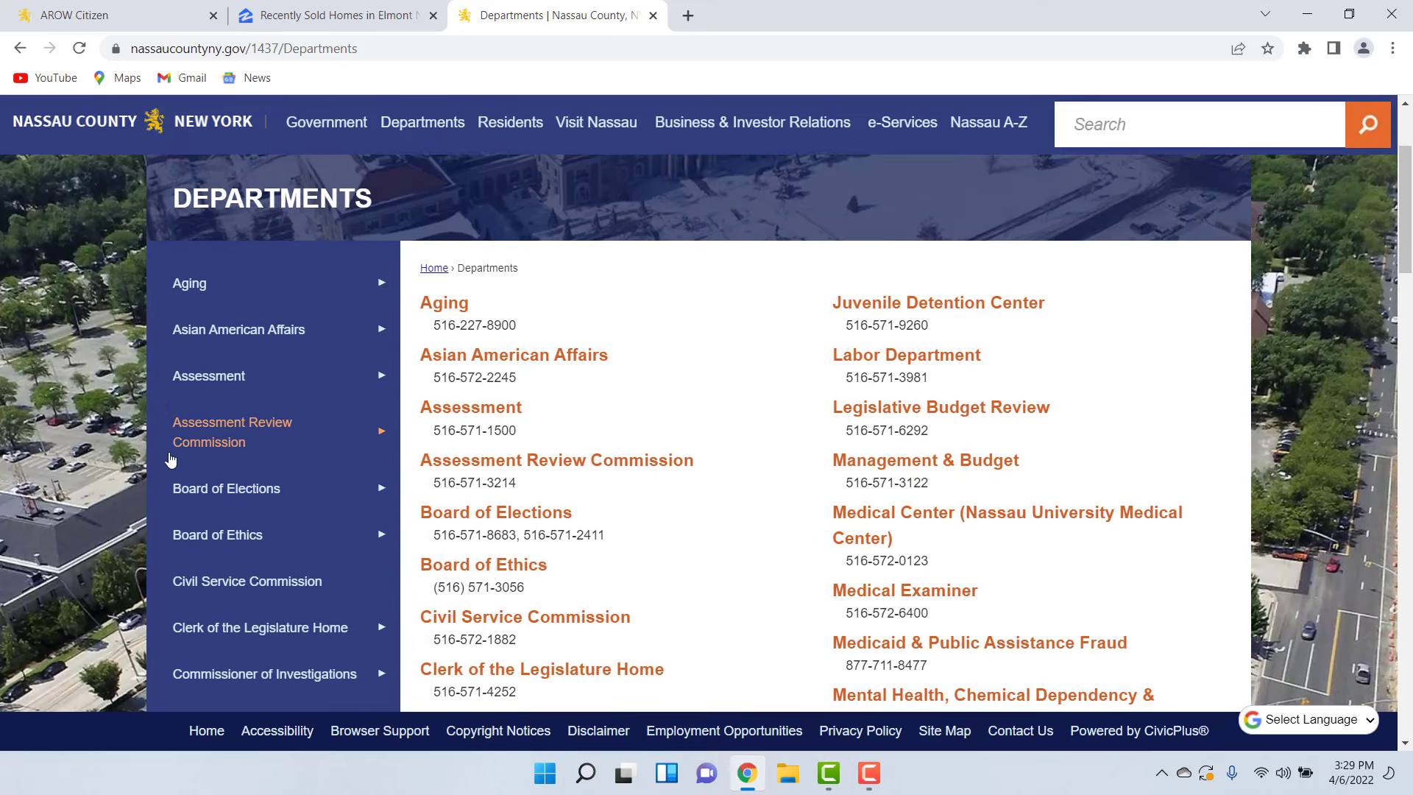
{"action": "left_click", "coordinate": [221, 432]}
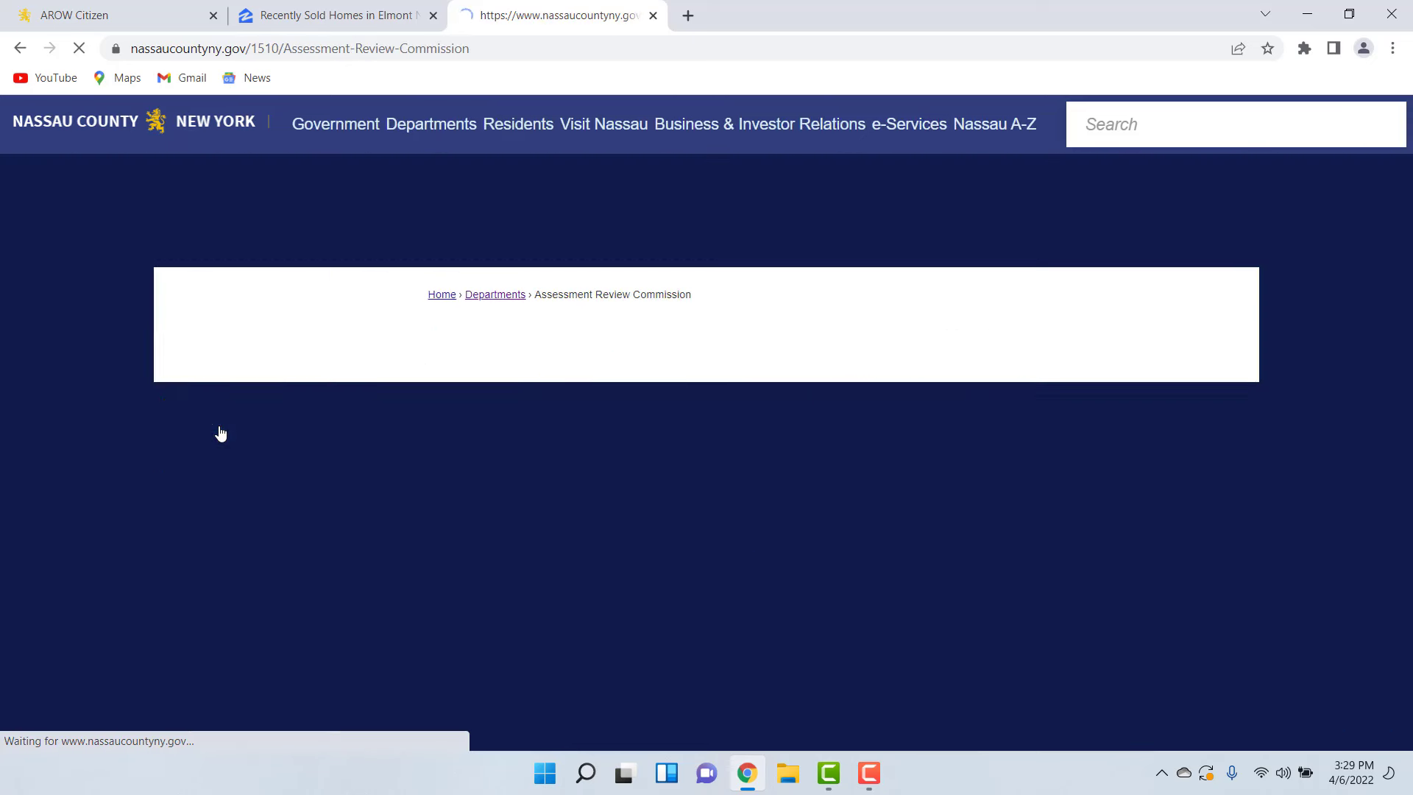
{"action": "scroll", "coordinate": [75, 511], "scroll_direction": "down", "scroll_amount": 2}
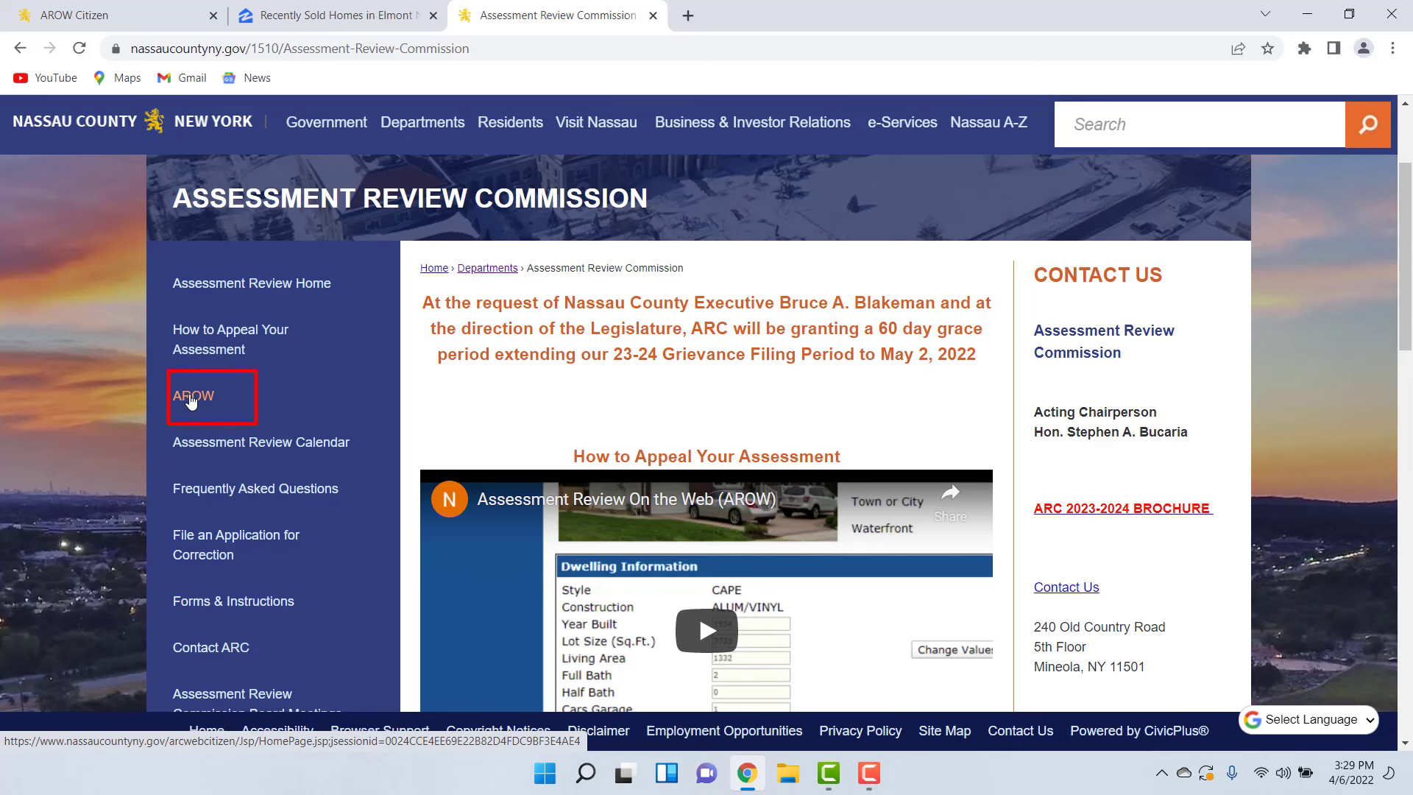
{"action": "left_click", "coordinate": [190, 398]}
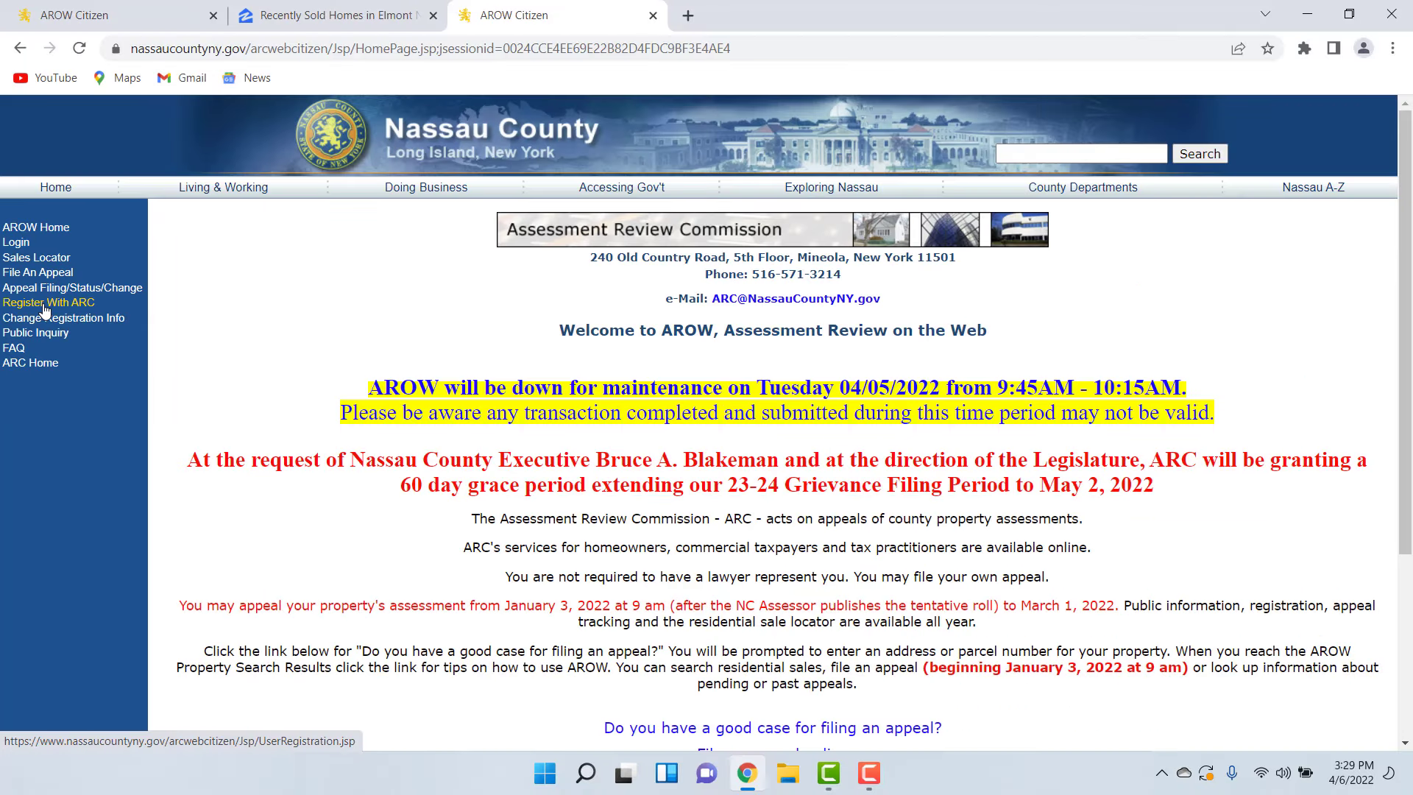
Open Register With ARC and scroll through the AROW User Registration form.
{"action": "left_click", "coordinate": [45, 303]}
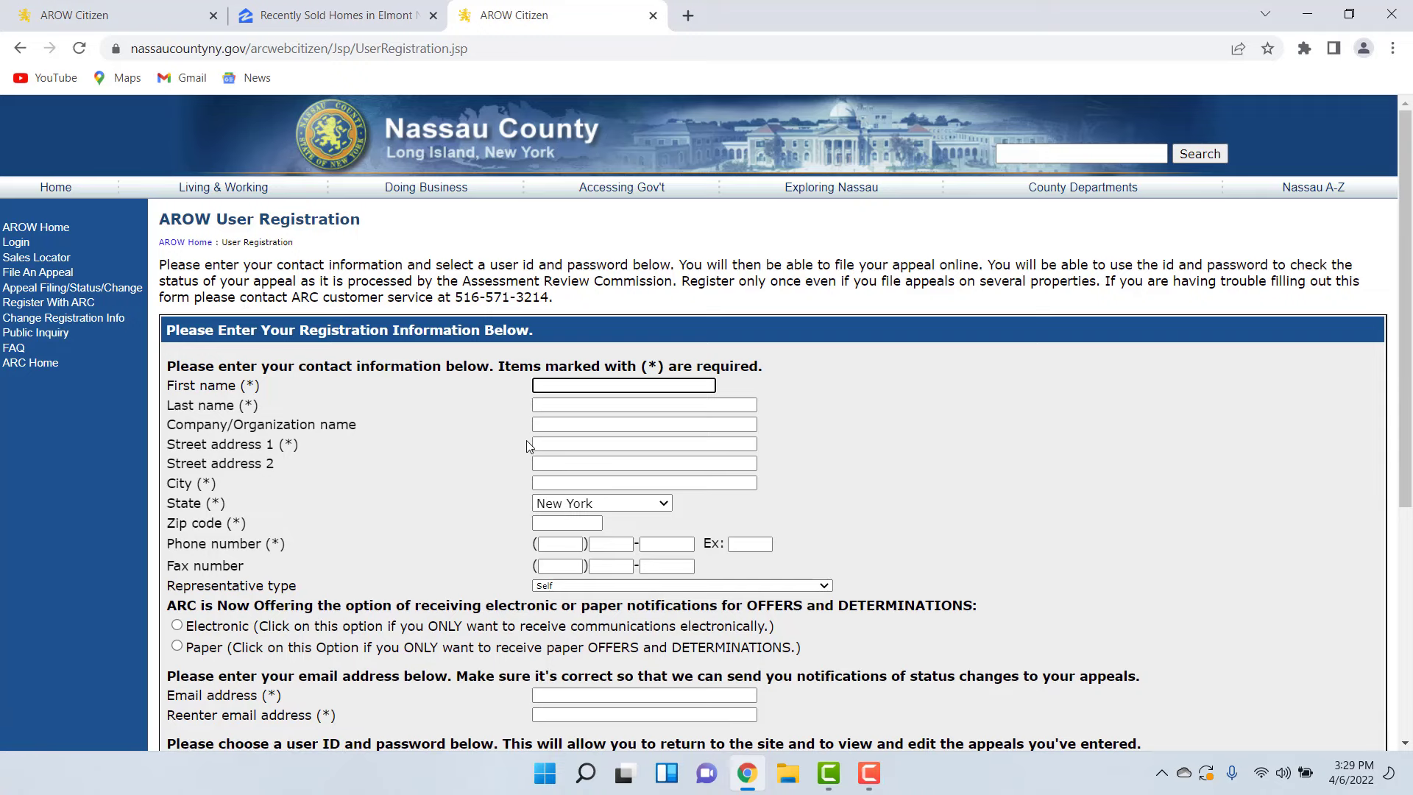
{"action": "scroll", "coordinate": [527, 443], "scroll_direction": "down", "scroll_amount": 1}
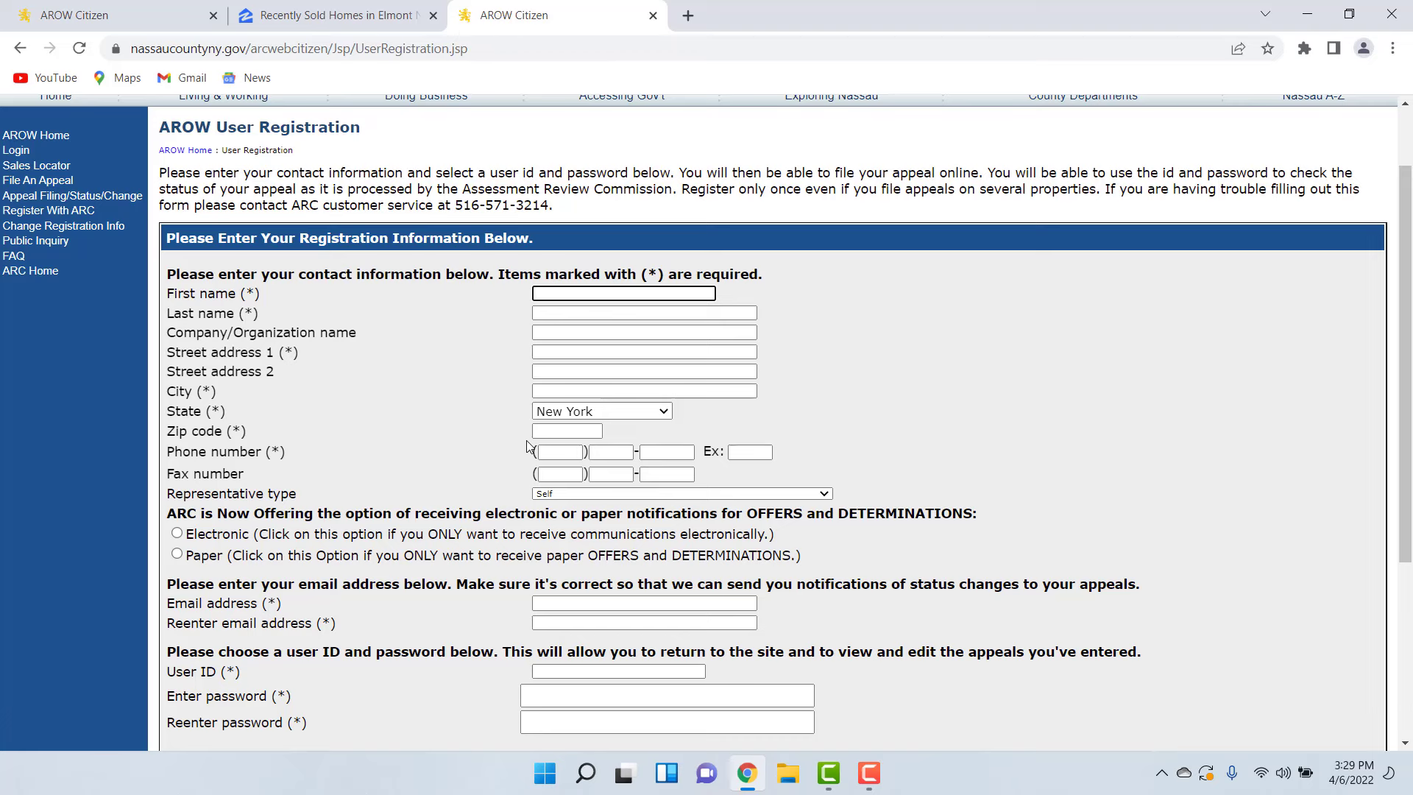
{"action": "scroll", "coordinate": [424, 460], "scroll_direction": "down", "scroll_amount": 1}
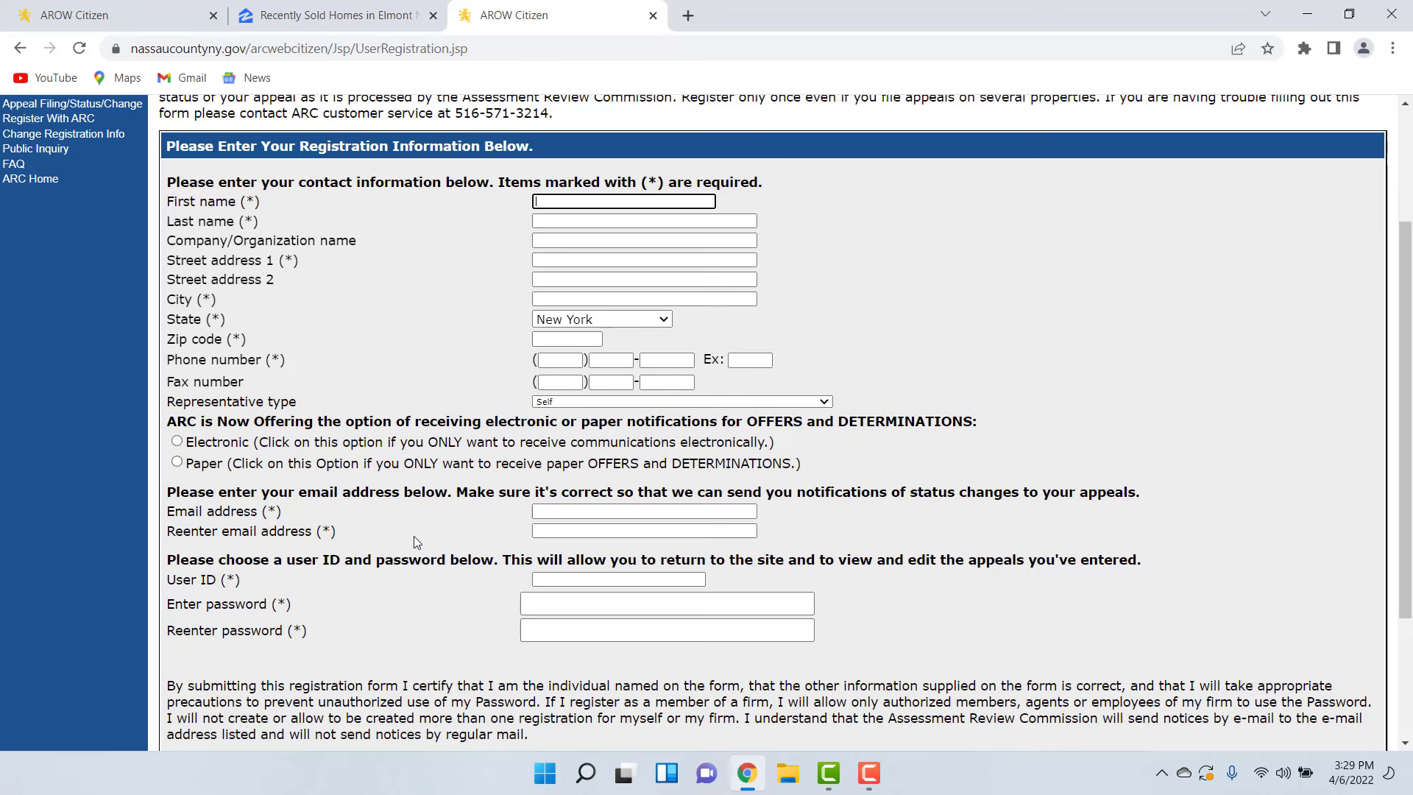
{"action": "scroll", "coordinate": [414, 537], "scroll_direction": "down", "scroll_amount": 1}
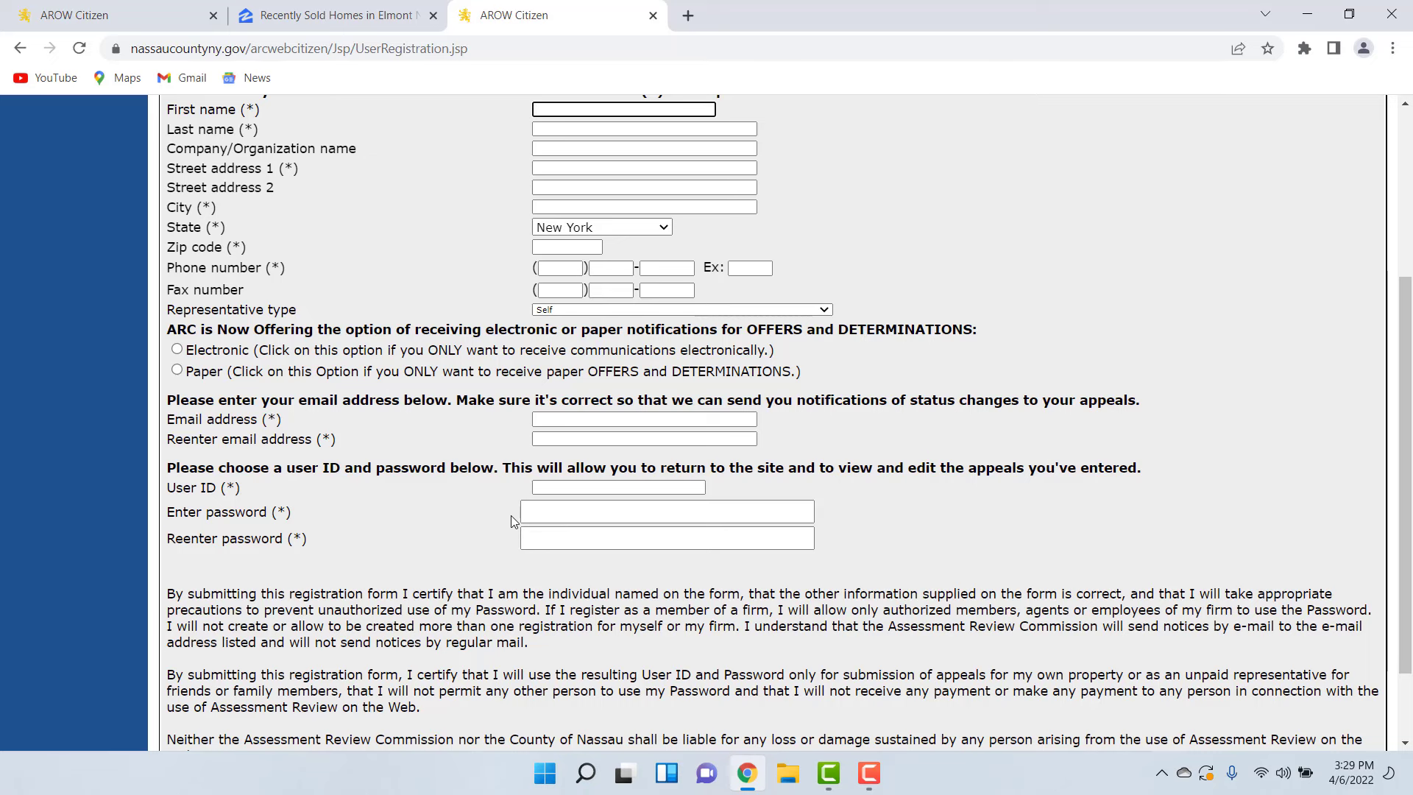
{"action": "scroll", "coordinate": [511, 522], "scroll_direction": "up", "scroll_amount": 2}
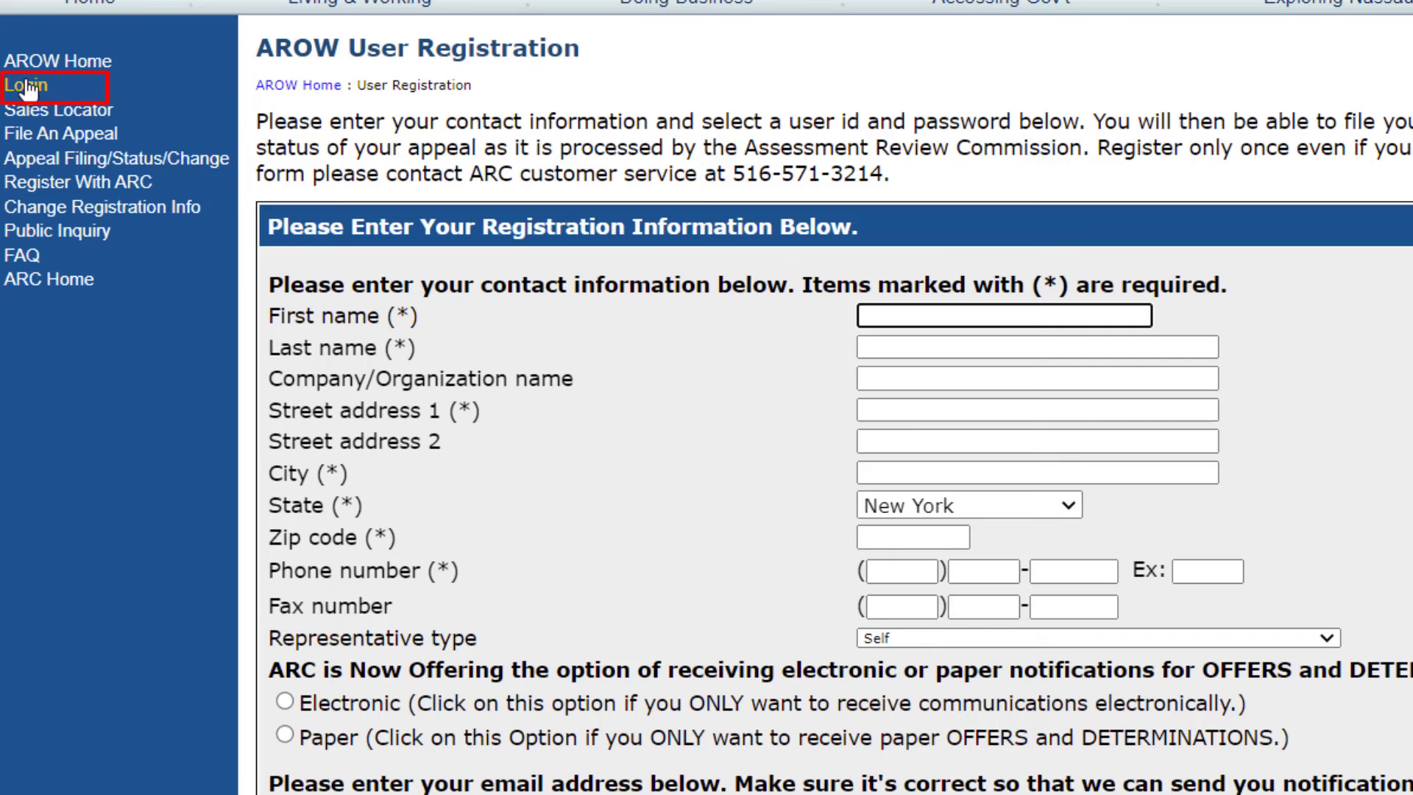
Go to the AROW Login page from the left menu.
{"action": "left_click", "coordinate": [25, 87]}
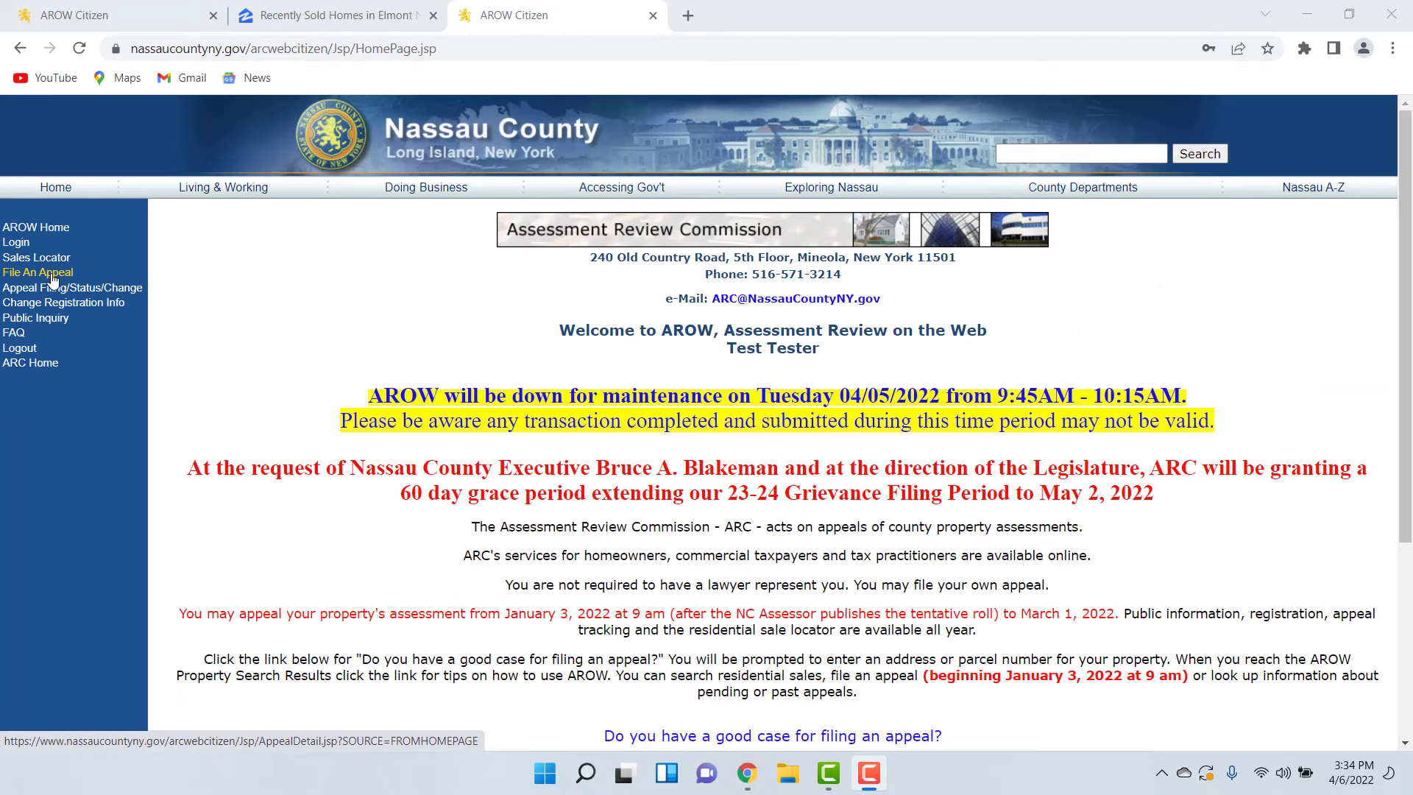
Start a new appeal and set the property type to AR1.
{"action": "left_click", "coordinate": [51, 274]}
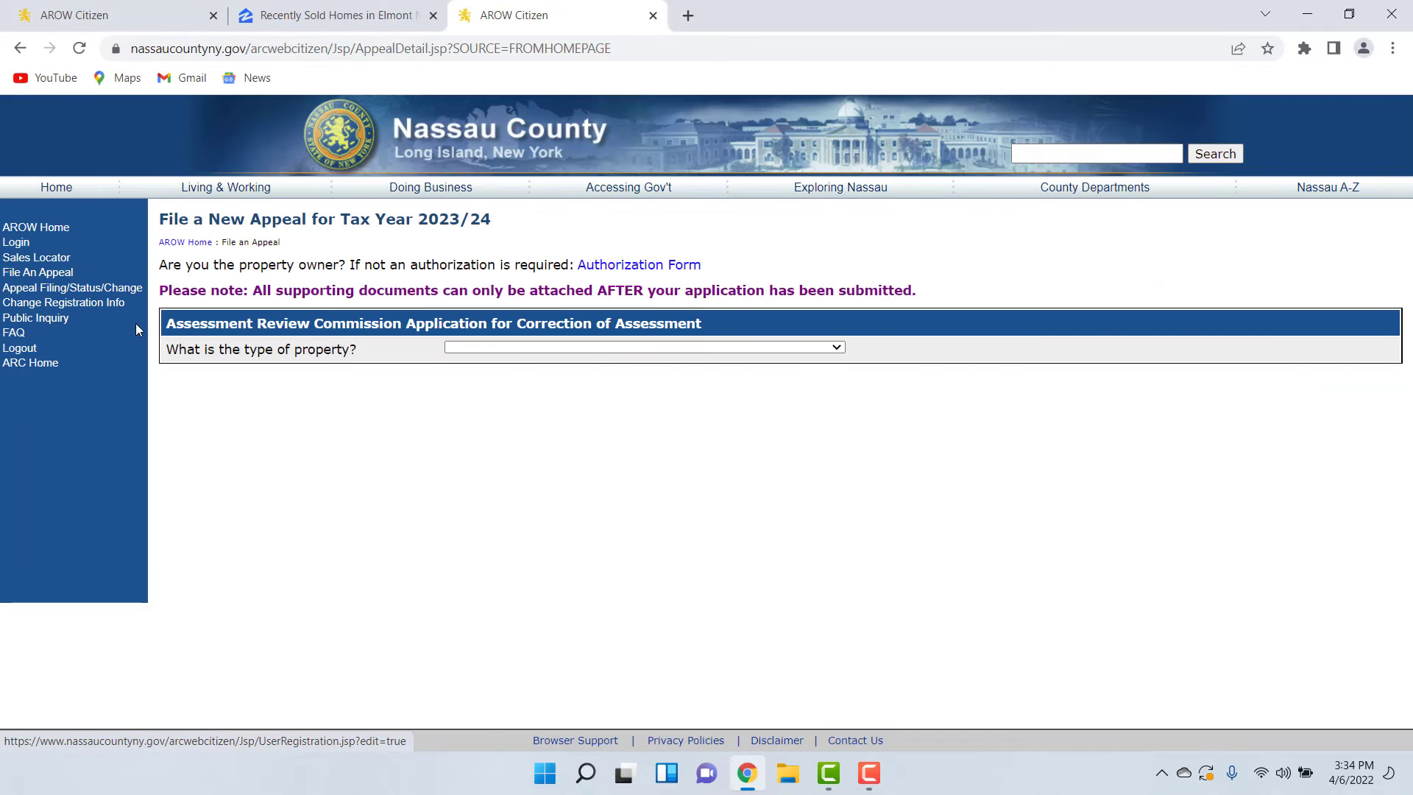
{"action": "left_click", "coordinate": [520, 349]}
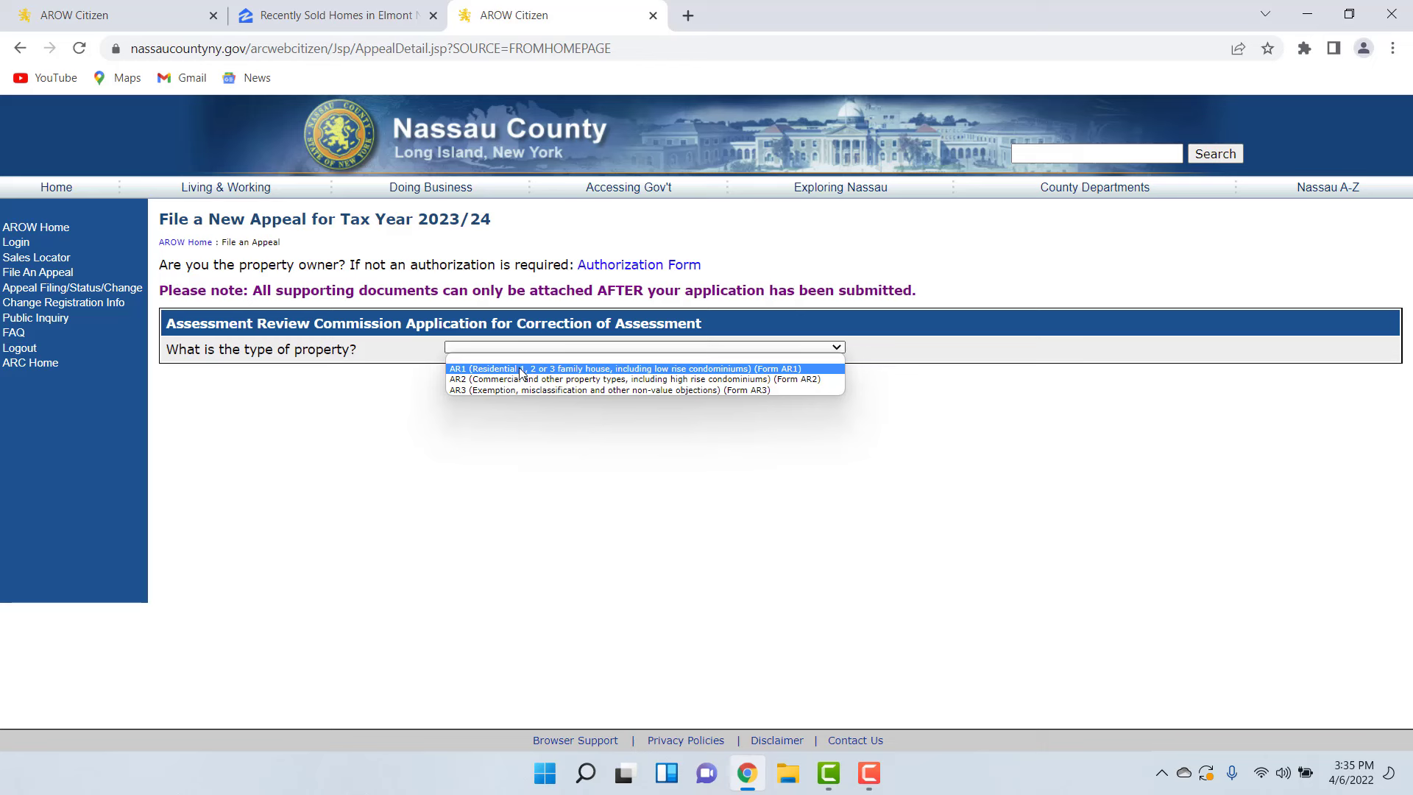
{"action": "left_click", "coordinate": [521, 369]}
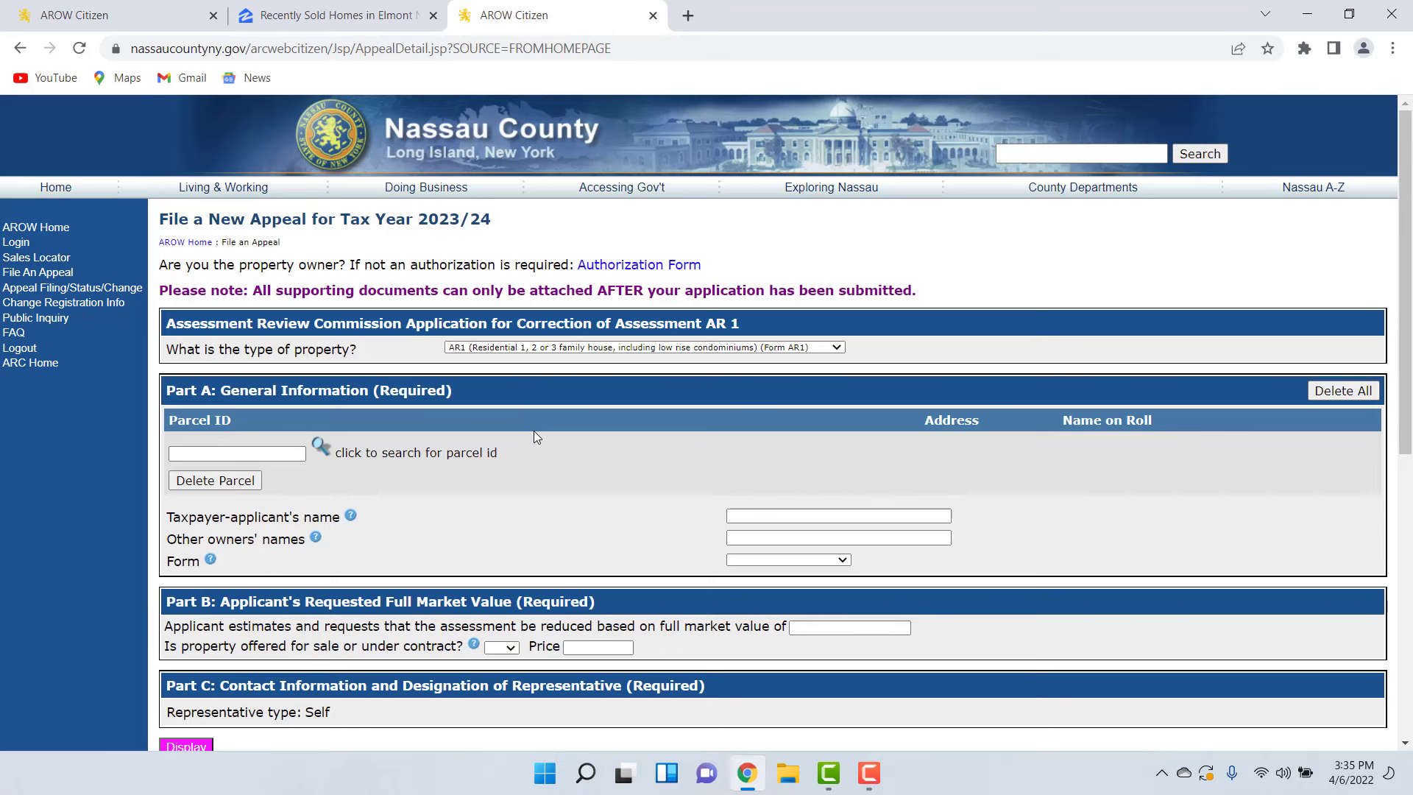
Scroll through the Tax Year 2023/24 appeal form's Parts A through F.
{"action": "scroll", "coordinate": [533, 430], "scroll_direction": "down", "scroll_amount": 4}
{"action": "scroll", "coordinate": [533, 431], "scroll_direction": "down", "scroll_amount": 4}
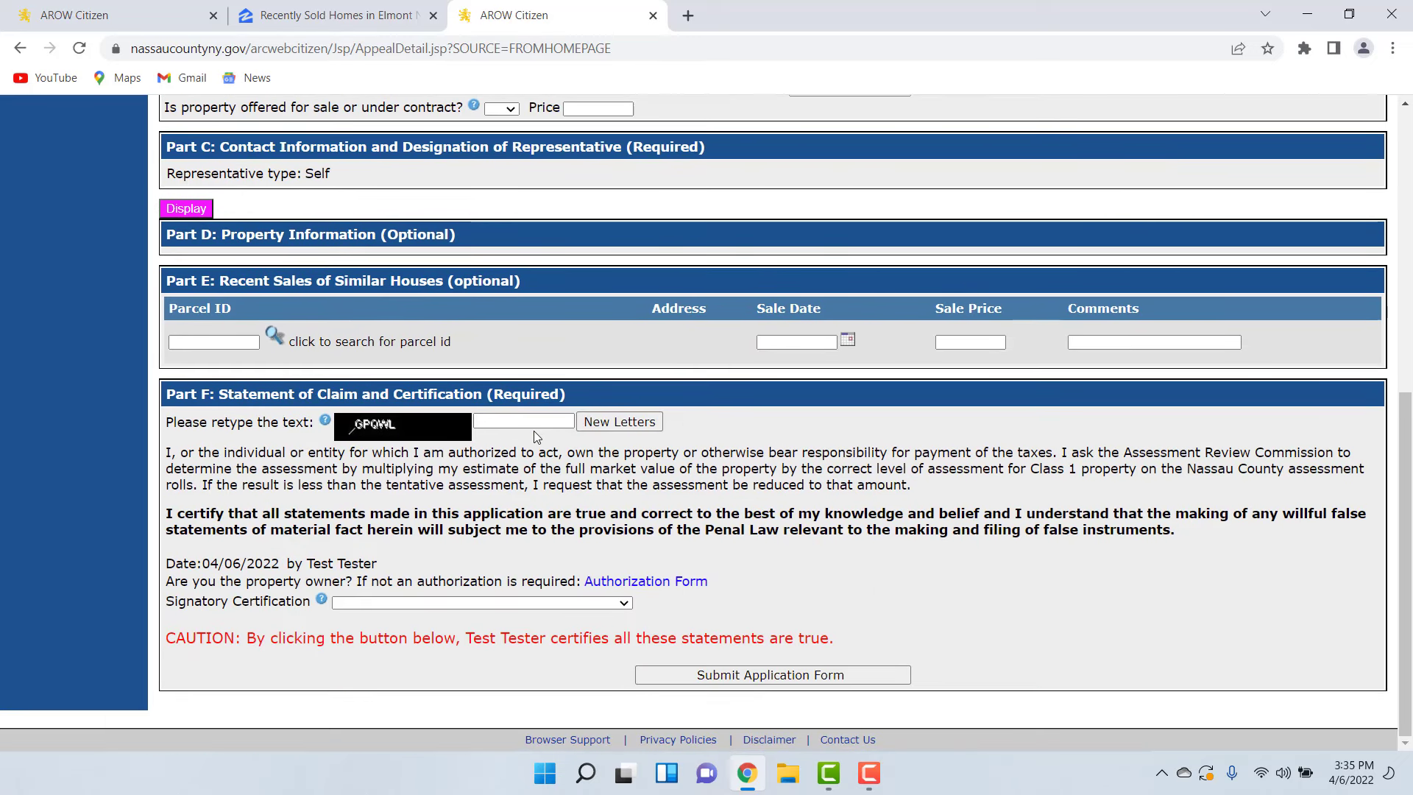
{"action": "scroll", "coordinate": [533, 430], "scroll_direction": "up", "scroll_amount": 6}
{"action": "scroll", "coordinate": [535, 431], "scroll_direction": "up", "scroll_amount": 3}
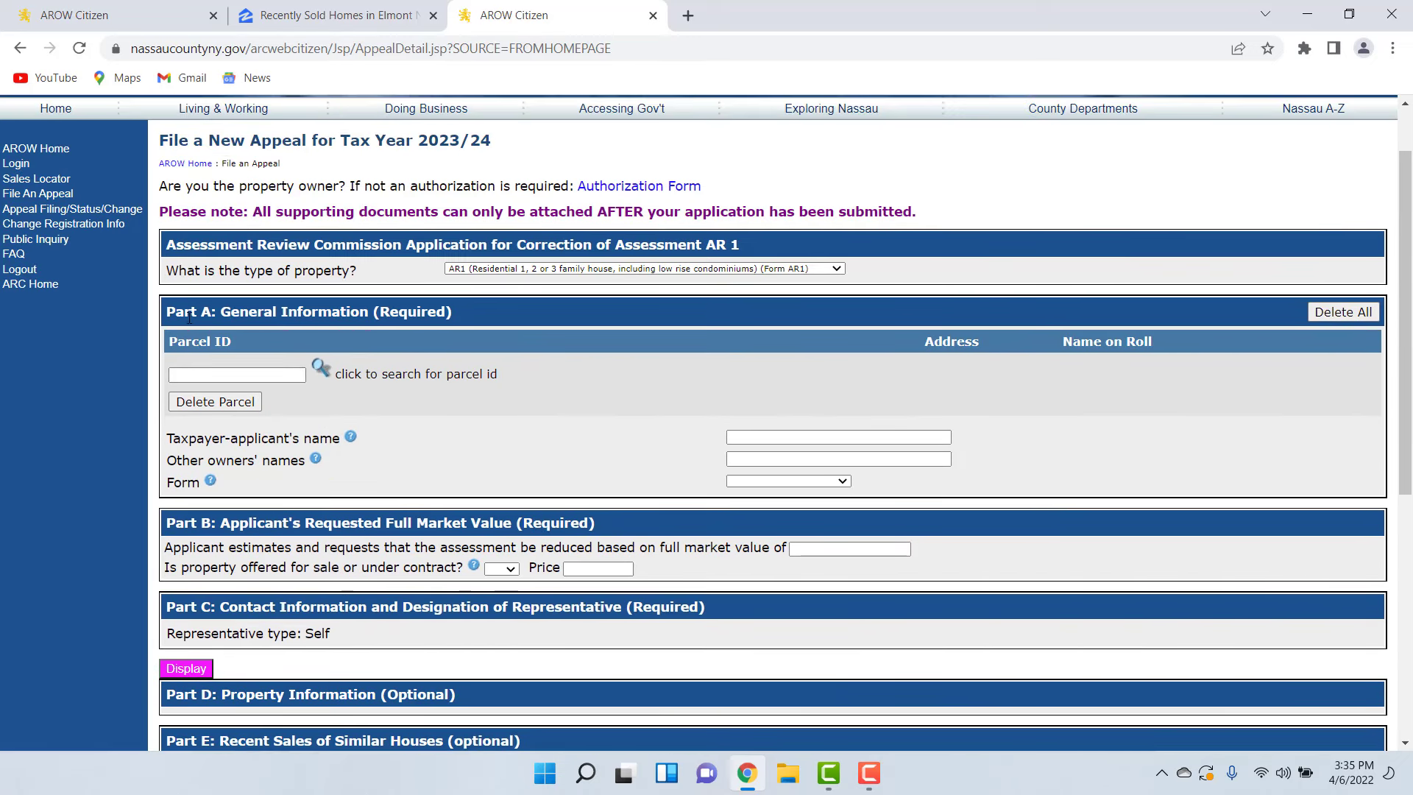
{"action": "scroll", "coordinate": [236, 535], "scroll_direction": "down", "scroll_amount": 3}
{"action": "scroll", "coordinate": [236, 535], "scroll_direction": "down", "scroll_amount": 3}
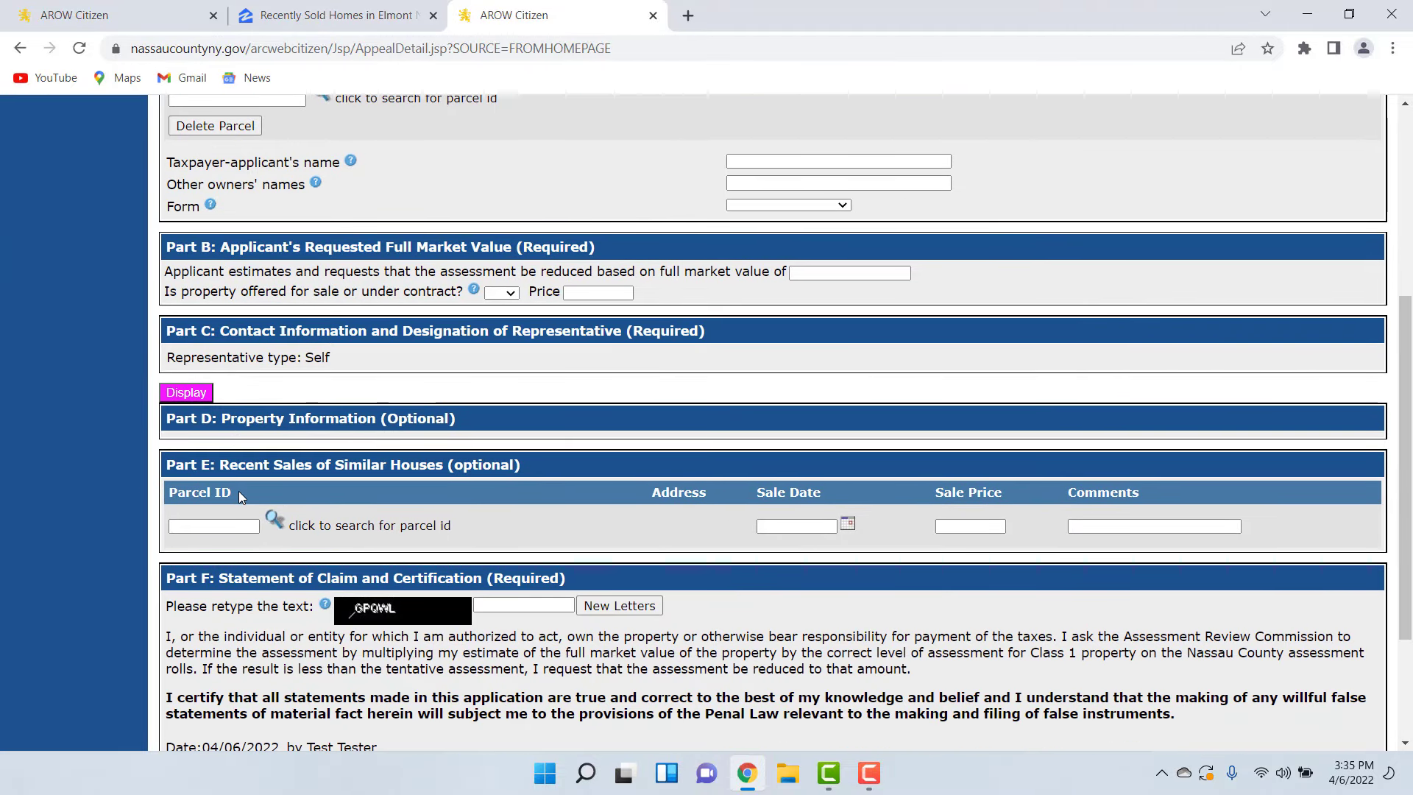
{"action": "scroll", "coordinate": [442, 515], "scroll_direction": "down", "scroll_amount": 1}
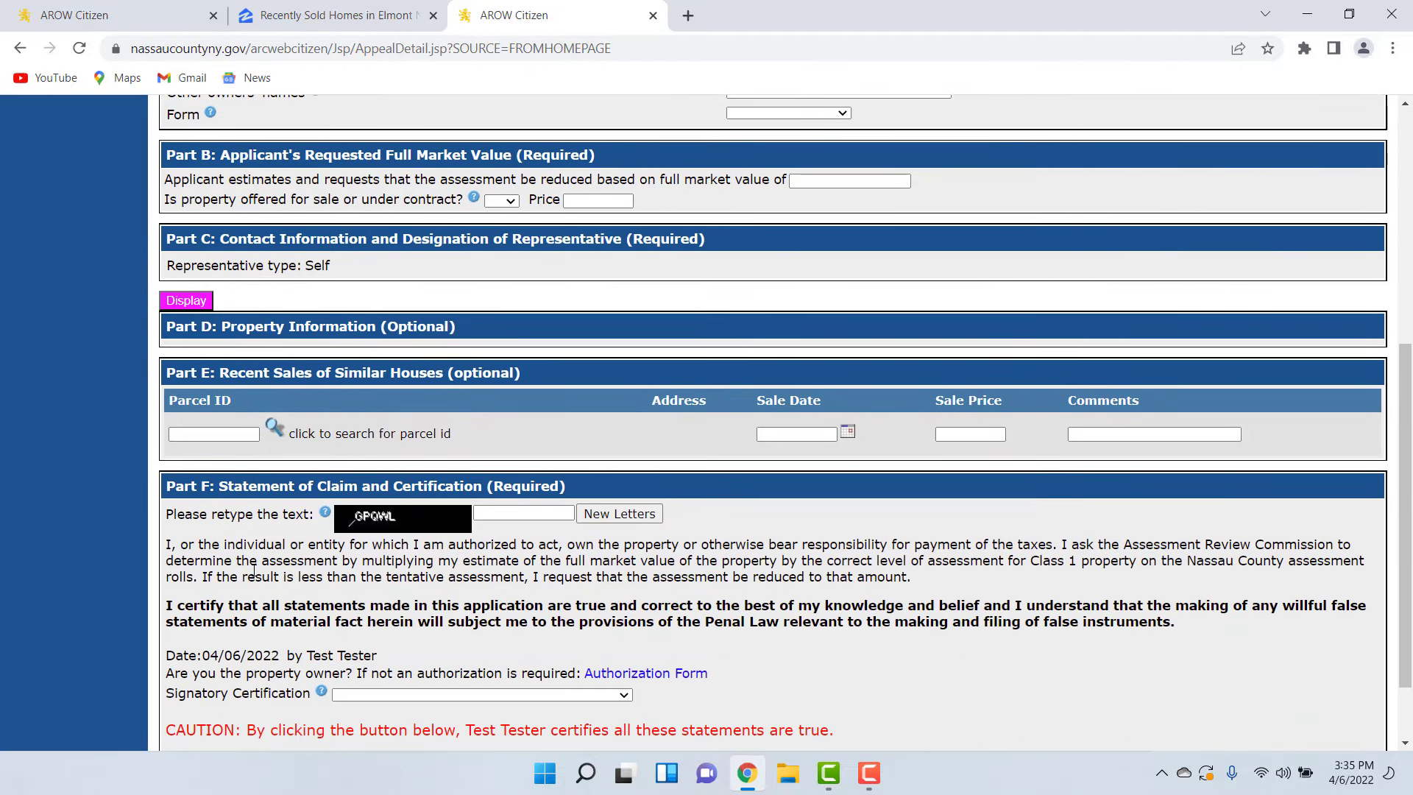
{"action": "scroll", "coordinate": [660, 492], "scroll_direction": "up", "scroll_amount": 5}
{"action": "scroll", "coordinate": [642, 488], "scroll_direction": "down", "scroll_amount": 7}
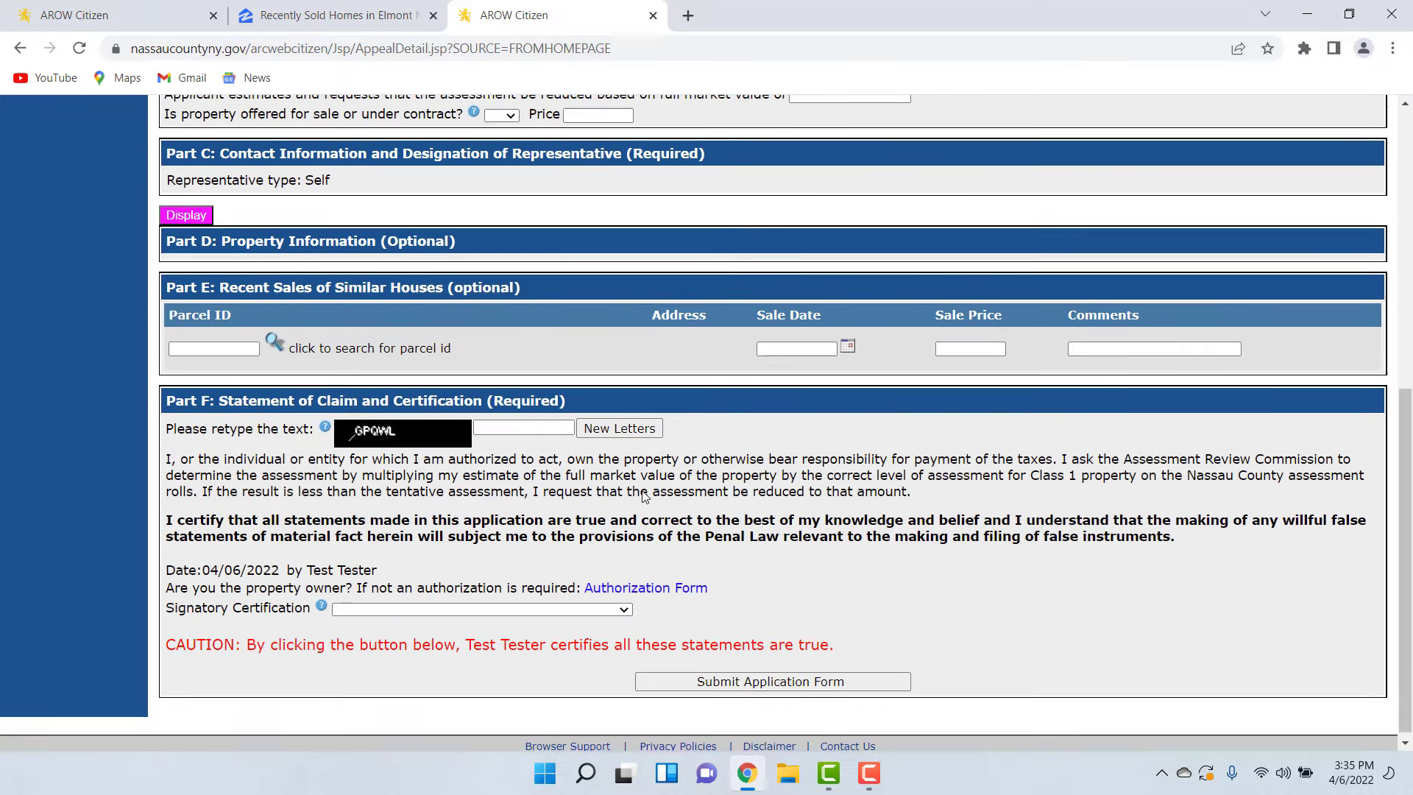
{"action": "scroll", "coordinate": [642, 484], "scroll_direction": "up", "scroll_amount": 8}
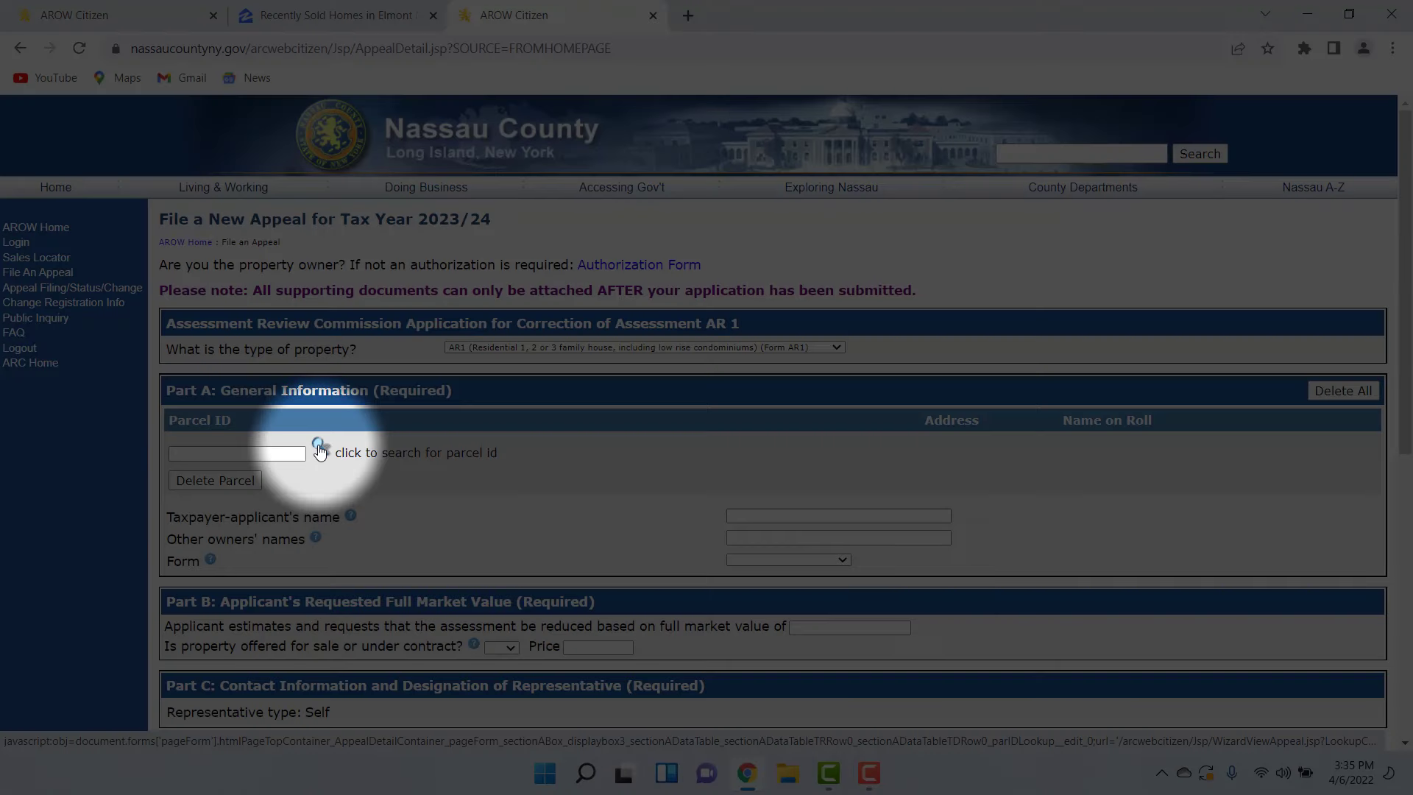
{"action": "left_click", "coordinate": [320, 451]}
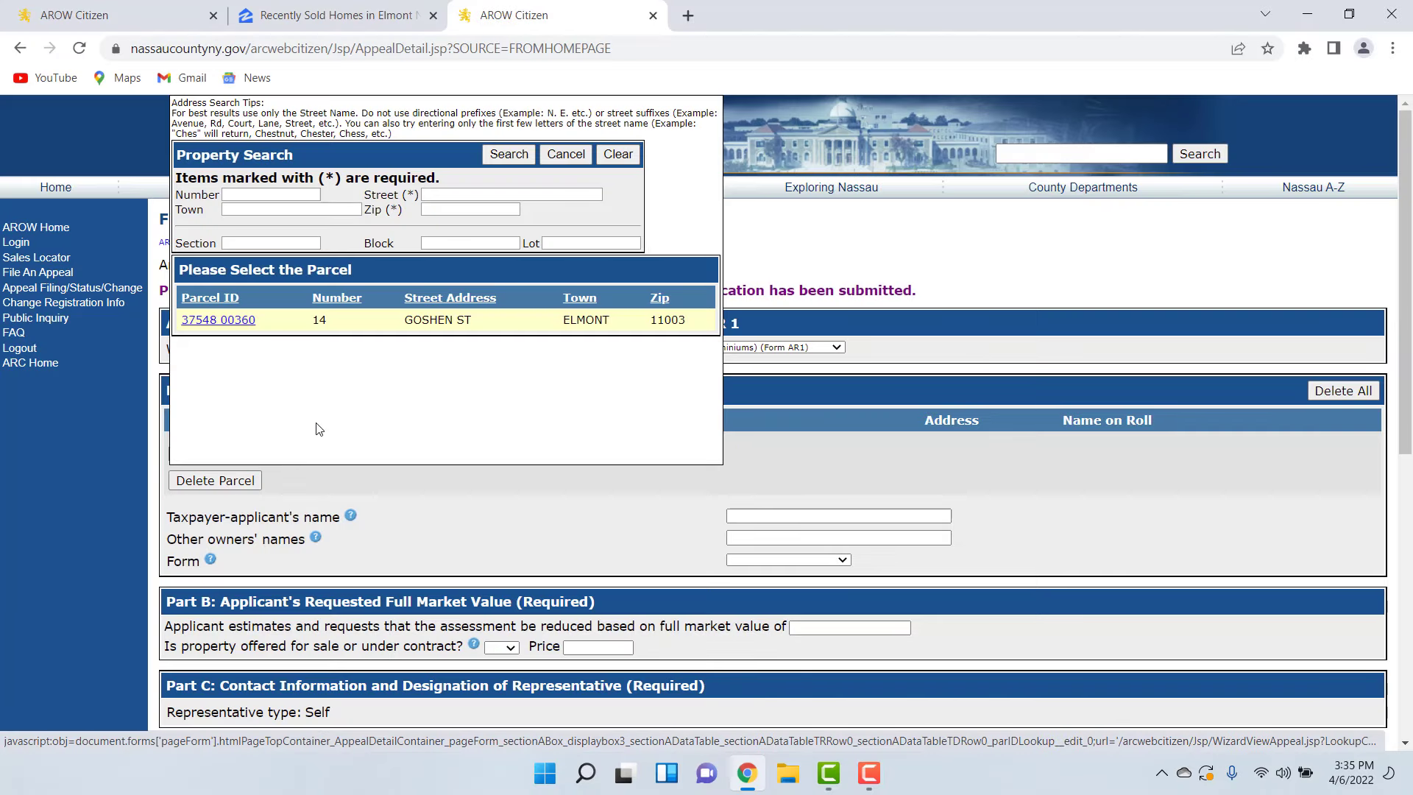
{"action": "left_click", "coordinate": [230, 193]}
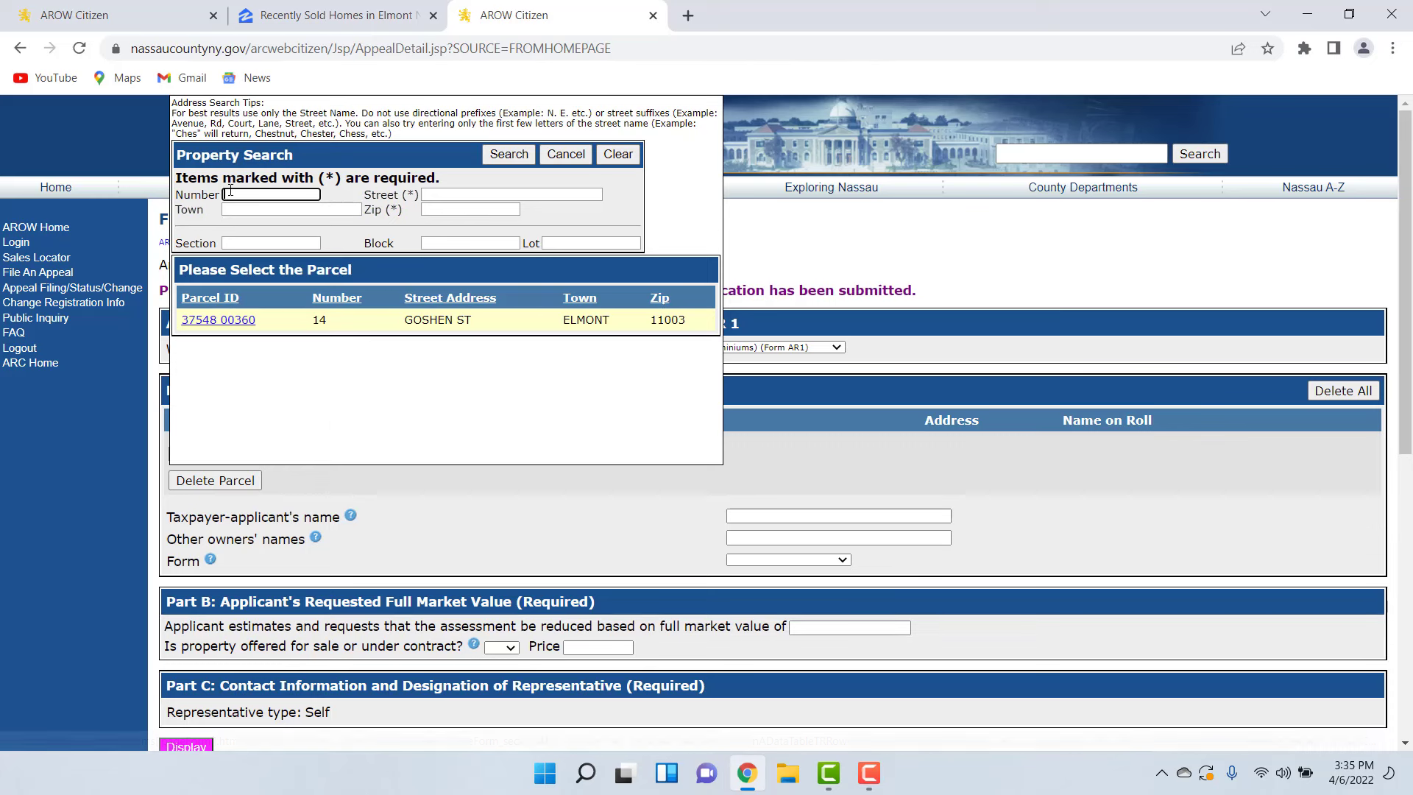
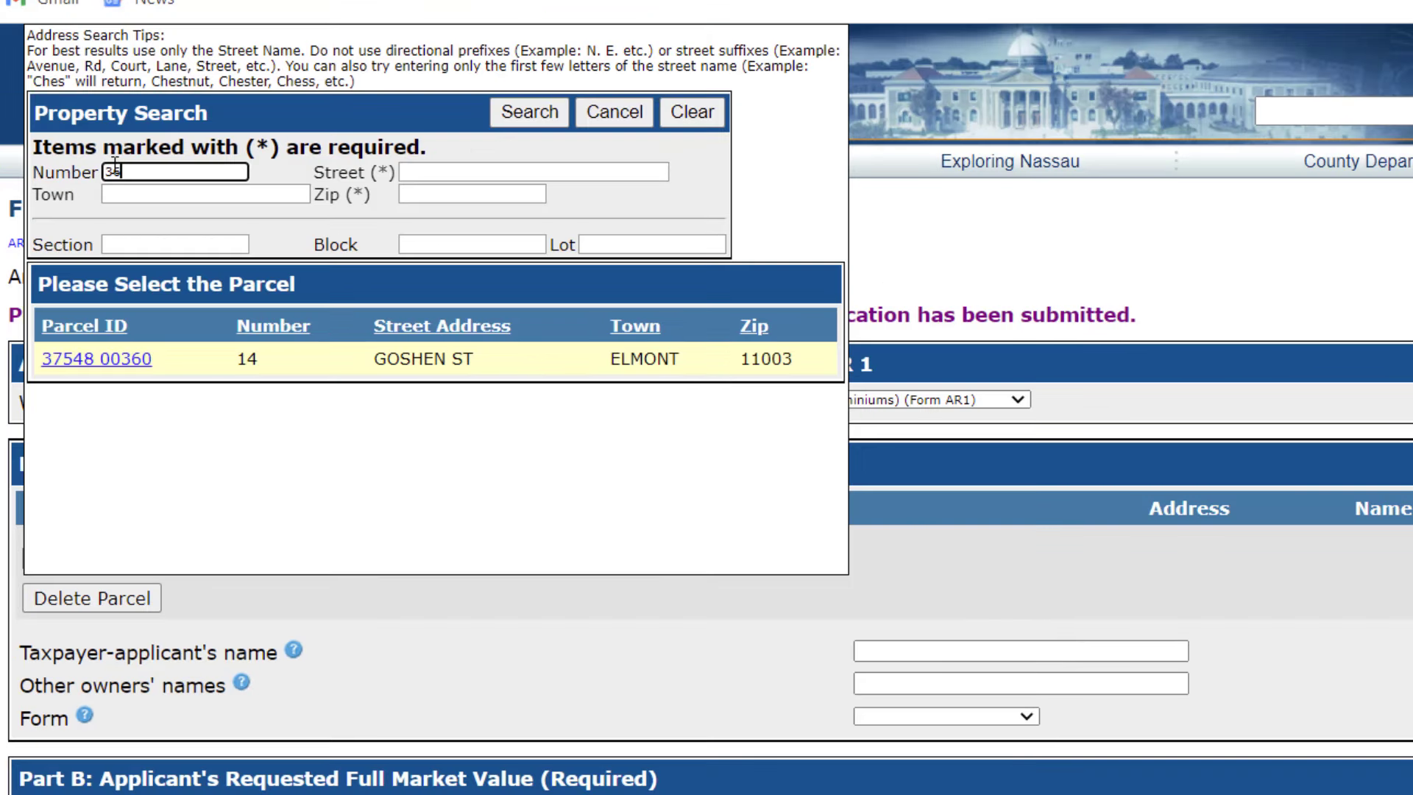
{"action": "key", "text": "Tab"}
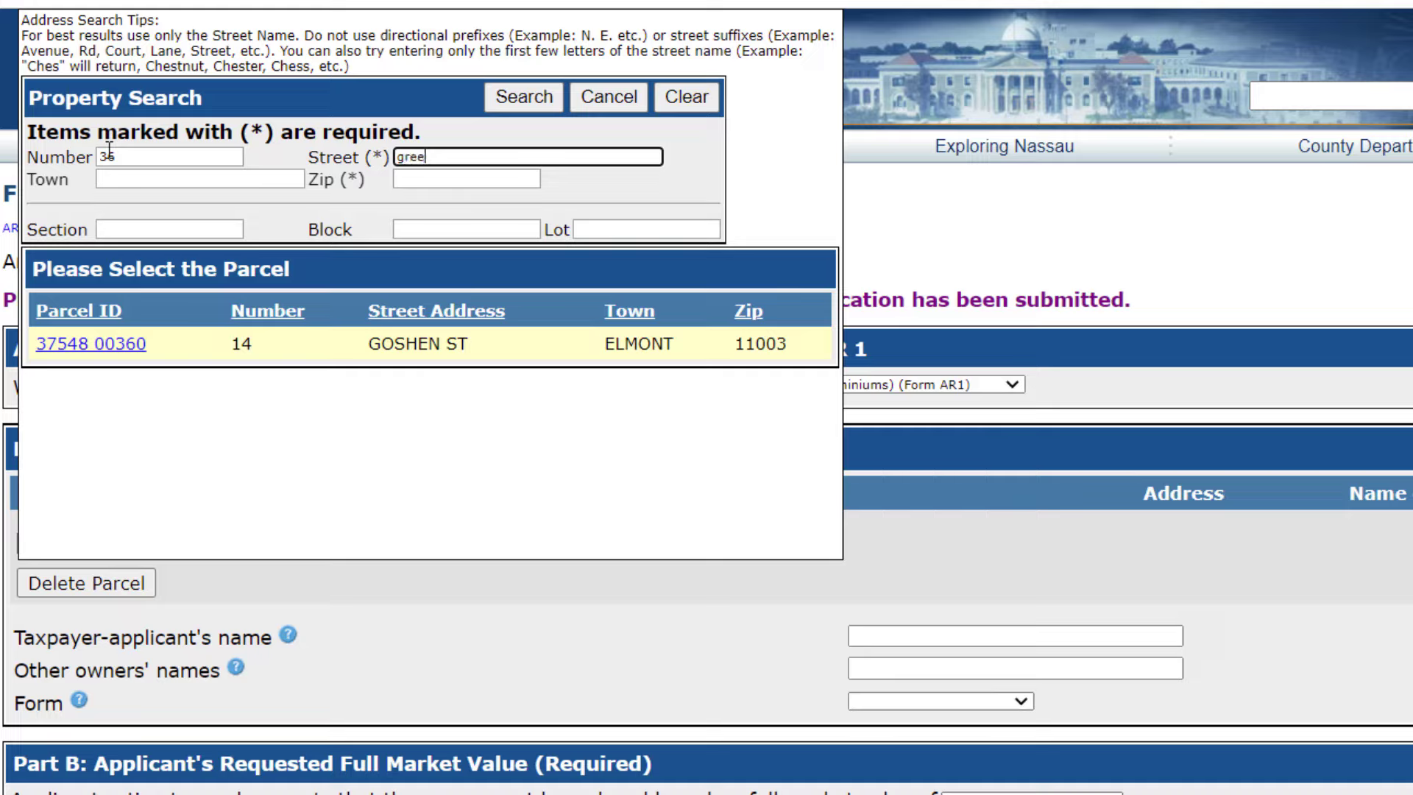
{"action": "key", "text": "Tab"}
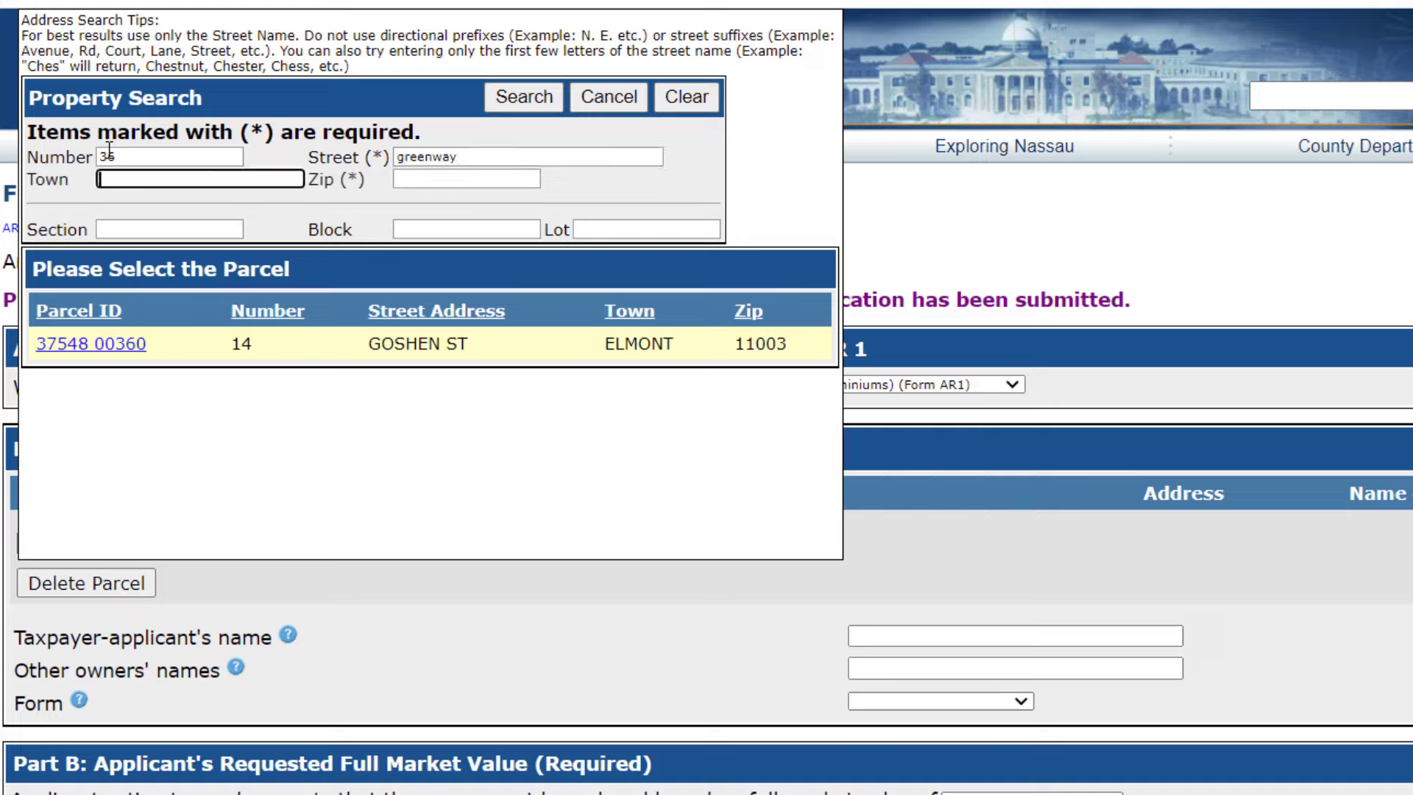
{"action": "key", "text": "Tab"}
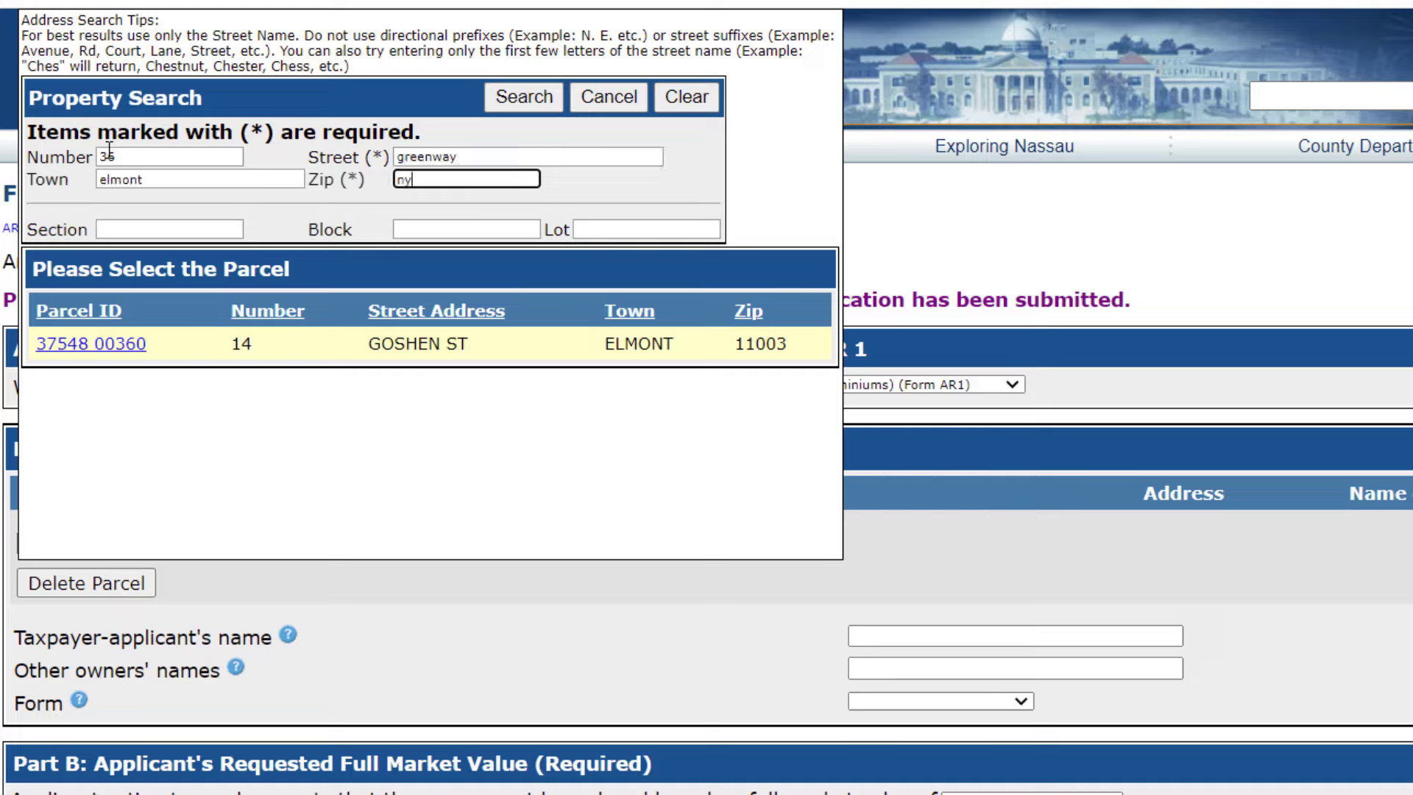
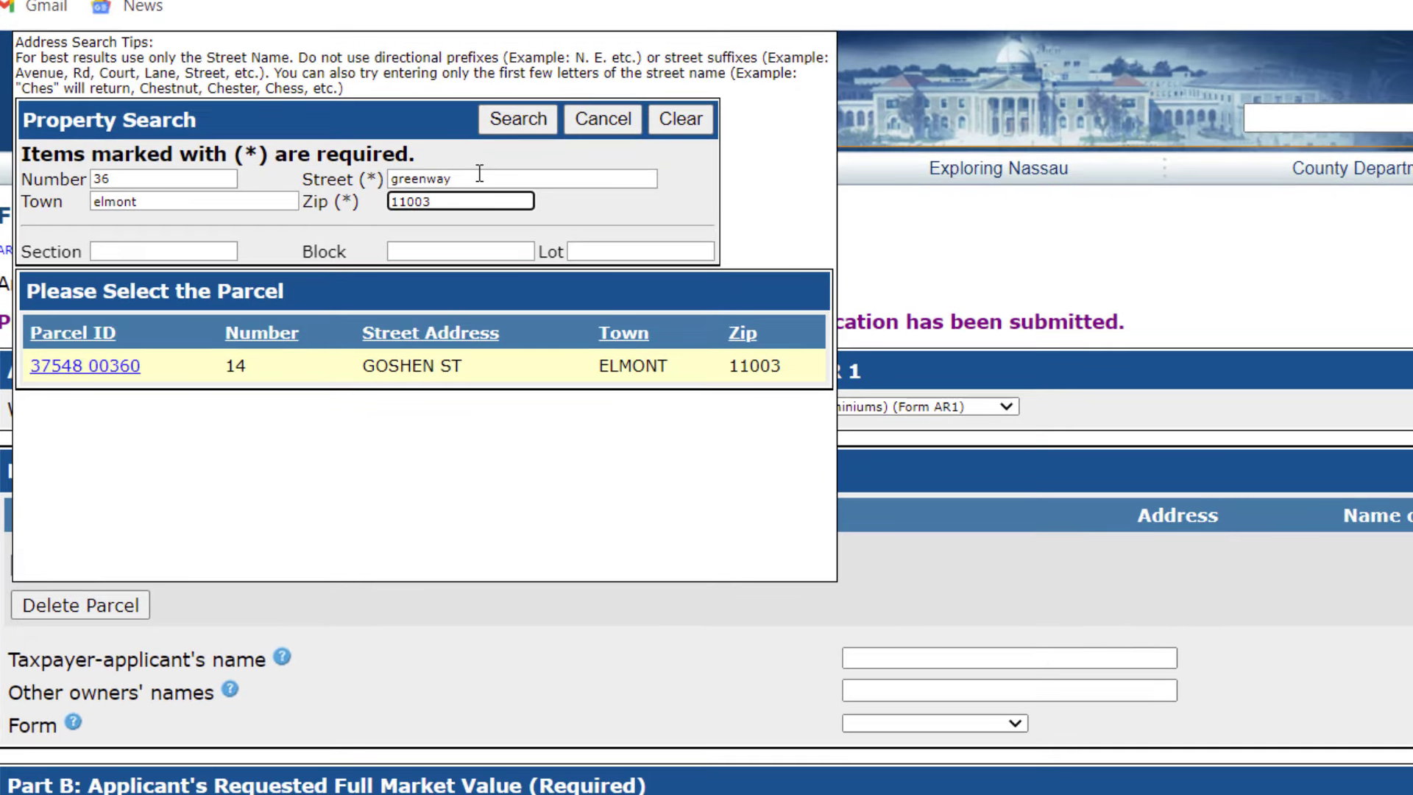
{"action": "left_click", "coordinate": [479, 176]}
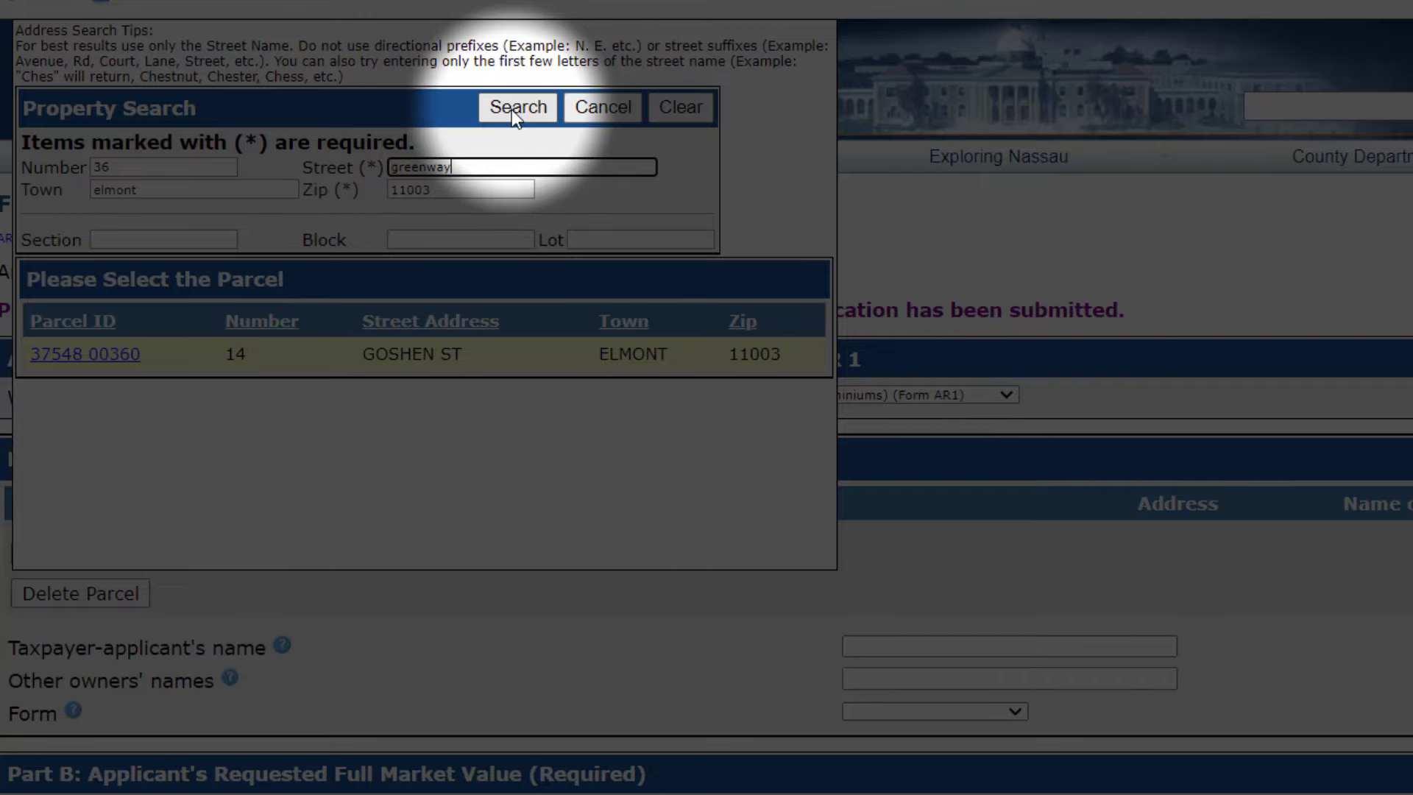
{"action": "left_click", "coordinate": [511, 110]}
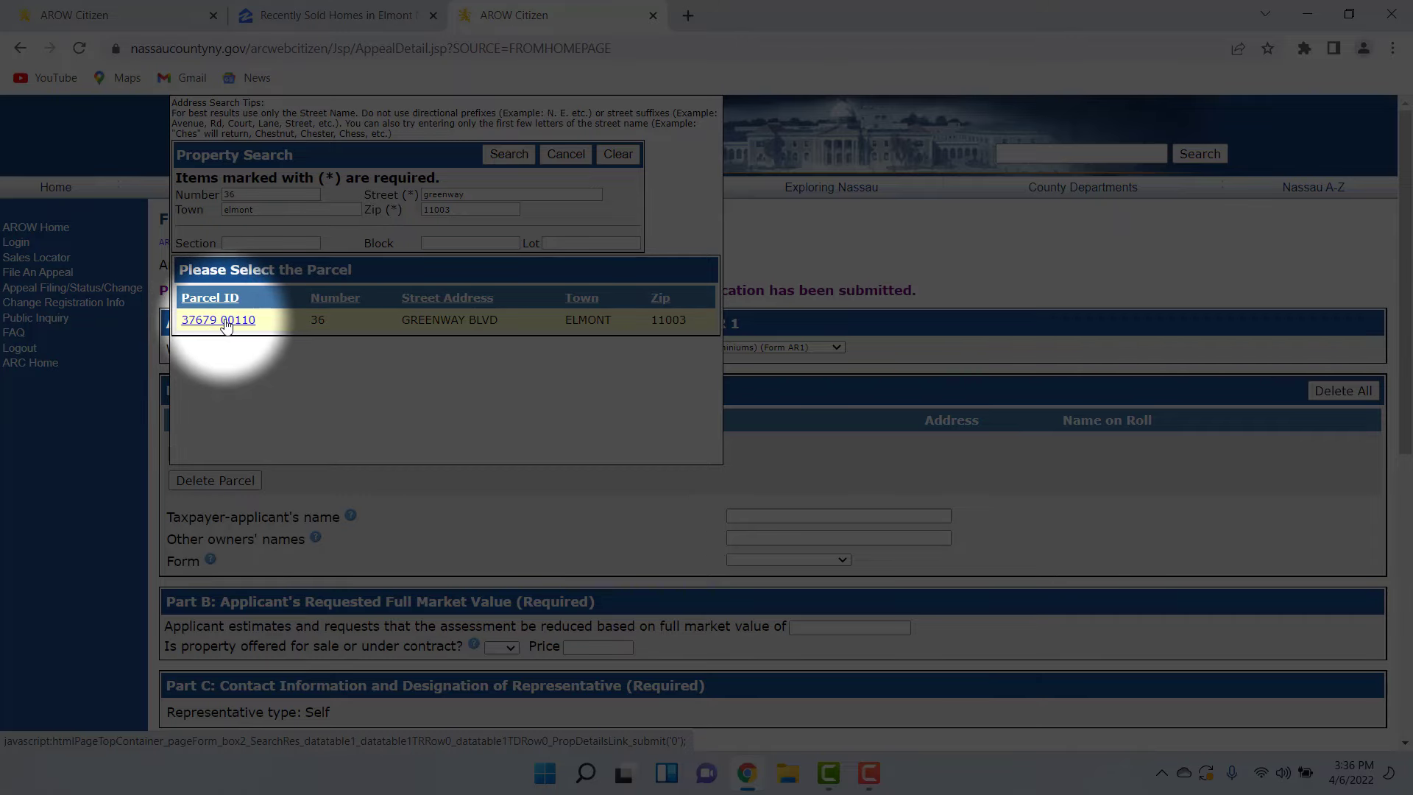
{"action": "left_click", "coordinate": [221, 327]}
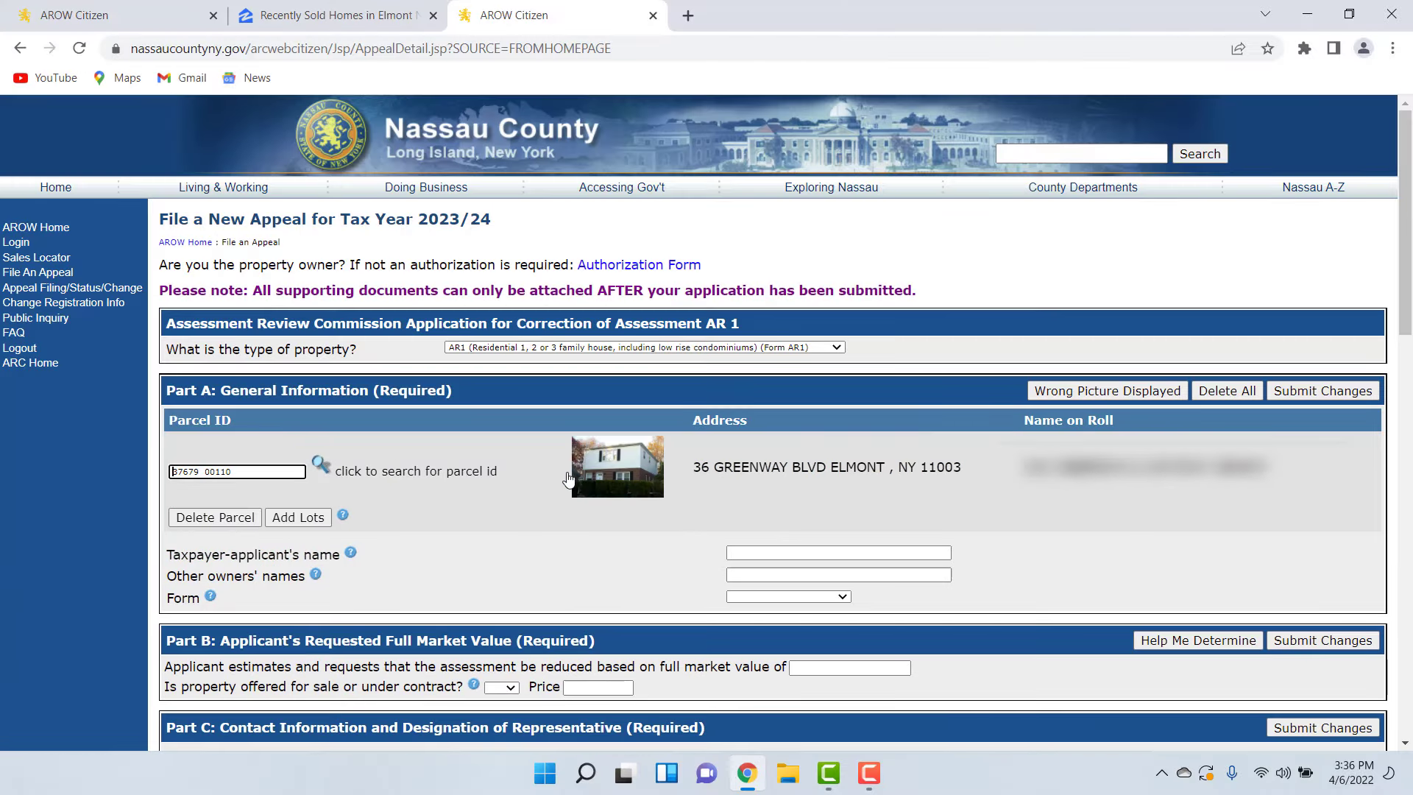
Go past the applicant name fields and set Part A's form of ownership to Individual.
{"action": "scroll", "coordinate": [569, 478], "scroll_direction": "down", "scroll_amount": 1}
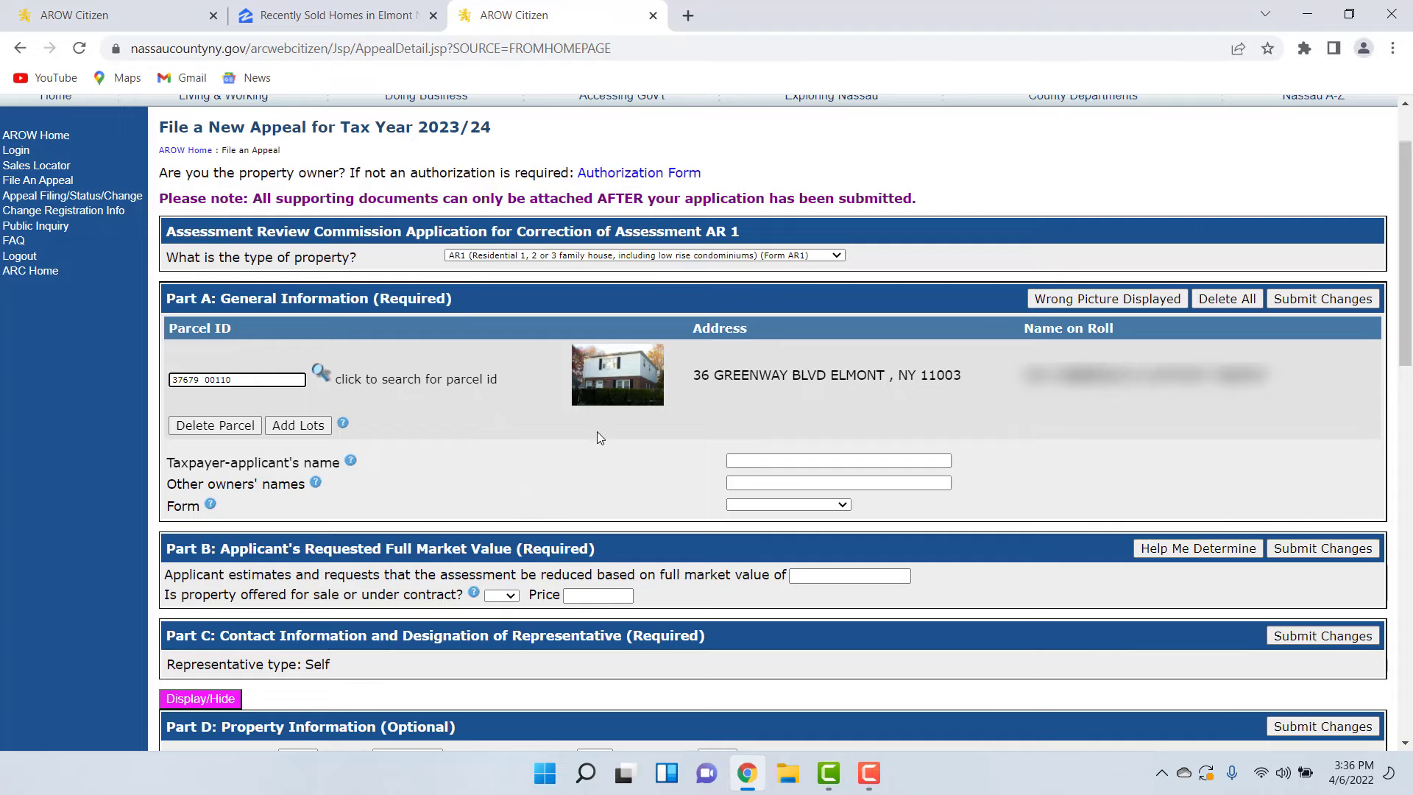
{"action": "left_click", "coordinate": [760, 462]}
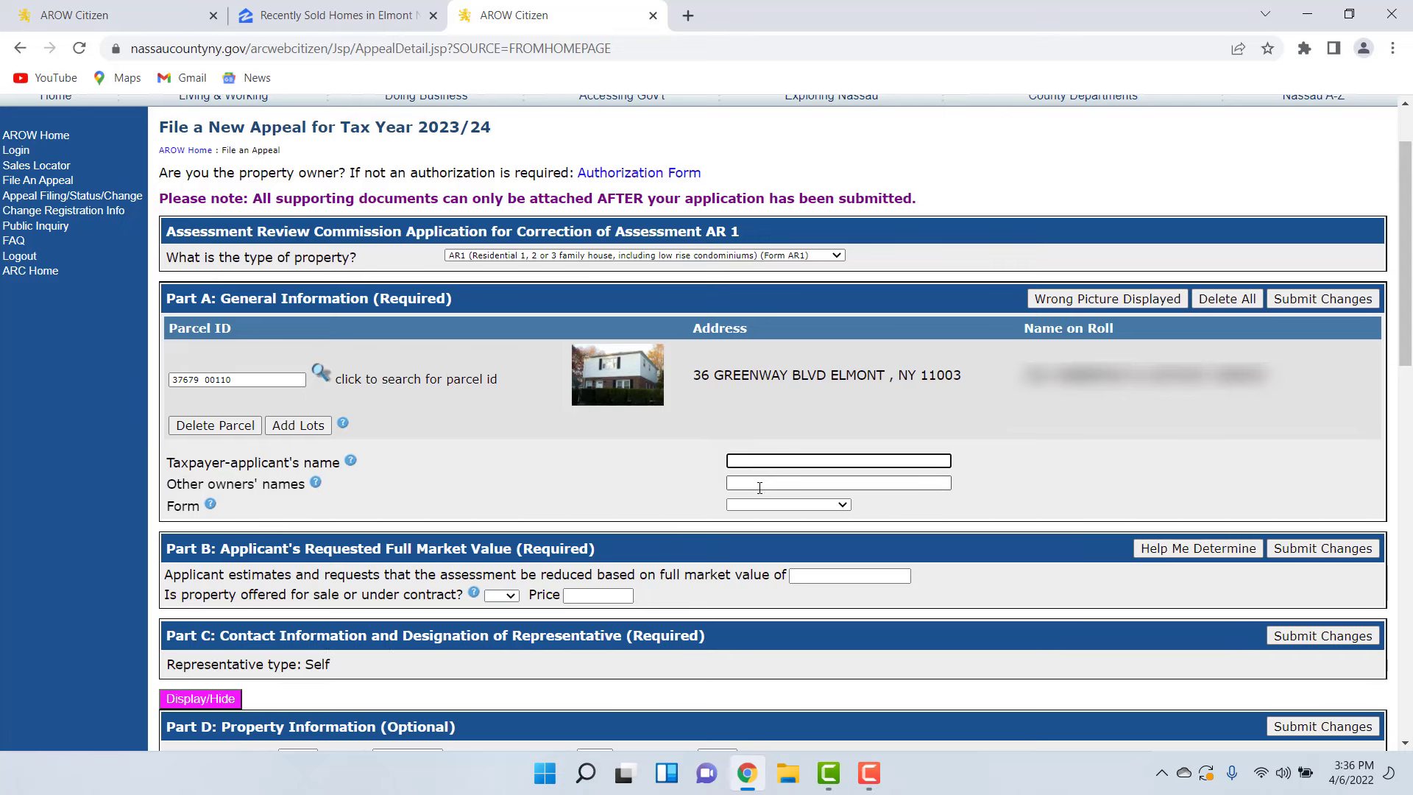
{"action": "left_click", "coordinate": [760, 488]}
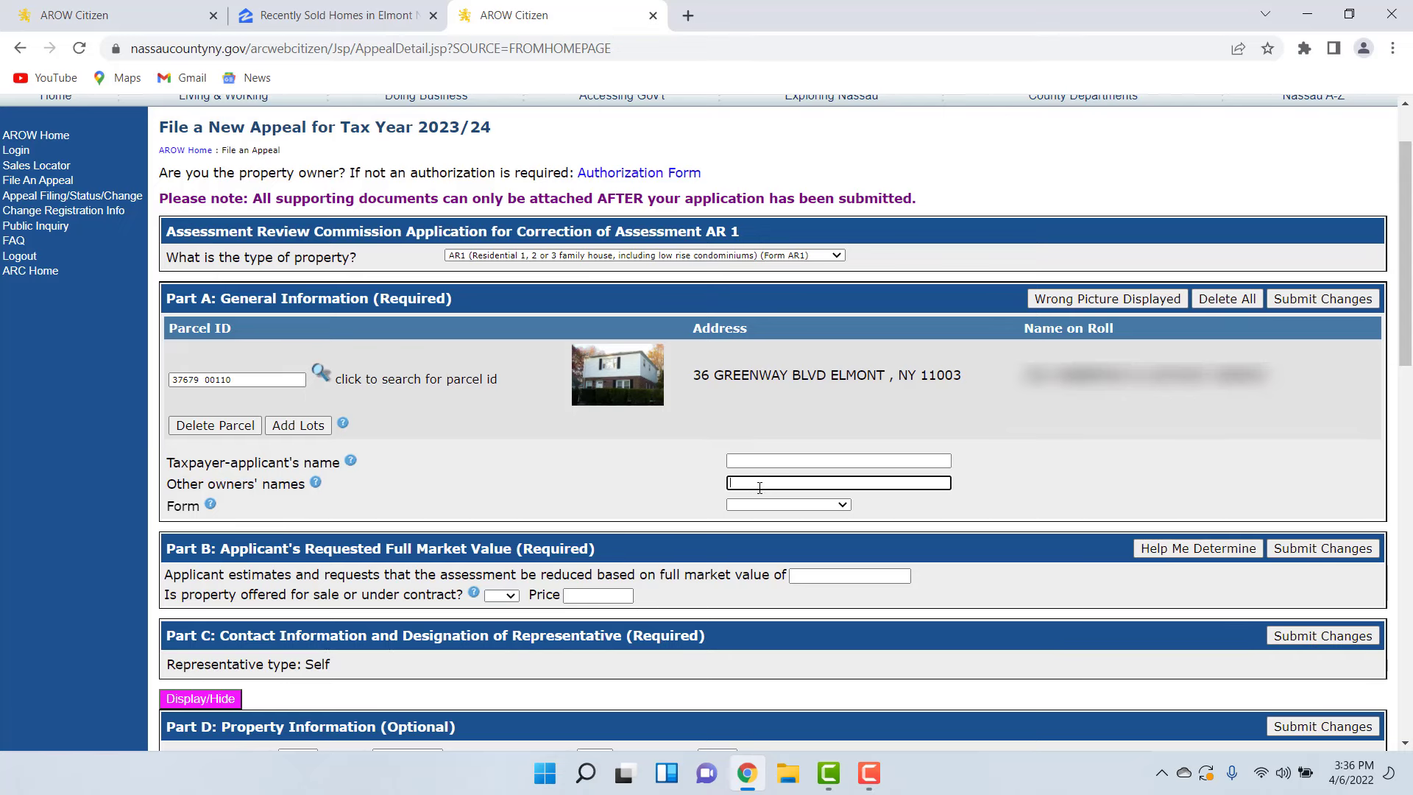
{"action": "scroll", "coordinate": [766, 478], "scroll_direction": "down", "scroll_amount": 1}
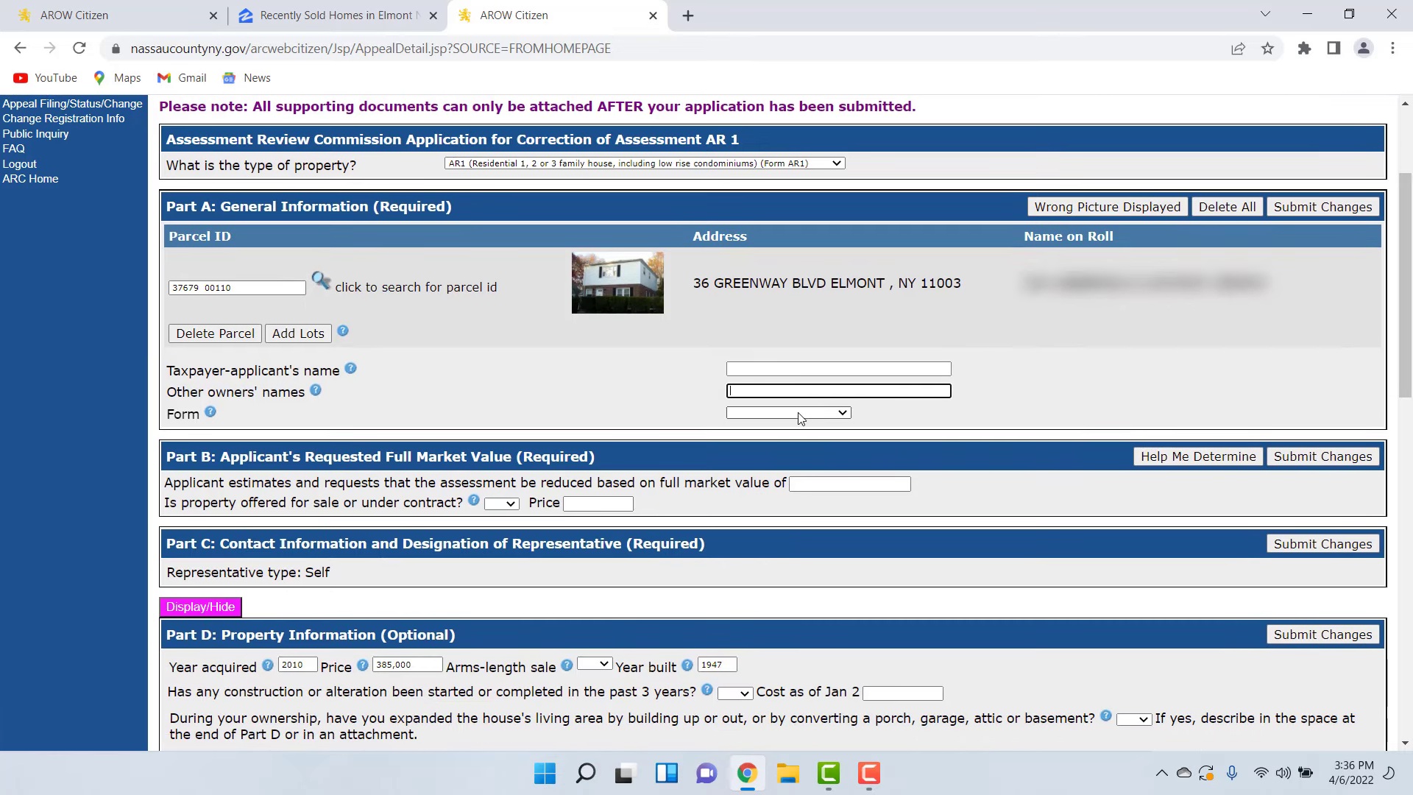
{"action": "left_click", "coordinate": [840, 416]}
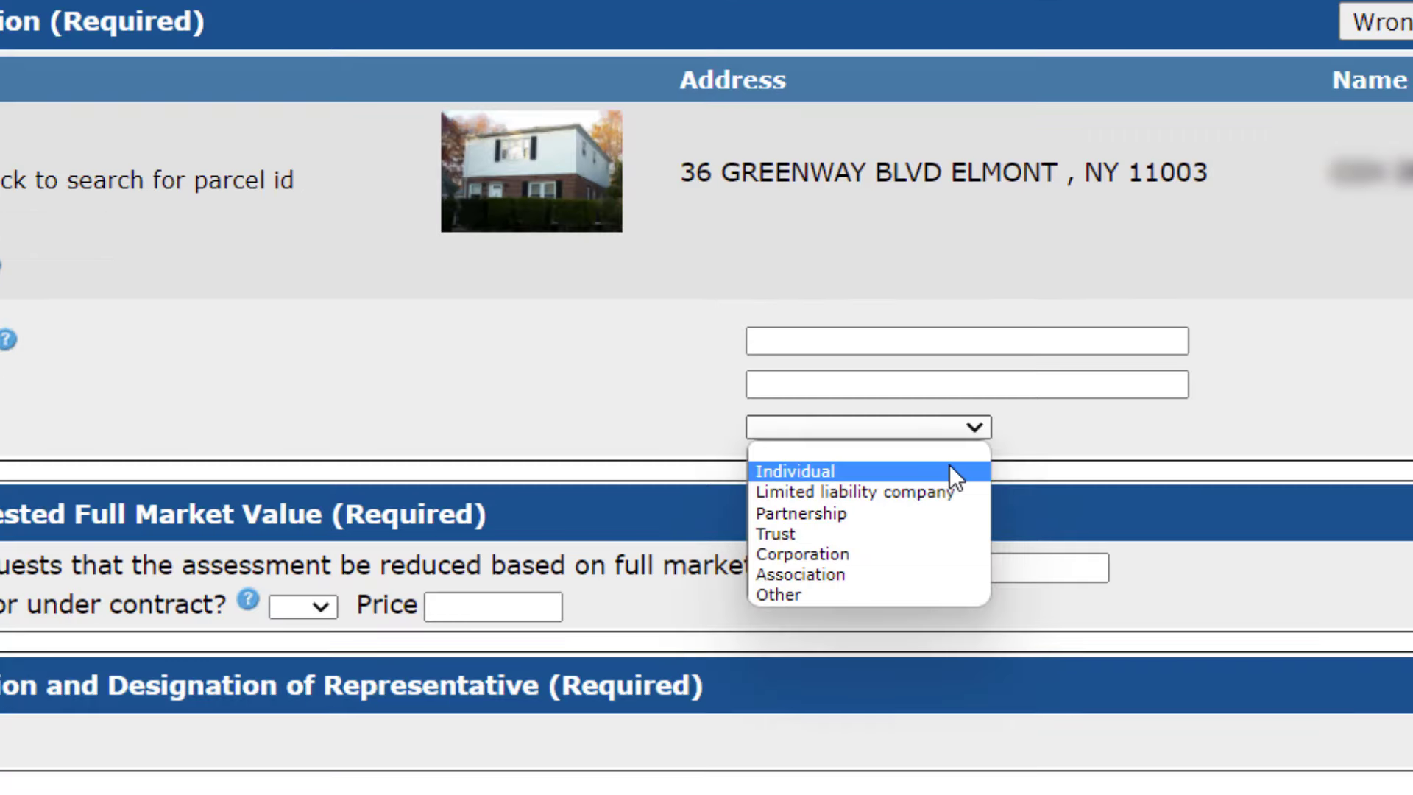
{"action": "left_click", "coordinate": [839, 435]}
{"action": "left_click", "coordinate": [939, 425]}
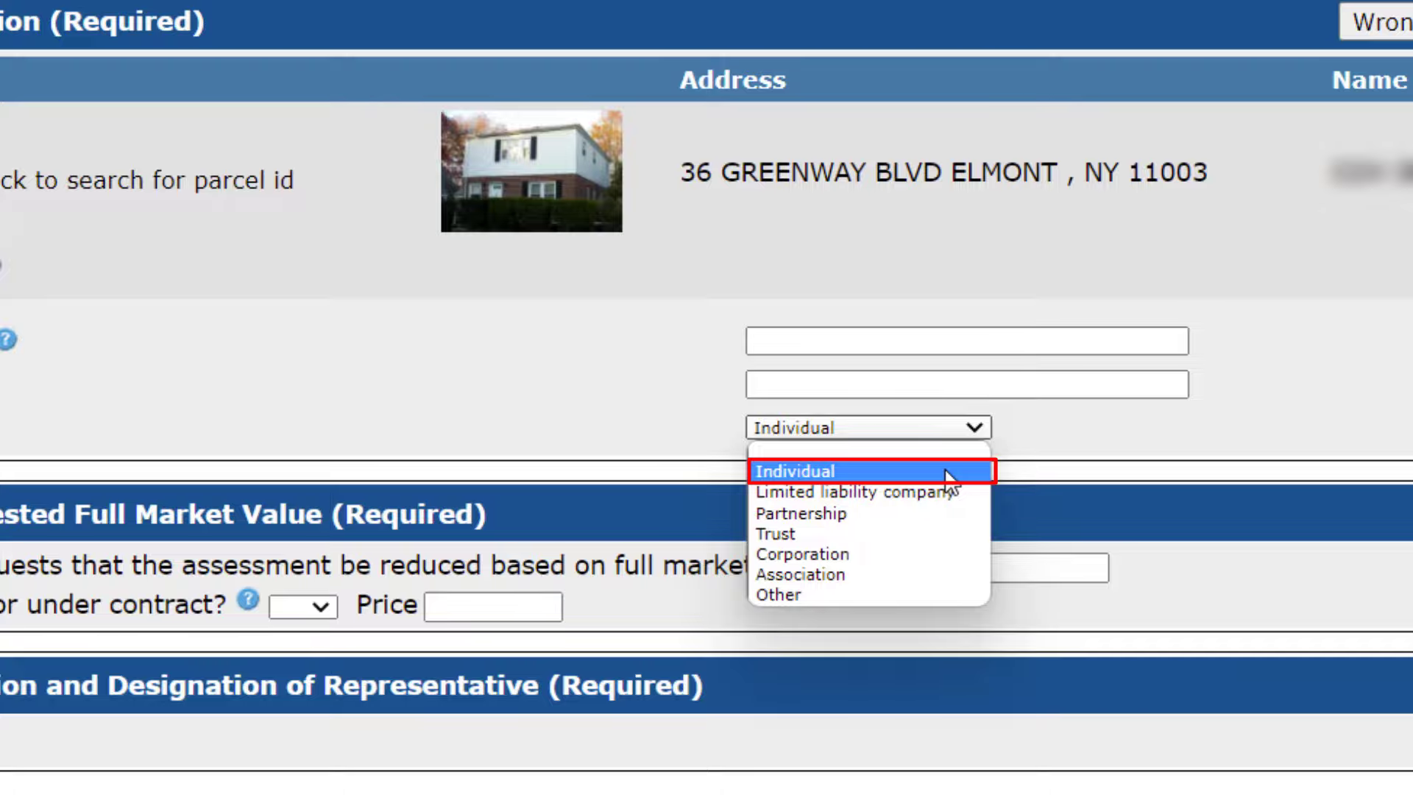
{"action": "left_click", "coordinate": [946, 472]}
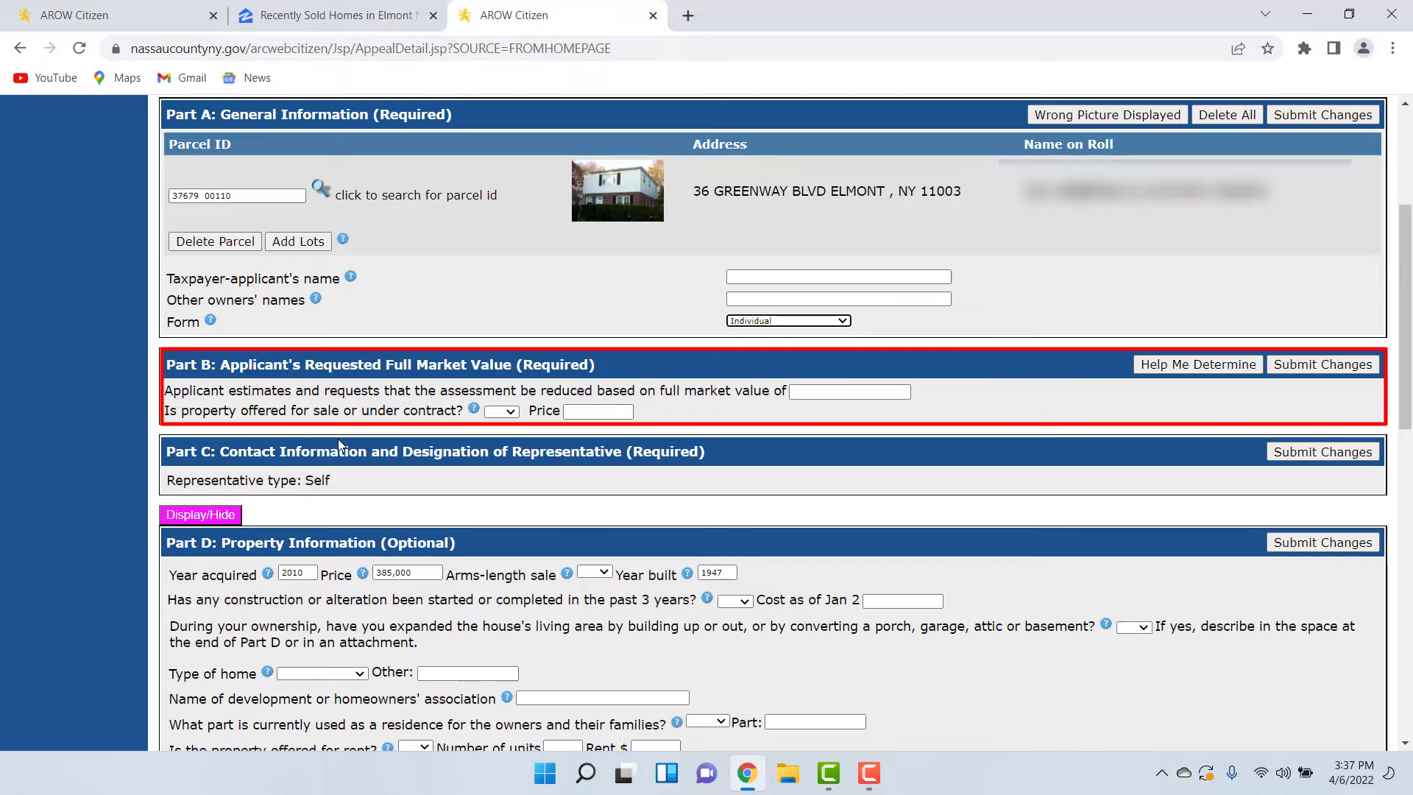
Enter 428,000 as the requested full market value in Part B.
{"action": "left_click", "coordinate": [869, 387]}
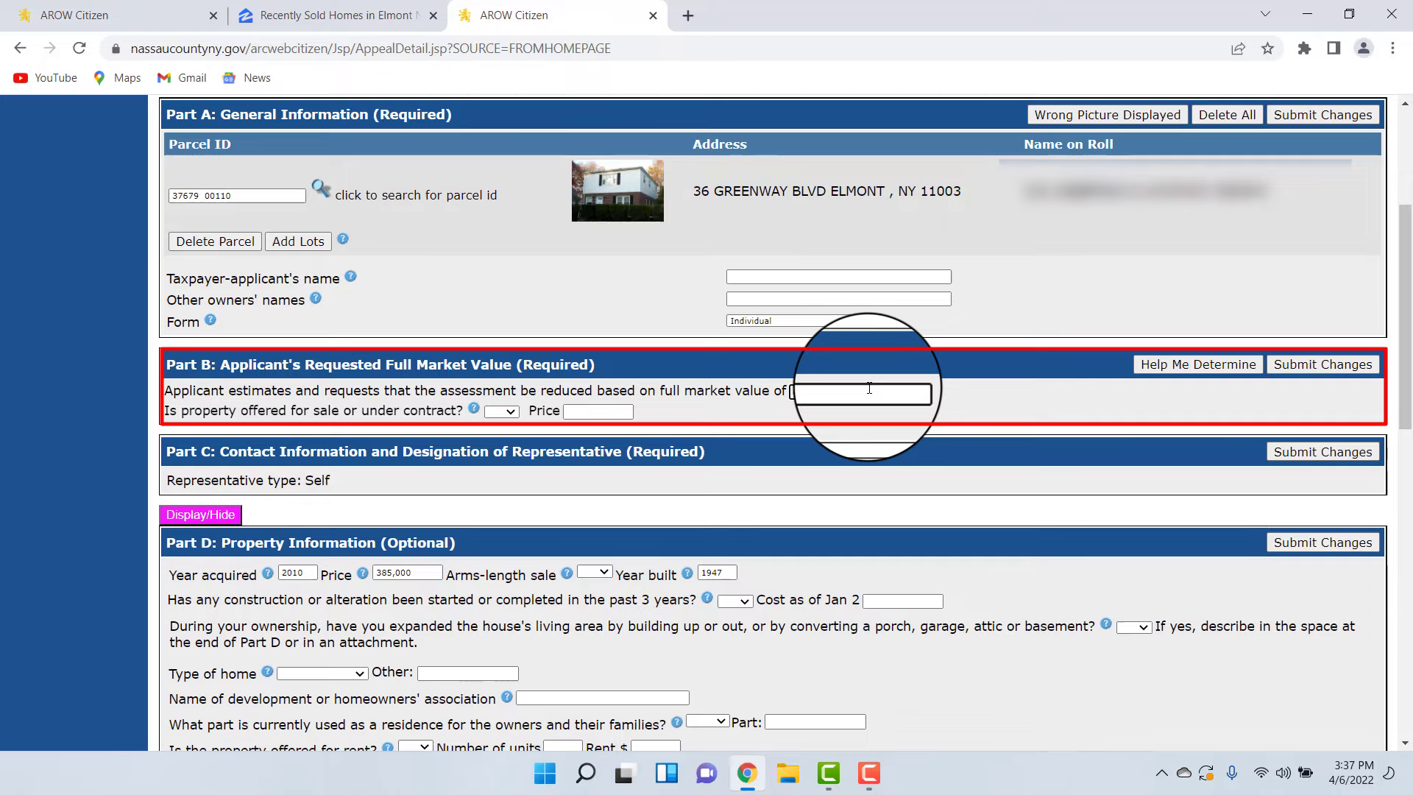
{"action": "type", "text": "428,000"}
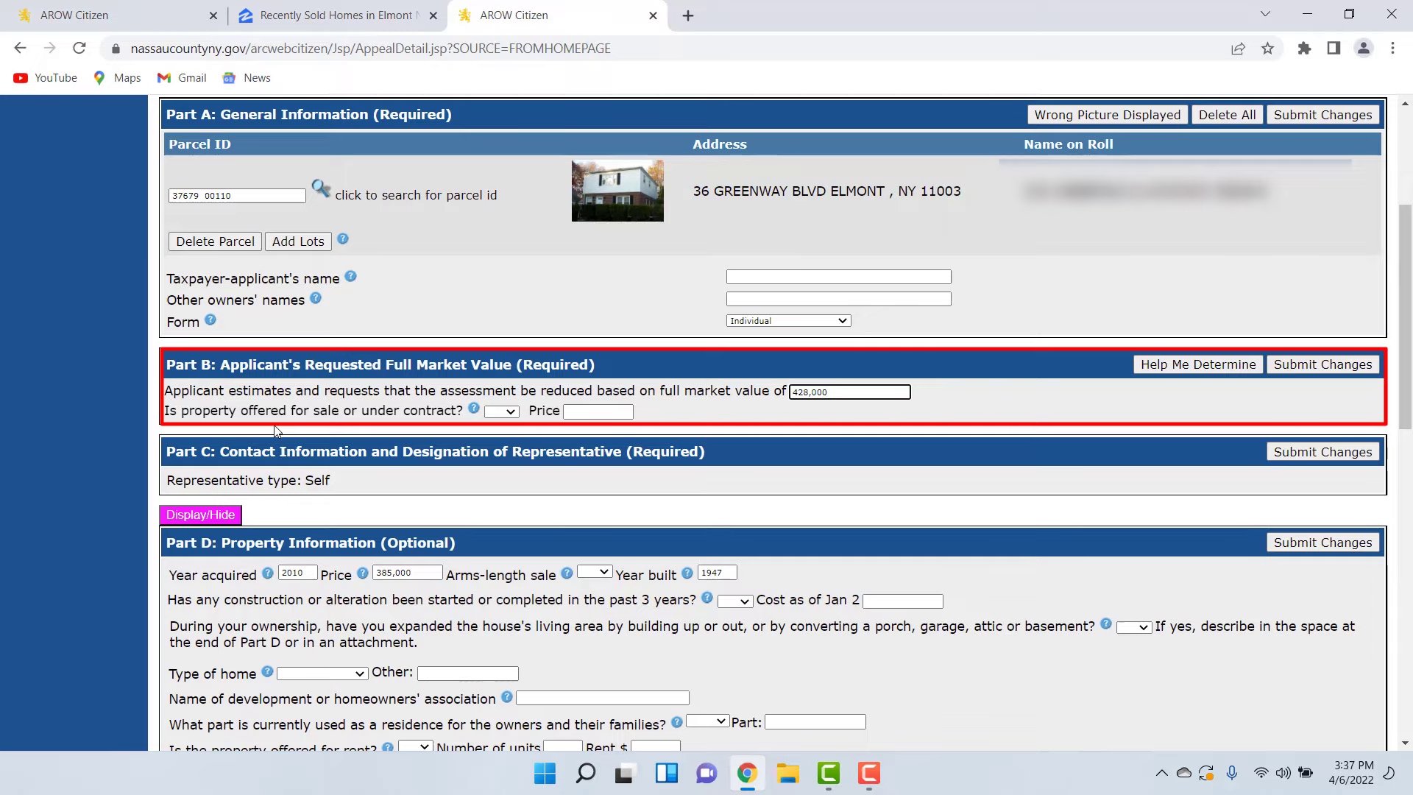
{"action": "left_click", "coordinate": [867, 396]}
{"action": "scroll", "coordinate": [625, 408], "scroll_direction": "down", "scroll_amount": 1}
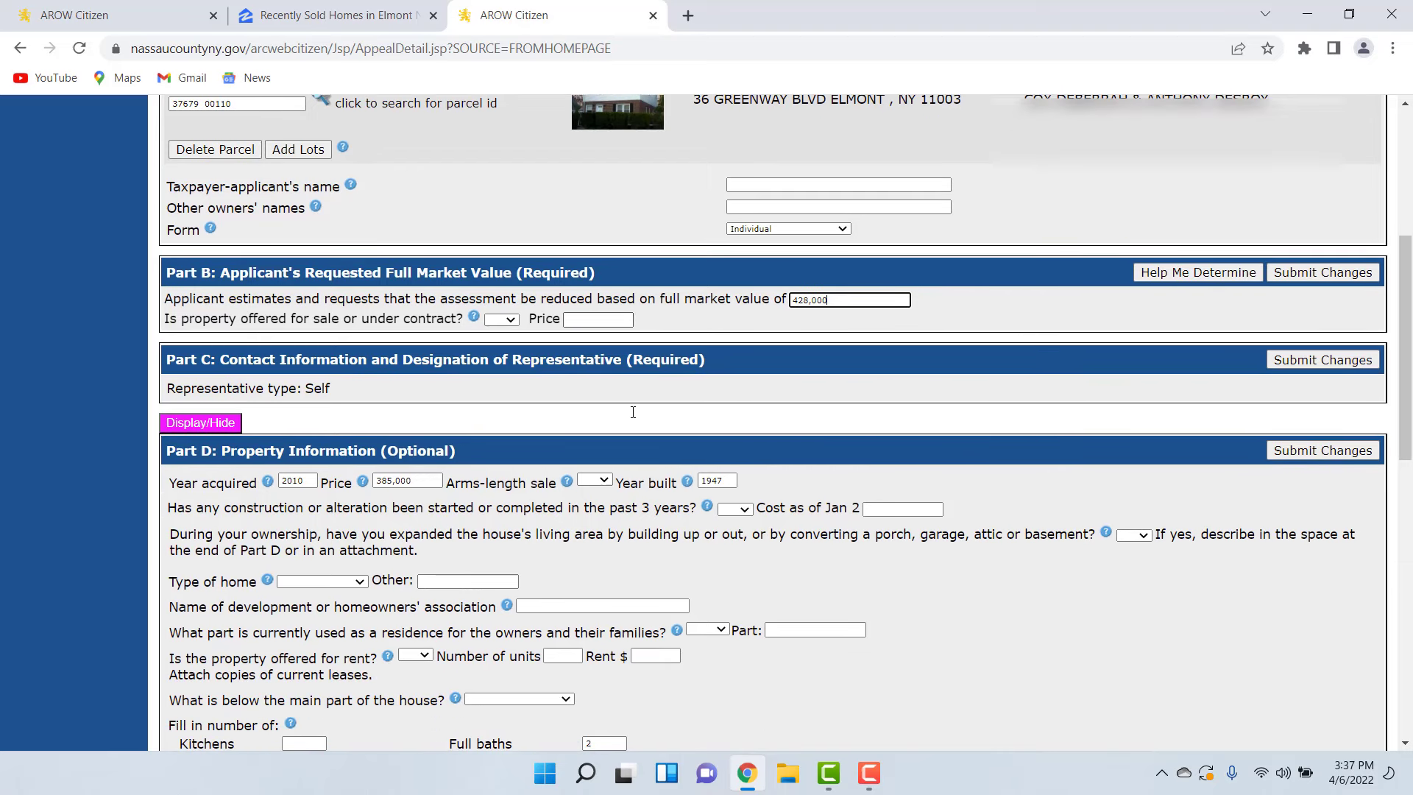
Answer No to whether the property is offered for sale or under contract.
{"action": "left_click", "coordinate": [508, 320]}
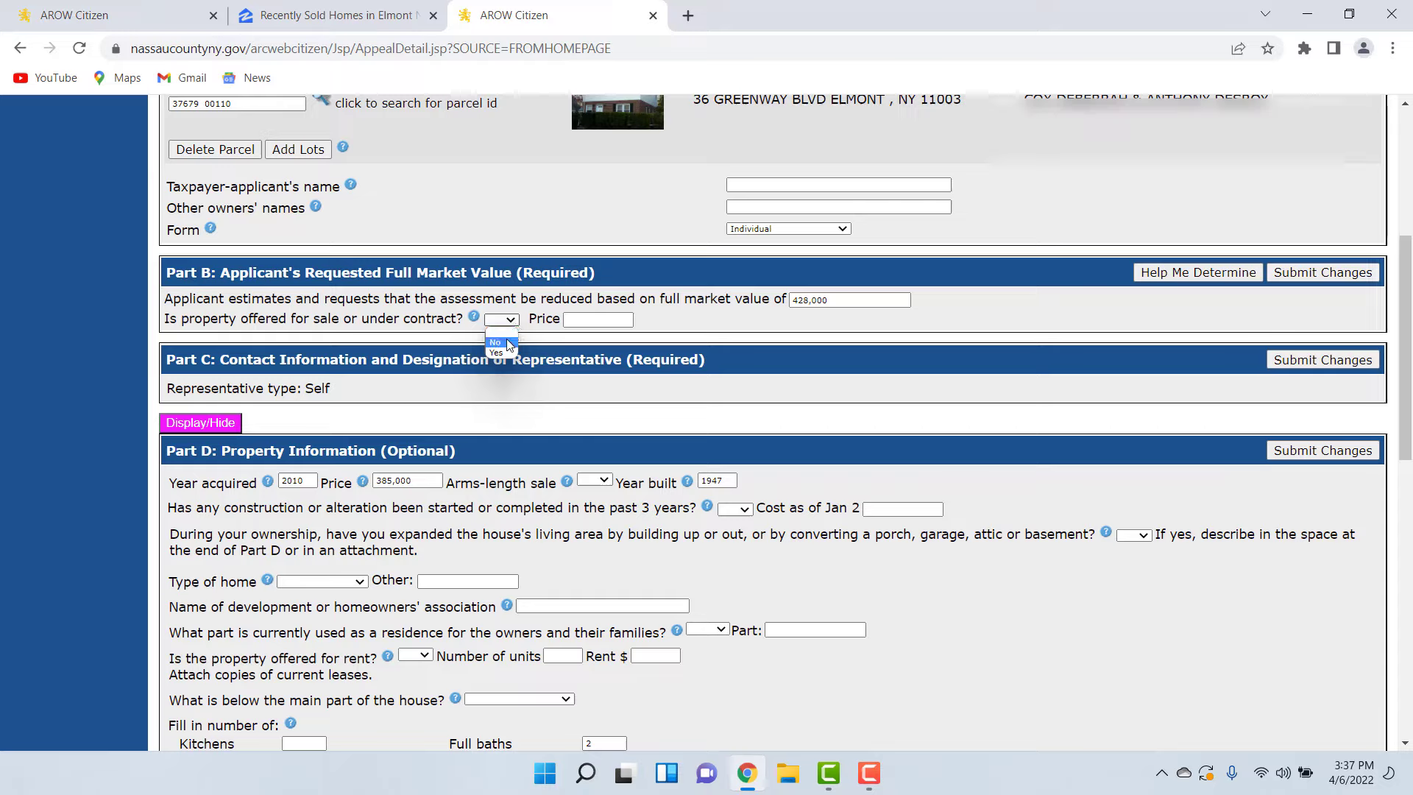
{"action": "left_click", "coordinate": [859, 300]}
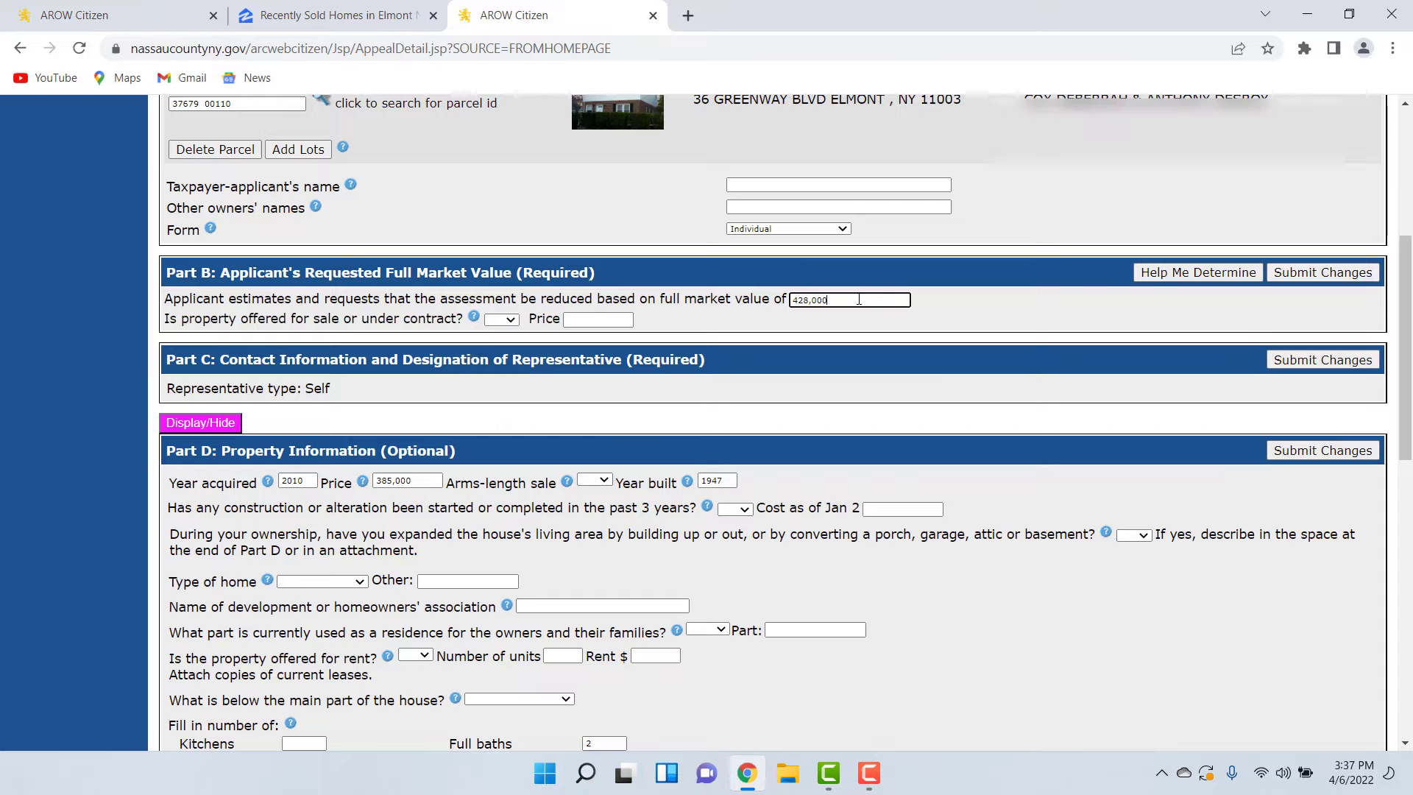
{"action": "left_click_drag", "start_coordinate": [859, 300], "coordinate": [786, 319]}
{"action": "left_click", "coordinate": [836, 326]}
{"action": "left_click", "coordinate": [501, 320]}
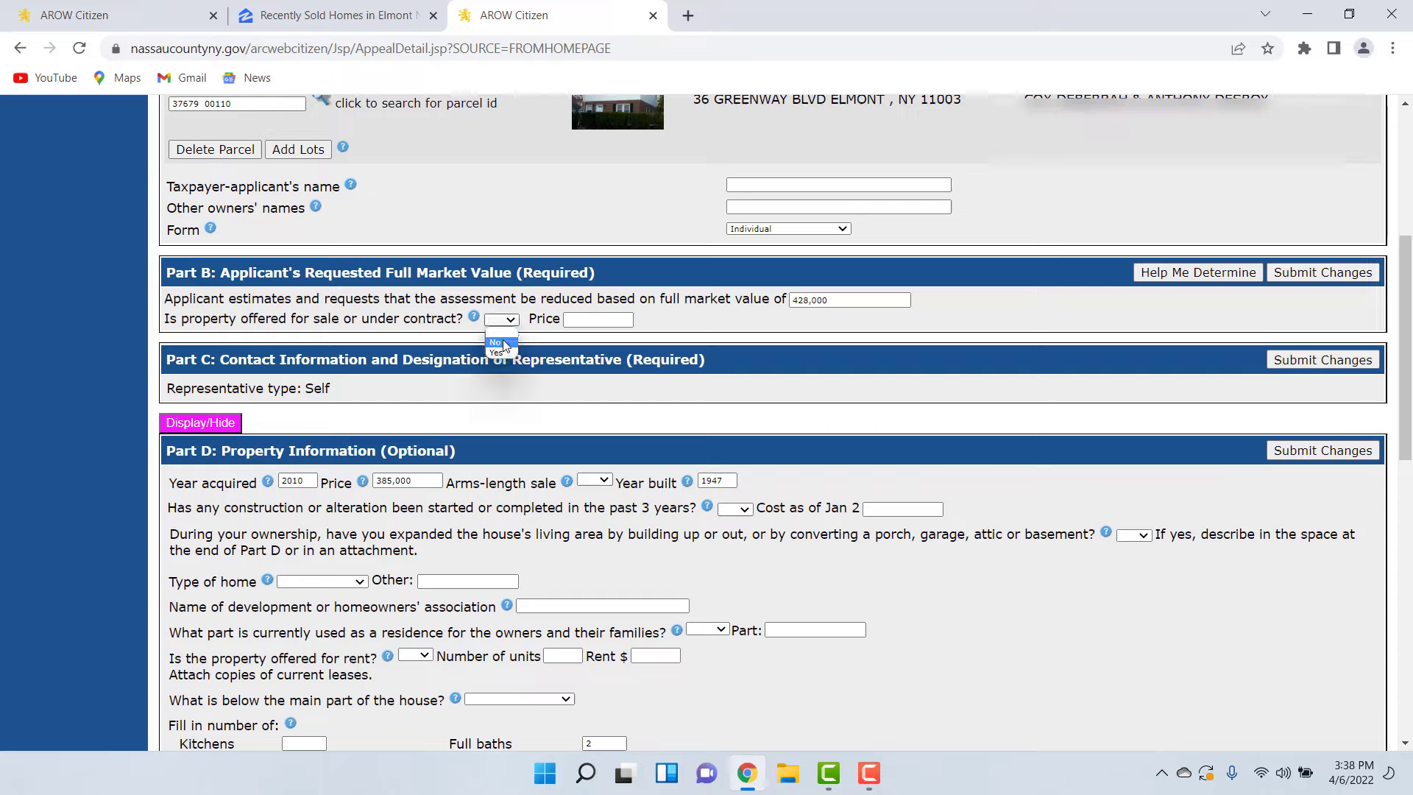
{"action": "left_click", "coordinate": [505, 343]}
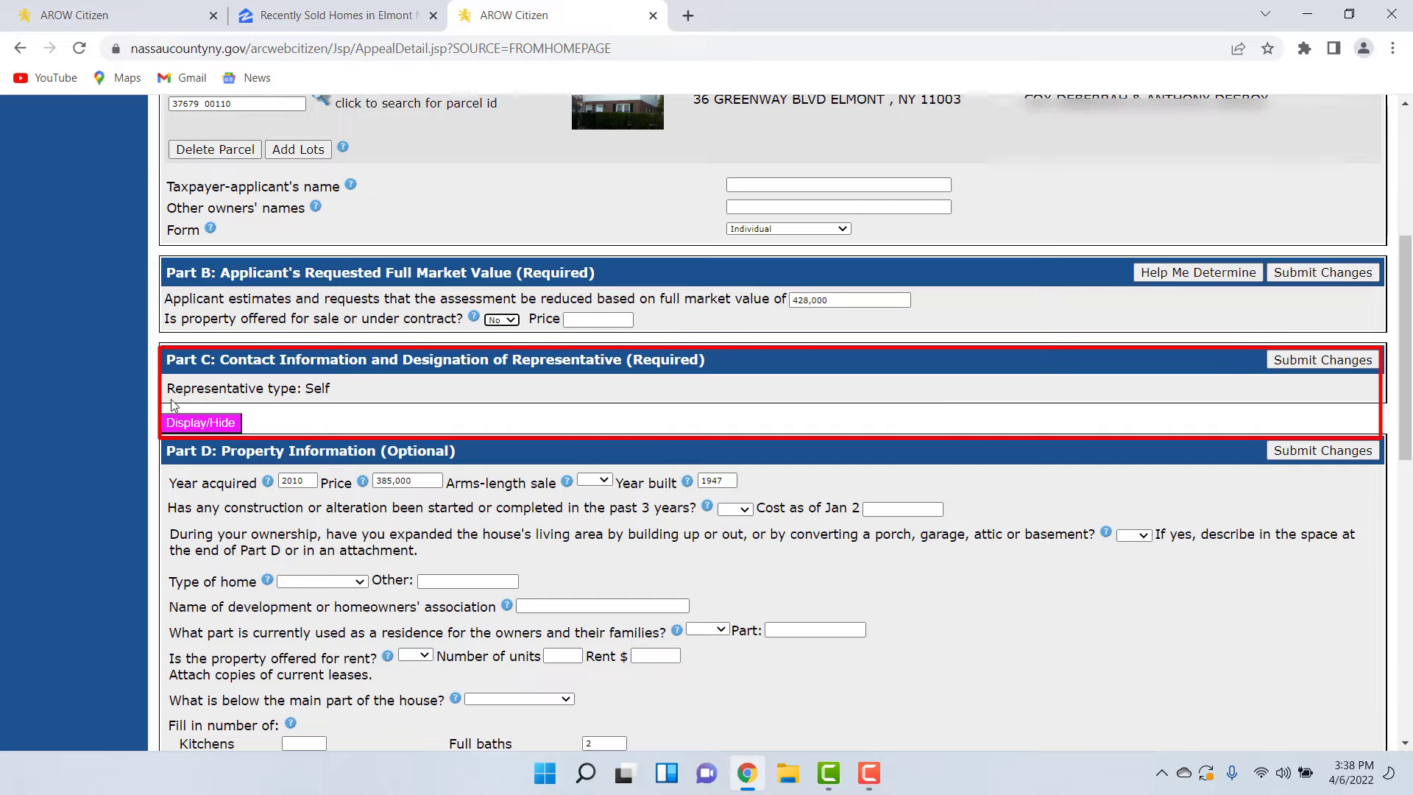
Highlight the representative type 'Self' in Part C and scroll into Part D.
{"action": "left_click", "coordinate": [326, 388]}
{"action": "double_click", "coordinate": [326, 388]}
{"action": "left_click_drag", "start_coordinate": [337, 386], "coordinate": [327, 387]}
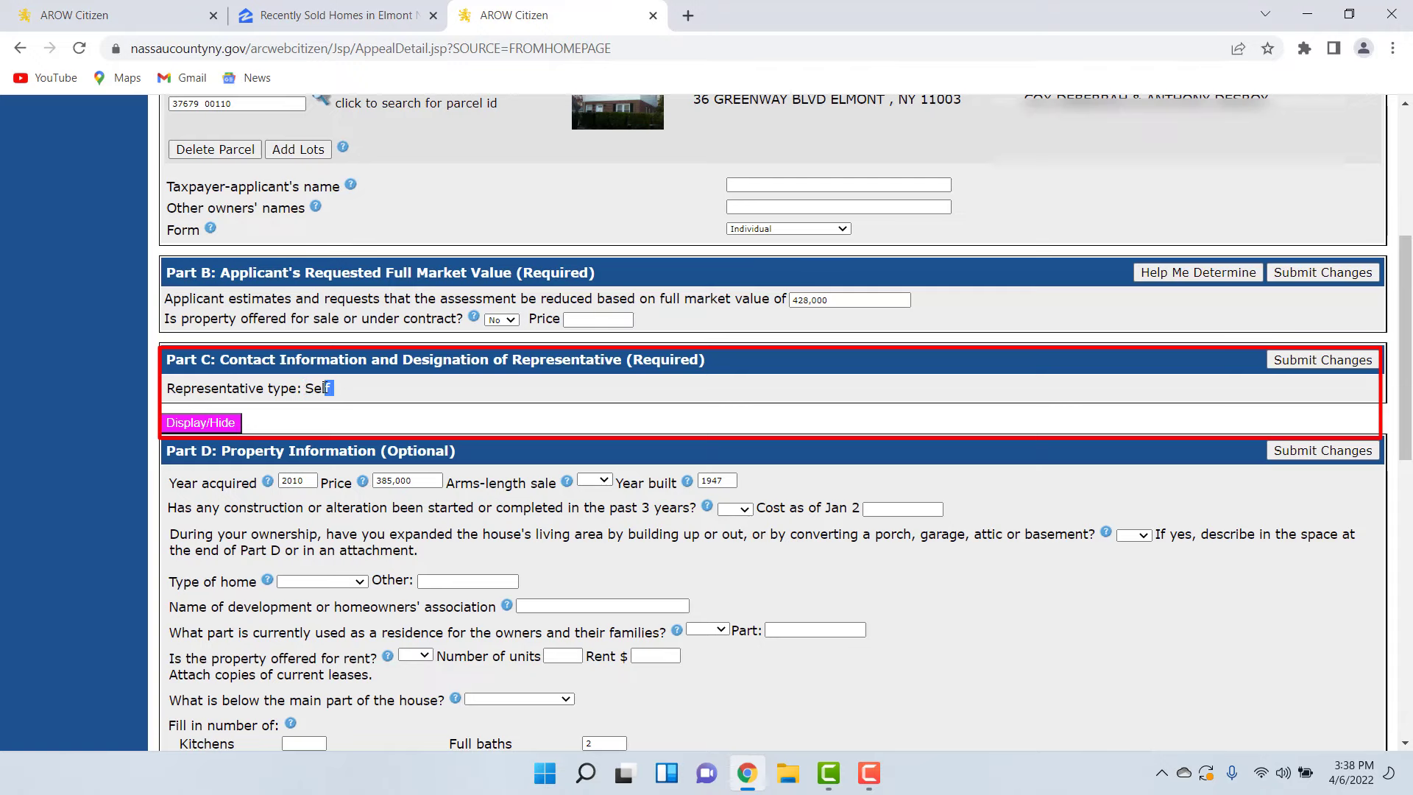
{"action": "double_click", "coordinate": [326, 388]}
{"action": "scroll", "coordinate": [409, 383], "scroll_direction": "down", "scroll_amount": 1}
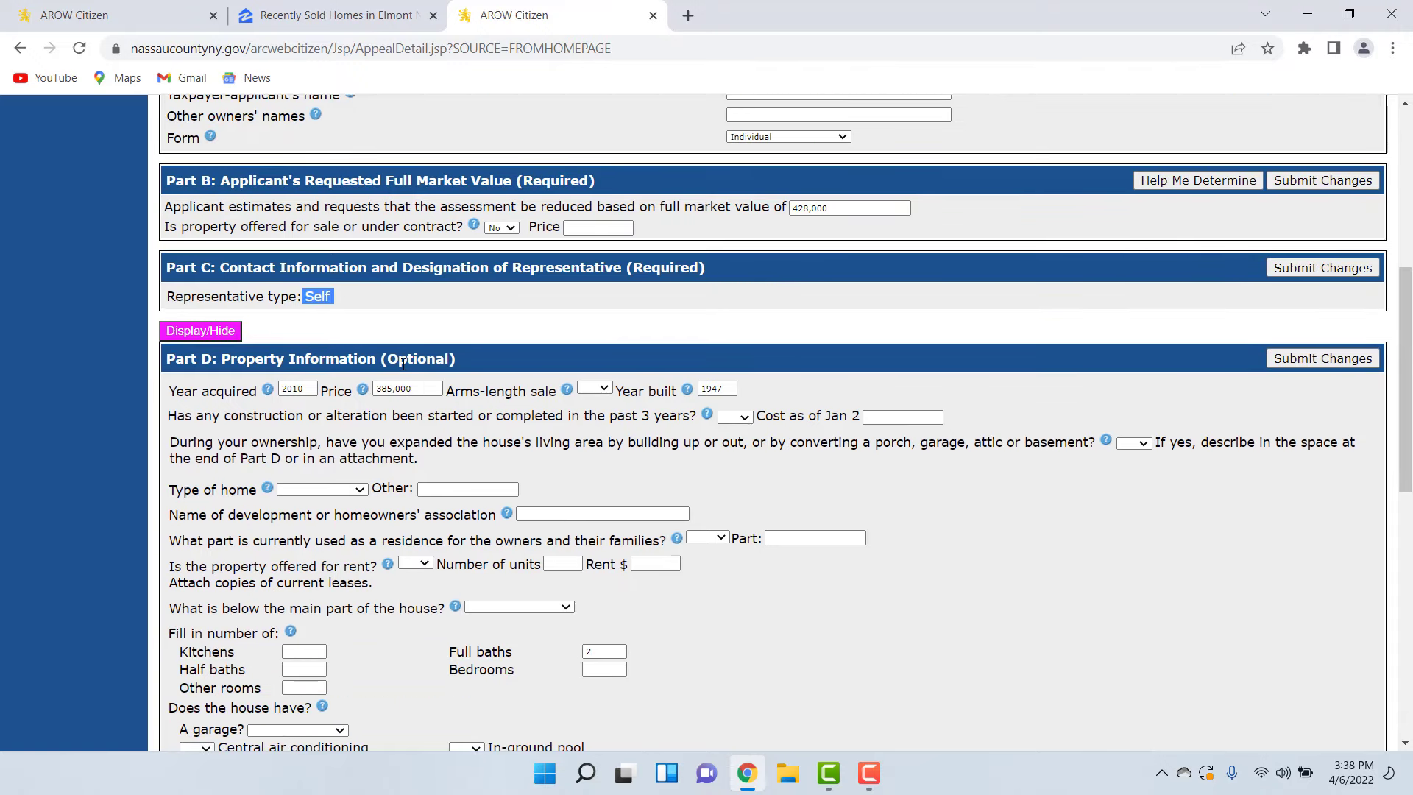
{"action": "scroll", "coordinate": [404, 365], "scroll_direction": "down", "scroll_amount": 1}
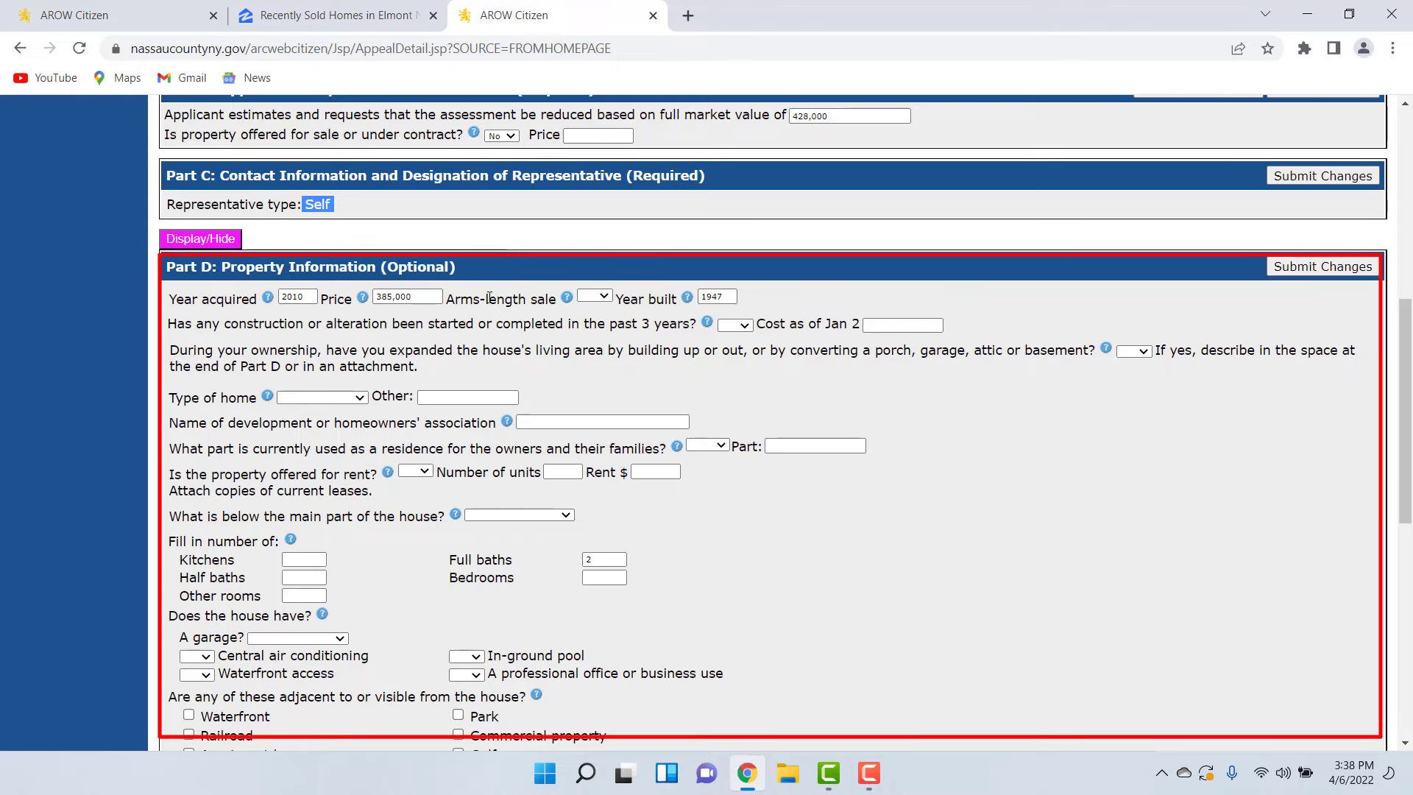
{"action": "left_click_drag", "start_coordinate": [458, 269], "coordinate": [382, 268]}
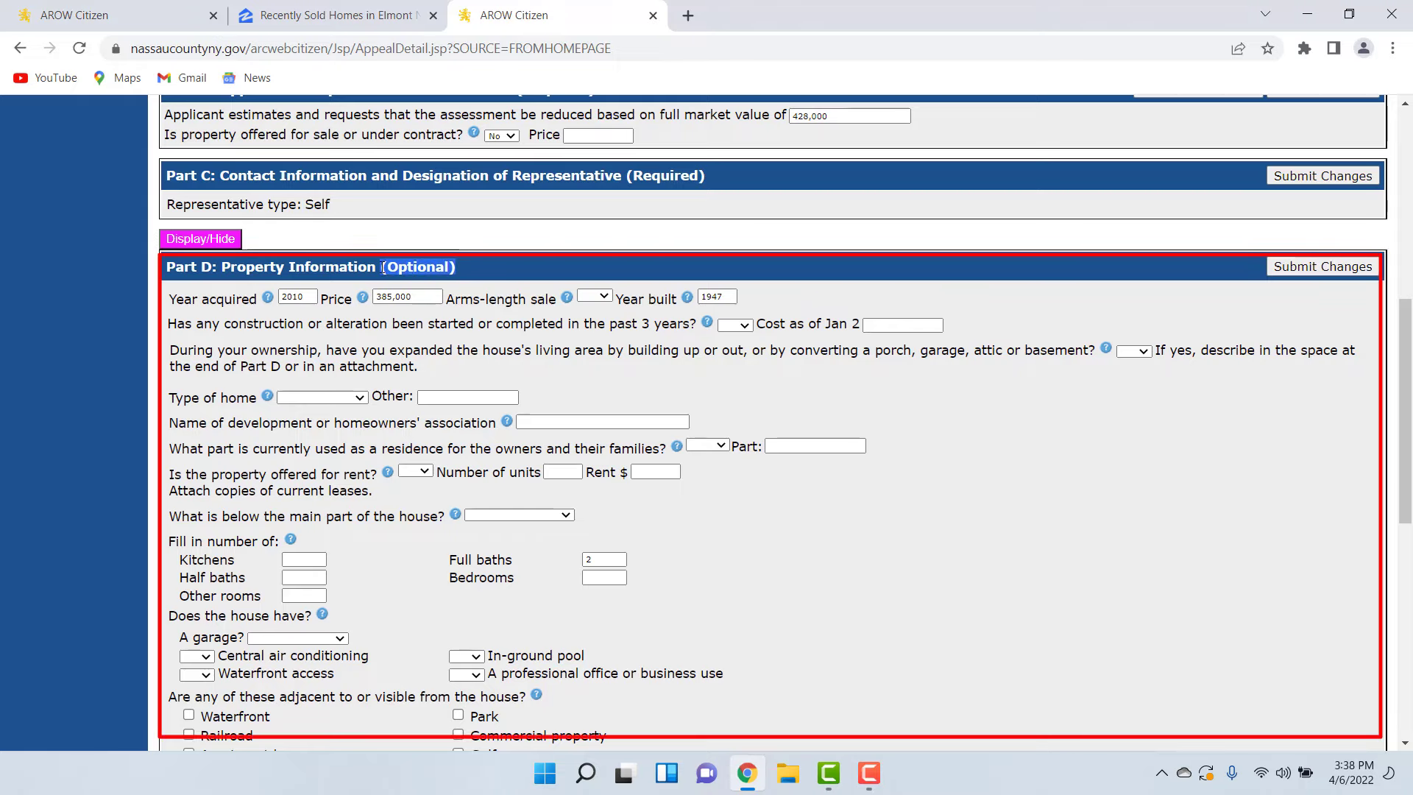
{"action": "scroll", "coordinate": [472, 316], "scroll_direction": "down", "scroll_amount": 1}
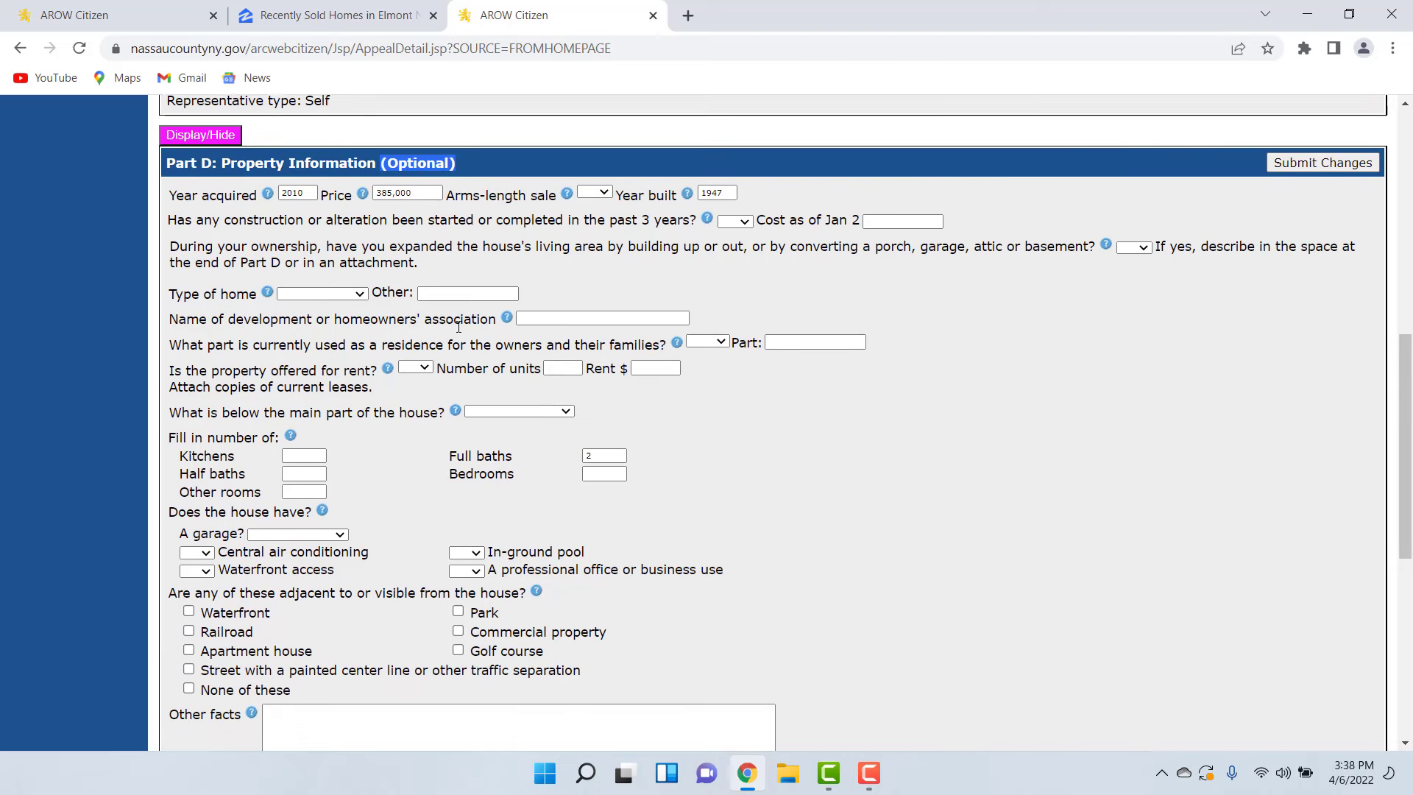
{"action": "scroll", "coordinate": [378, 541], "scroll_direction": "down", "scroll_amount": 1}
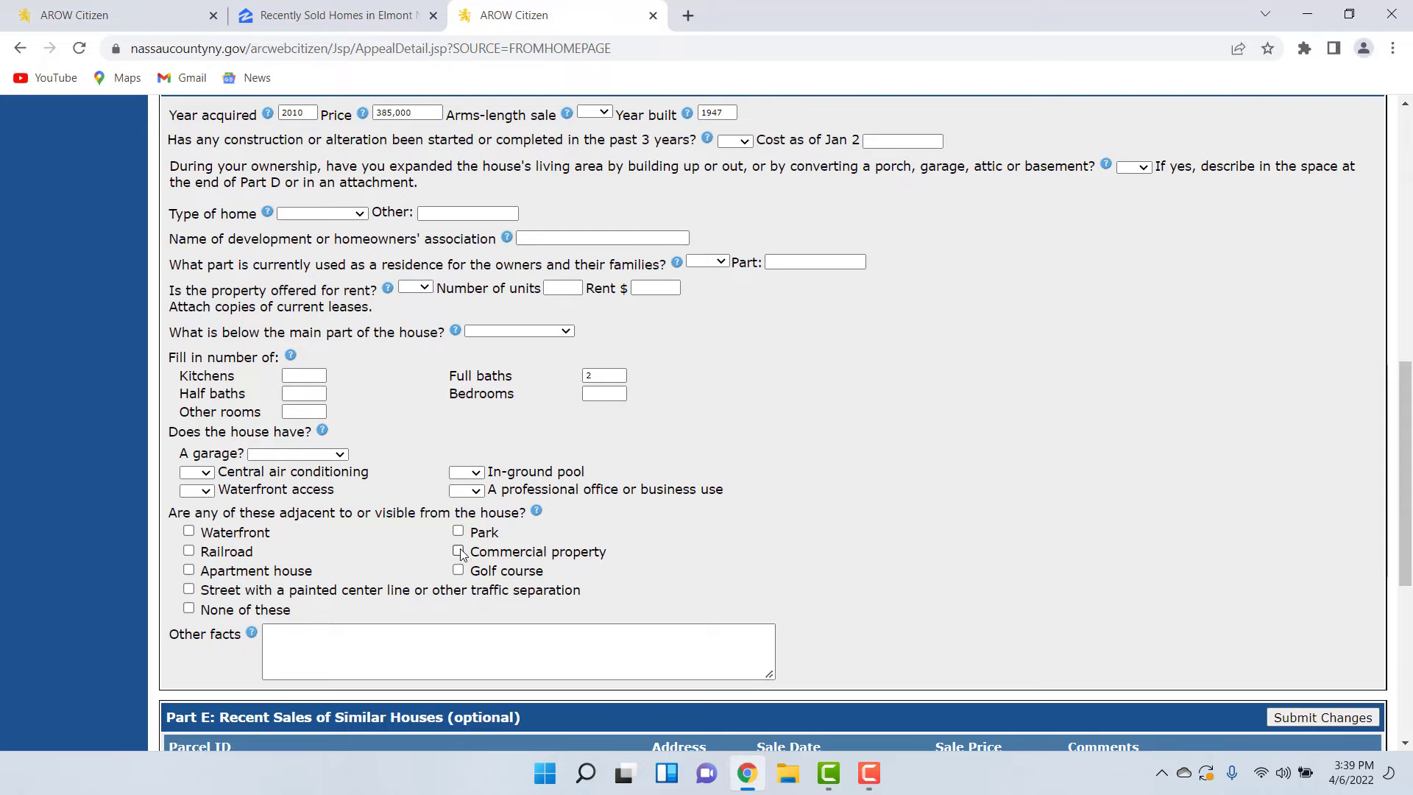
Leave Commercial property unticked and scroll down to the empty Part E sales table.
{"action": "left_click", "coordinate": [463, 558]}
{"action": "left_click", "coordinate": [462, 558]}
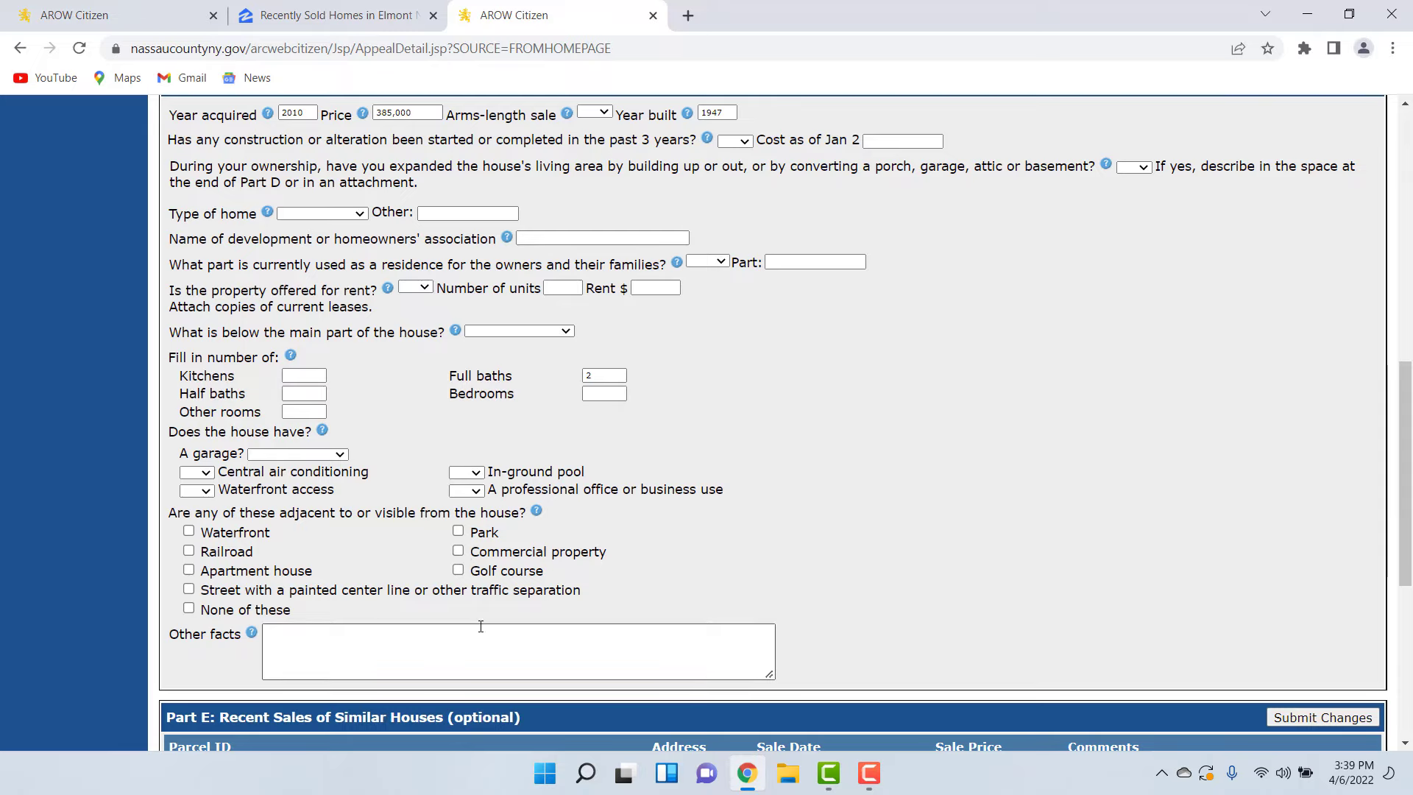
{"action": "scroll", "coordinate": [479, 625], "scroll_direction": "down", "scroll_amount": 1}
{"action": "left_click", "coordinate": [358, 542]}
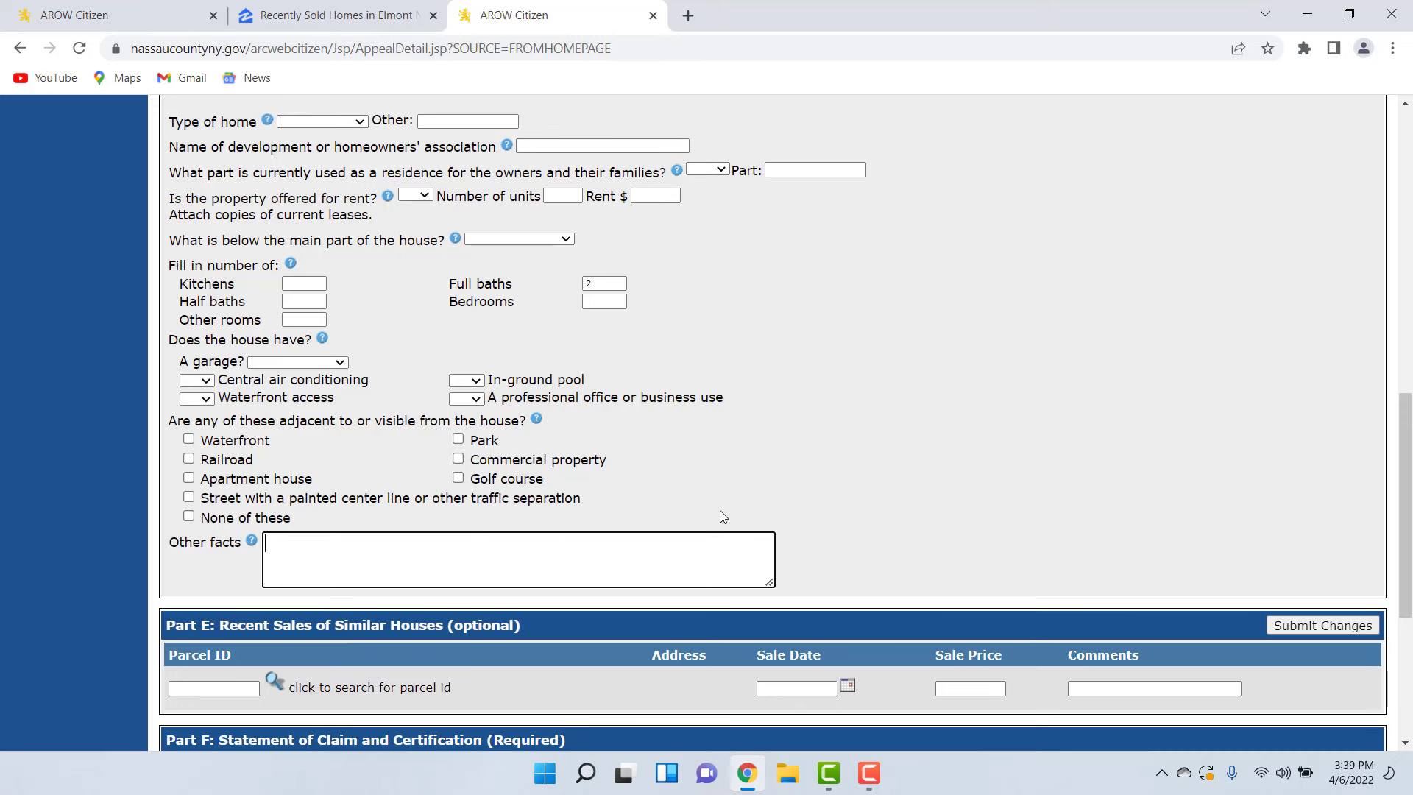
{"action": "scroll", "coordinate": [838, 488], "scroll_direction": "down", "scroll_amount": 1}
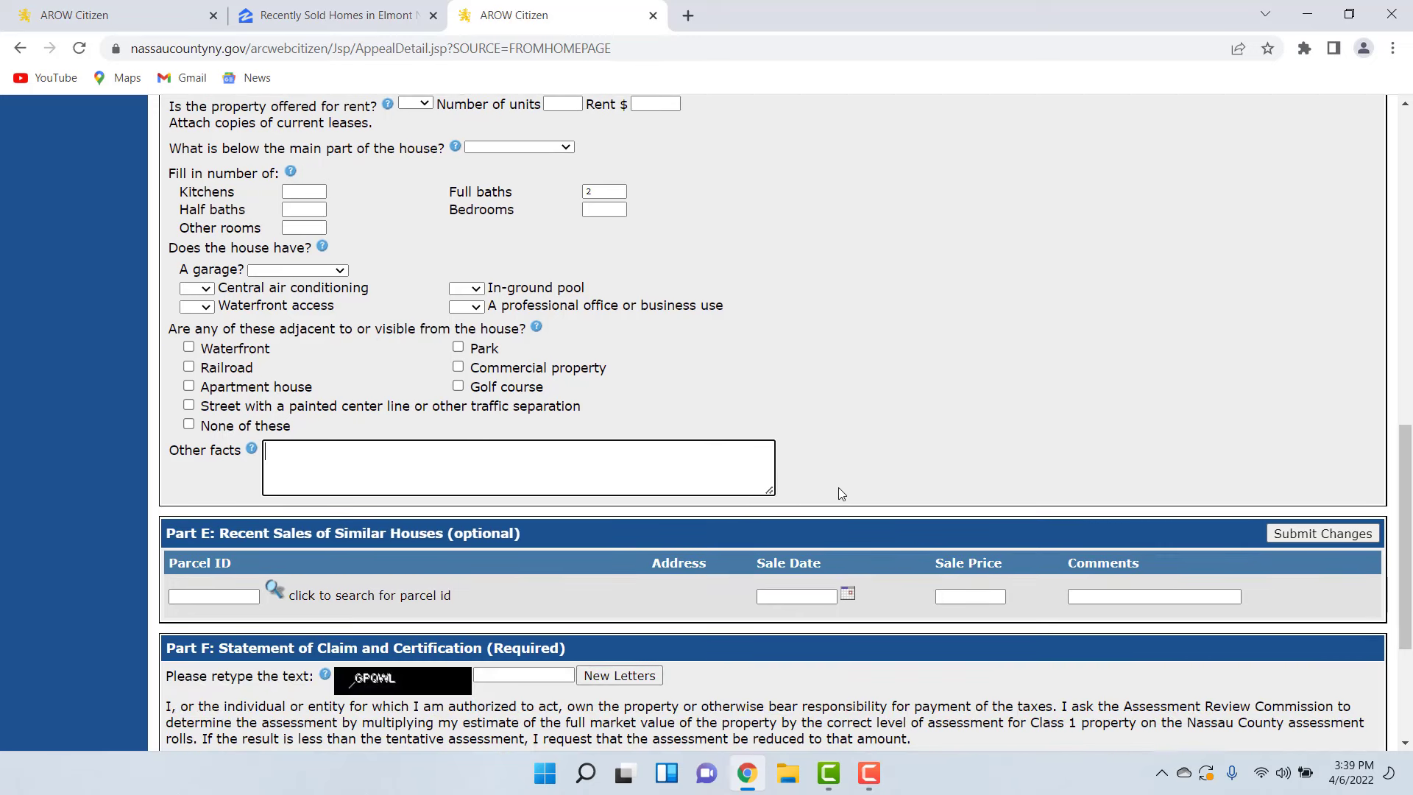
{"action": "scroll", "coordinate": [718, 418], "scroll_direction": "up", "scroll_amount": 3}
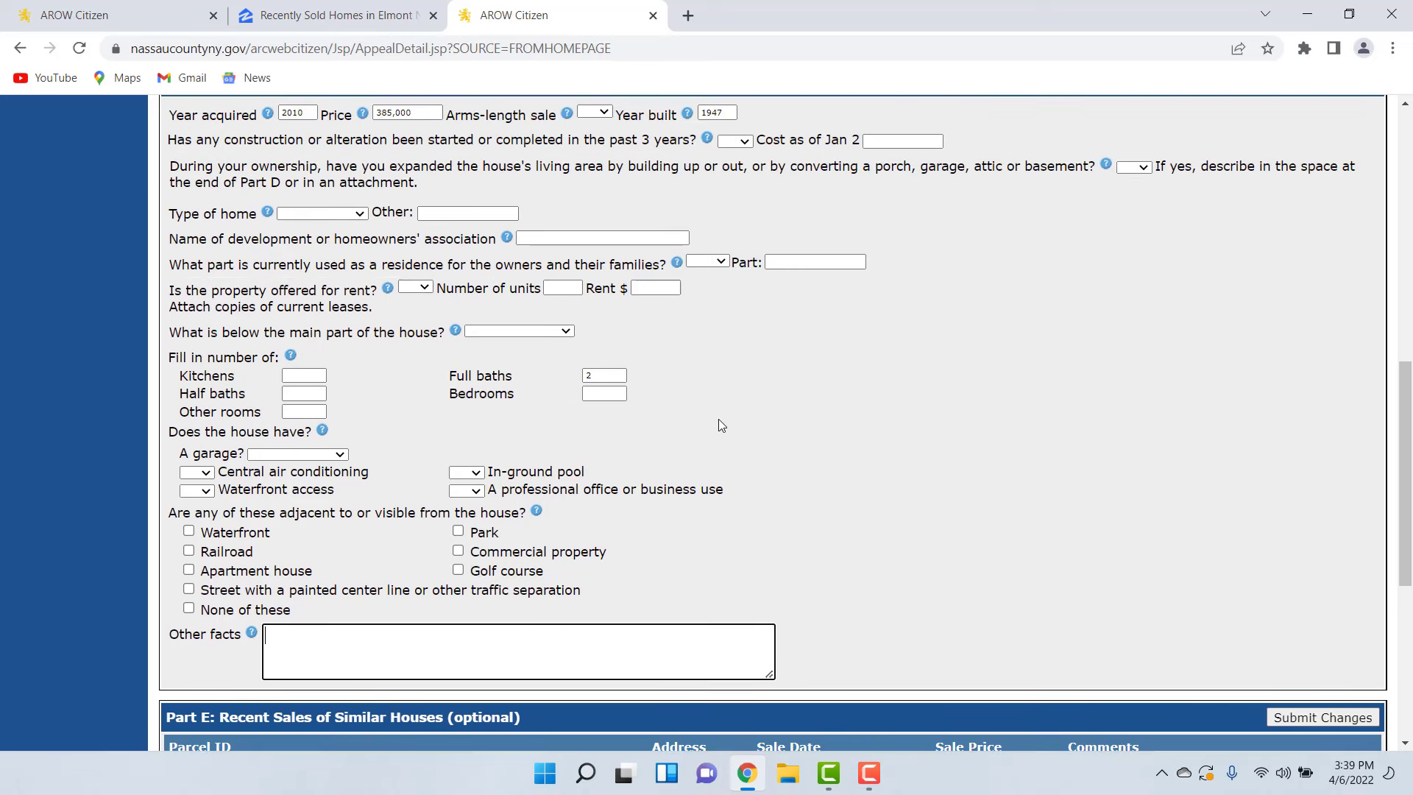
{"action": "scroll", "coordinate": [715, 430], "scroll_direction": "down", "scroll_amount": 2}
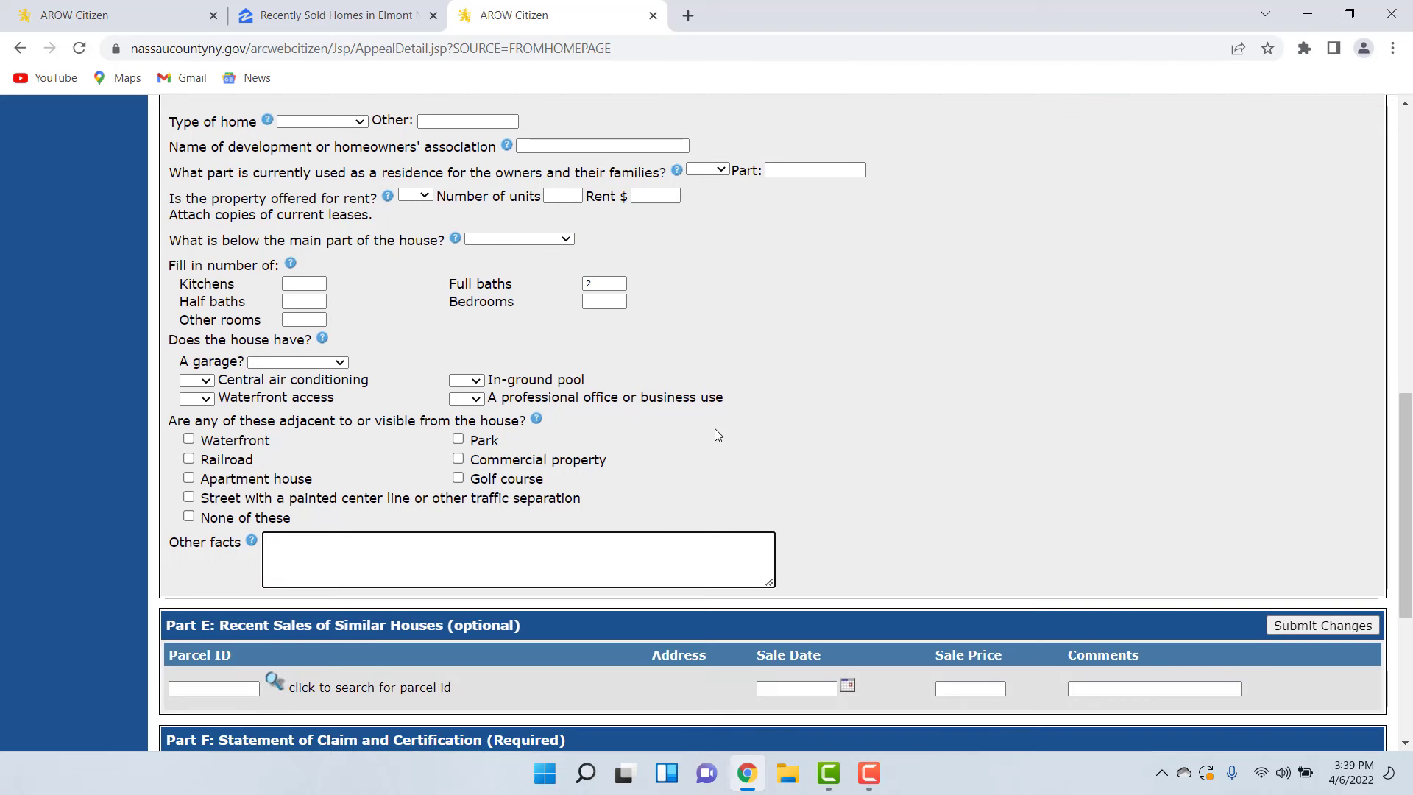
{"action": "scroll", "coordinate": [714, 428], "scroll_direction": "down", "scroll_amount": 2}
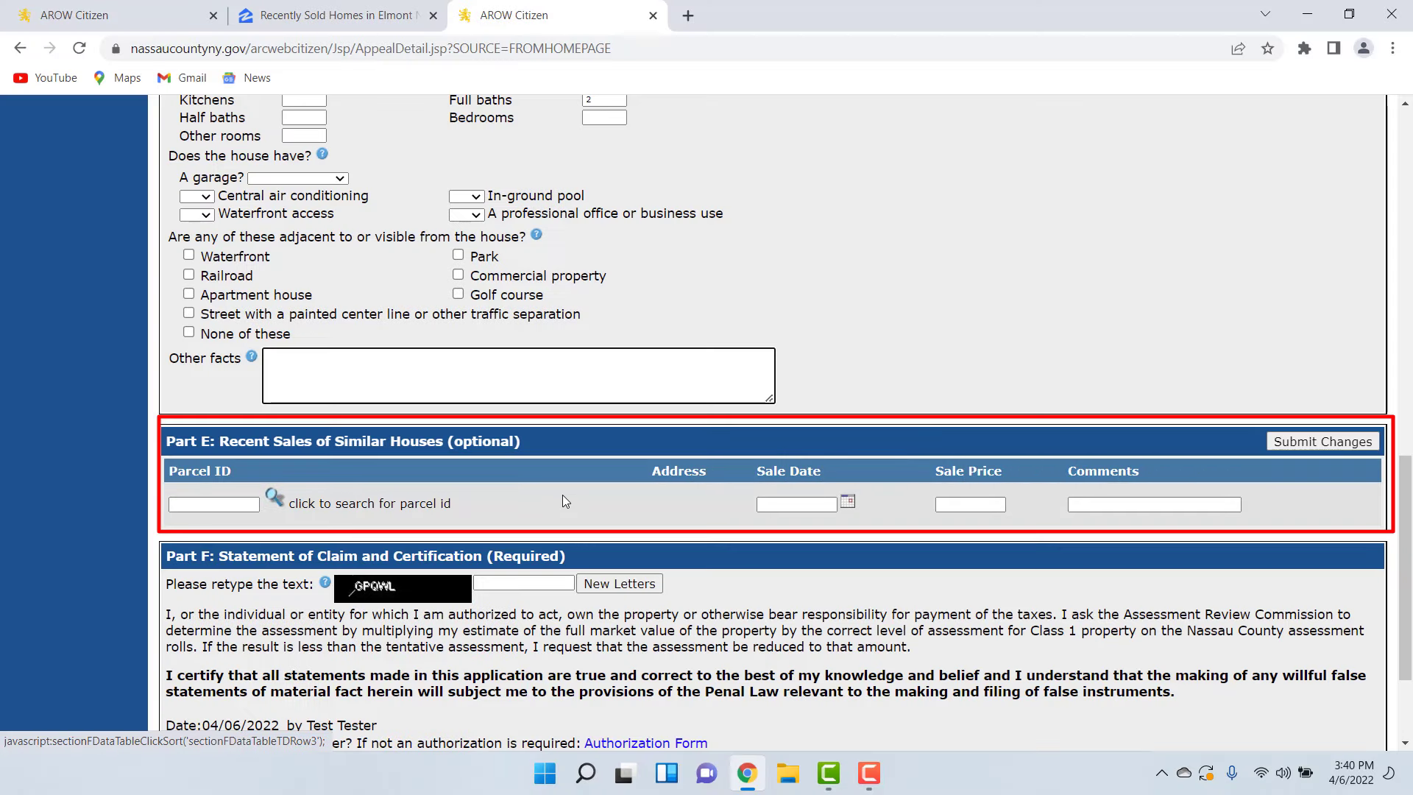
{"action": "left_click", "coordinate": [275, 499]}
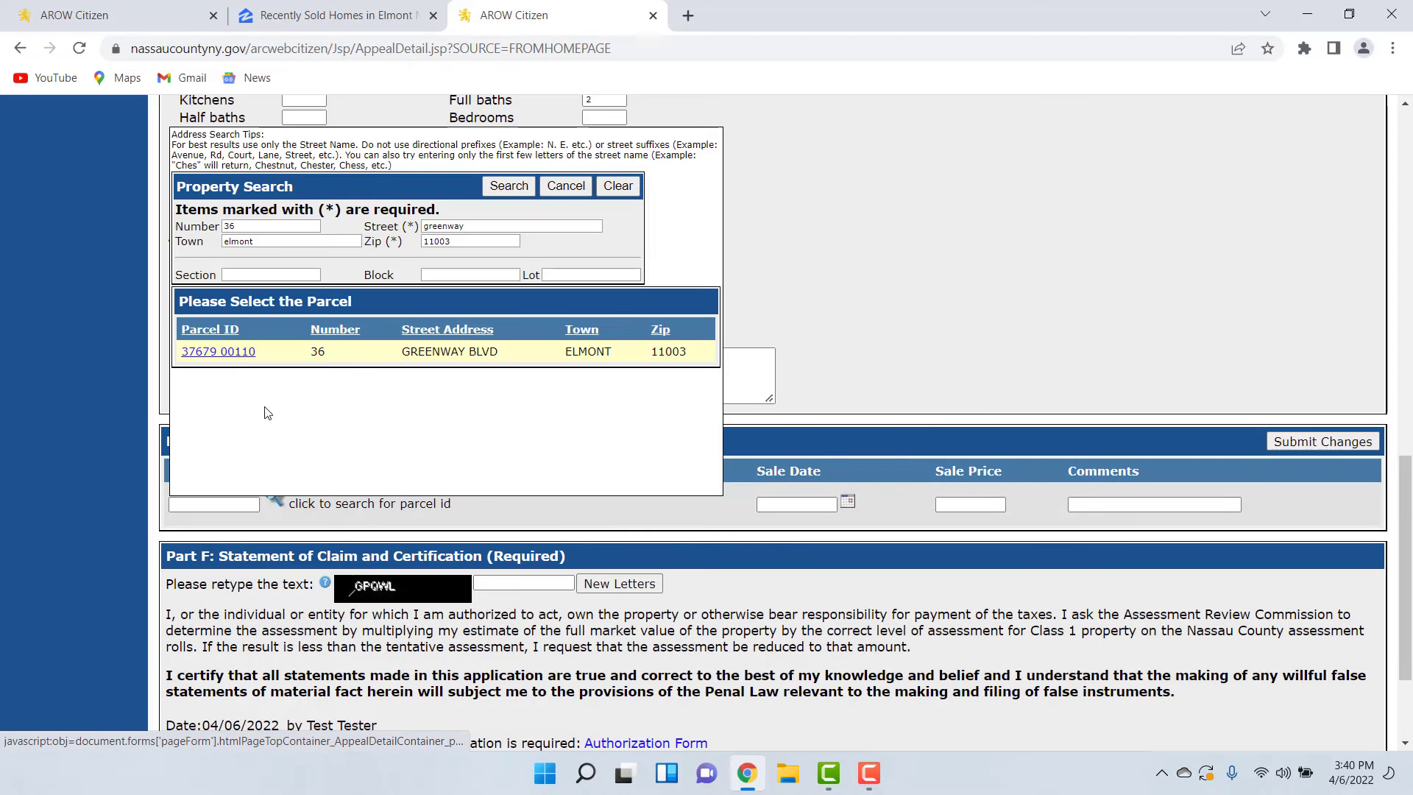
{"action": "double_click", "coordinate": [243, 226]}
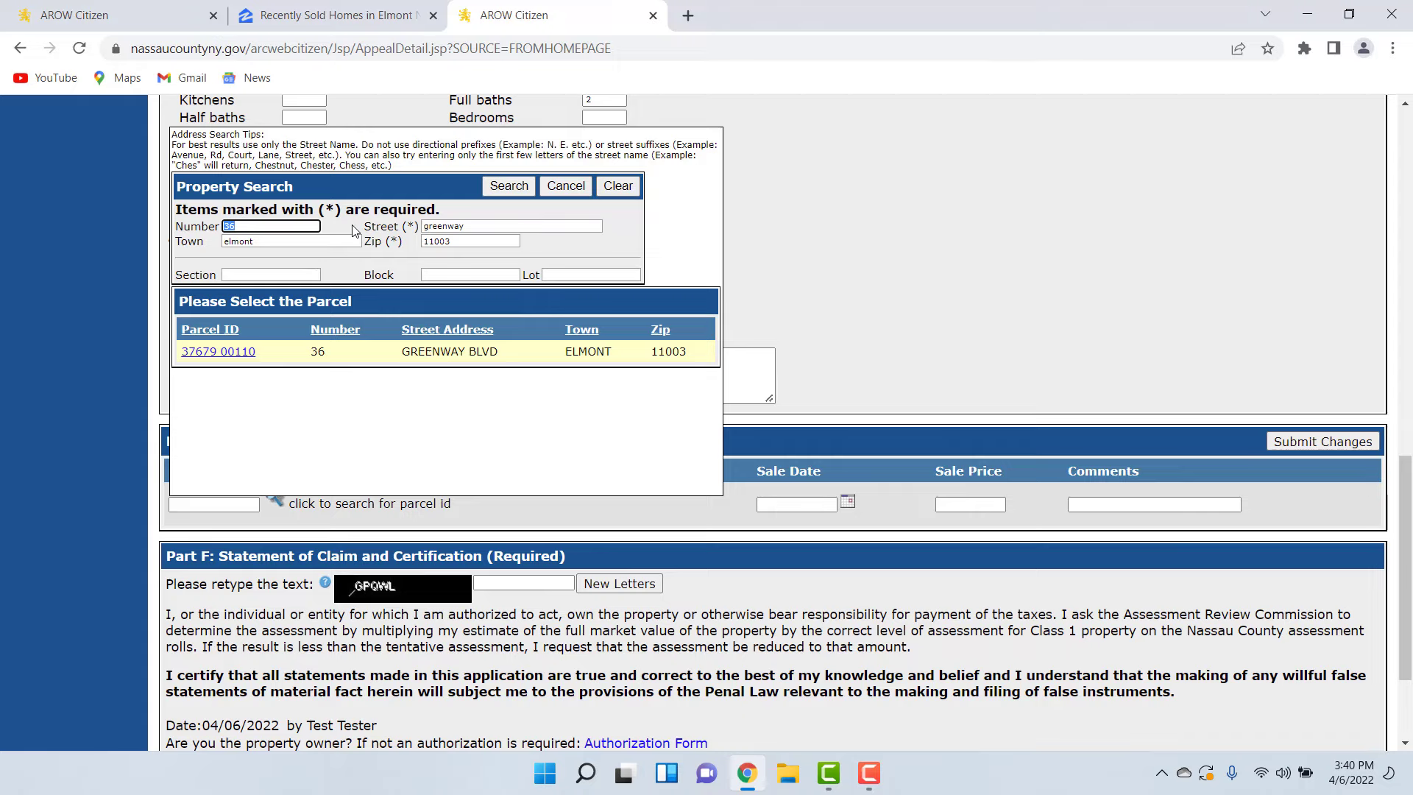
{"action": "type", "text": "117232 238"}
{"action": "key", "text": "BackSpace"}
{"action": "key", "text": "BackSpace"}
{"action": "key", "text": "BackSpace"}
{"action": "key", "text": "BackSpace"}
{"action": "left_click_drag", "start_coordinate": [516, 226], "coordinate": [416, 231]}
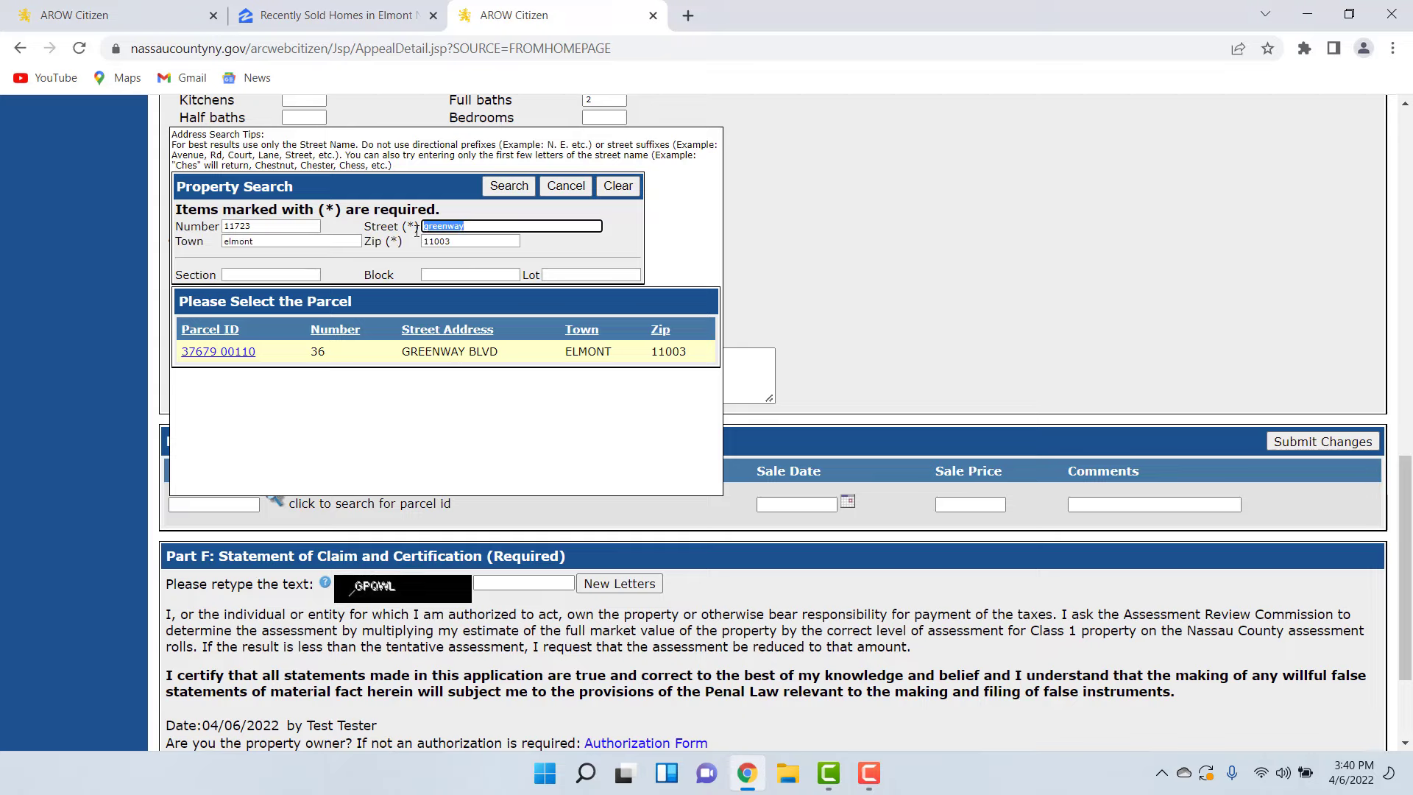
{"action": "type", "text": "238"}
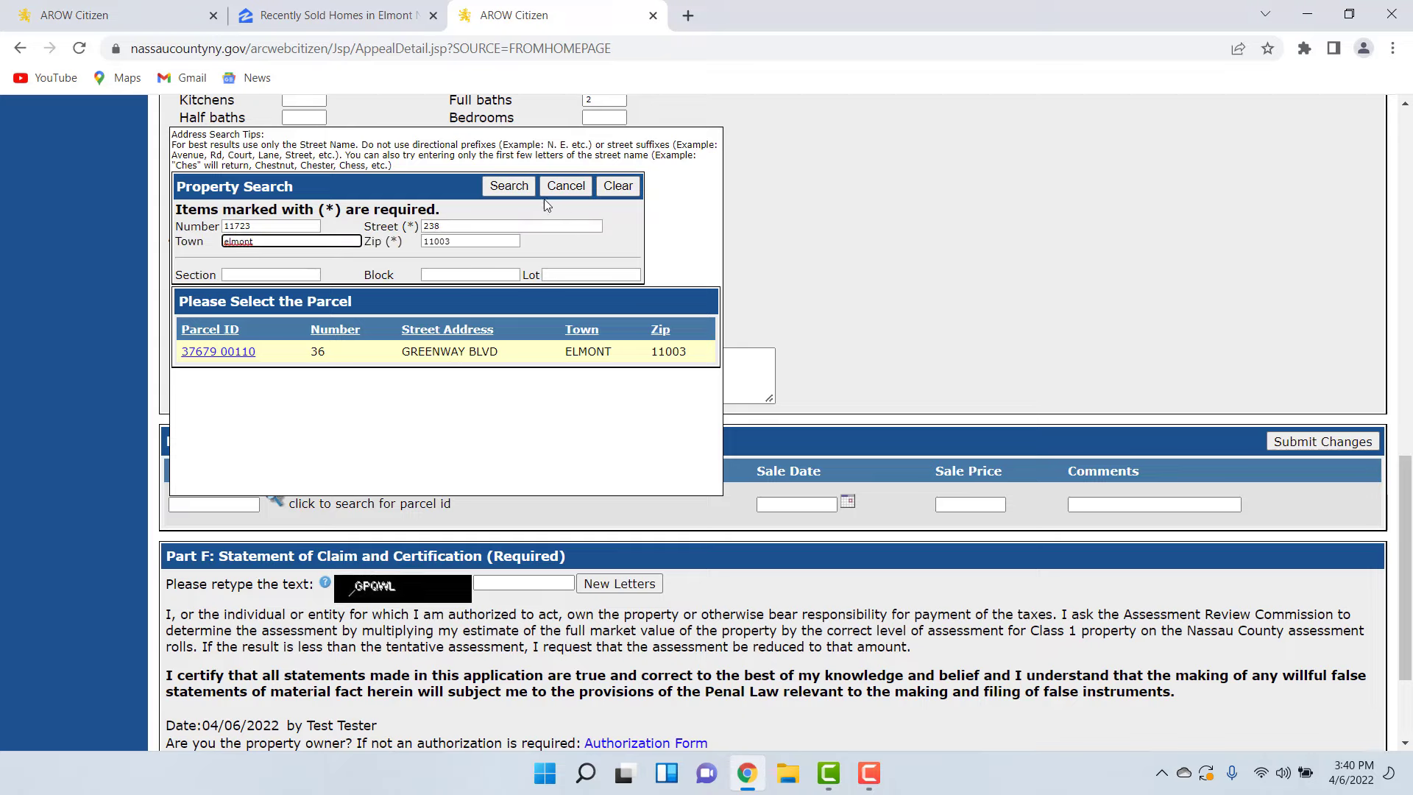
{"action": "left_click", "coordinate": [515, 187]}
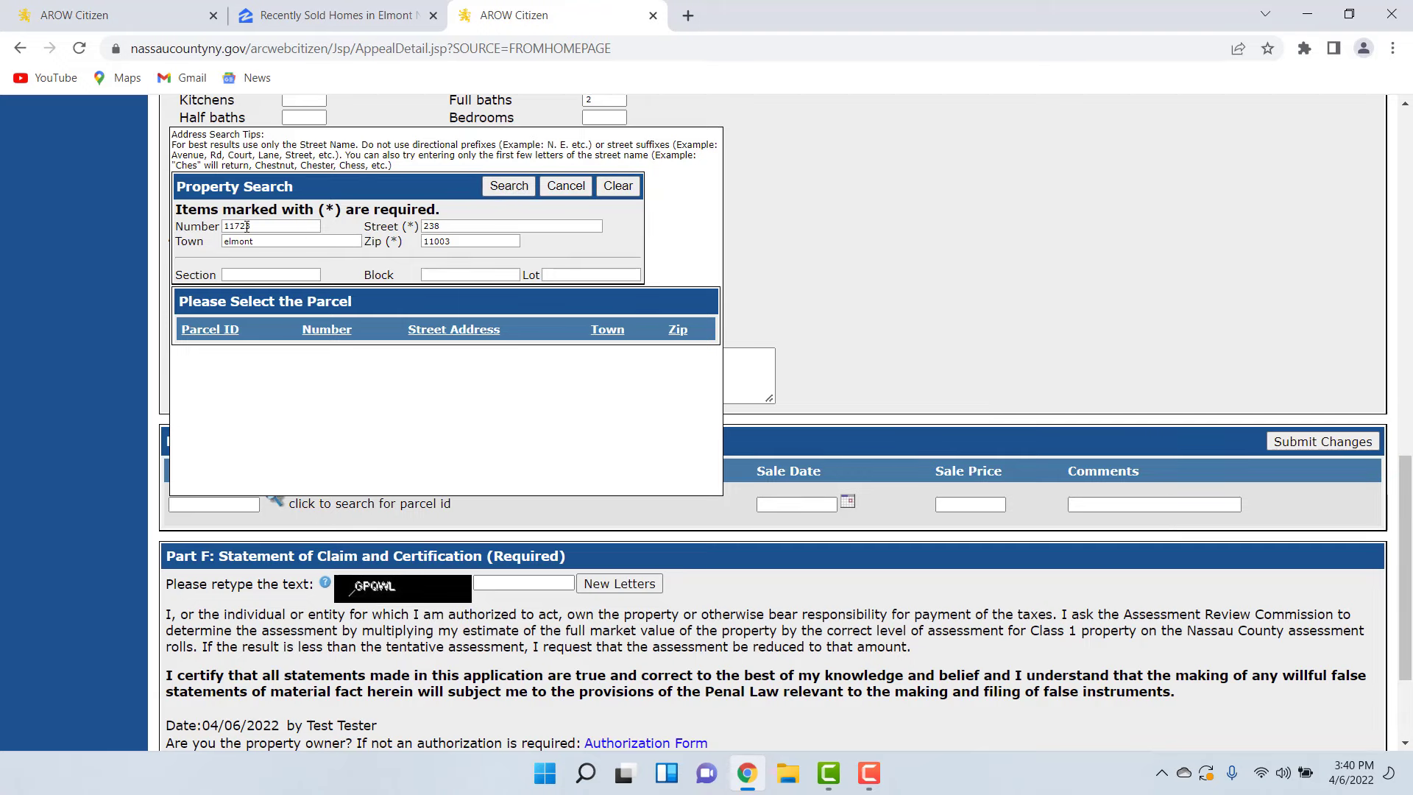
{"action": "left_click", "coordinate": [242, 225]}
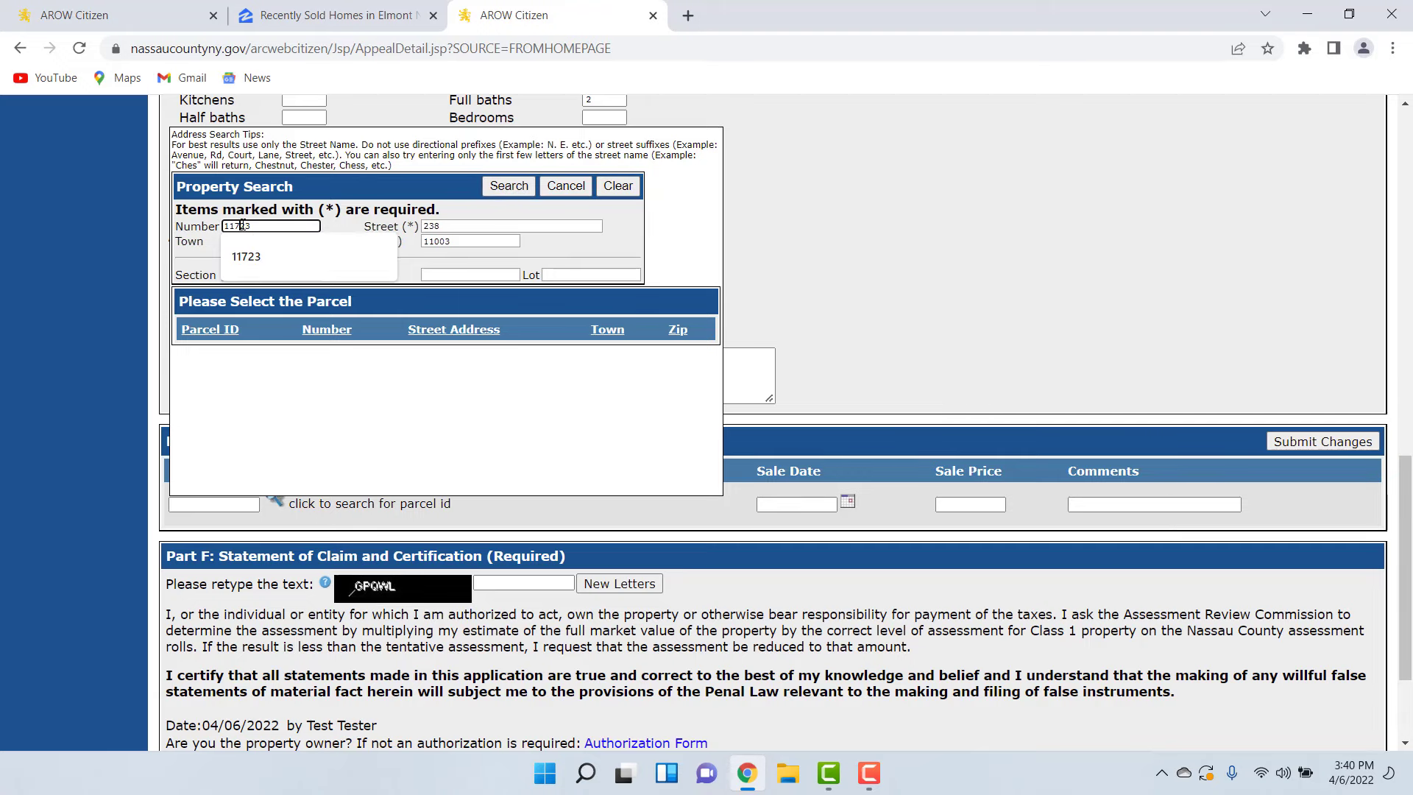
{"action": "left_click", "coordinate": [492, 189]}
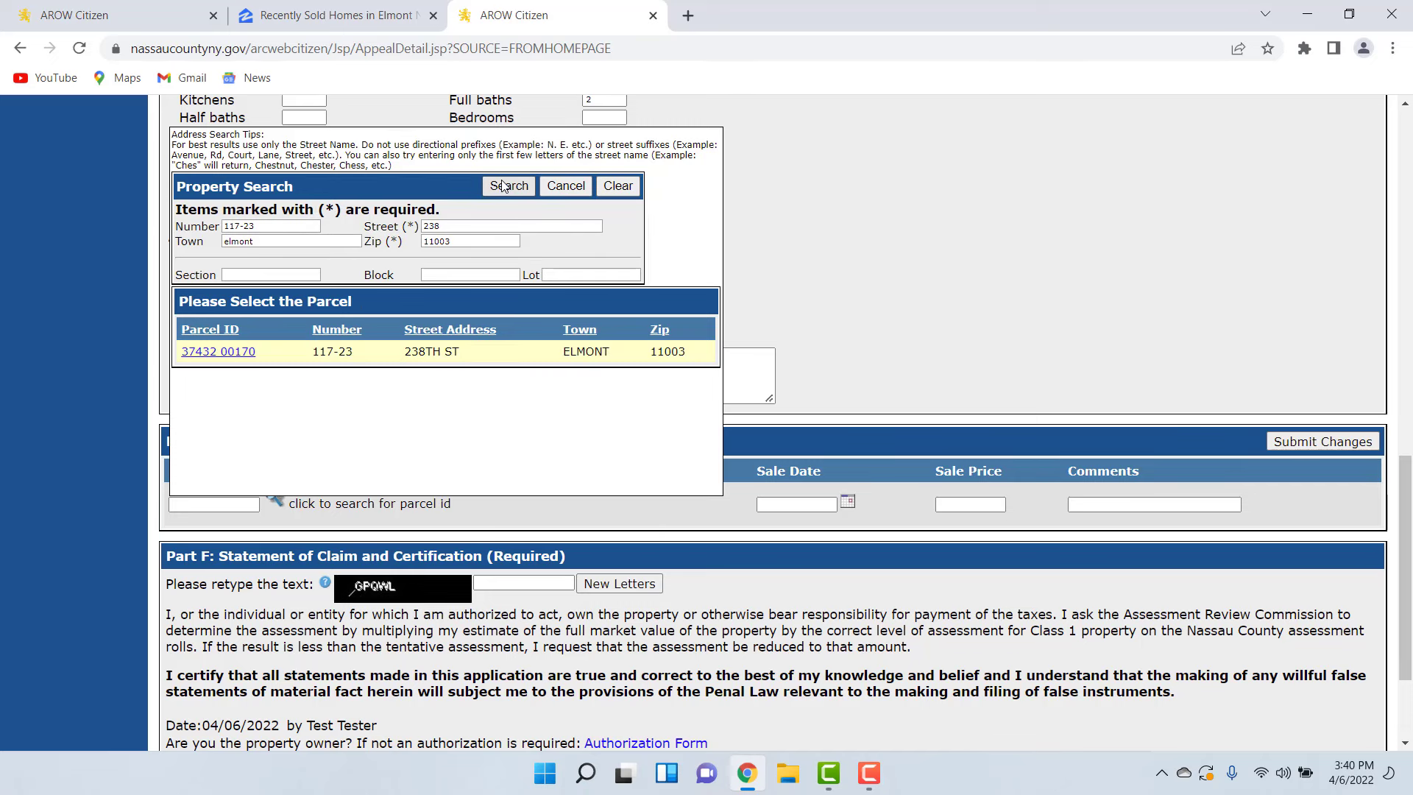
{"action": "left_click", "coordinate": [236, 354]}
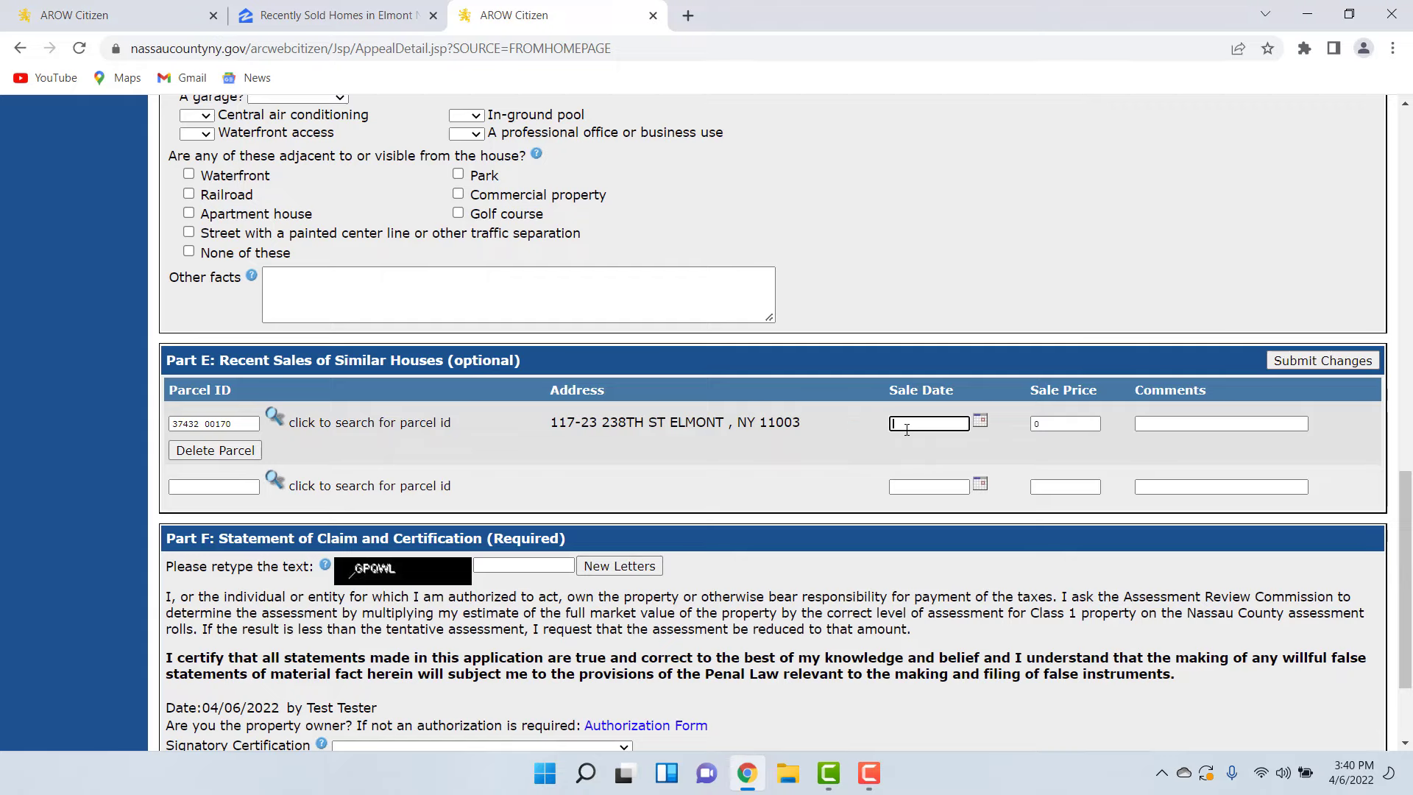
{"action": "type", "text": "2/18/2022"}
{"action": "left_click", "coordinate": [1072, 424]}
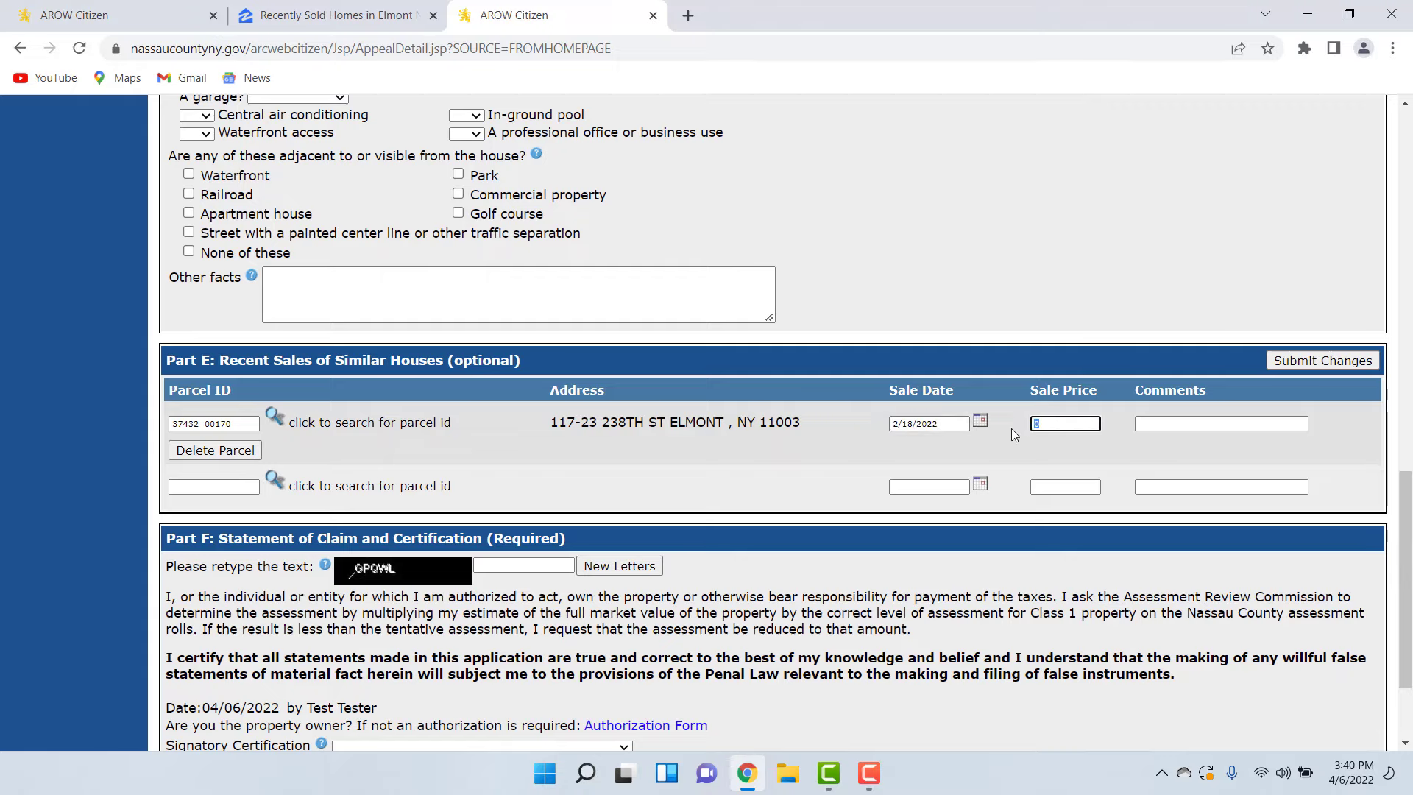
{"action": "type", "text": "440,000"}
{"action": "left_click", "coordinate": [275, 482]}
{"action": "left_click_drag", "start_coordinate": [223, 208], "coordinate": [326, 193]}
{"action": "type", "text": "11"}
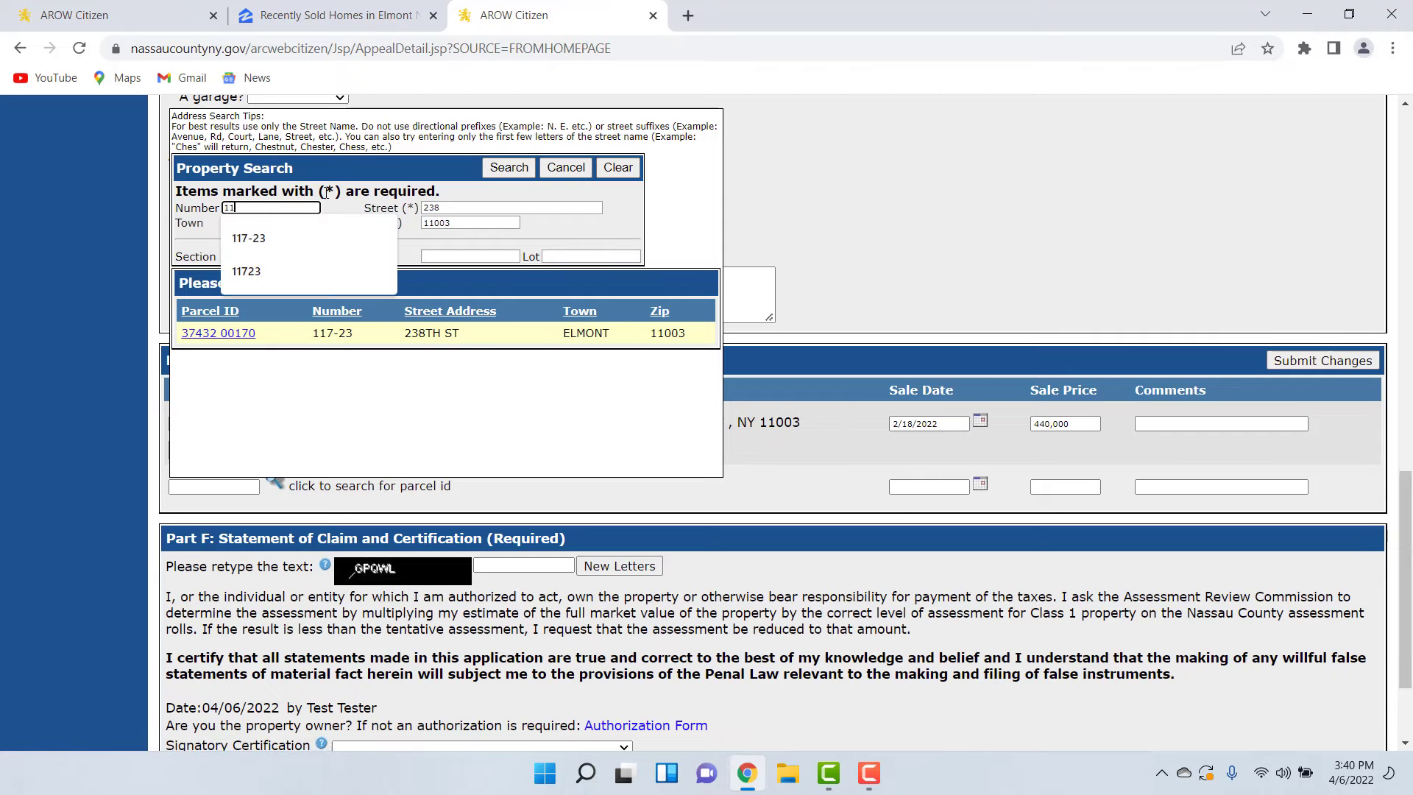
{"action": "type", "text": "5-60"}
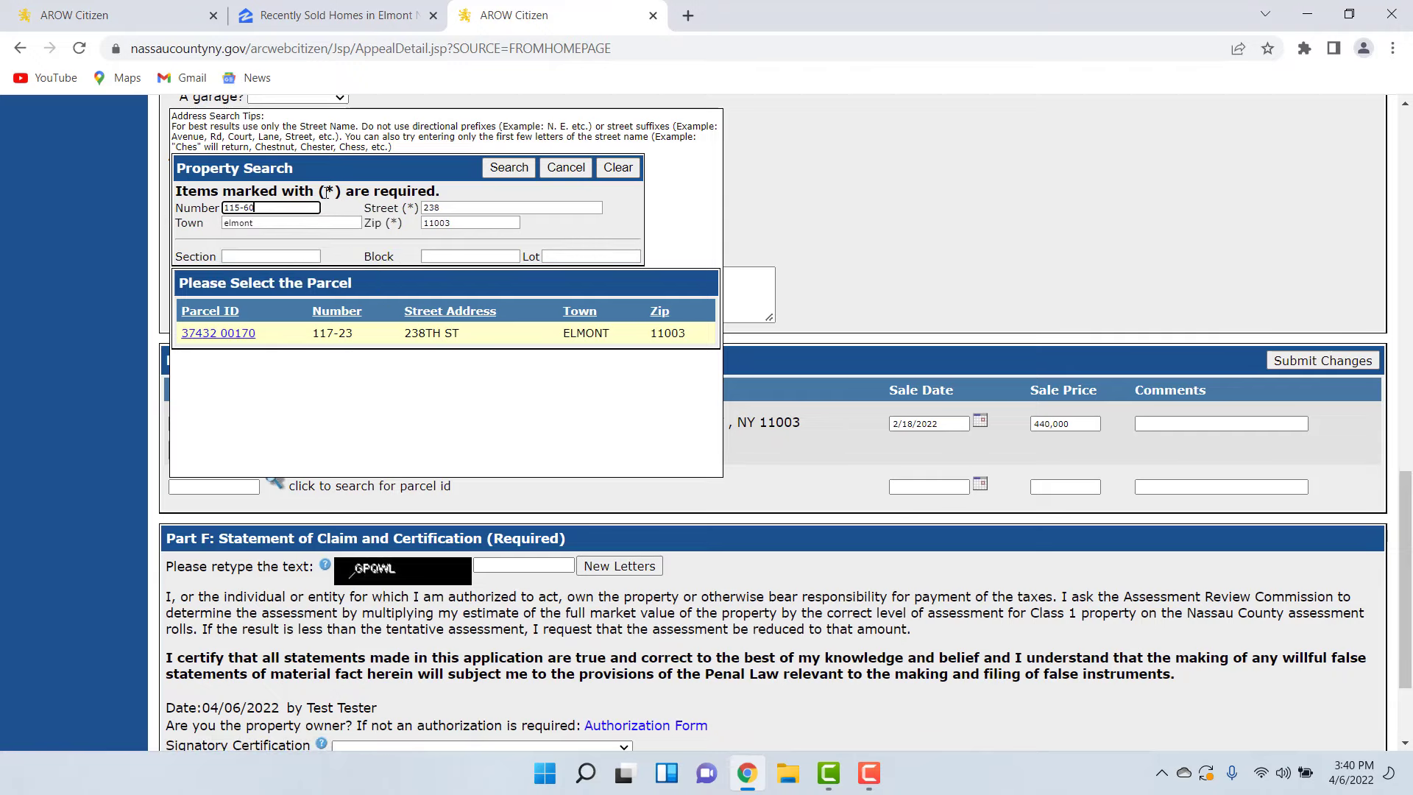
{"action": "key", "text": "Tab"}
{"action": "type", "text": "240"}
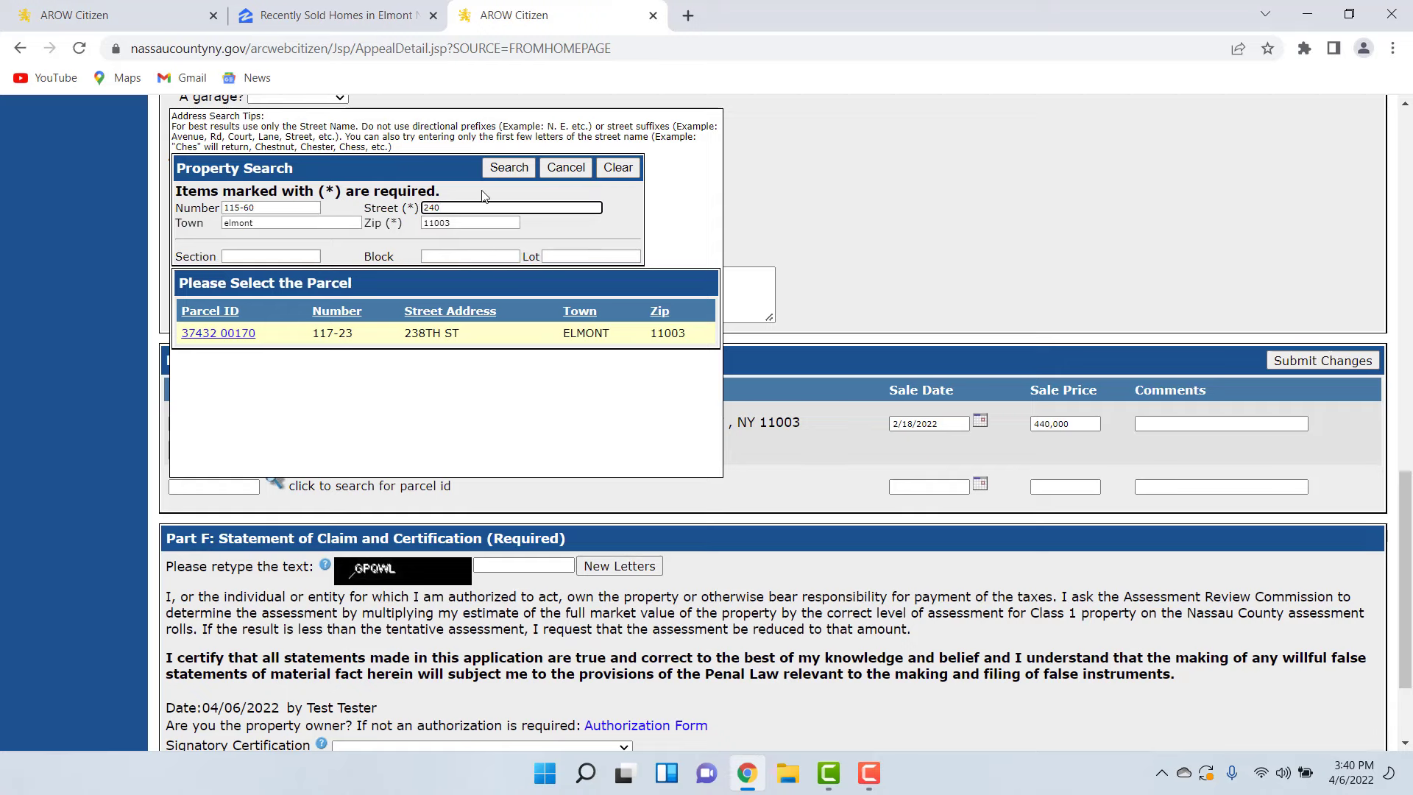
{"action": "left_click", "coordinate": [510, 168]}
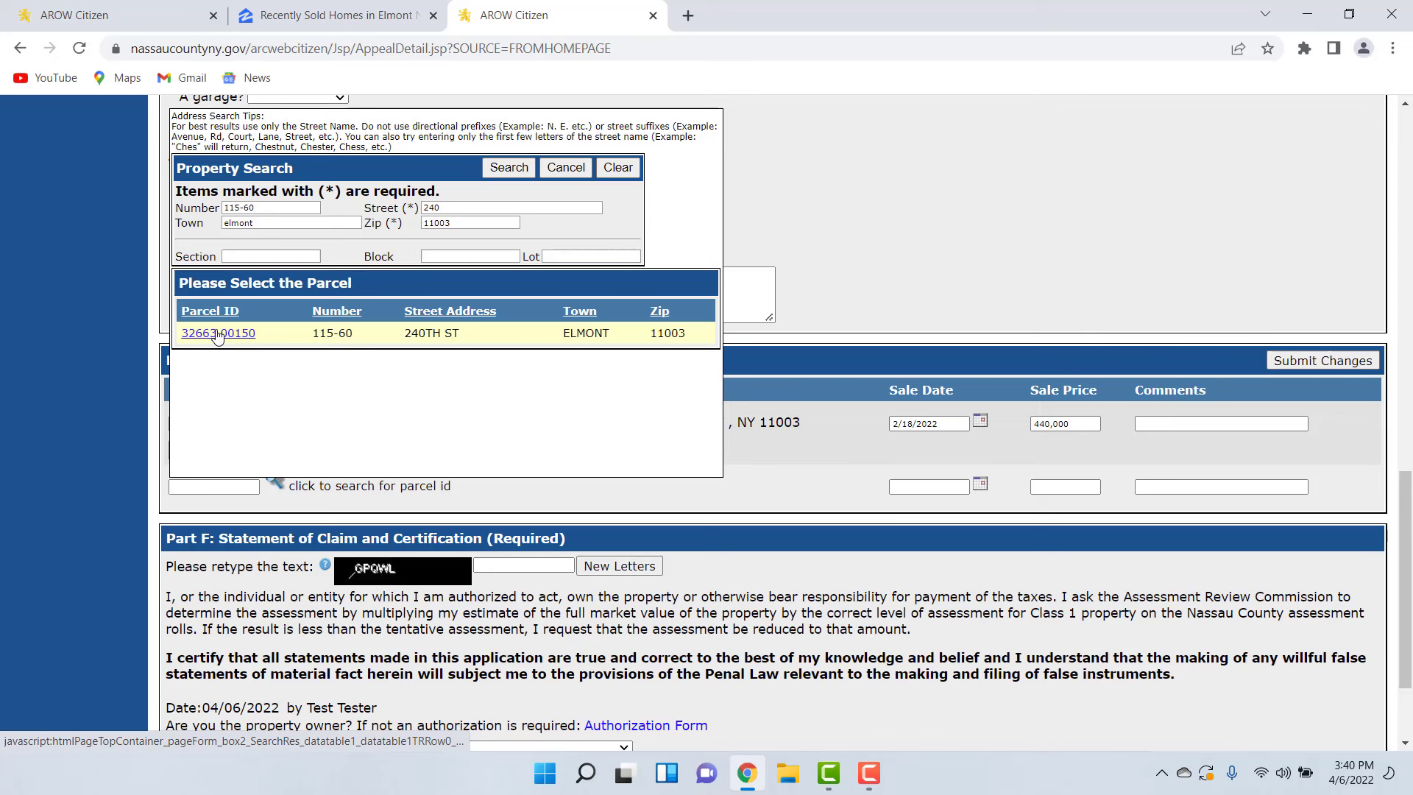
{"action": "left_click", "coordinate": [216, 335]}
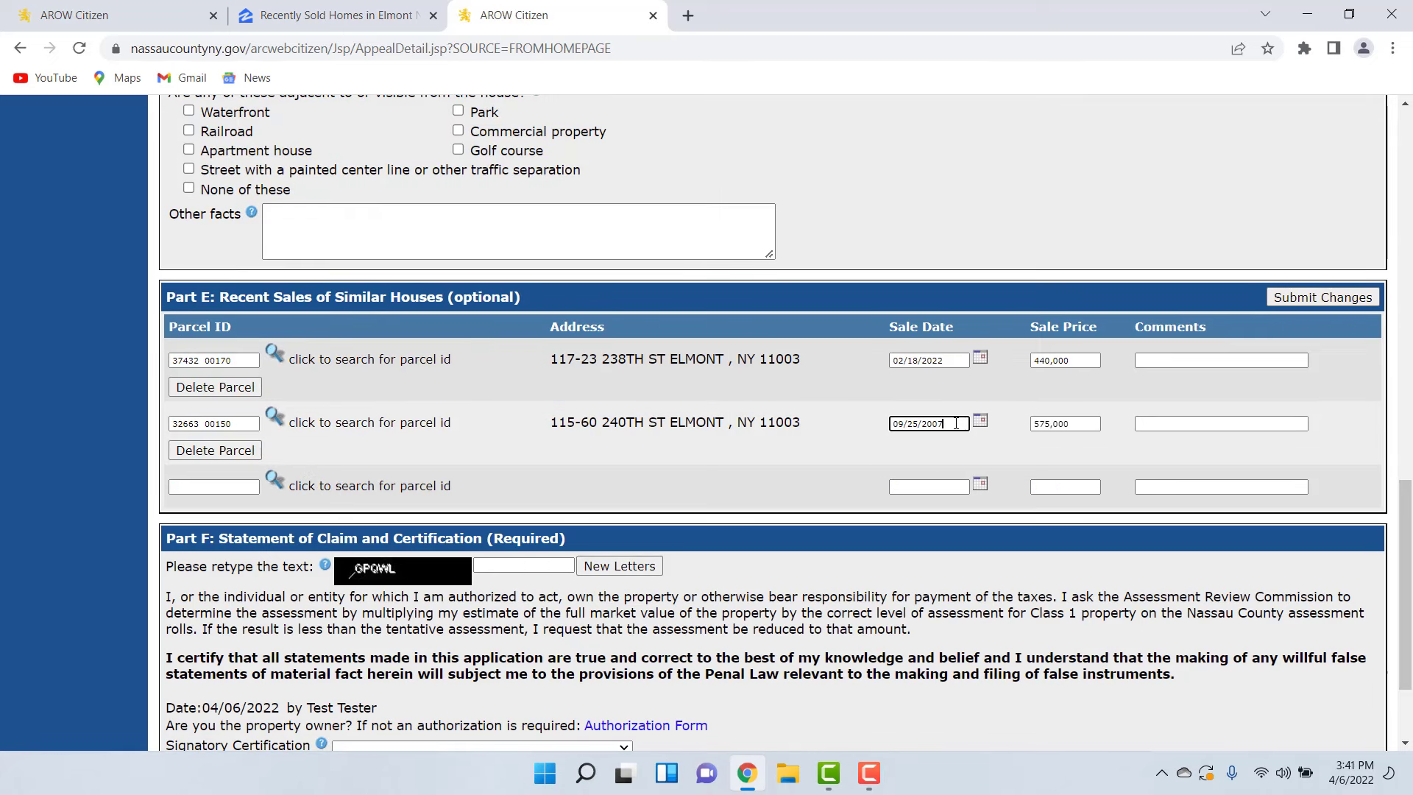
Replace its sale date with 11/16/2020 and price with 405,000, then start the third lookup.
{"action": "left_click_drag", "start_coordinate": [955, 424], "coordinate": [885, 429]}
{"action": "type", "text": "11/16/2020"}
{"action": "left_click_drag", "start_coordinate": [1093, 424], "coordinate": [1022, 430]}
{"action": "type", "text": "4"}
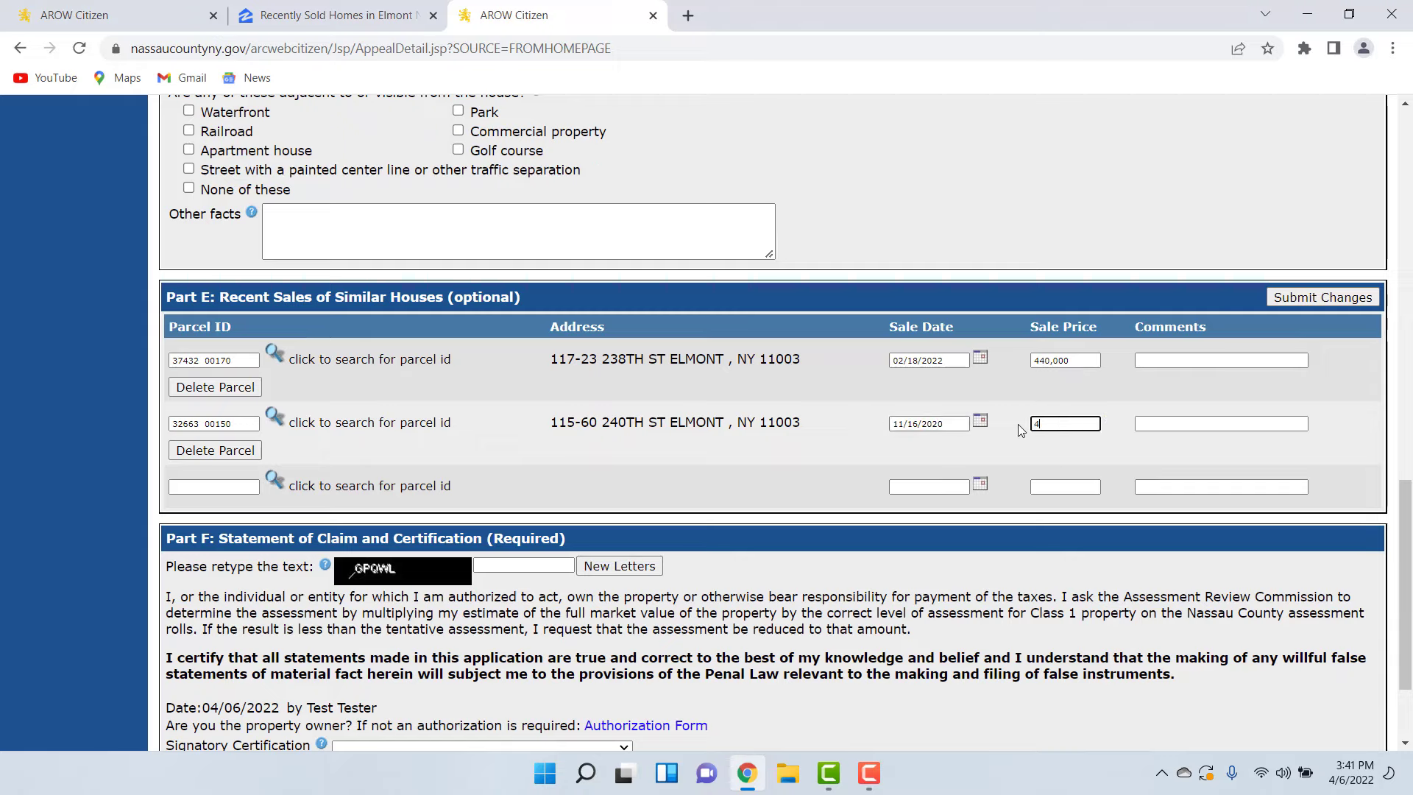
{"action": "type", "text": "0"}
{"action": "type", "text": ",000"}
{"action": "left_click", "coordinate": [664, 467]}
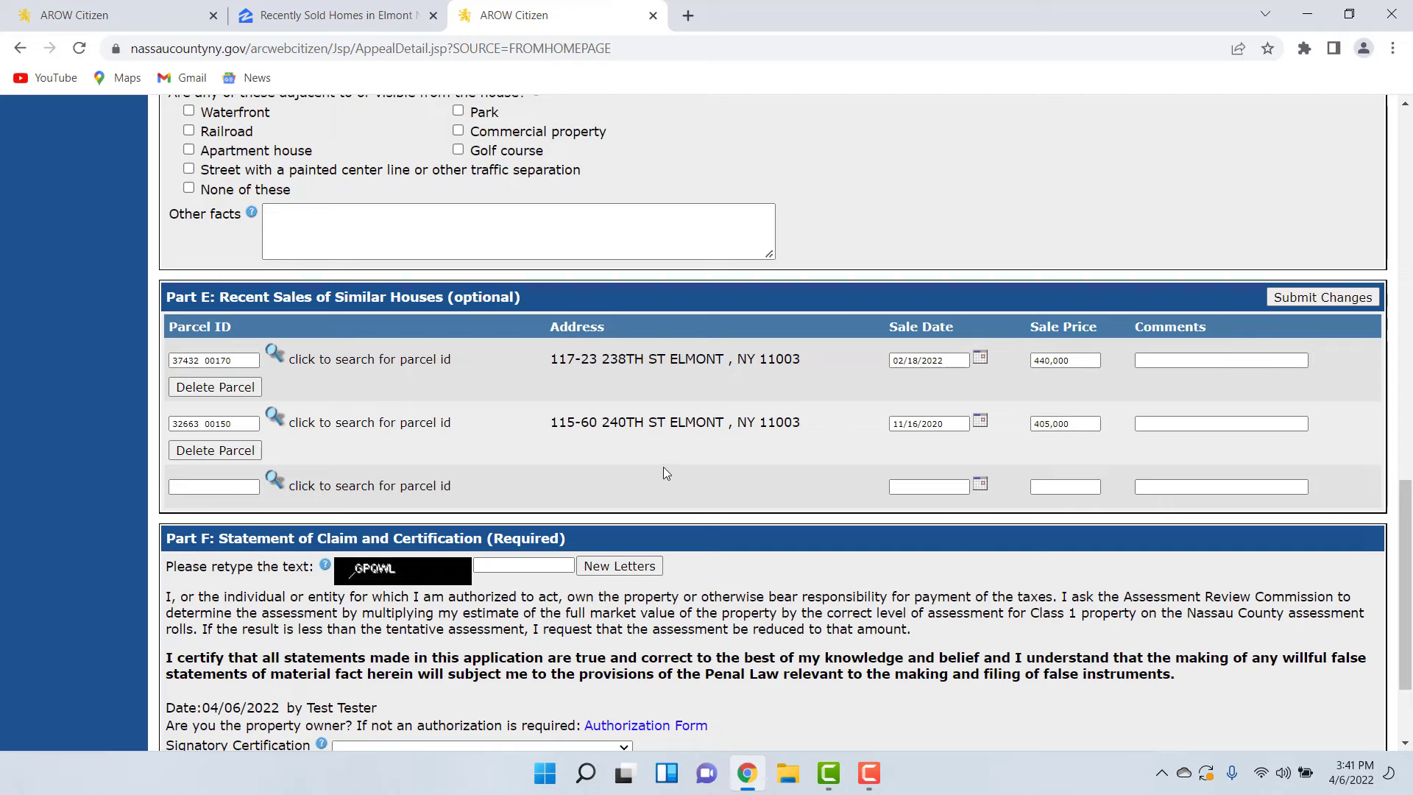
{"action": "left_click", "coordinate": [274, 491]}
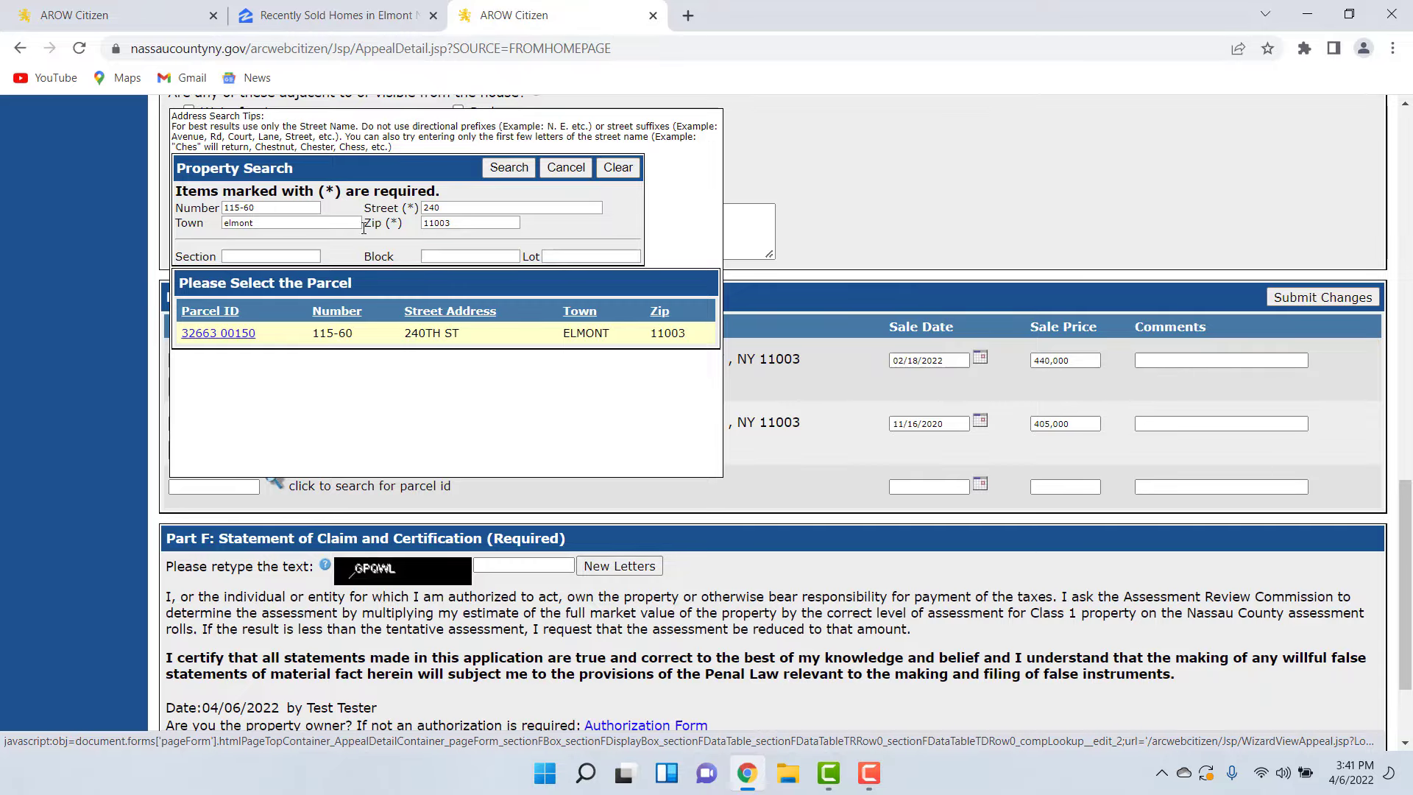
{"action": "triple_click", "coordinate": [236, 208]}
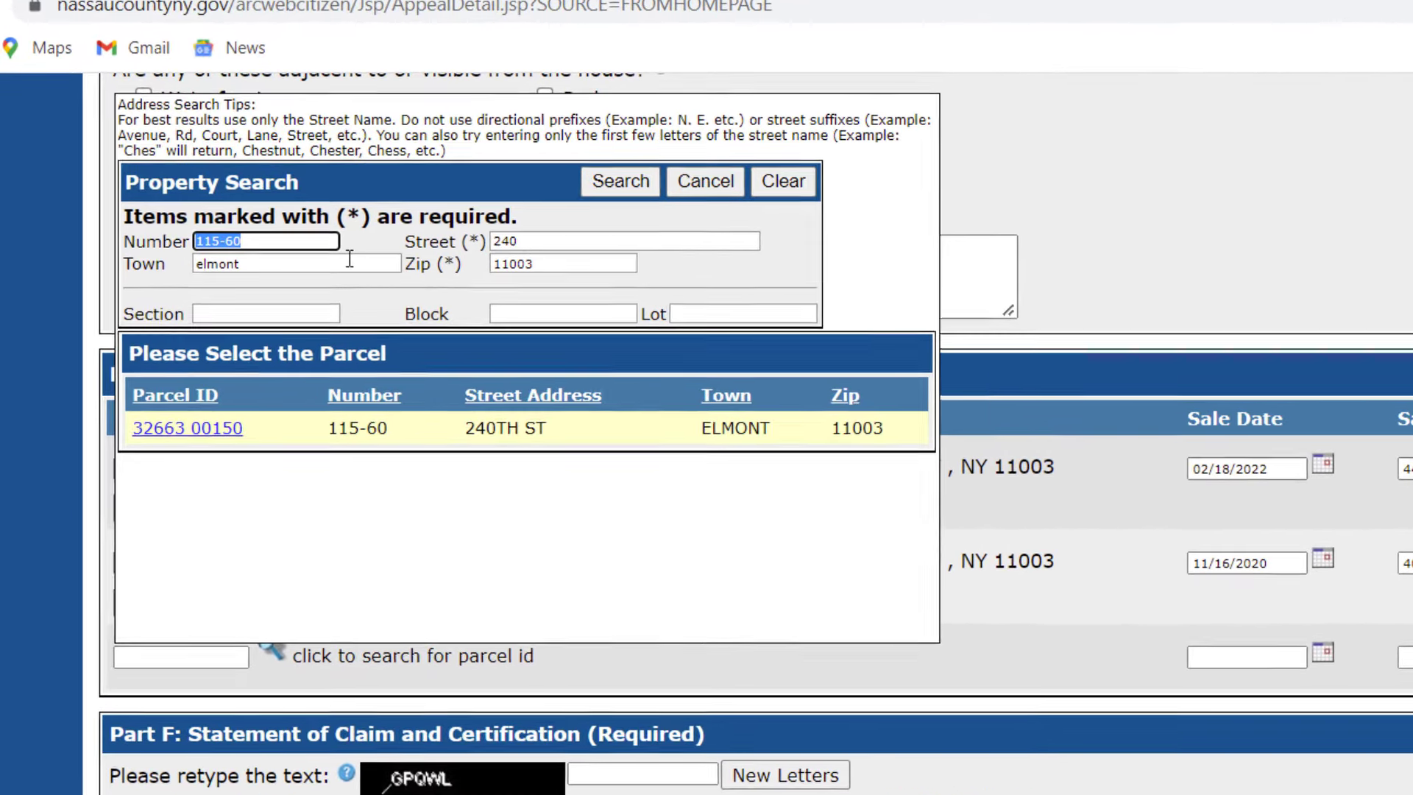
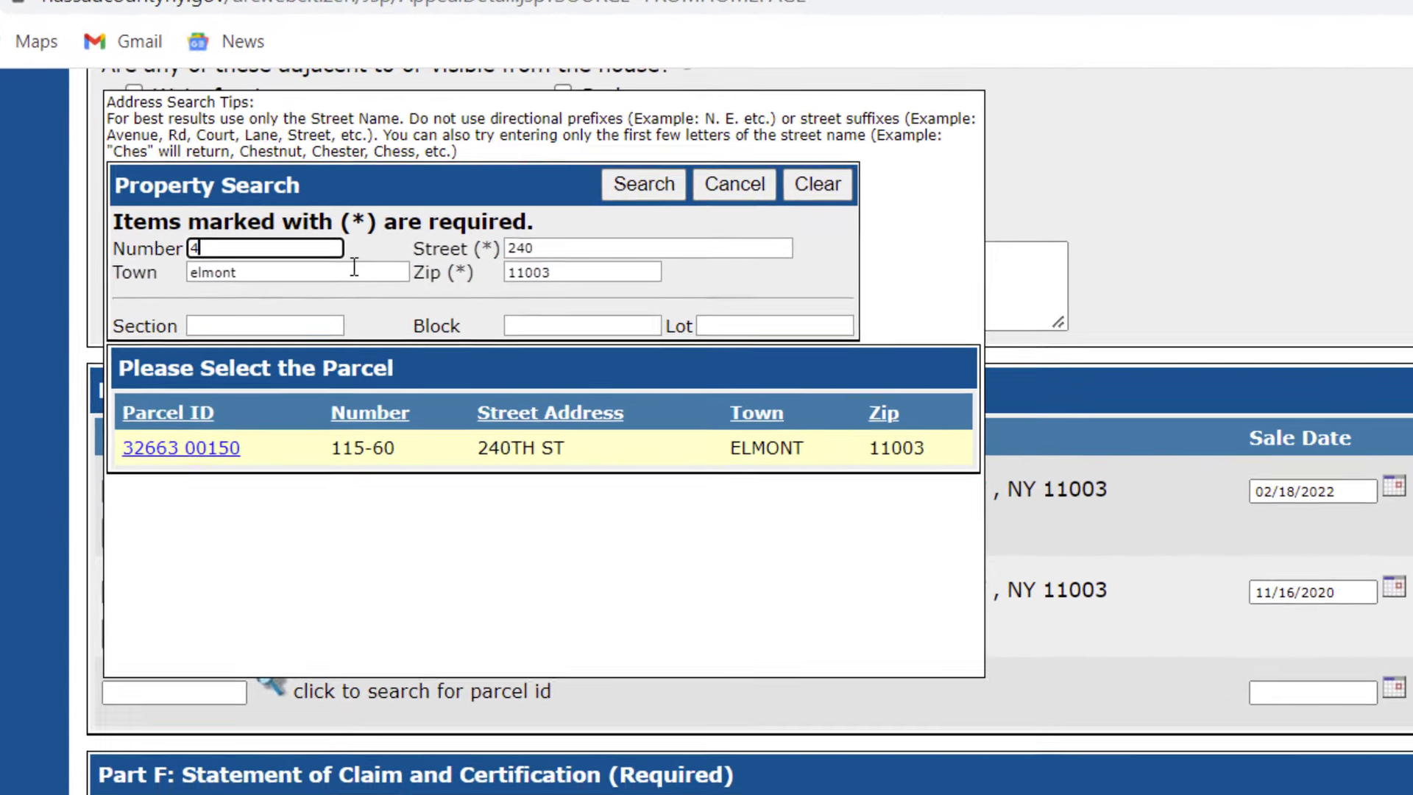
{"action": "key", "text": "Tab"}
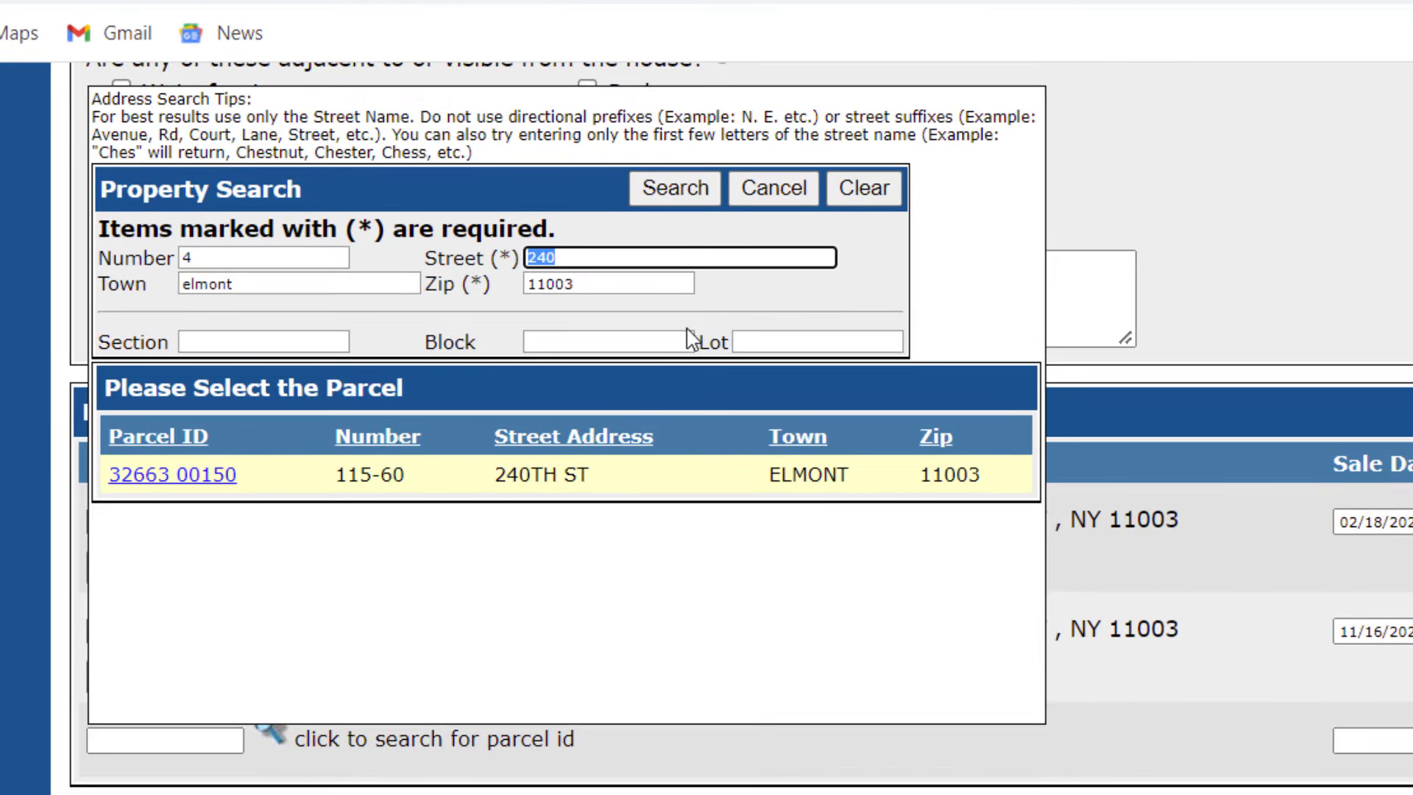
{"action": "left_click", "coordinate": [258, 283]}
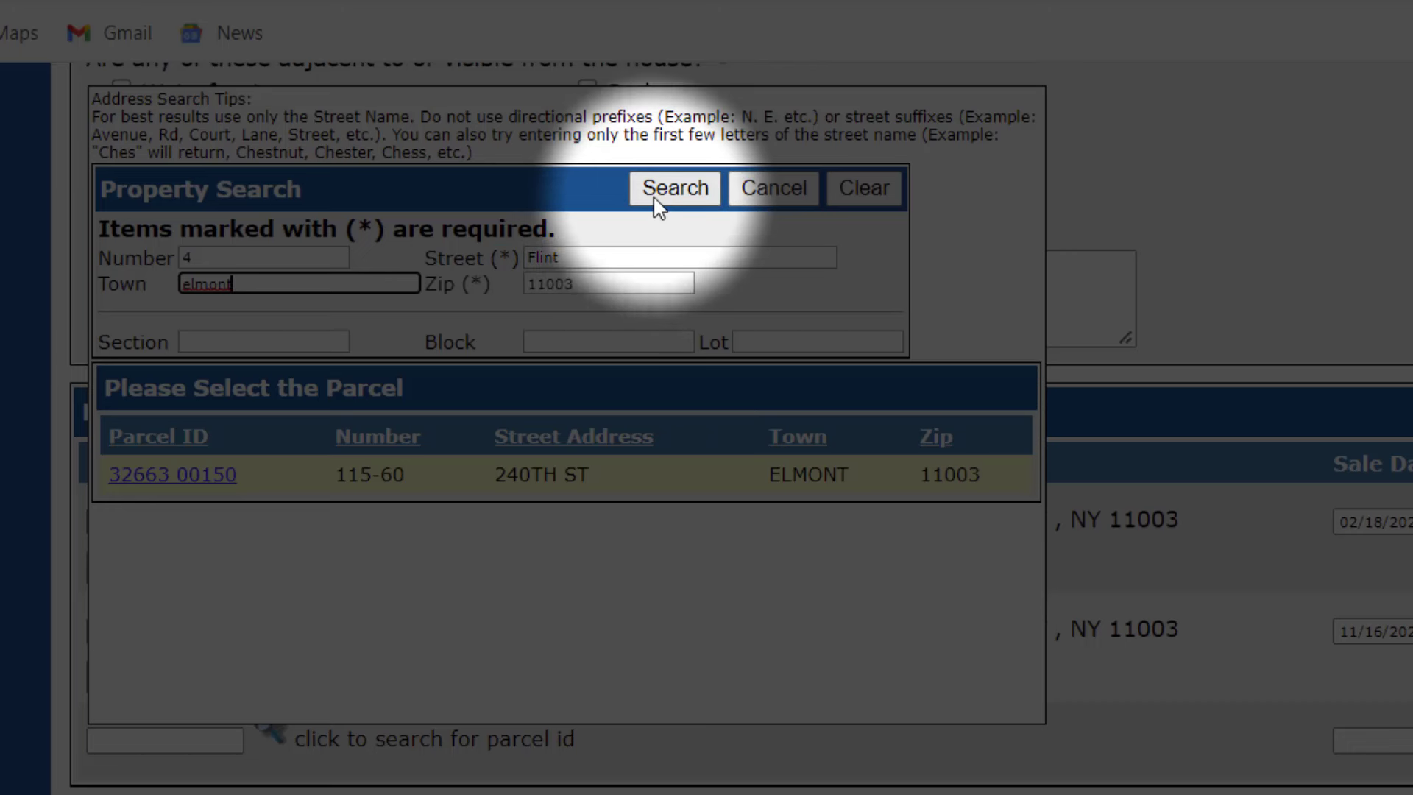
{"action": "left_click", "coordinate": [663, 194]}
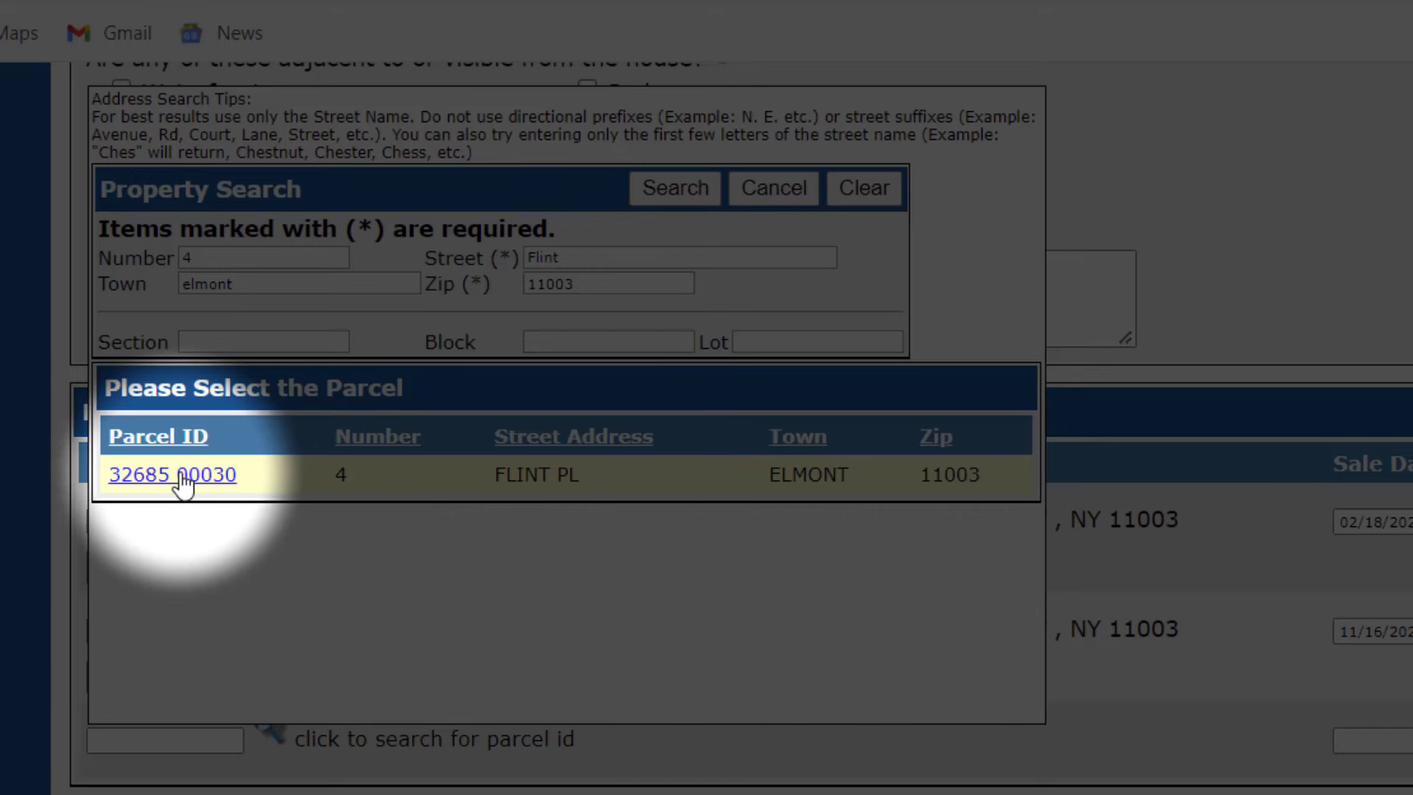
{"action": "left_click", "coordinate": [186, 479]}
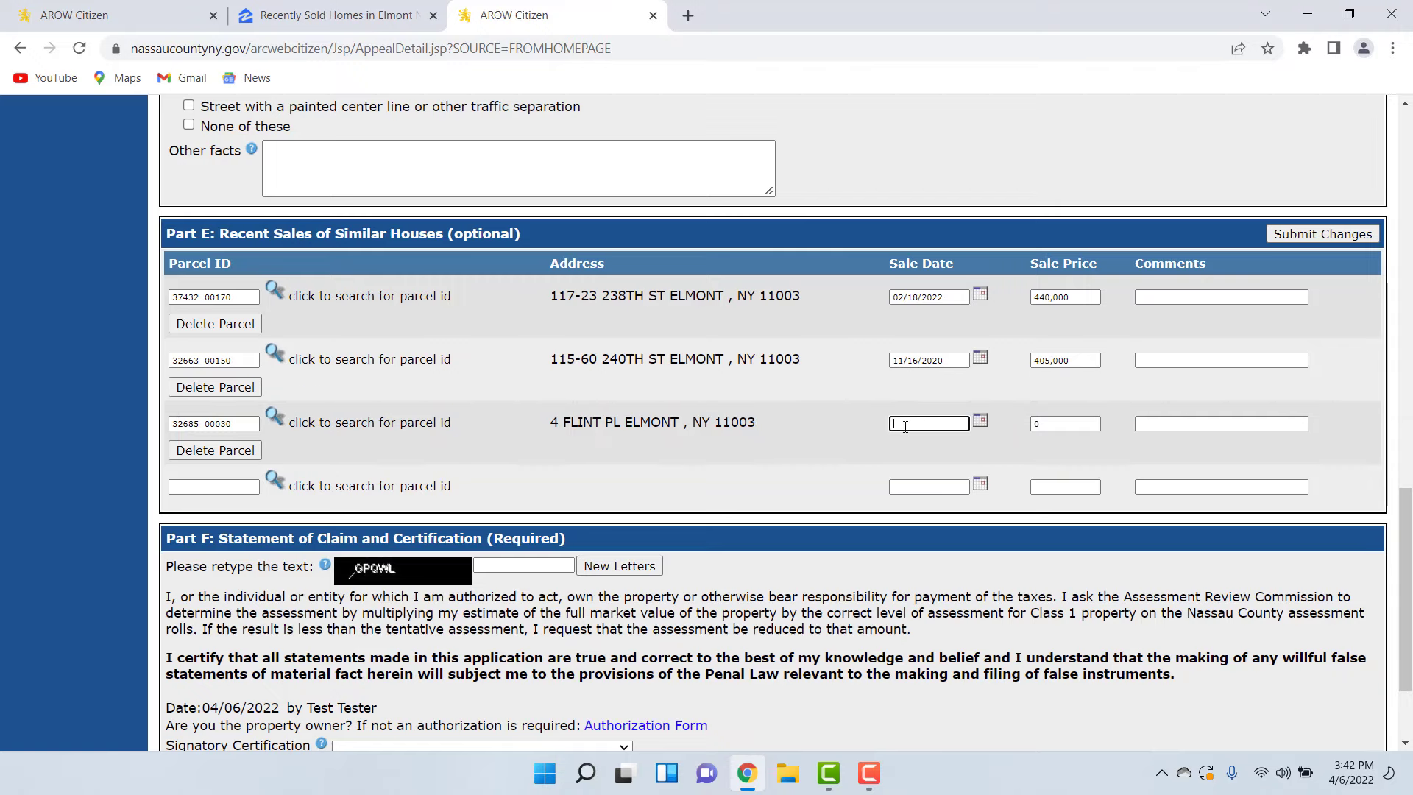
Enter the third comparable's sale date 2/18/2022 and sale price 440,000.
{"action": "left_click", "coordinate": [1053, 422]}
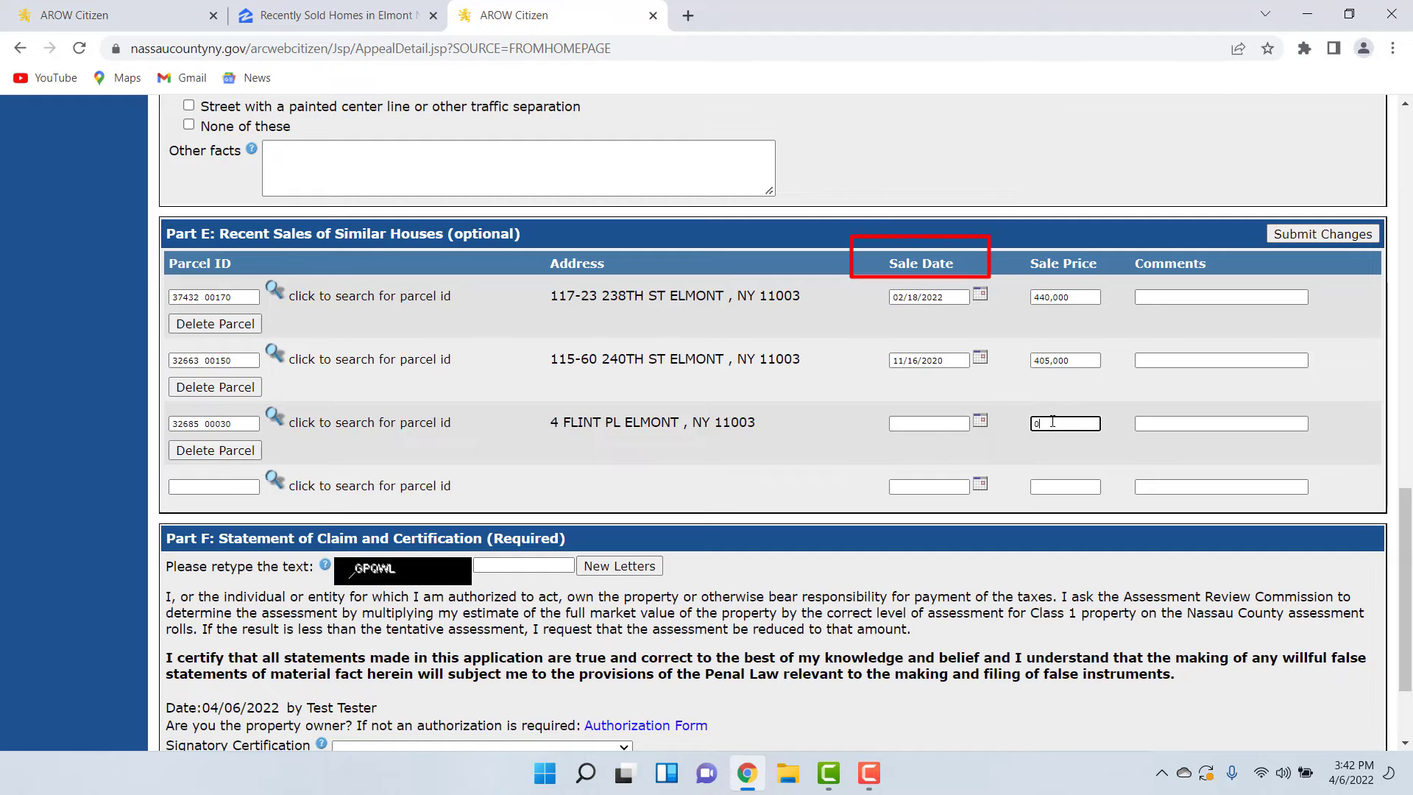
{"action": "left_click", "coordinate": [915, 426]}
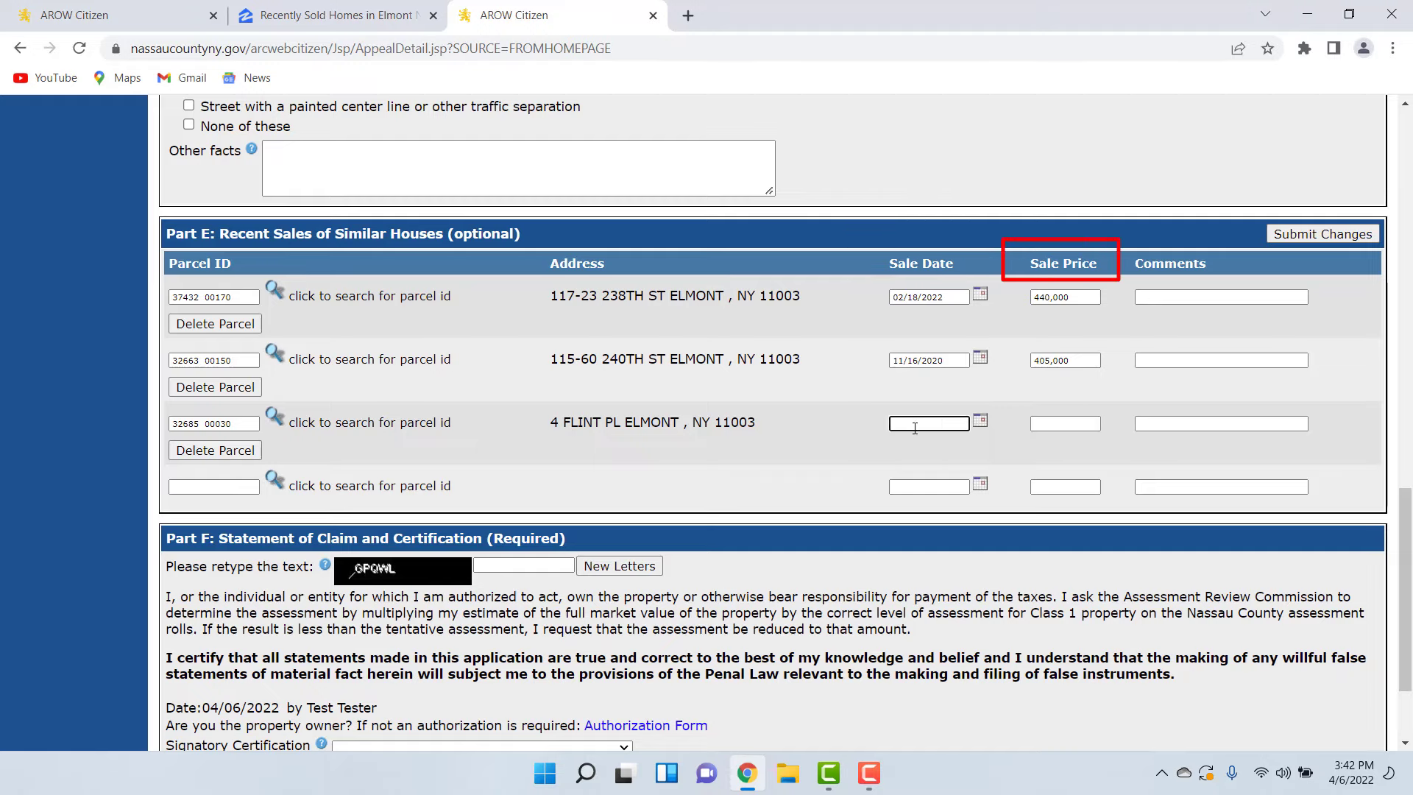
{"action": "type", "text": "2/18"}
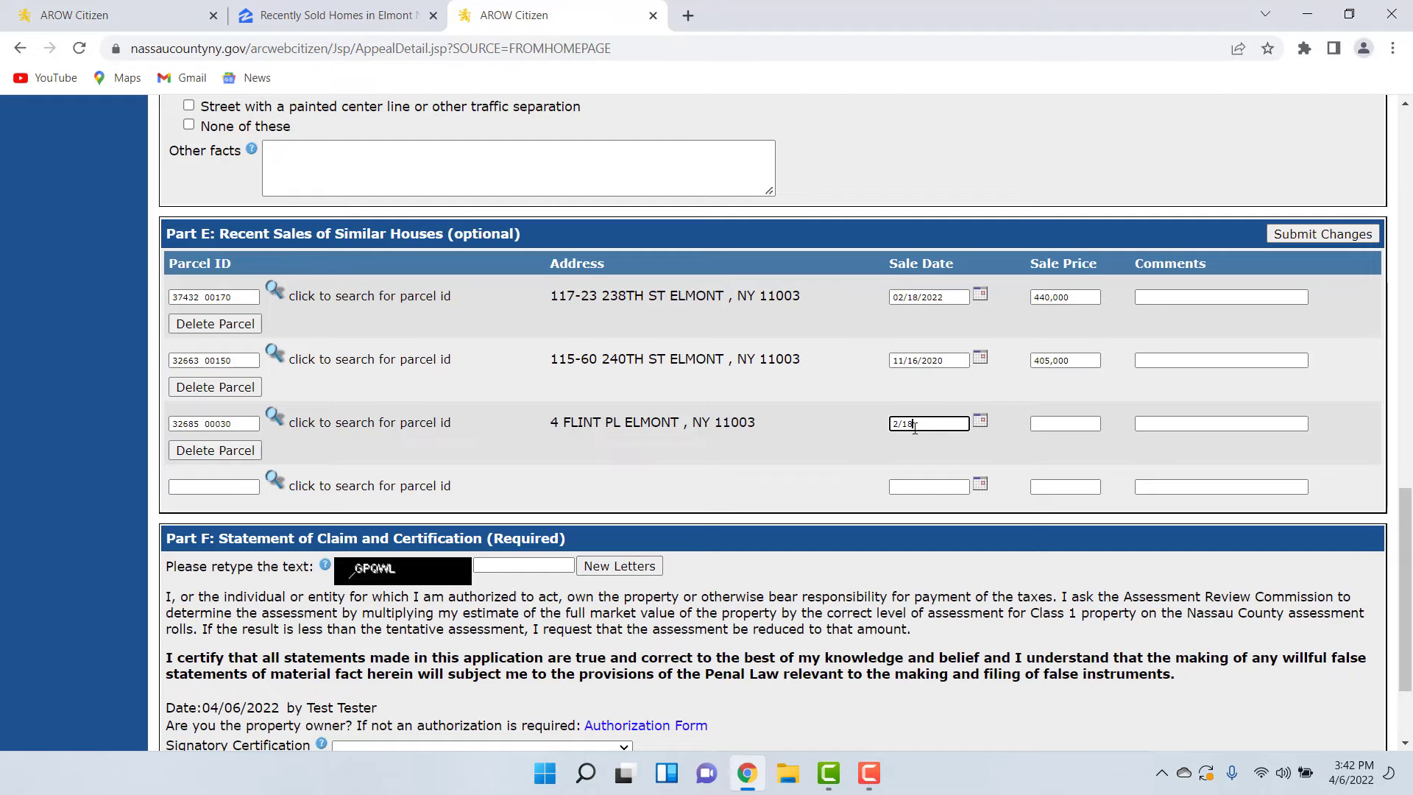
{"action": "type", "text": "/2022"}
{"action": "left_click", "coordinate": [1041, 424]}
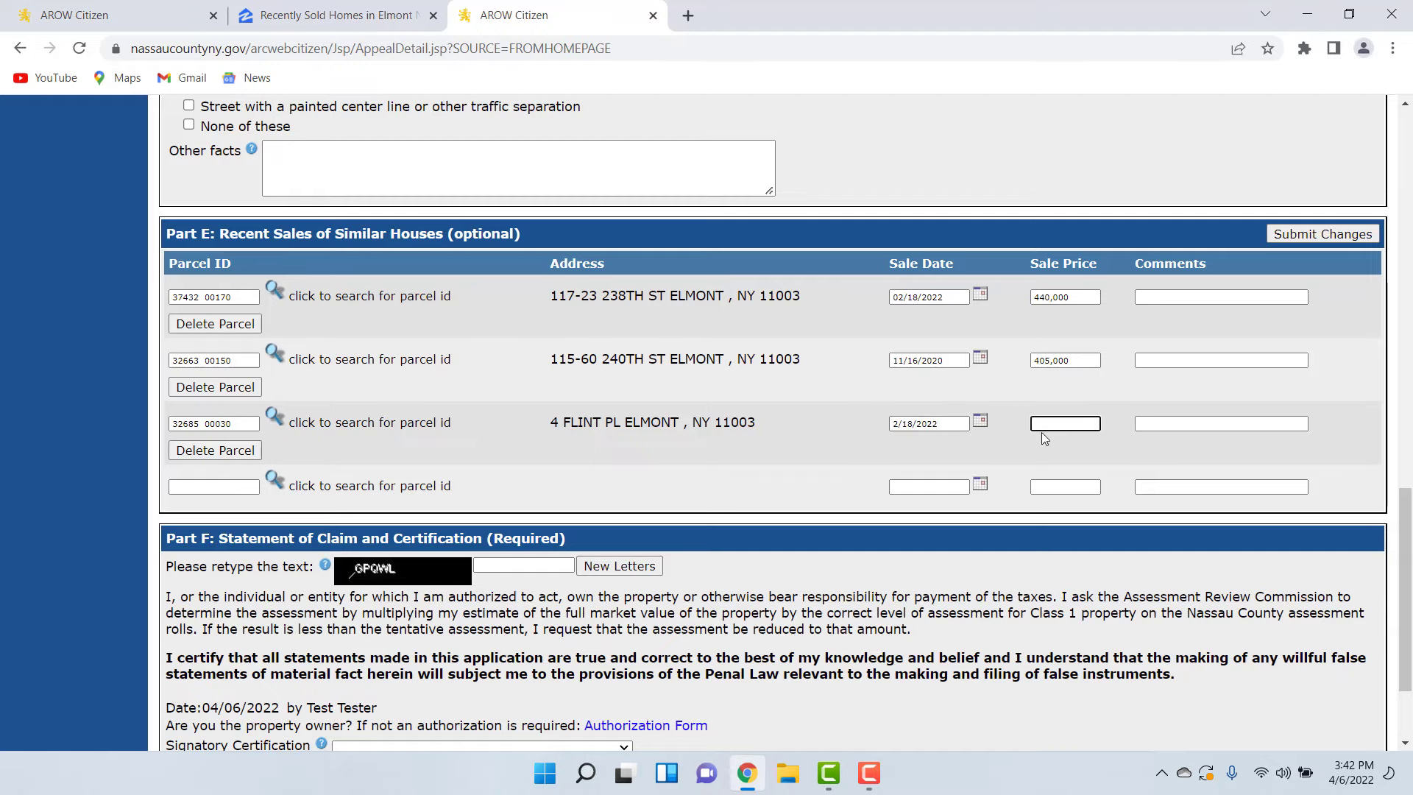
{"action": "type", "text": "440,000"}
Retype the security verification letters in Part F.
{"action": "scroll", "coordinate": [773, 295], "scroll_direction": "down", "scroll_amount": 1}
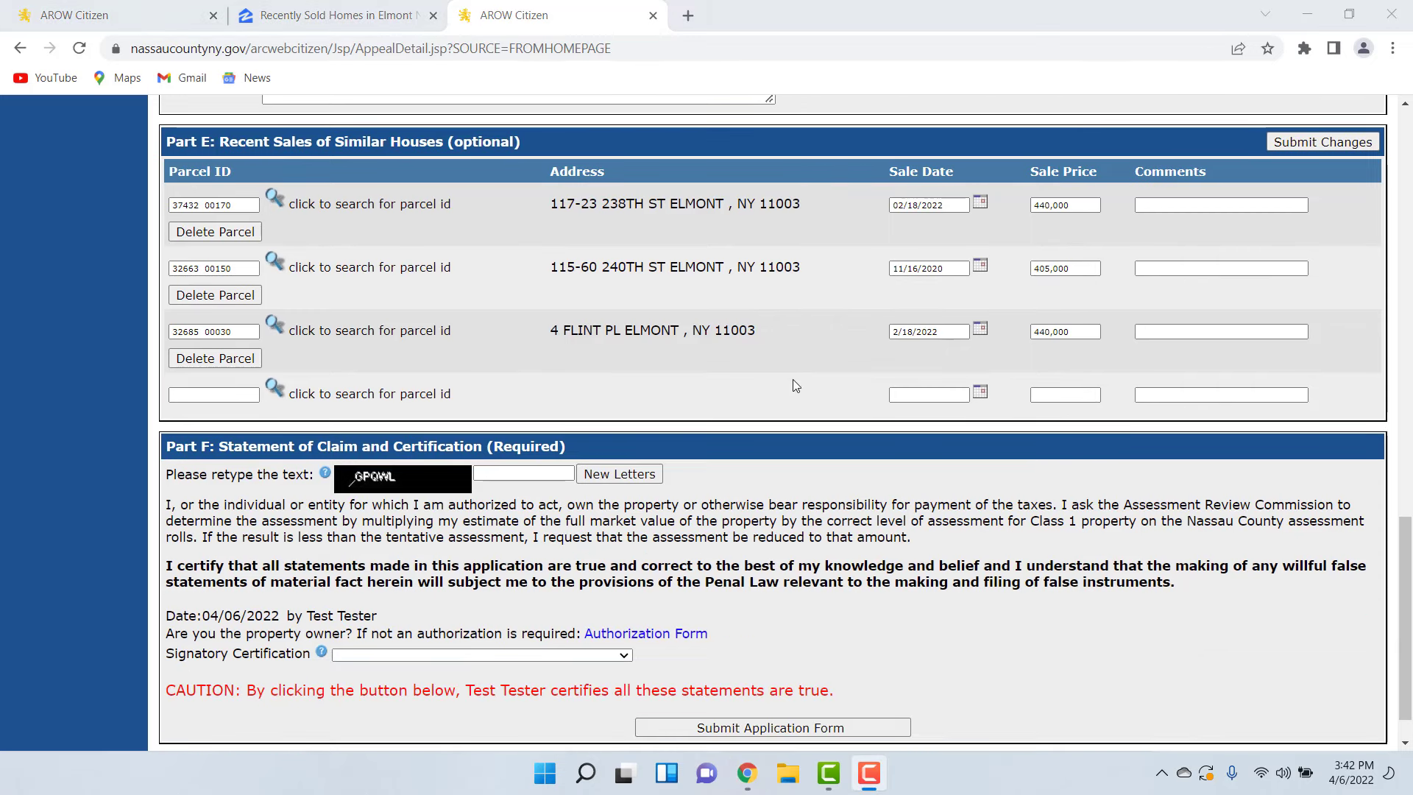
{"action": "scroll", "coordinate": [478, 280], "scroll_direction": "up", "scroll_amount": 1}
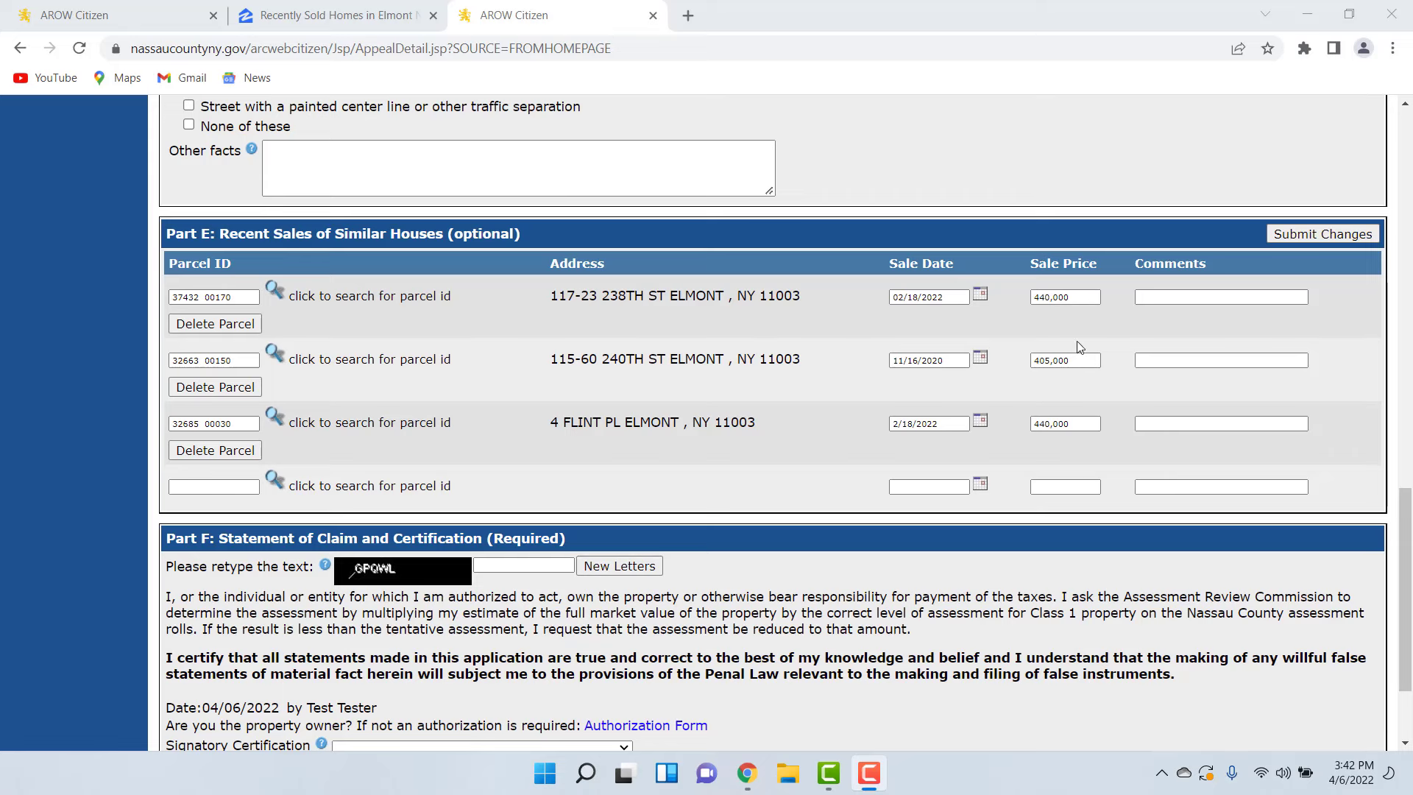
{"action": "scroll", "coordinate": [574, 499], "scroll_direction": "down", "scroll_amount": 1}
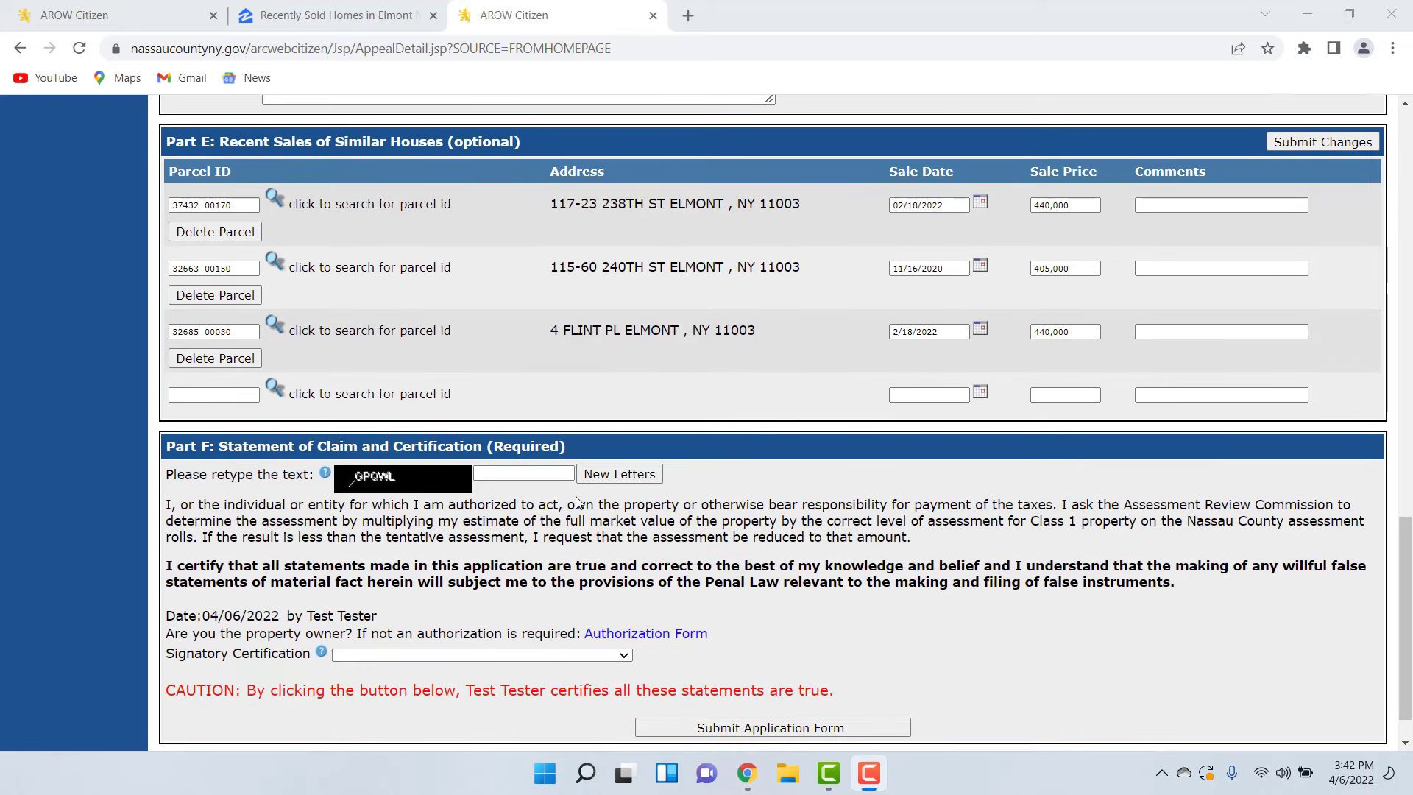
{"action": "left_click", "coordinate": [488, 472]}
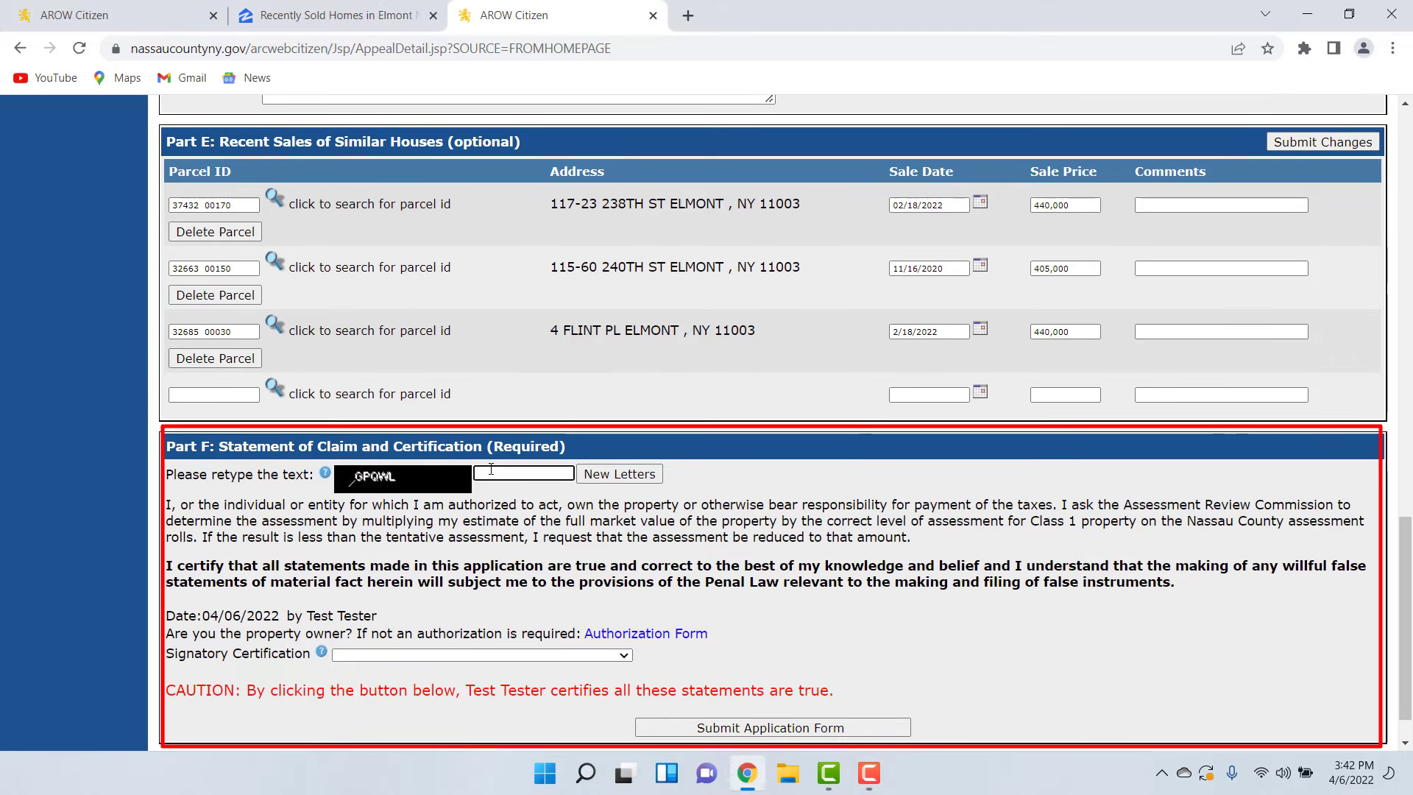
{"action": "type", "text": "GPQ"}
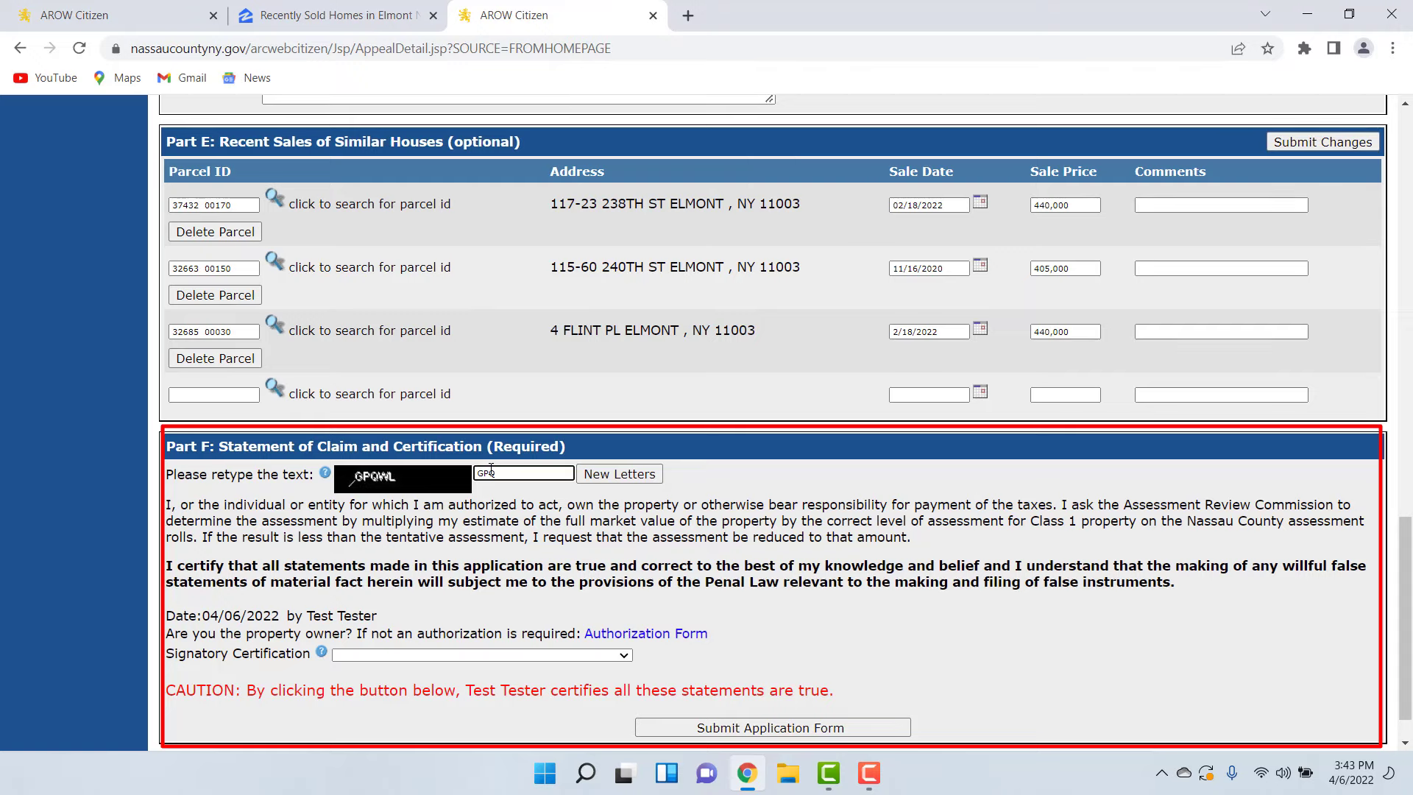
{"action": "type", "text": "WL"}
Certify as Owner of record and submit the AR1 application.
{"action": "scroll", "coordinate": [402, 608], "scroll_direction": "down", "scroll_amount": 1}
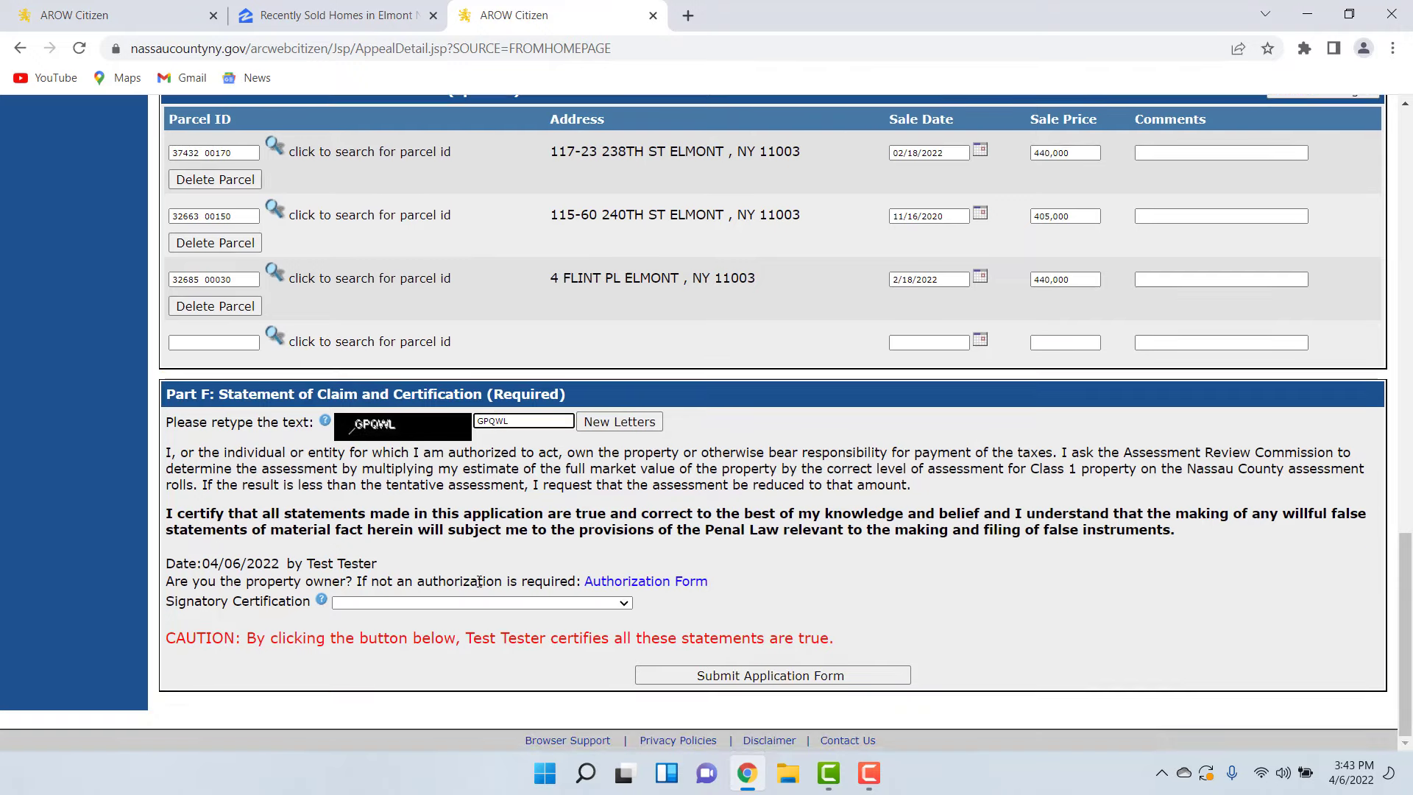
{"action": "left_click", "coordinate": [402, 605]}
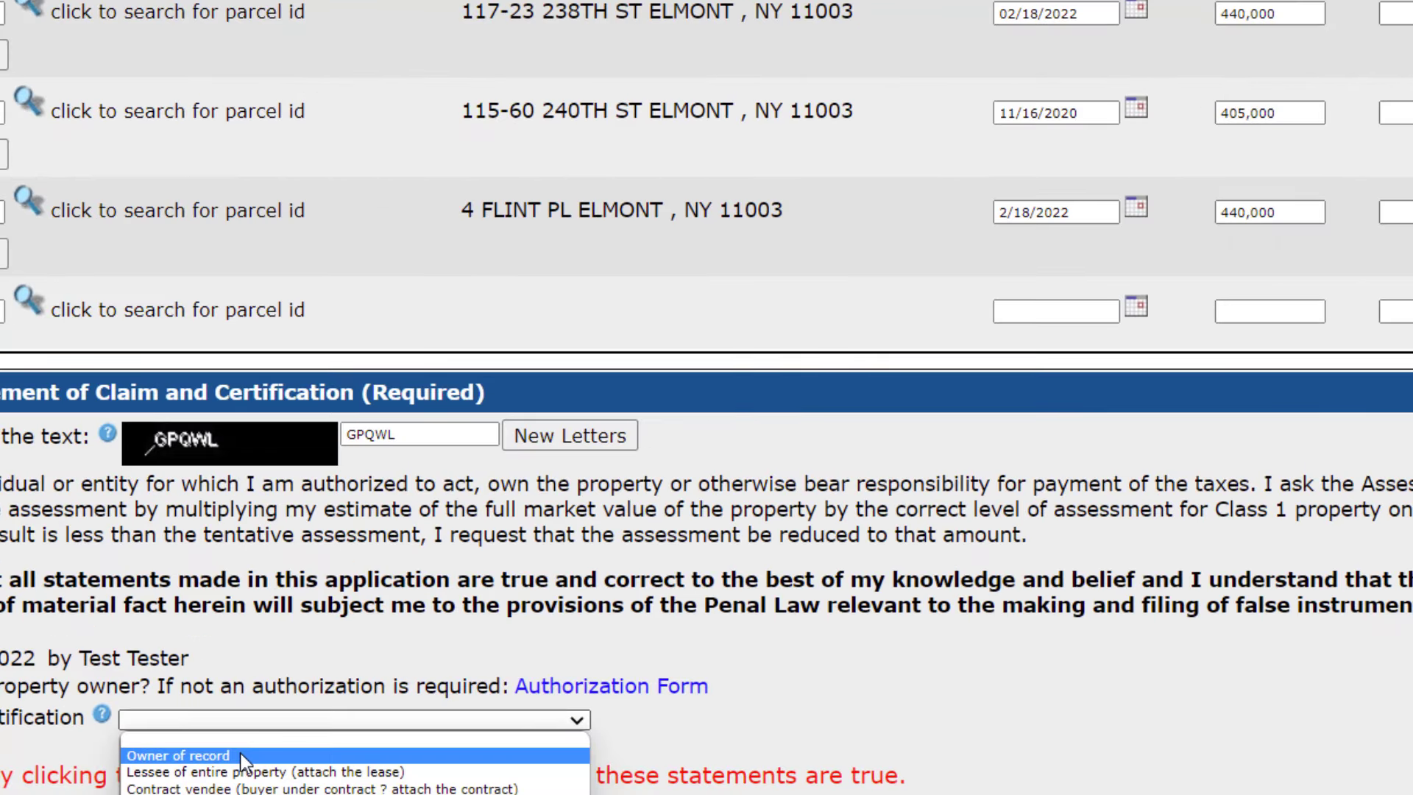
{"action": "left_click", "coordinate": [240, 753]}
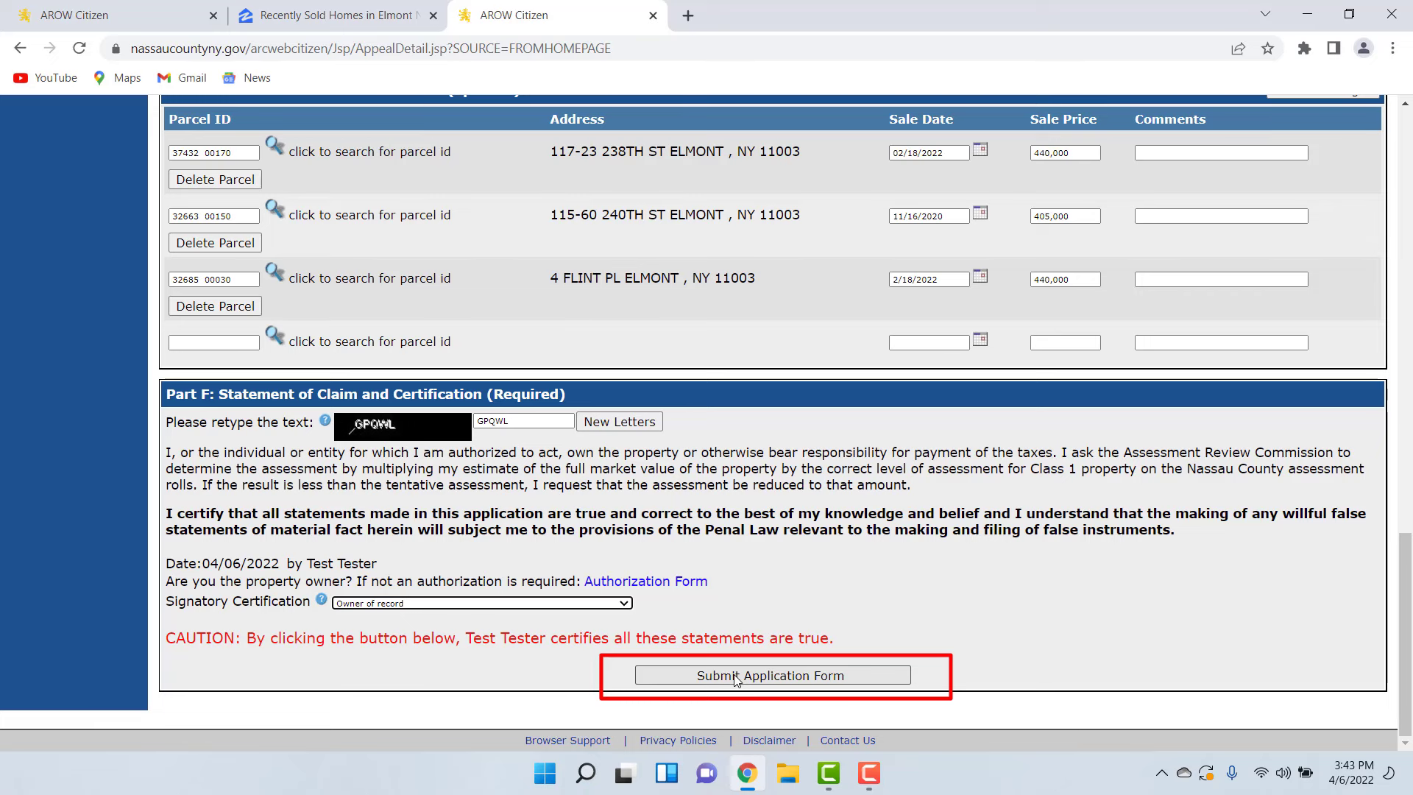
{"action": "left_click", "coordinate": [735, 676]}
{"action": "scroll", "coordinate": [1123, 315], "scroll_direction": "up", "scroll_amount": 5}
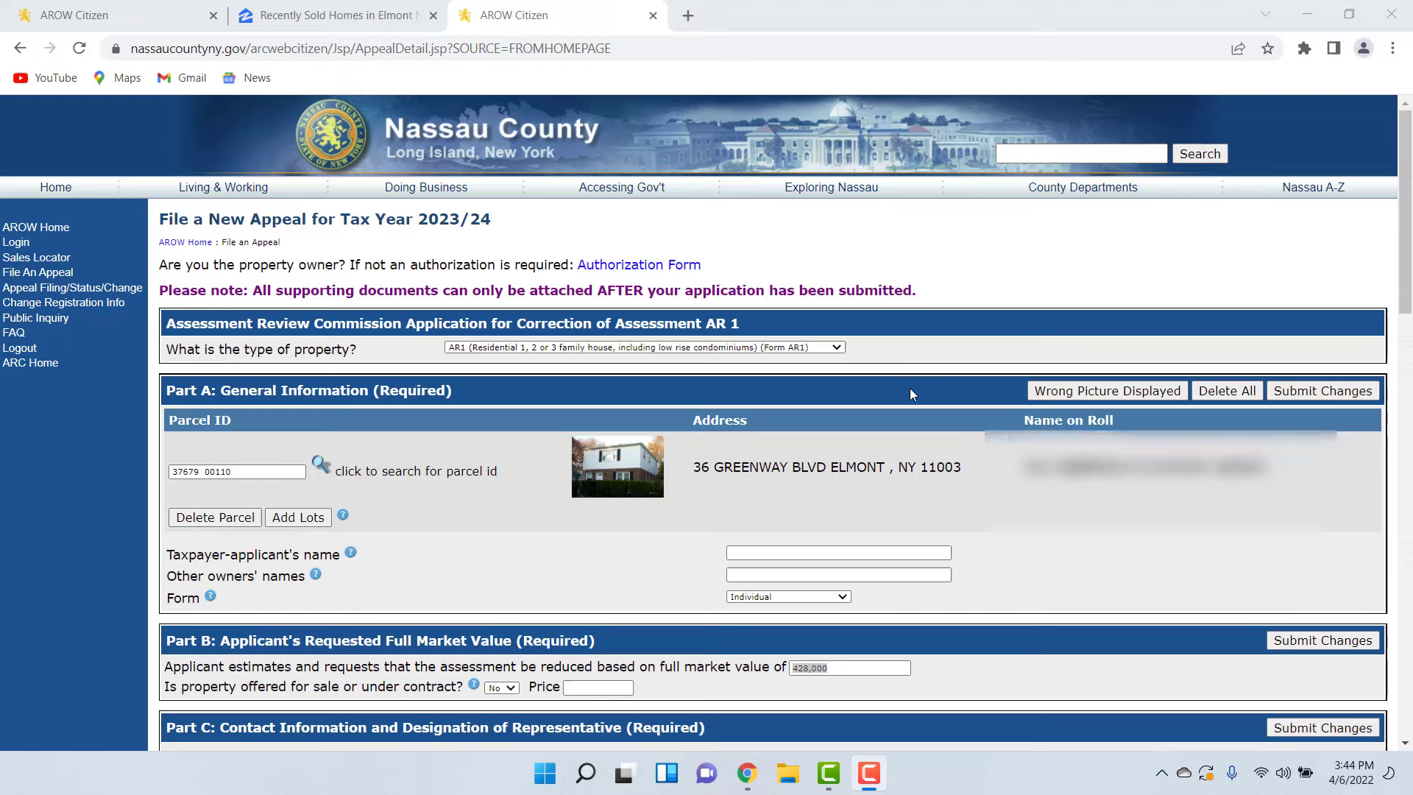
{"action": "scroll", "coordinate": [911, 390], "scroll_direction": "down", "scroll_amount": 3}
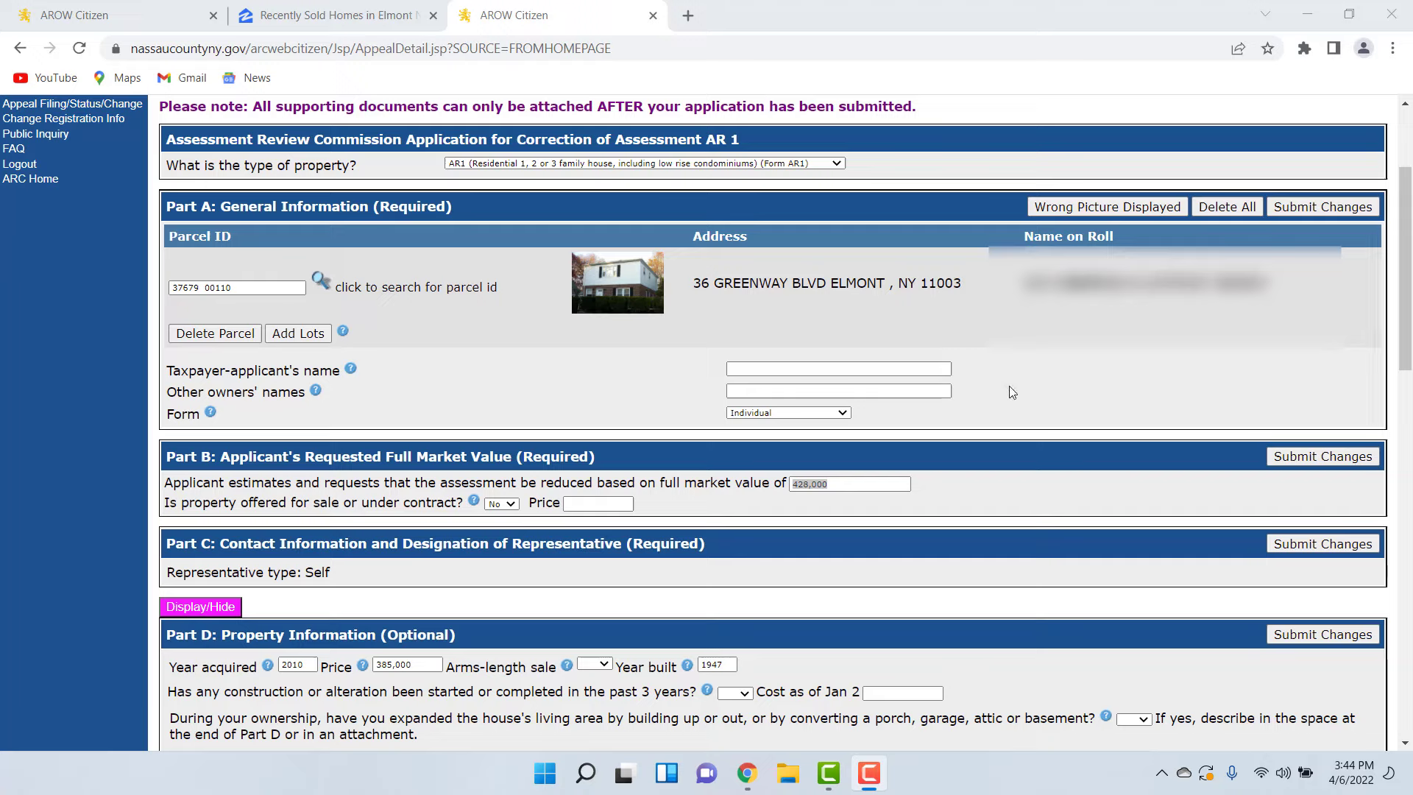
{"action": "scroll", "coordinate": [1010, 386], "scroll_direction": "down", "scroll_amount": 1}
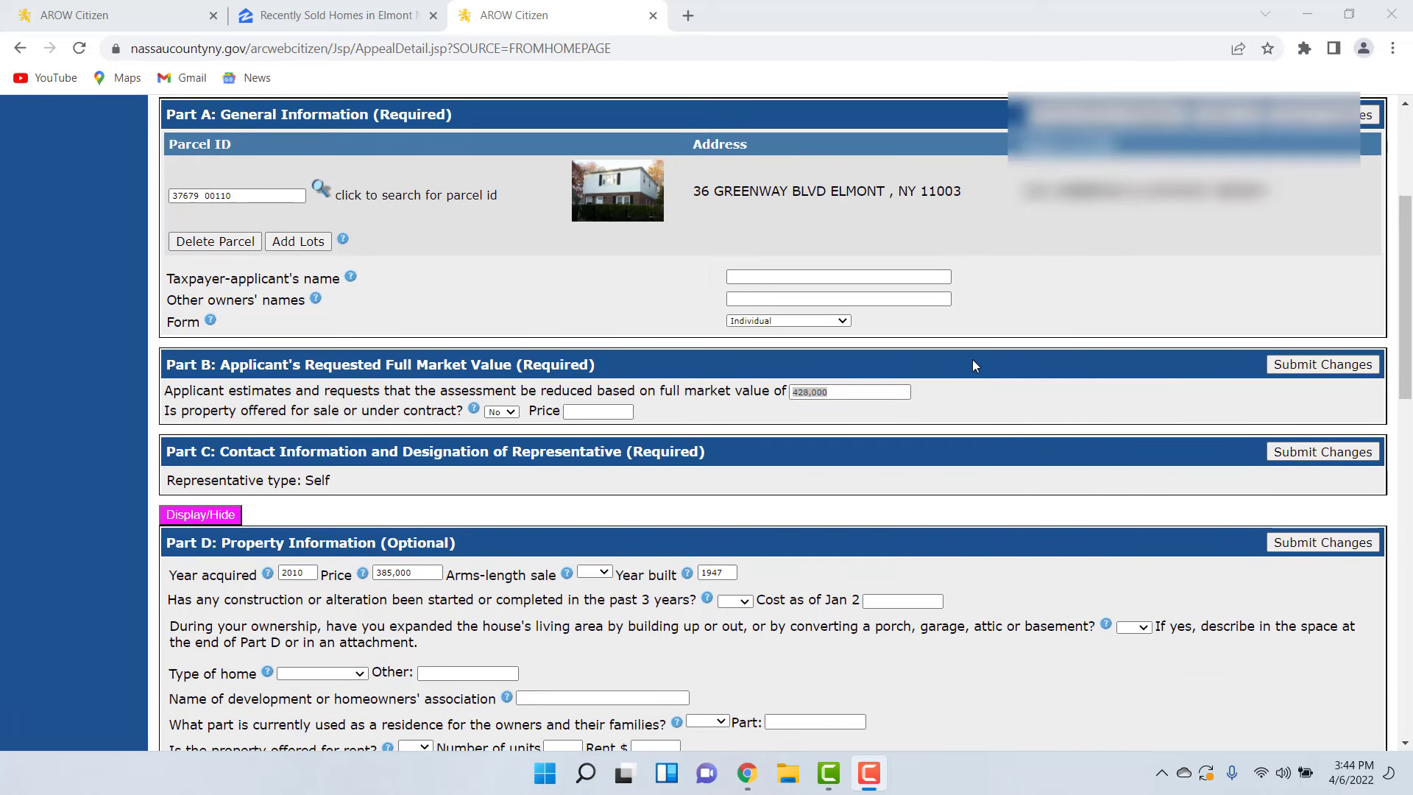
{"action": "scroll", "coordinate": [973, 366], "scroll_direction": "down", "scroll_amount": 1}
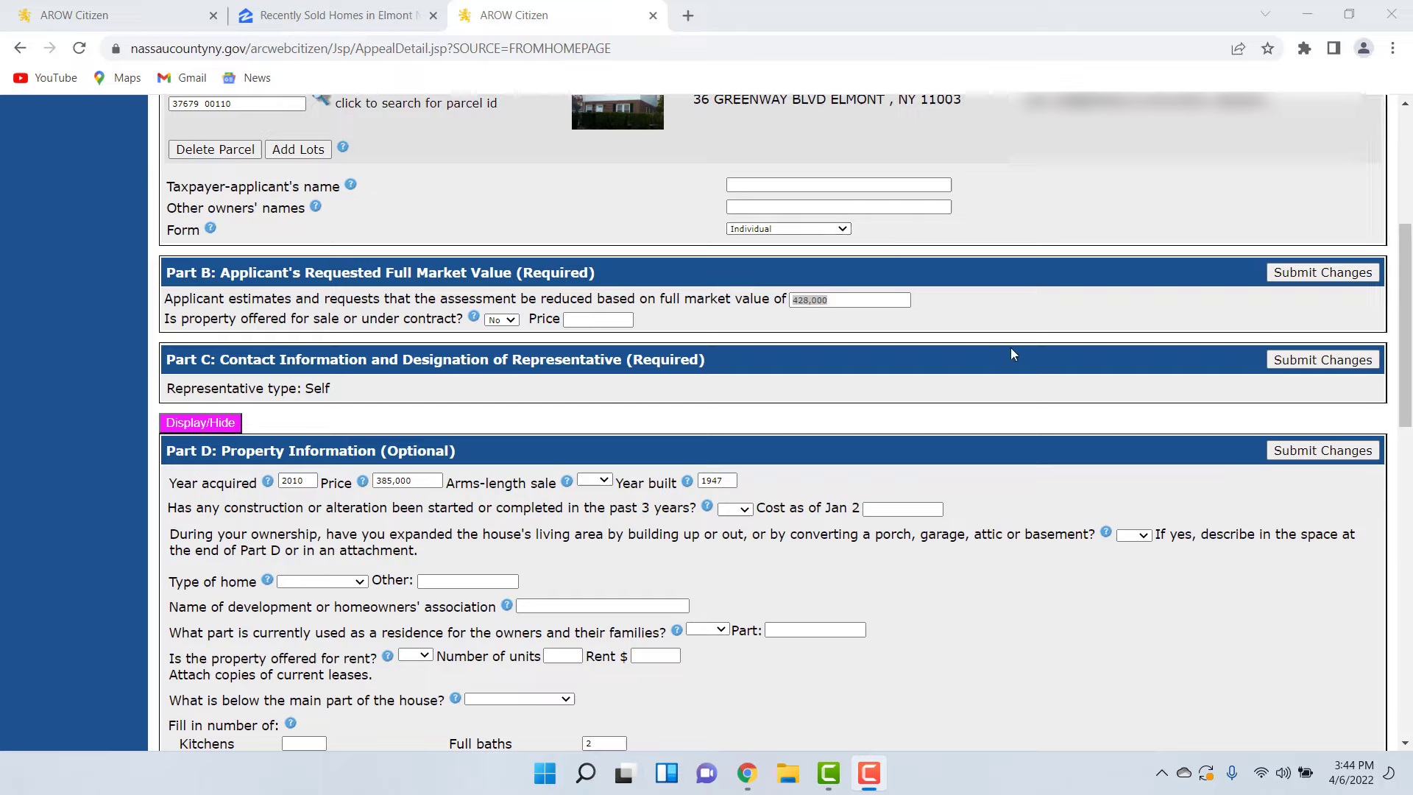
{"action": "scroll", "coordinate": [1011, 350], "scroll_direction": "down", "scroll_amount": 1}
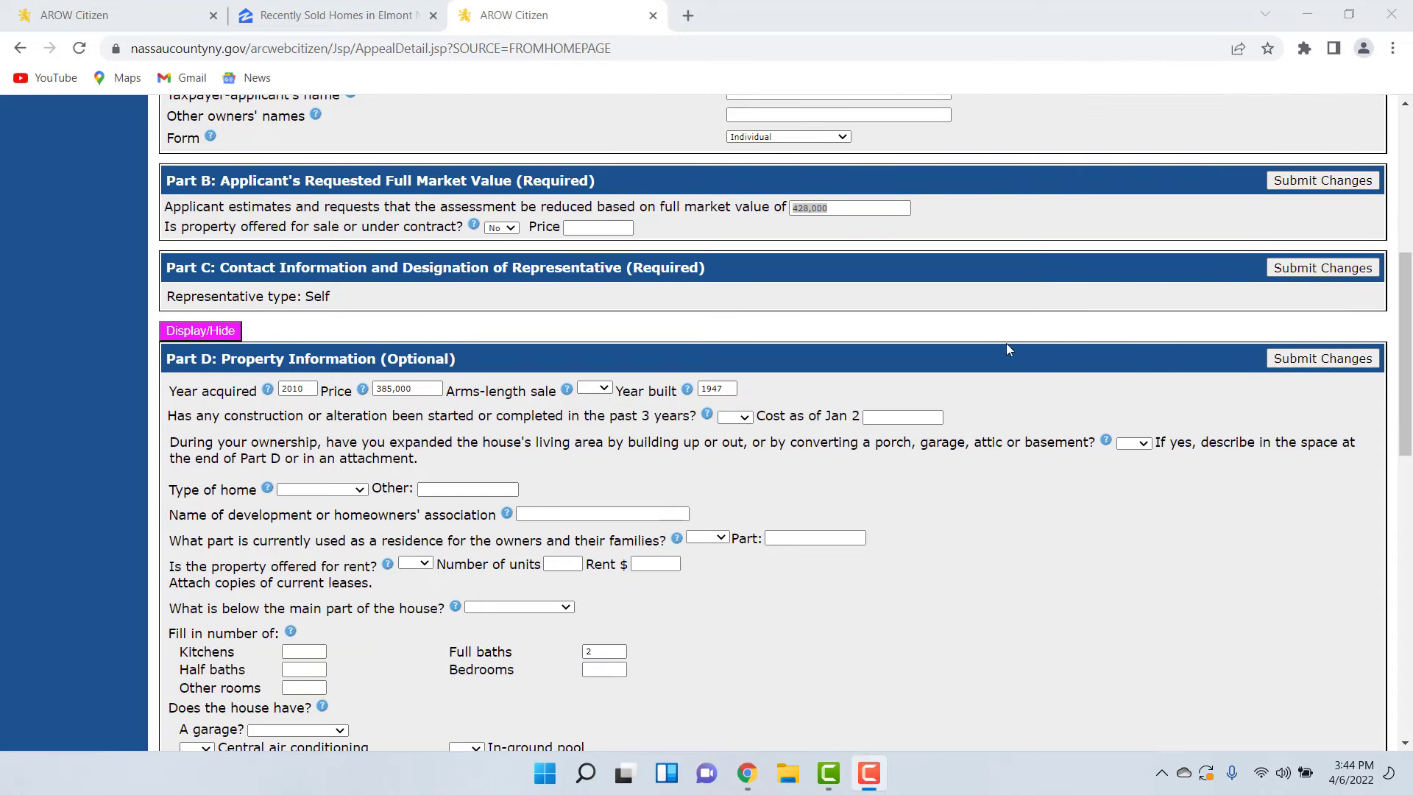
{"action": "left_click", "coordinate": [843, 208]}
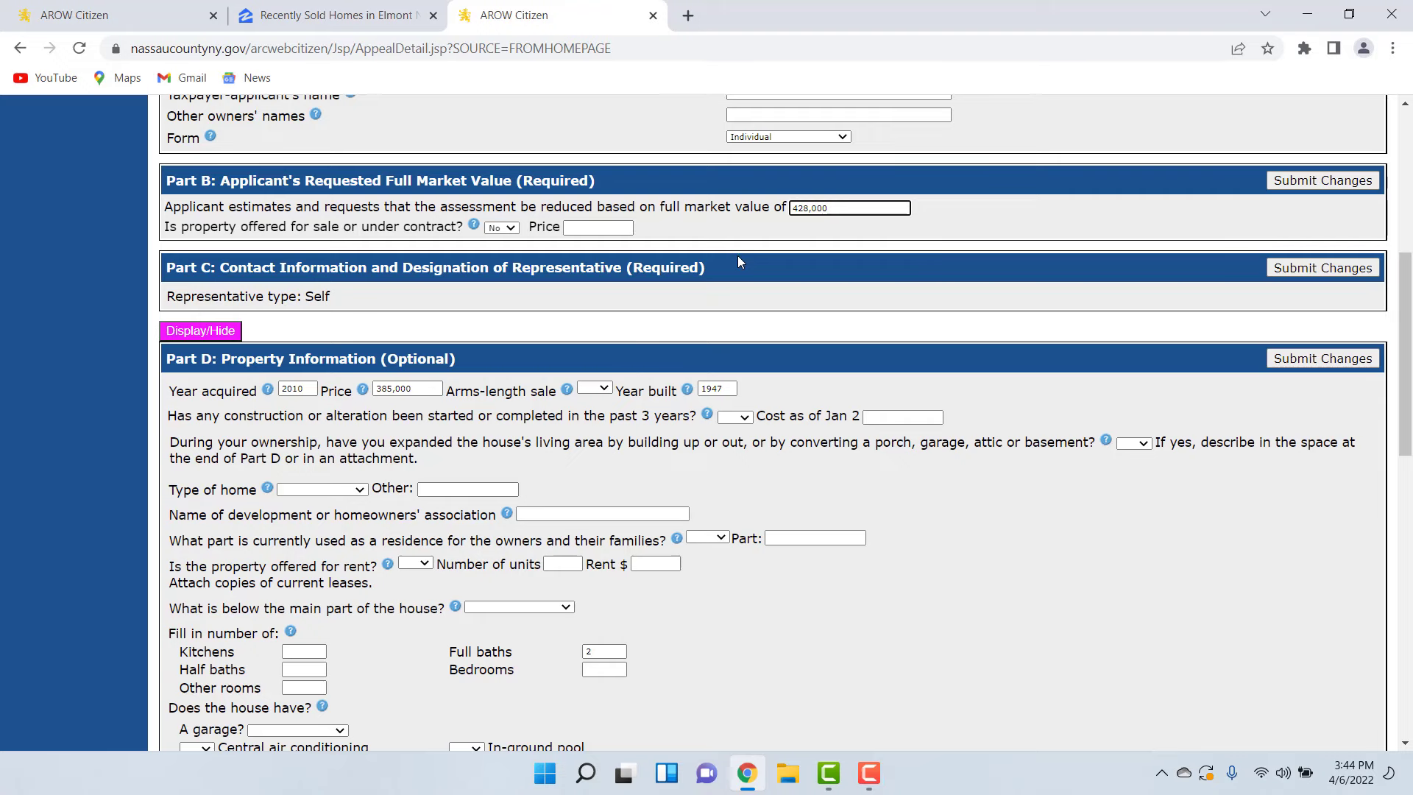
{"action": "scroll", "coordinate": [738, 254], "scroll_direction": "down", "scroll_amount": 1}
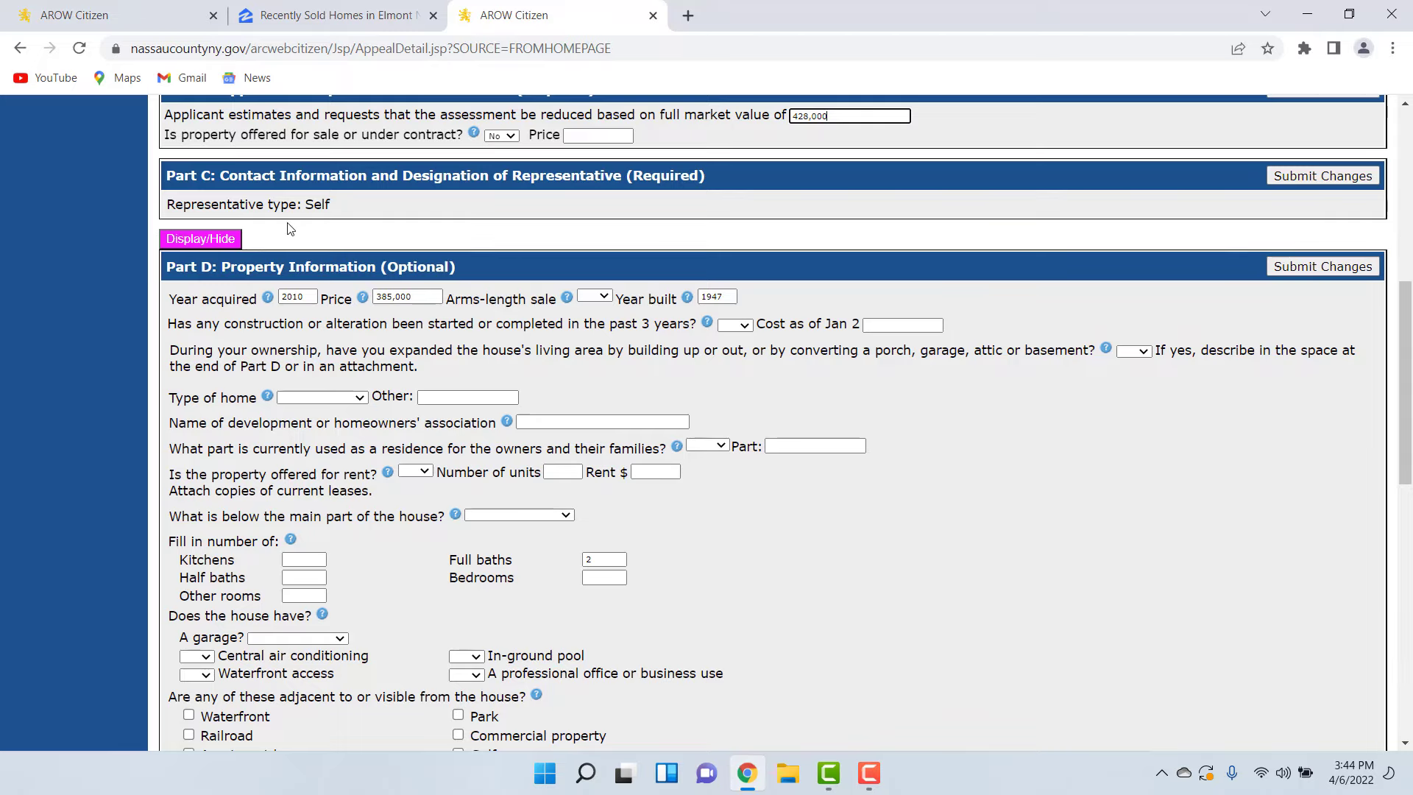
{"action": "scroll", "coordinate": [782, 330], "scroll_direction": "down", "scroll_amount": 1}
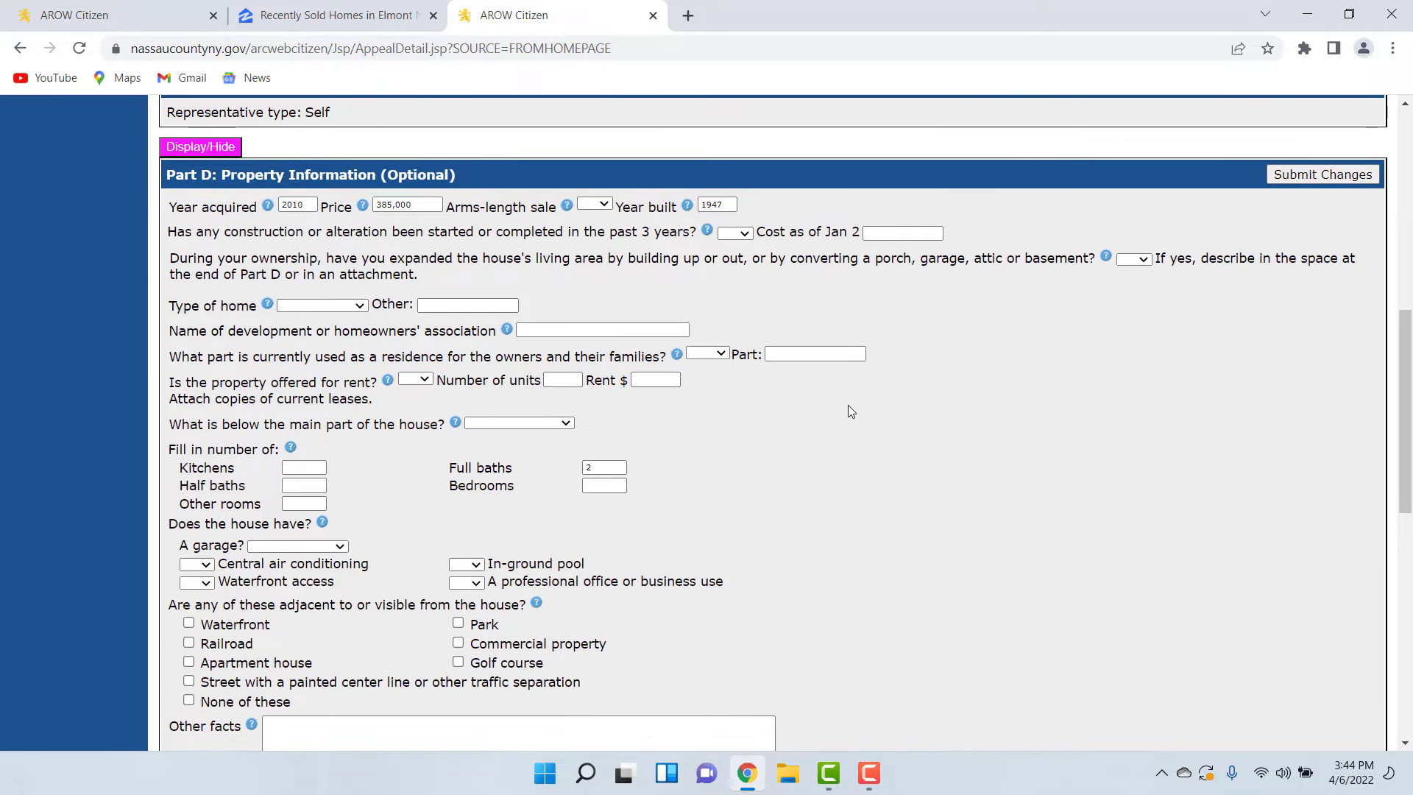
{"action": "scroll", "coordinate": [848, 406], "scroll_direction": "down", "scroll_amount": 1}
{"action": "scroll", "coordinate": [848, 405], "scroll_direction": "up", "scroll_amount": 1}
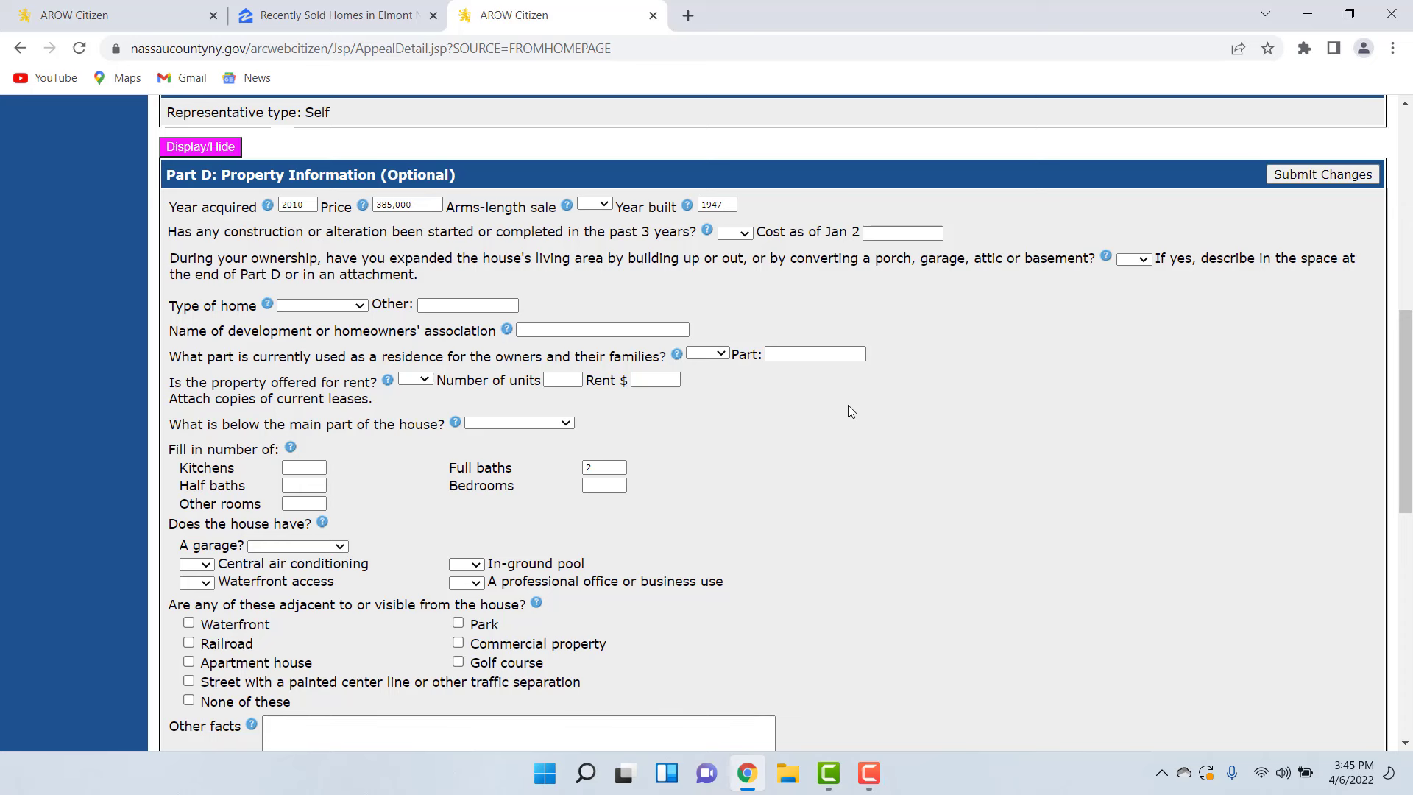
{"action": "scroll", "coordinate": [849, 409], "scroll_direction": "down", "scroll_amount": 5}
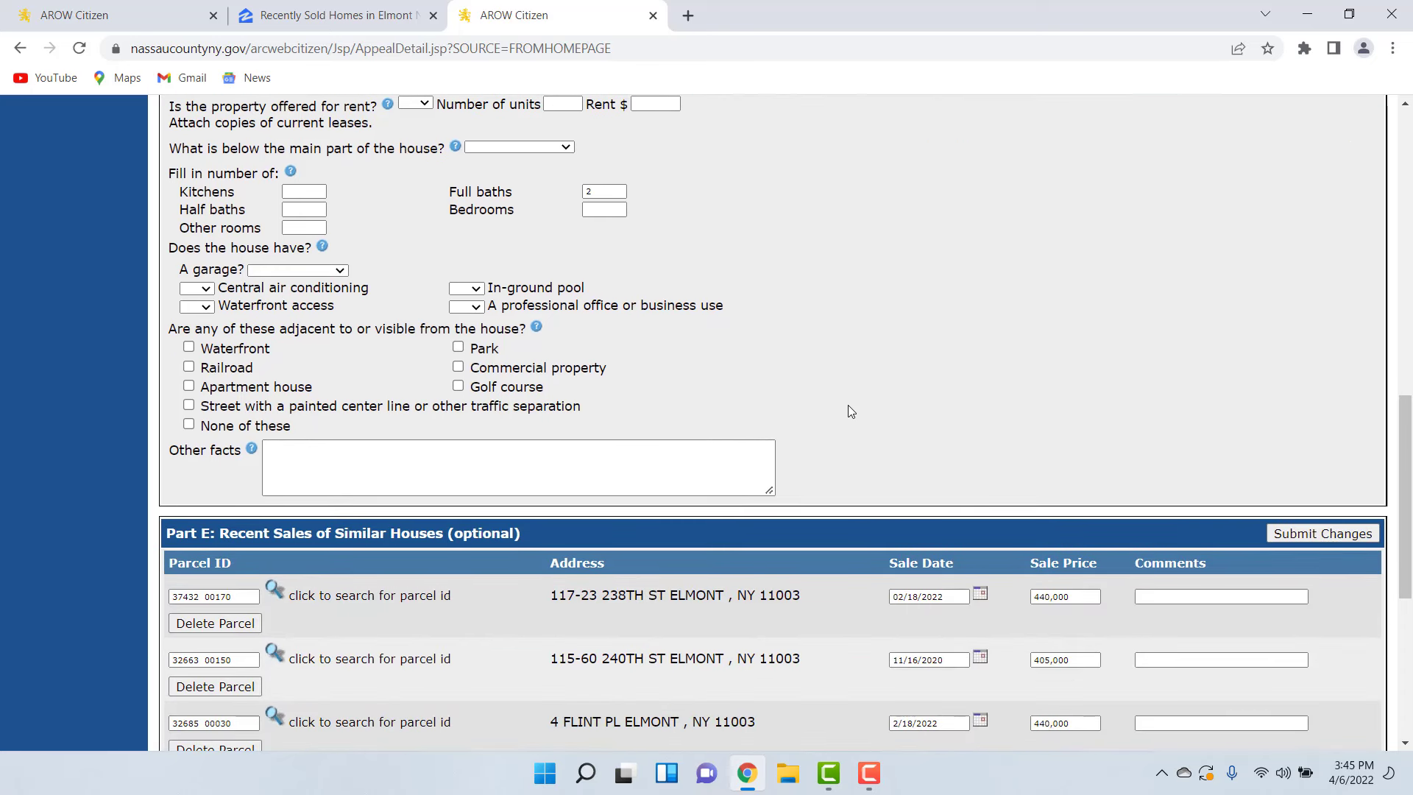
{"action": "scroll", "coordinate": [848, 411], "scroll_direction": "down", "scroll_amount": 1}
{"action": "scroll", "coordinate": [840, 436], "scroll_direction": "down", "scroll_amount": 1}
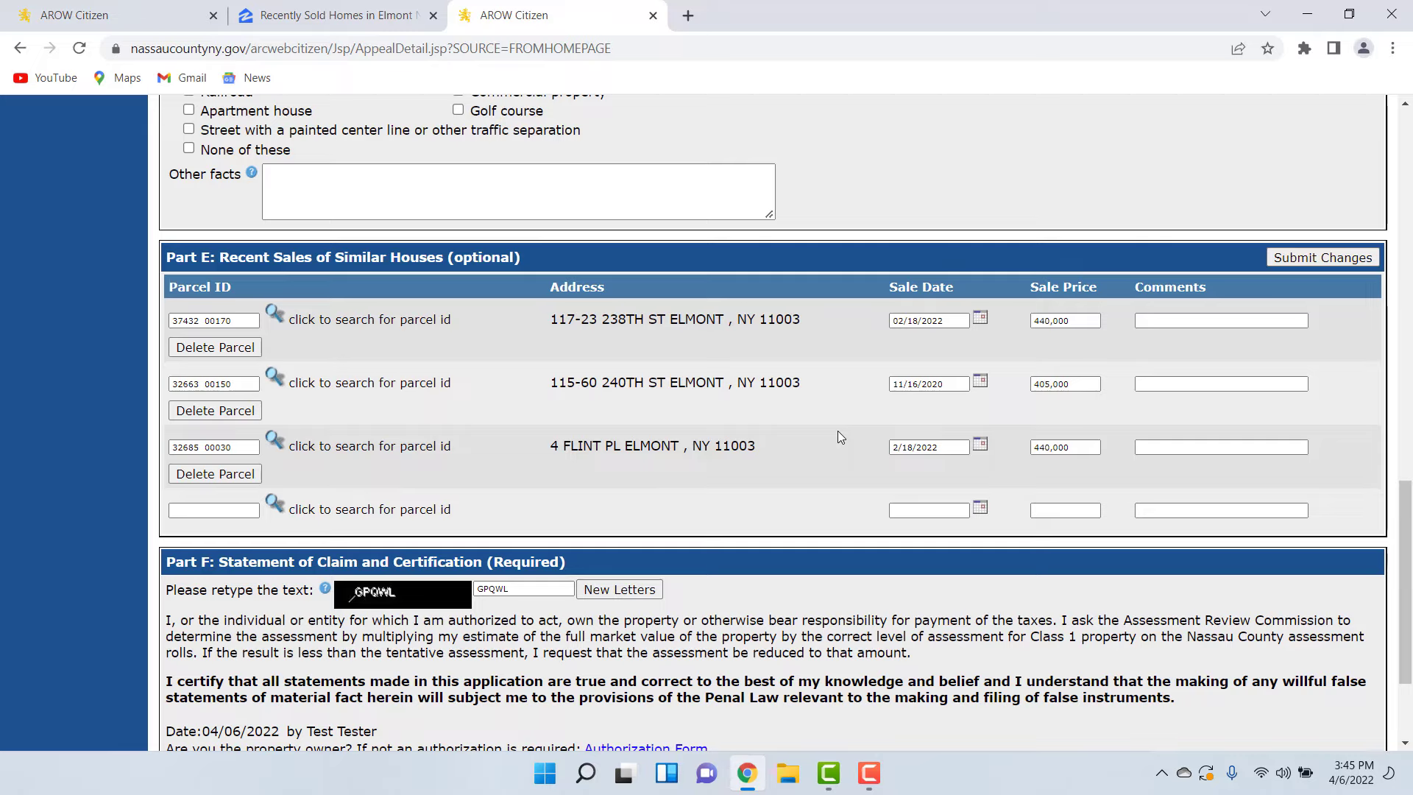
{"action": "scroll", "coordinate": [837, 431], "scroll_direction": "up", "scroll_amount": 10}
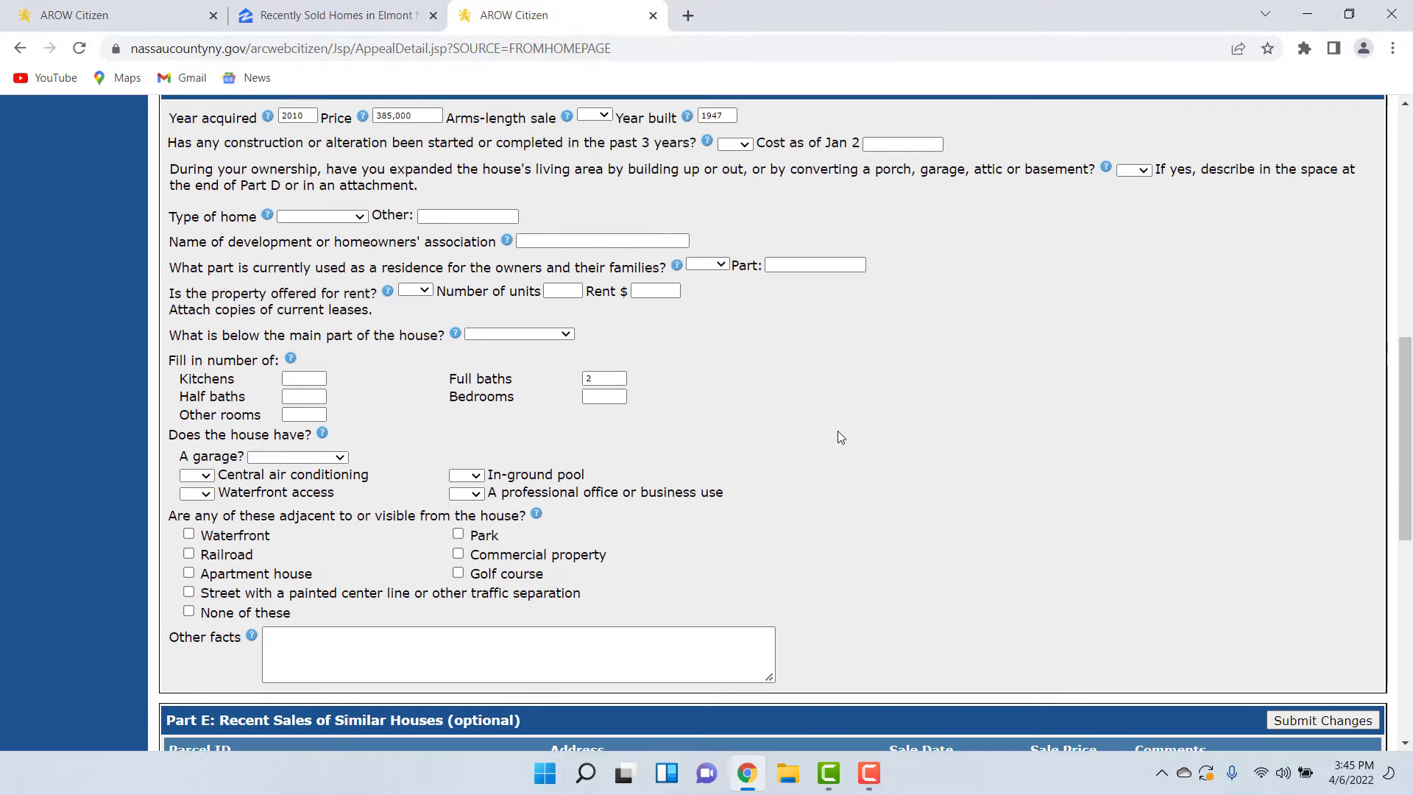
{"action": "scroll", "coordinate": [838, 431], "scroll_direction": "up", "scroll_amount": 1}
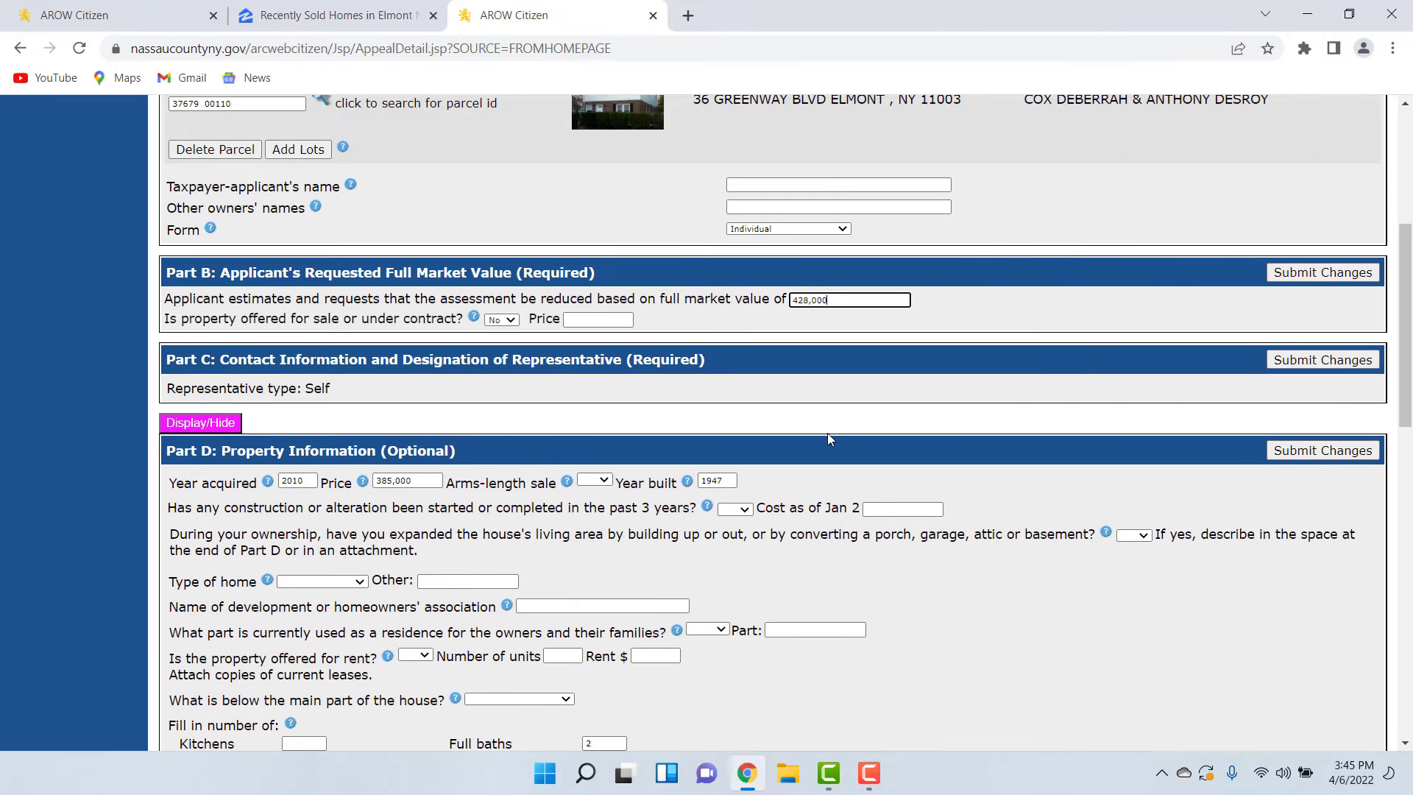
{"action": "scroll", "coordinate": [828, 433], "scroll_direction": "down", "scroll_amount": 5}
{"action": "scroll", "coordinate": [788, 488], "scroll_direction": "down", "scroll_amount": 7}
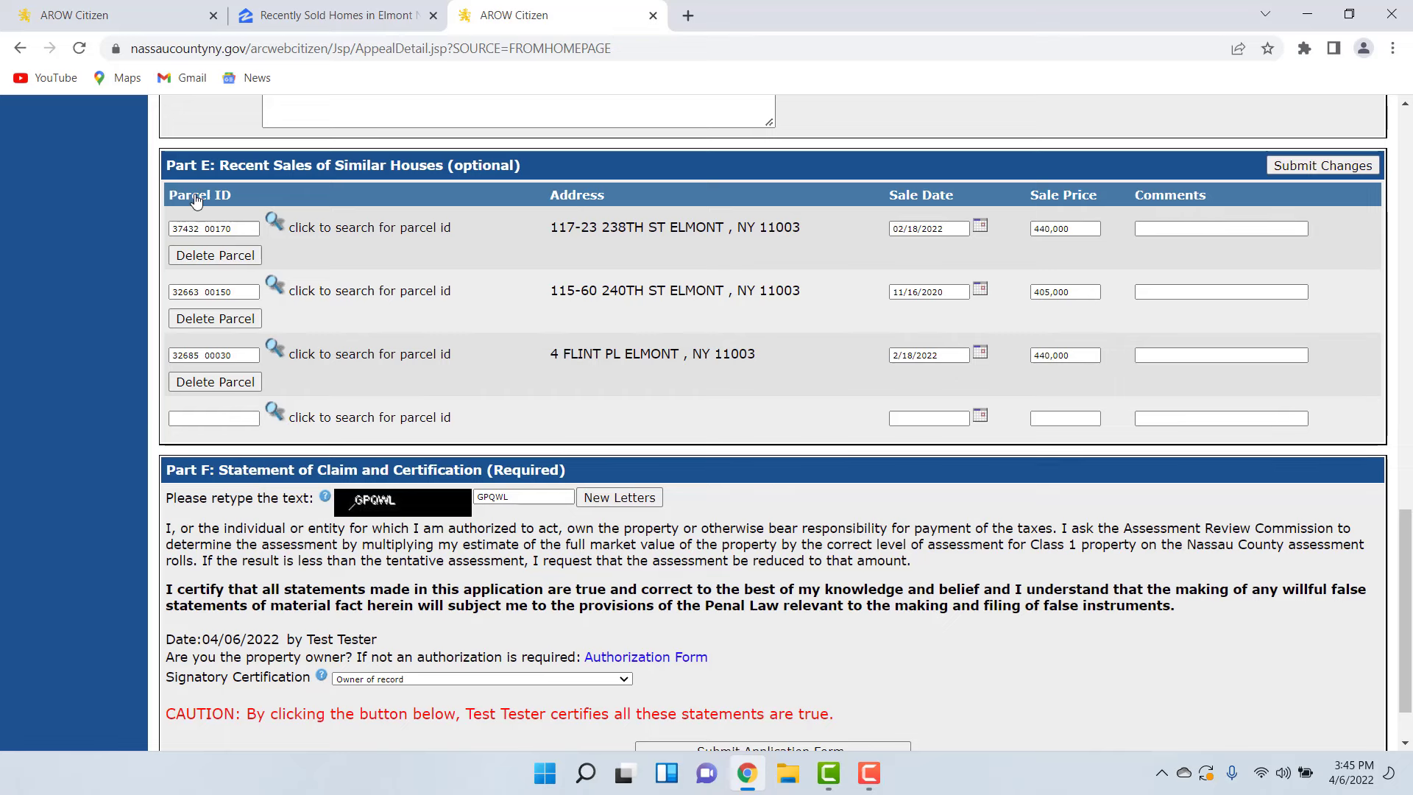
{"action": "scroll", "coordinate": [484, 352], "scroll_direction": "down", "scroll_amount": 1}
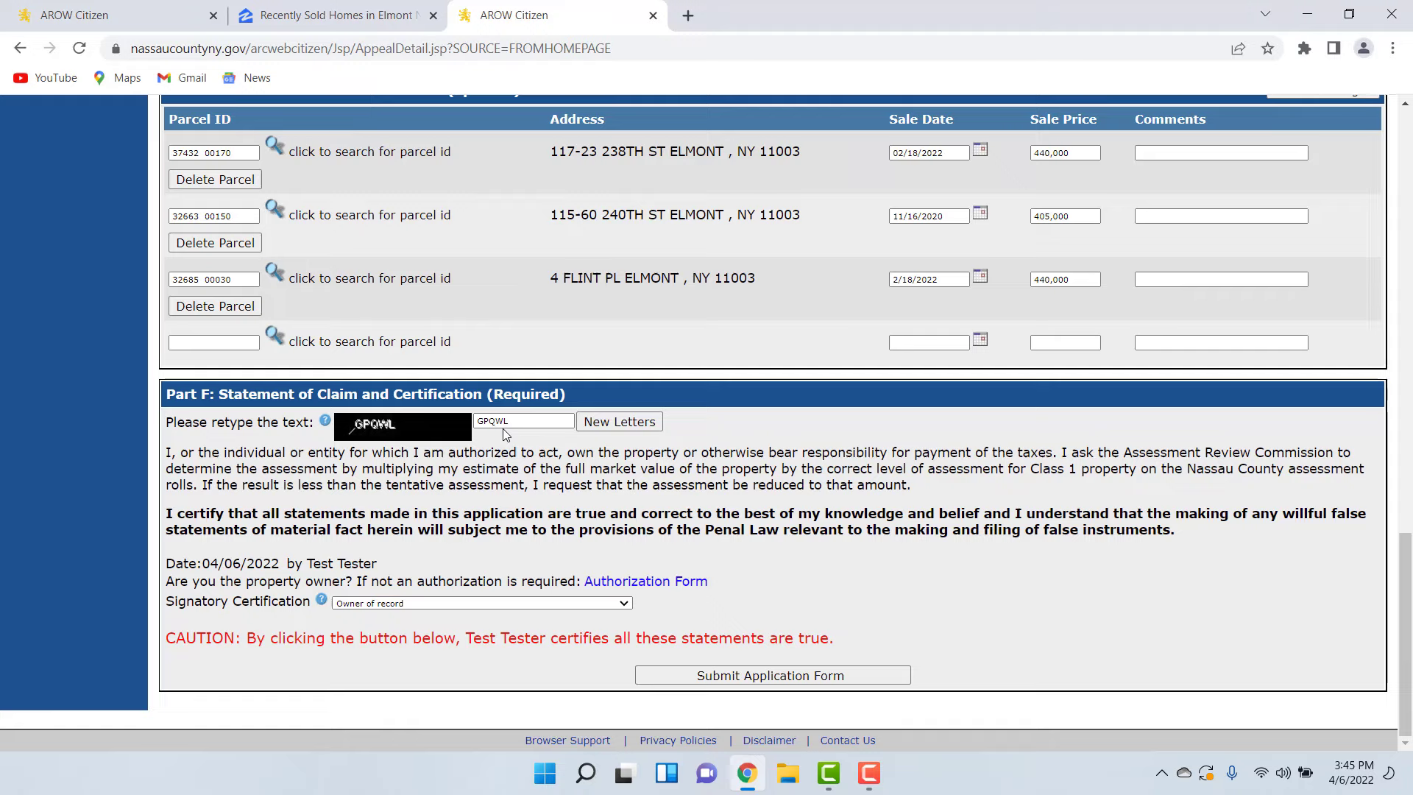
{"action": "left_click", "coordinate": [523, 603]}
{"action": "left_click", "coordinate": [525, 608]}
{"action": "left_click", "coordinate": [525, 608]}
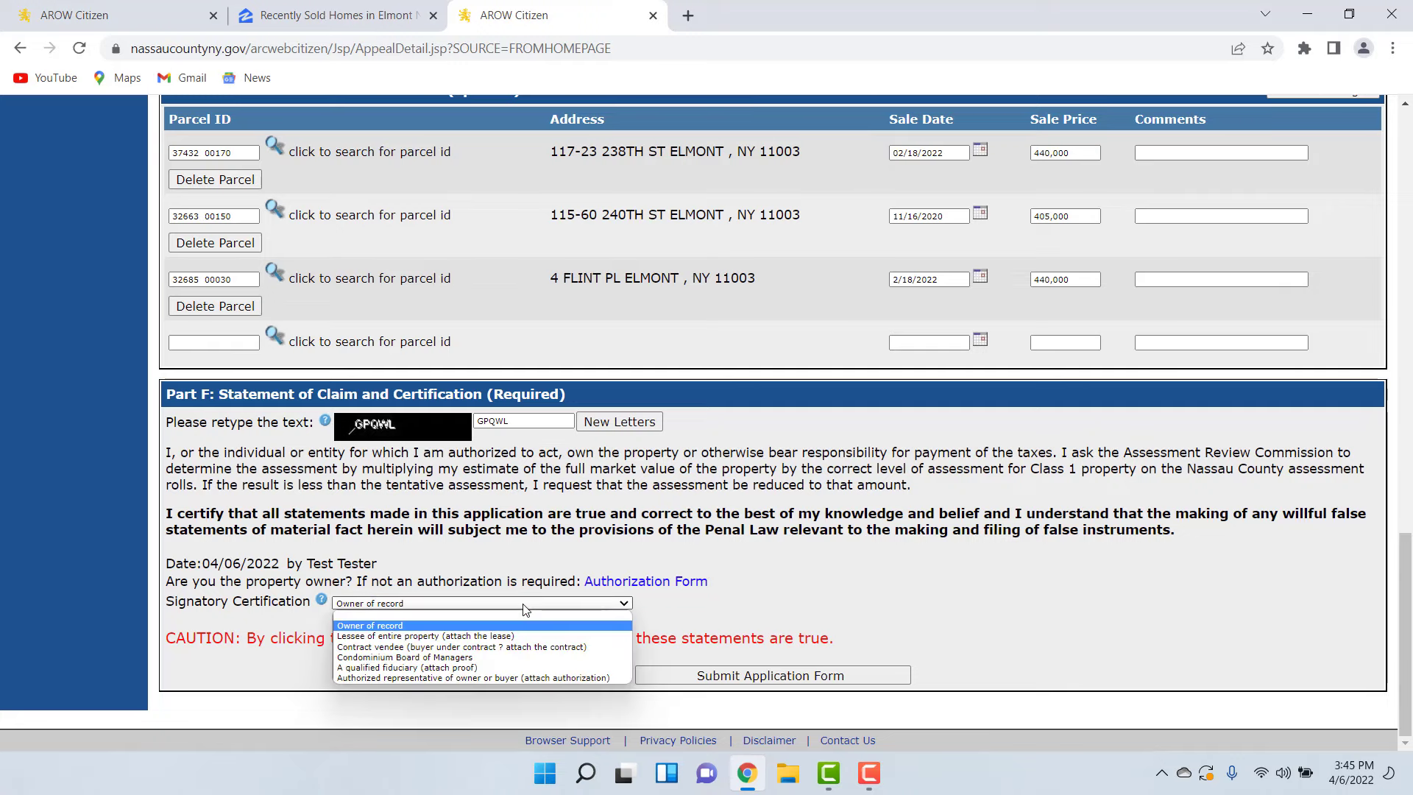
{"action": "left_click", "coordinate": [525, 608]}
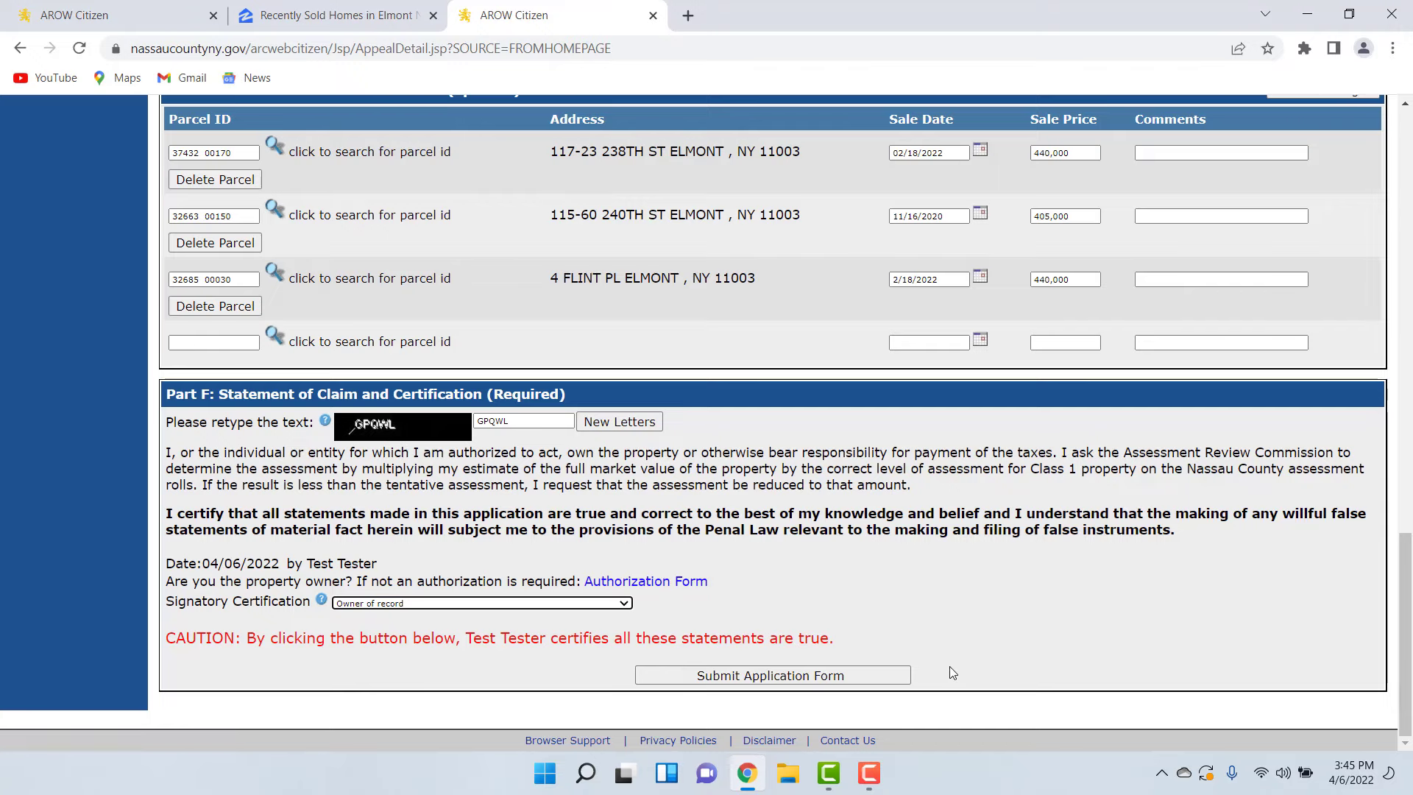
{"action": "scroll", "coordinate": [953, 658], "scroll_direction": "up", "scroll_amount": 2}
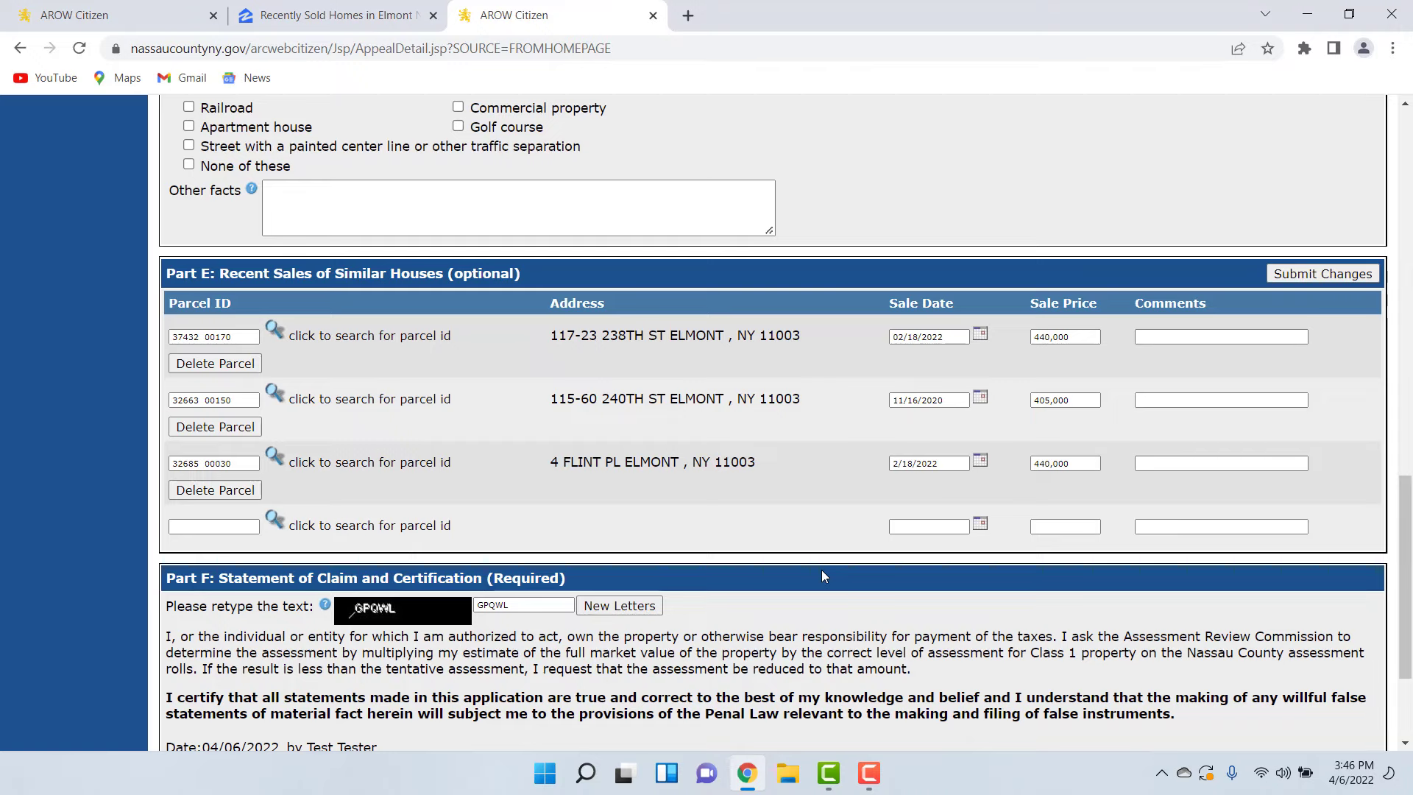
{"action": "scroll", "coordinate": [821, 570], "scroll_direction": "down", "scroll_amount": 2}
{"action": "scroll", "coordinate": [821, 570], "scroll_direction": "up", "scroll_amount": 1}
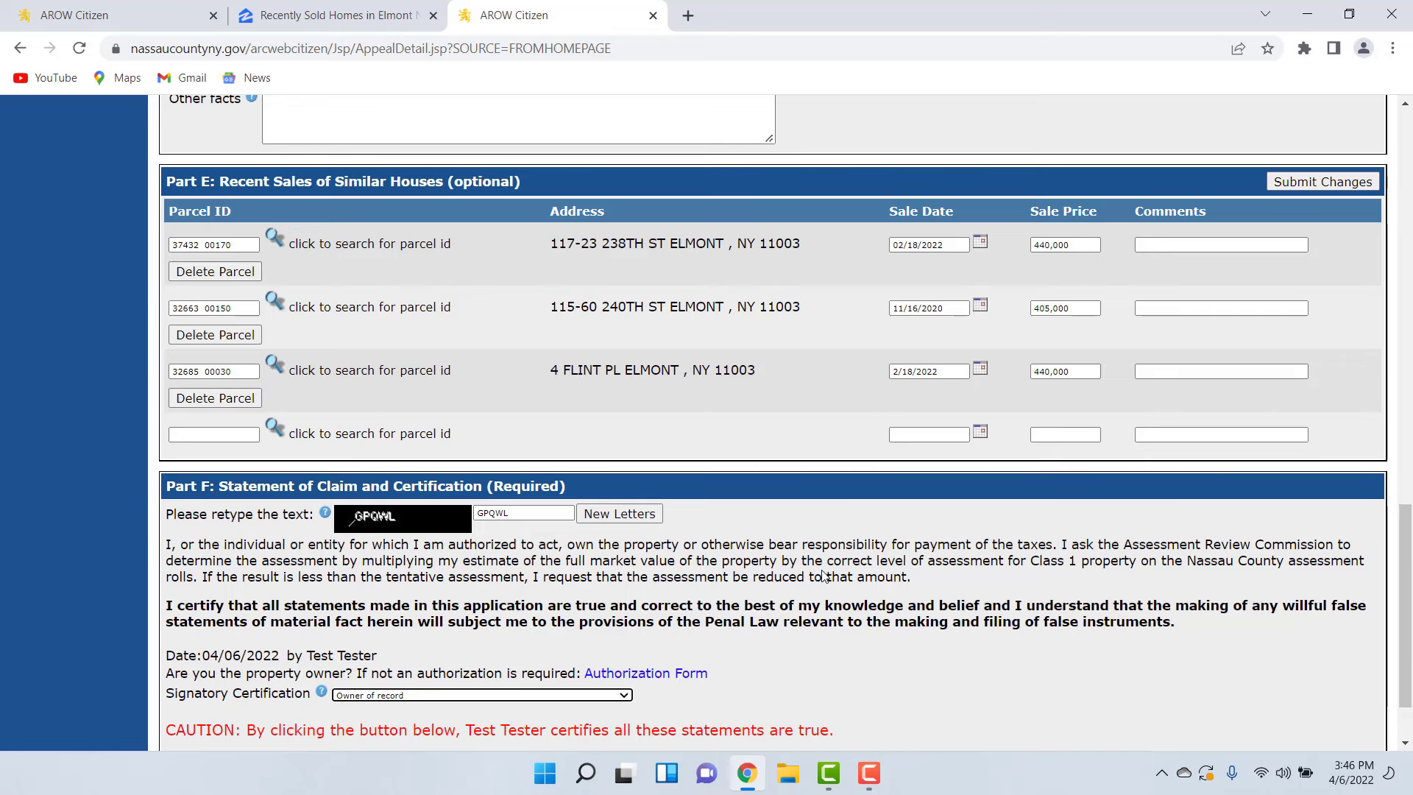
{"action": "scroll", "coordinate": [823, 575], "scroll_direction": "up", "scroll_amount": 2}
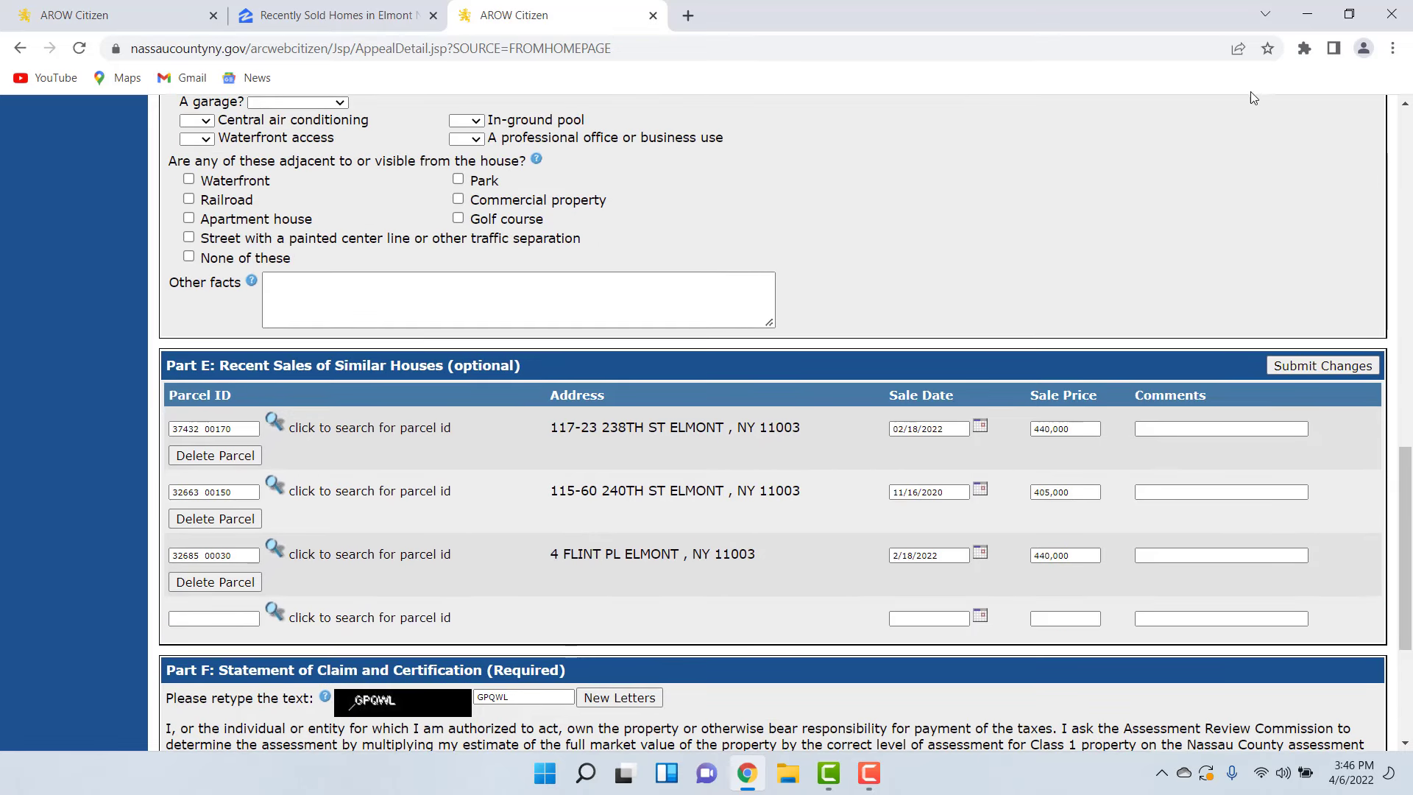